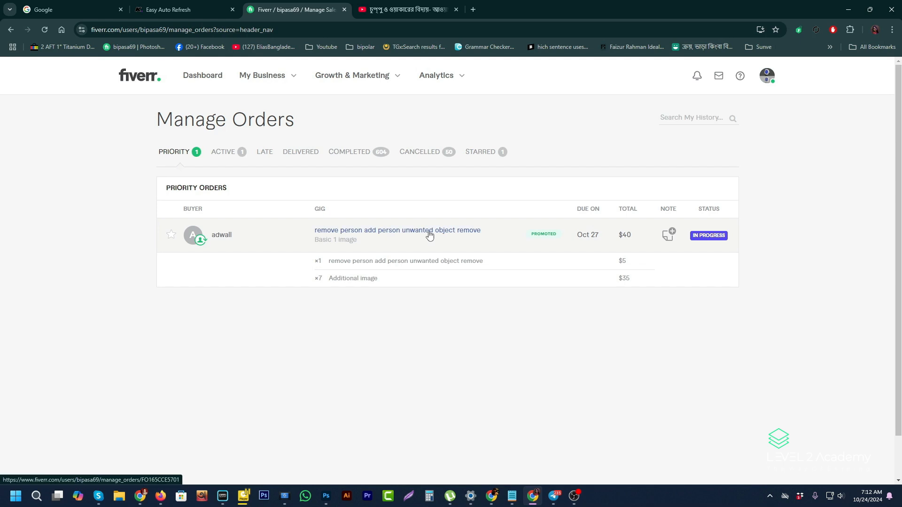
Step: Open the priority order for removing a person and preview the first photo attached to its requirements
left_click(429, 234)
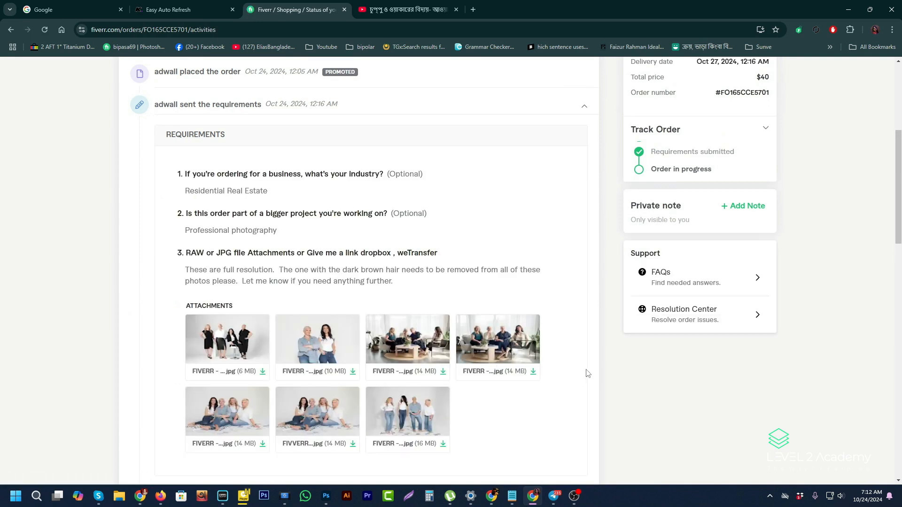
scroll(587, 373, "down", 1)
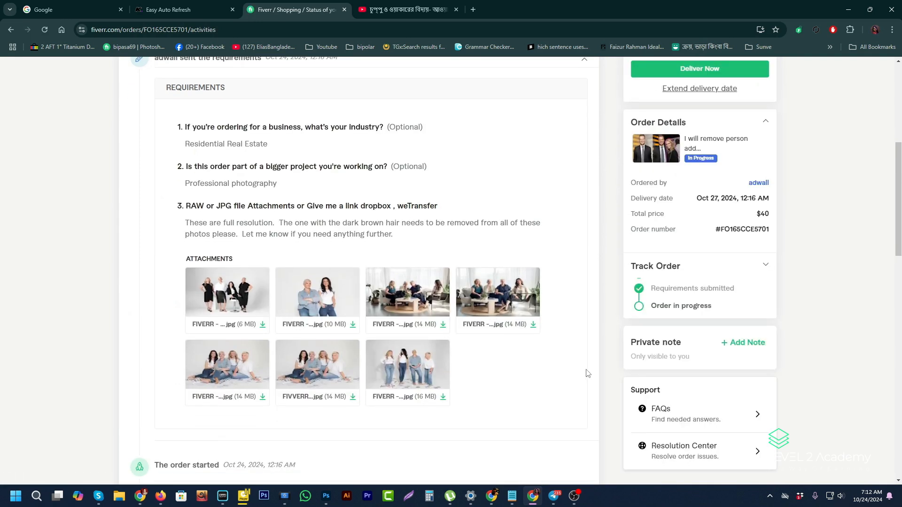
left_click(216, 298)
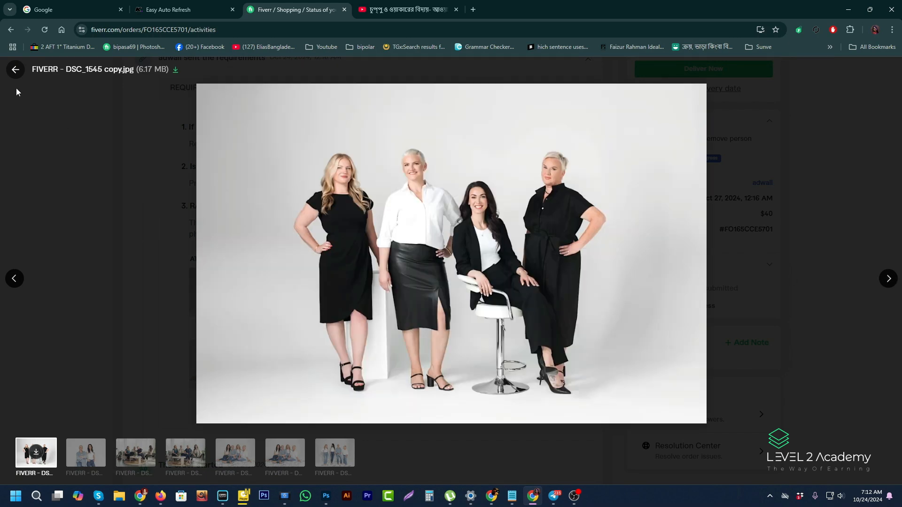
left_click(21, 70)
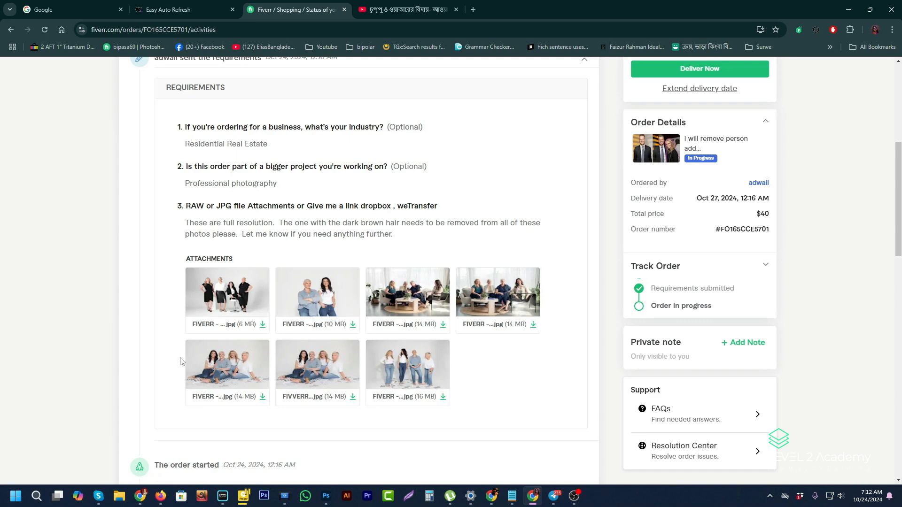
Step: Examine each of the seven attached photos at large size to locate the dark-haired woman who must be removed
left_click(229, 309)
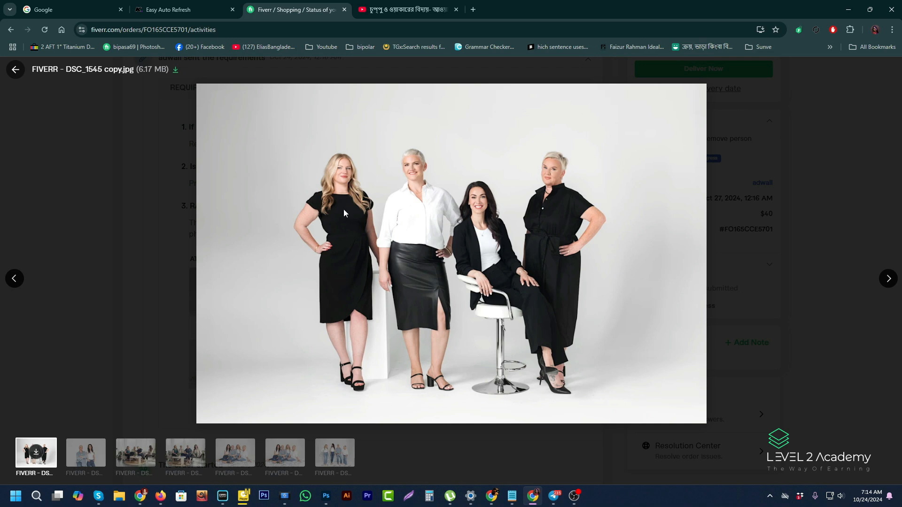
left_click(888, 278)
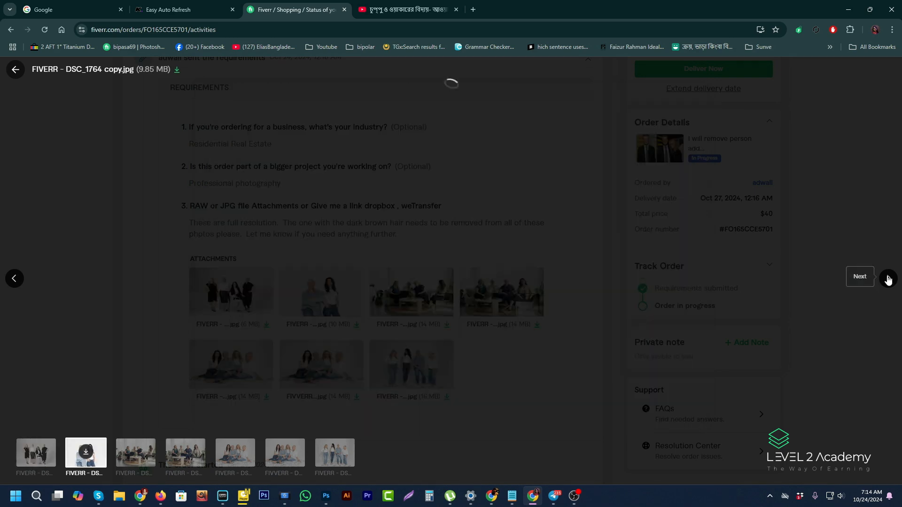
left_click(888, 279)
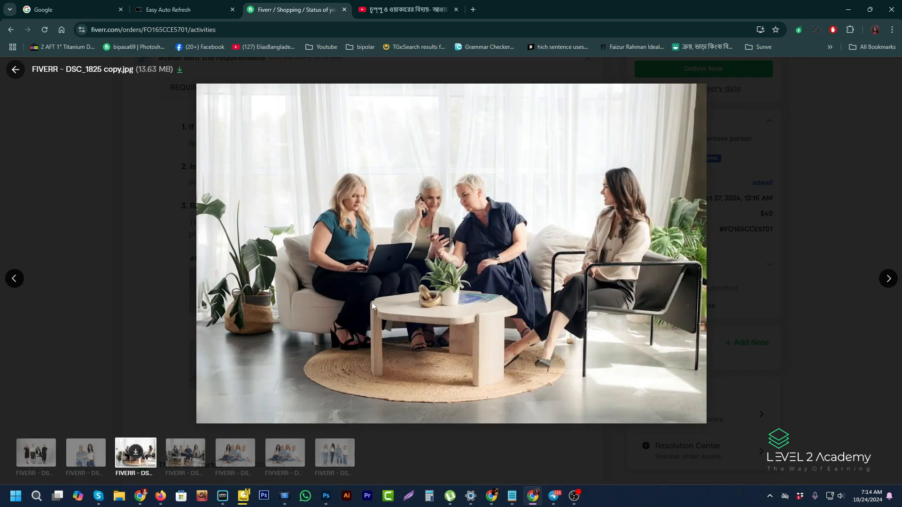
left_click(887, 279)
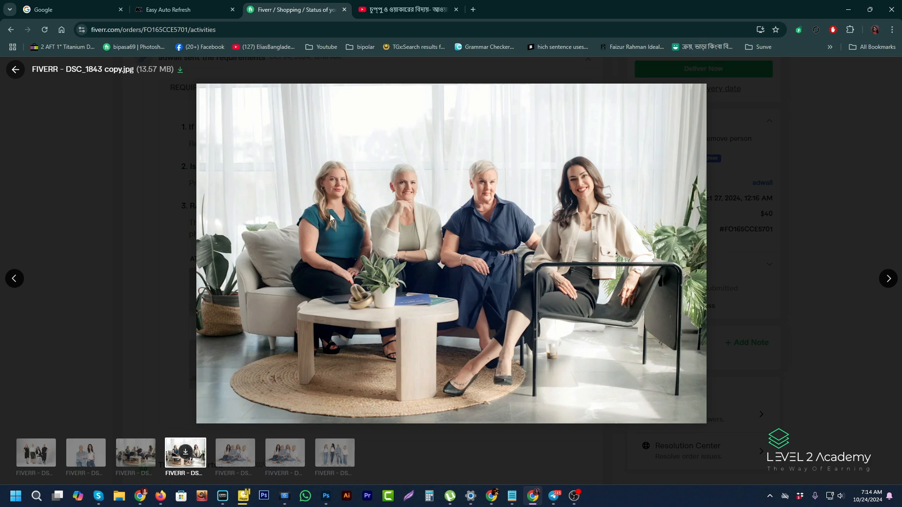
left_click(888, 279)
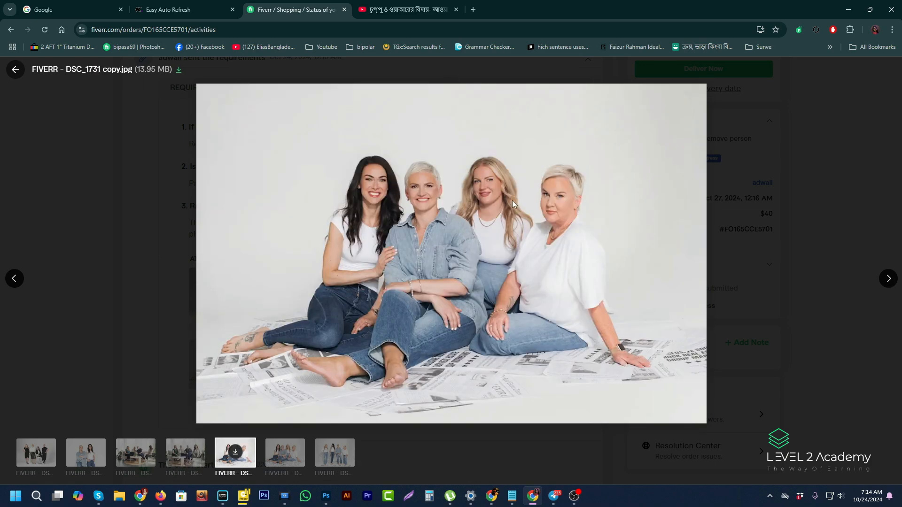
left_click(888, 278)
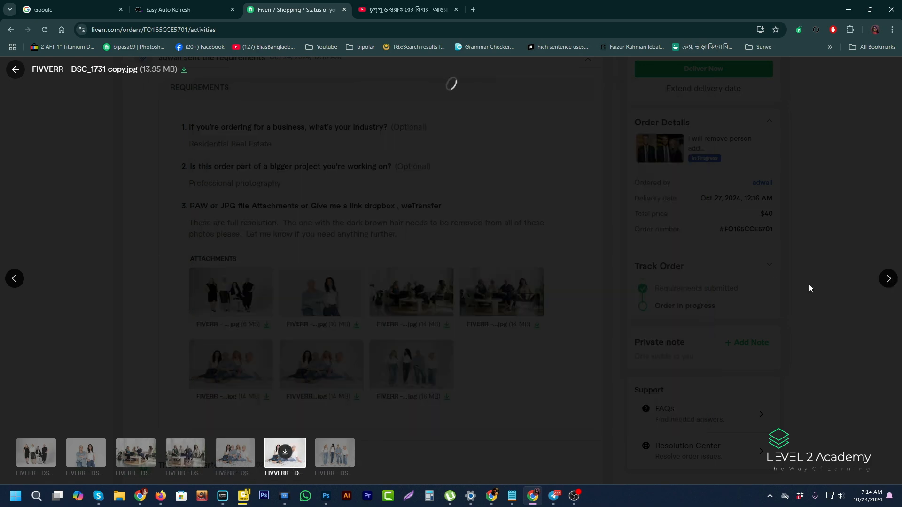
left_click(888, 279)
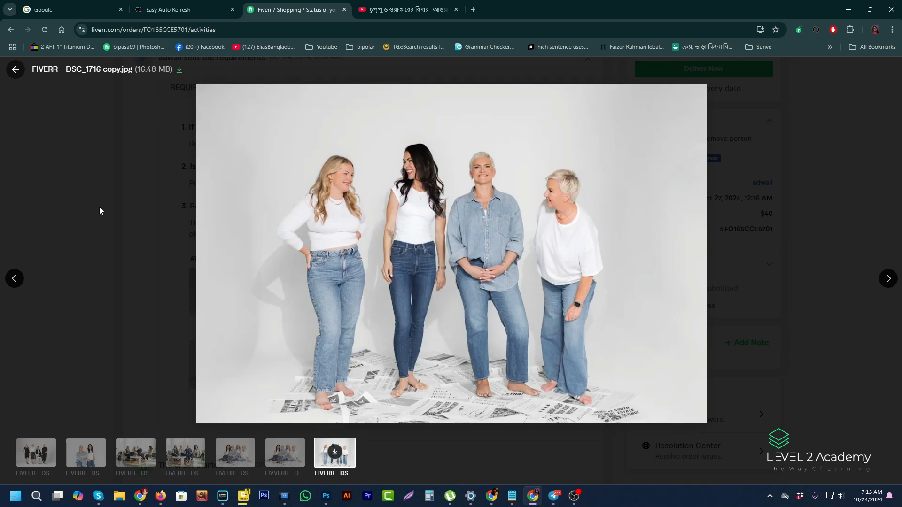
left_click(16, 69)
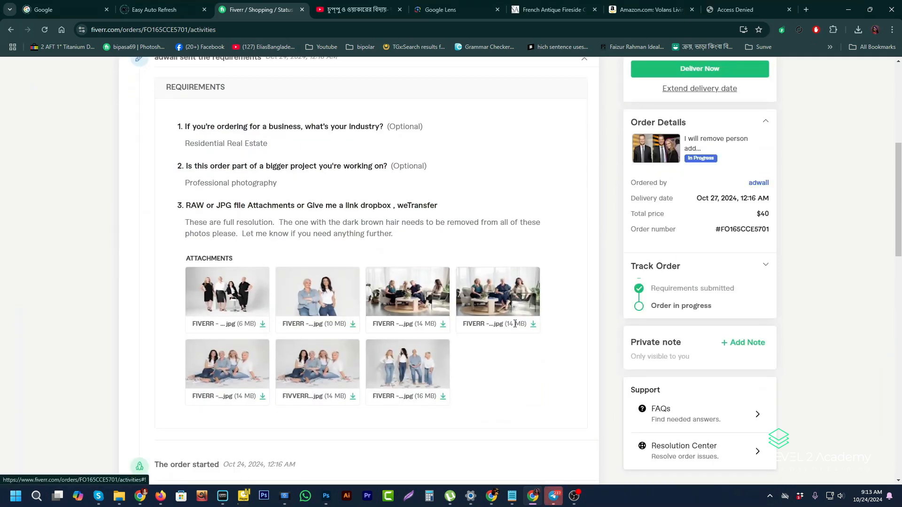
Step: Download the first attachment, FIVERR - DSC_1545 copy.jpg, from the order requirements
scroll(495, 326, "down", 2)
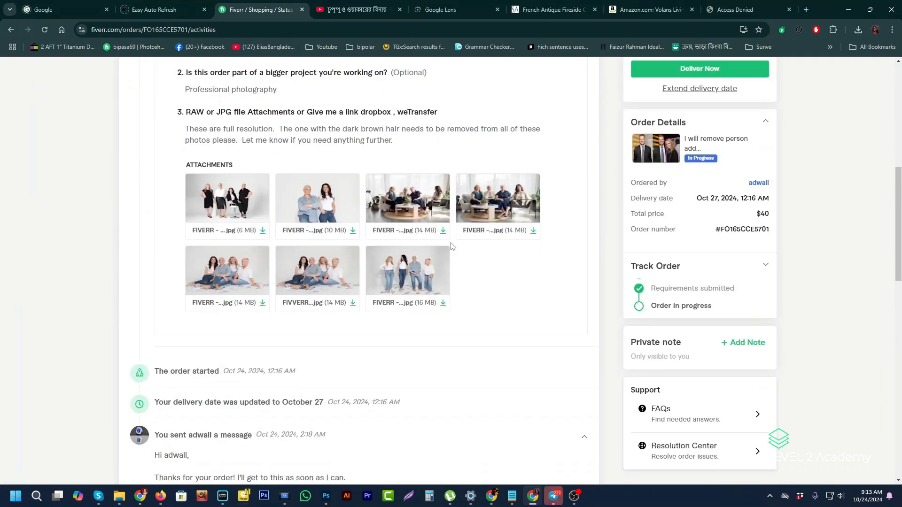
left_click(263, 235)
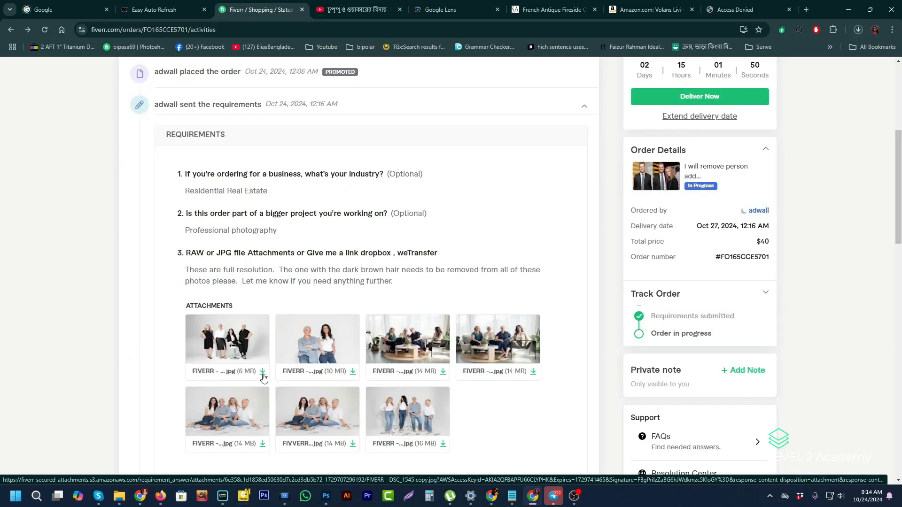
left_click(263, 377)
Step: Open the full download history, place its tab directly after the order's tab, and return to the order
left_click(858, 30)
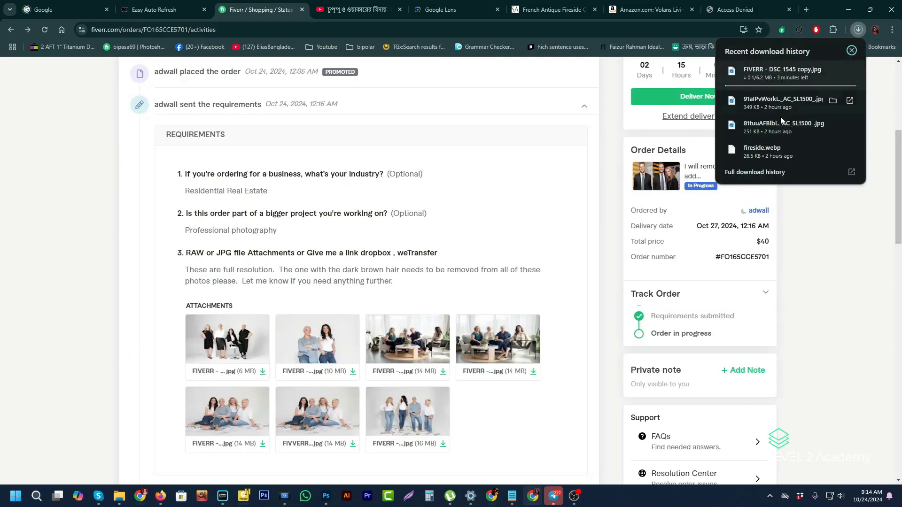
left_click(761, 173)
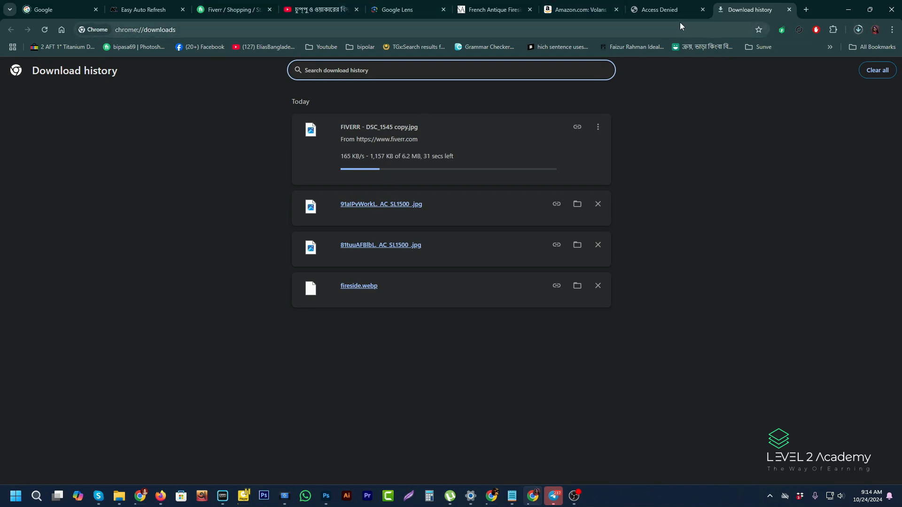
left_click_drag(726, 10, 244, 4)
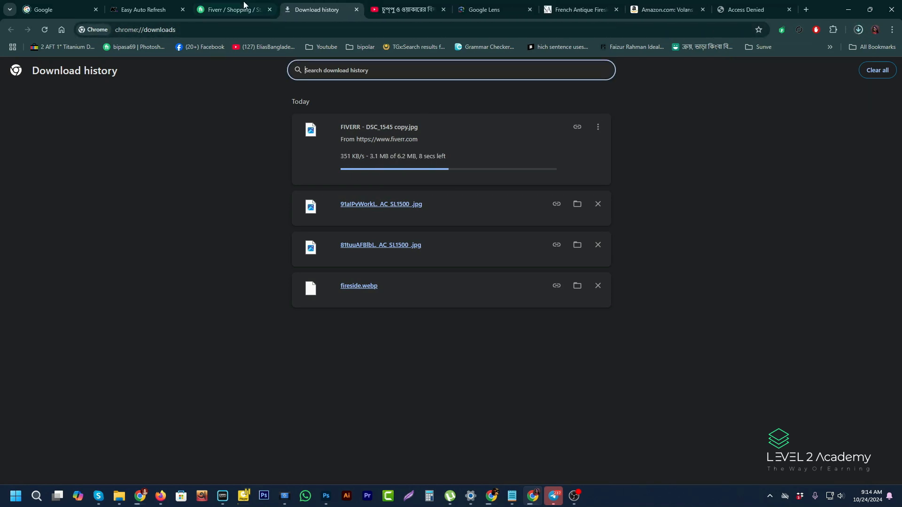
left_click(243, 4)
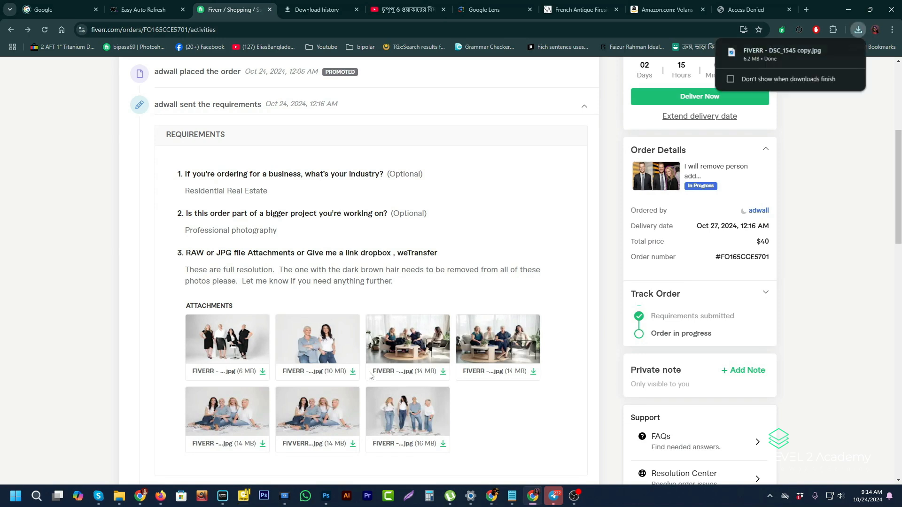
Step: Download the remaining six attached photos and check them in the recent downloads list
left_click(353, 372)
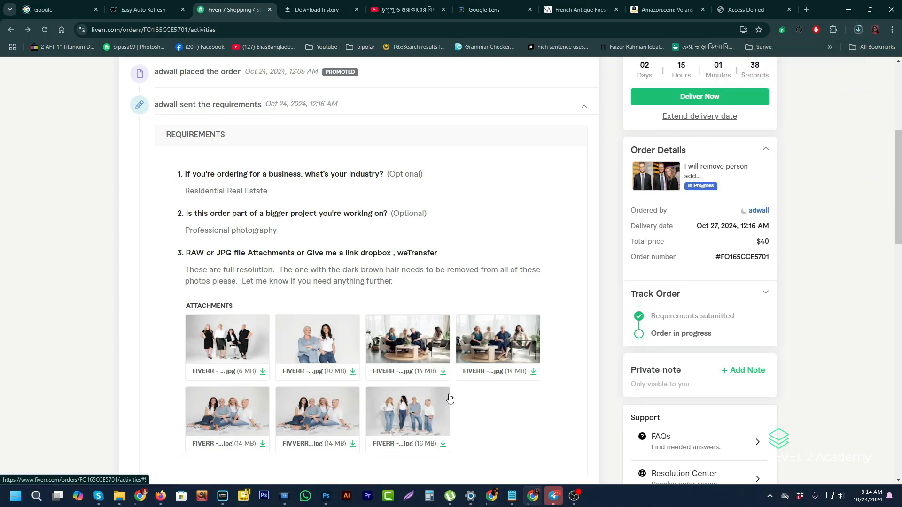
left_click(263, 446)
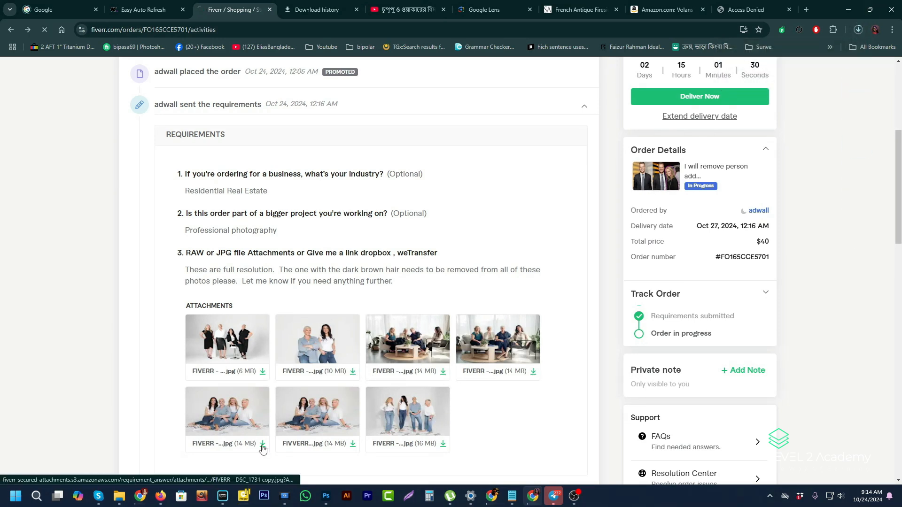
left_click(353, 445)
left_click(443, 446)
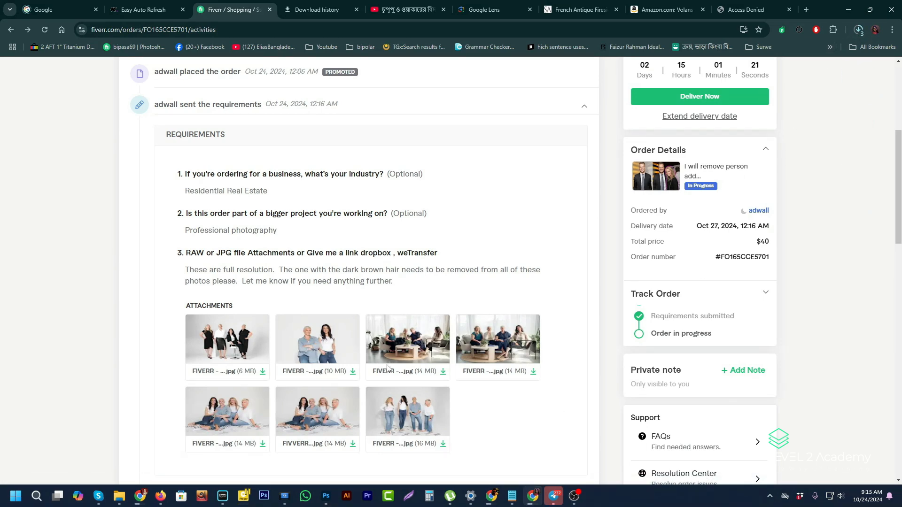
left_click(860, 29)
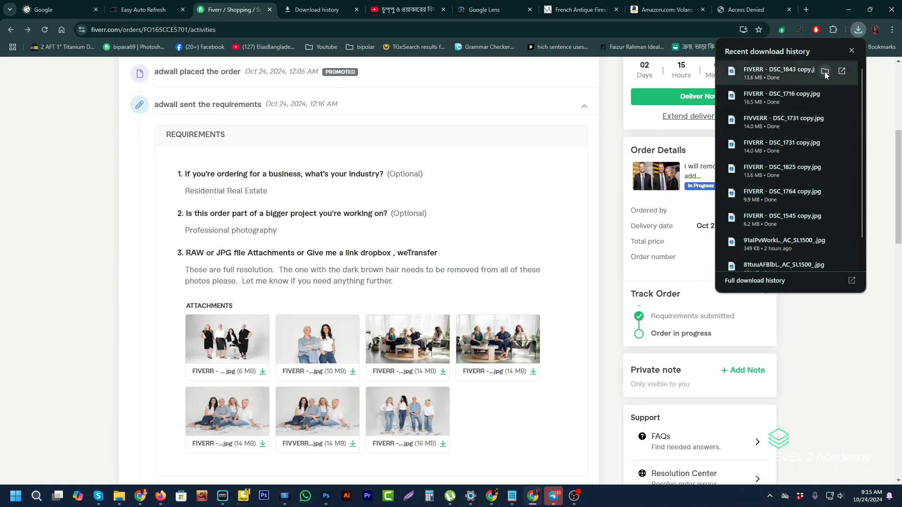
left_click(536, 135)
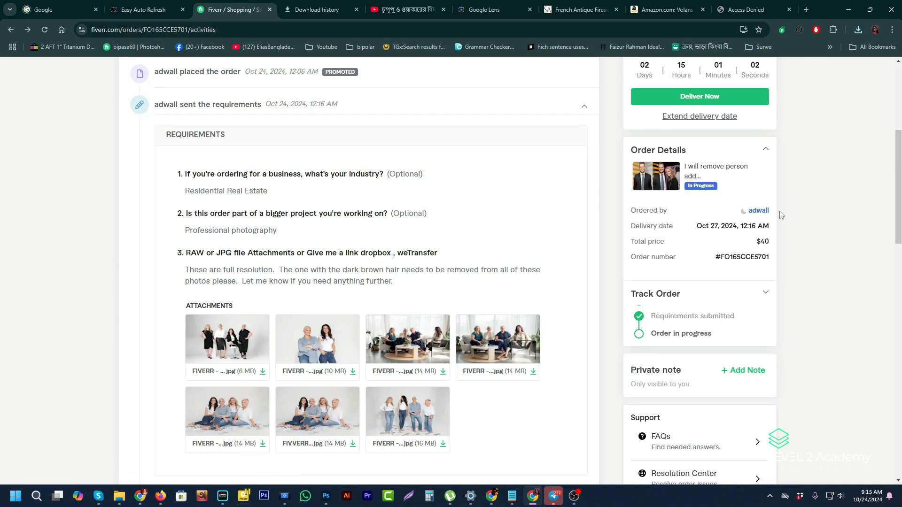
Step: Copy the buyer's username from the order details and show the downloaded DSC_1716 photo in its folder
left_click_drag(773, 215, 749, 212)
right_click(751, 212)
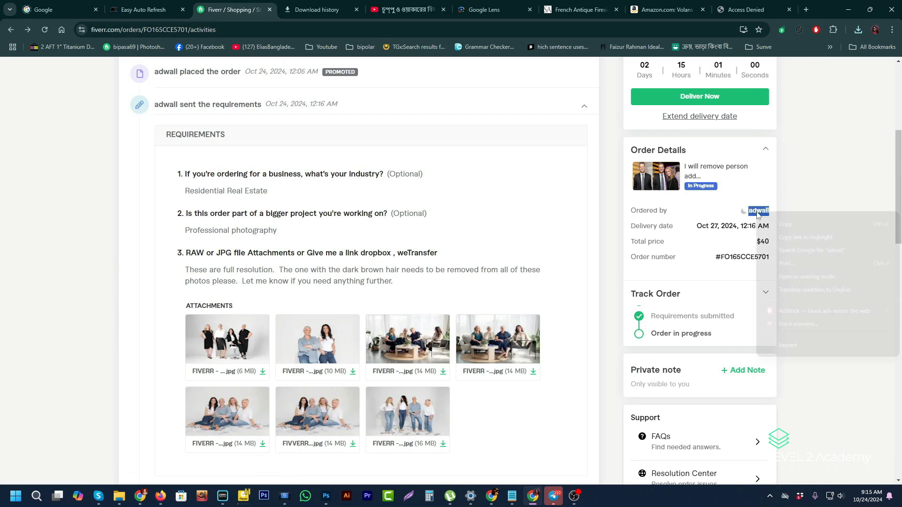
left_click(789, 227)
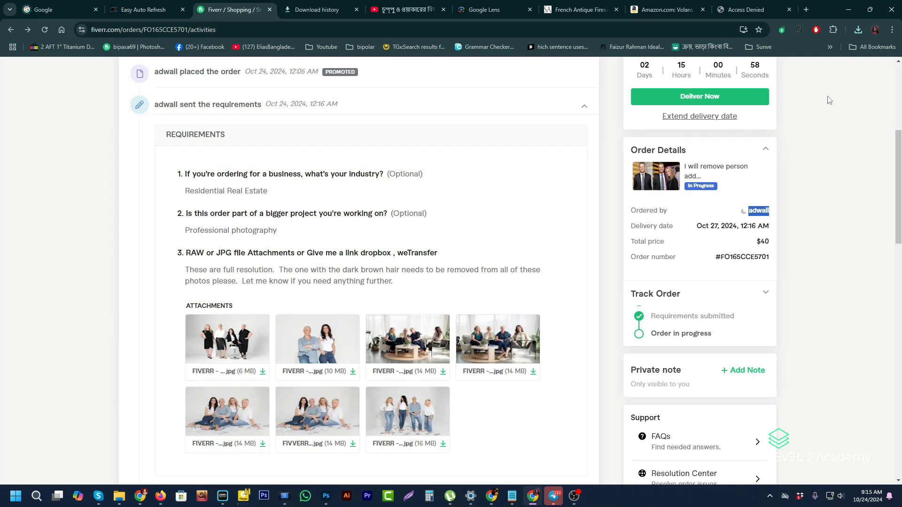
left_click(858, 31)
mouse_move(820, 71)
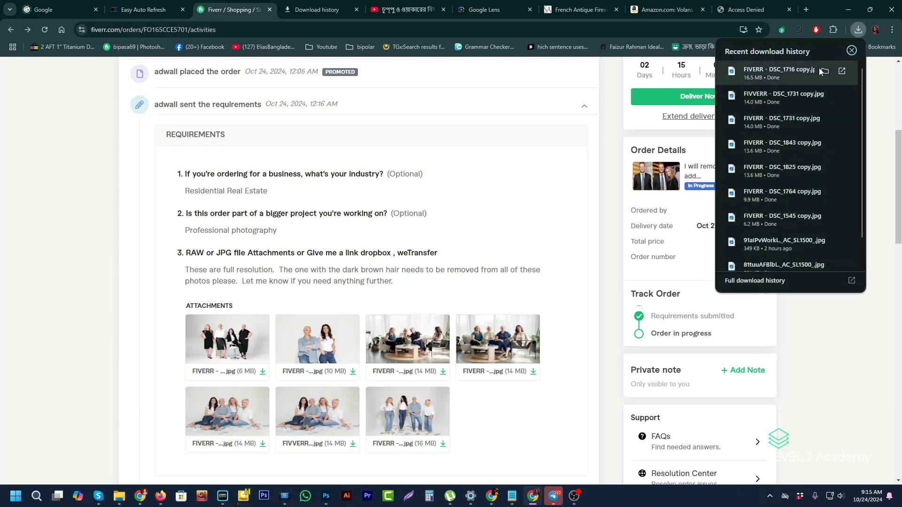
left_click(825, 72)
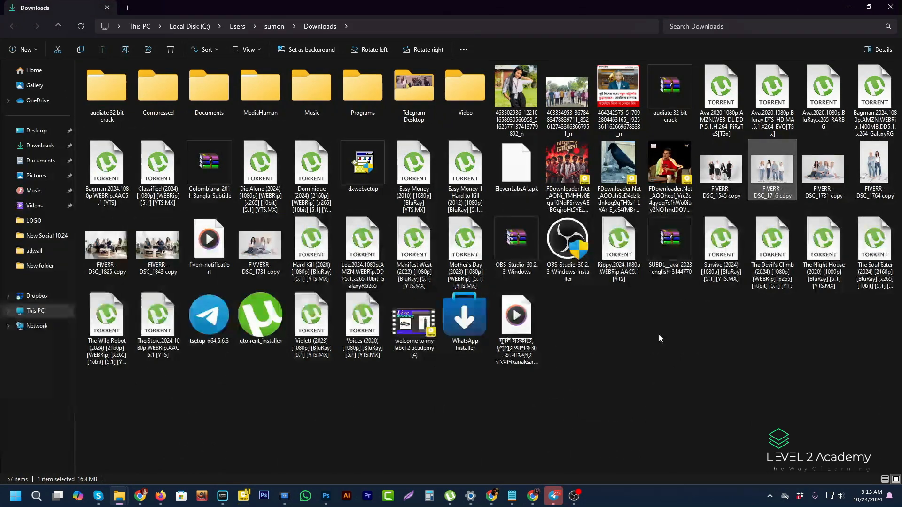
Step: Create a folder in Downloads named with the copied buyer username and move the seven order photos into it
right_click(595, 306)
left_click(629, 386)
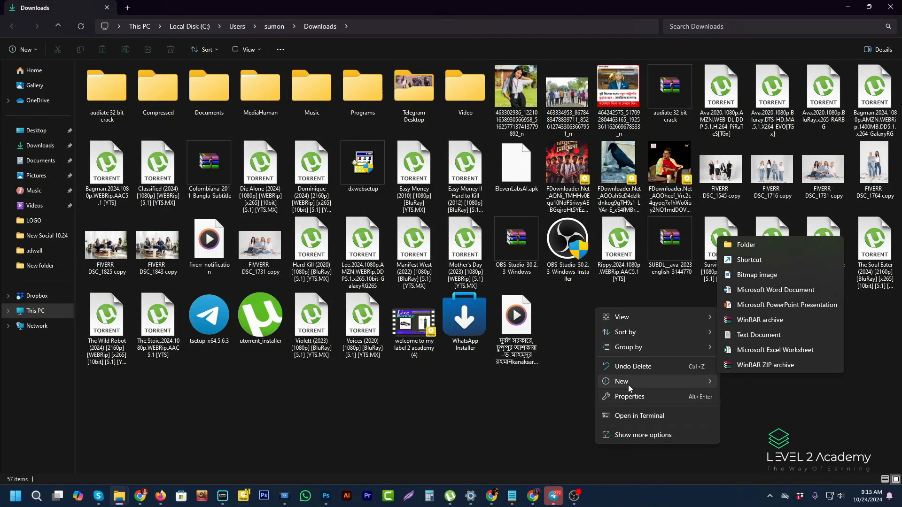
left_click(745, 254)
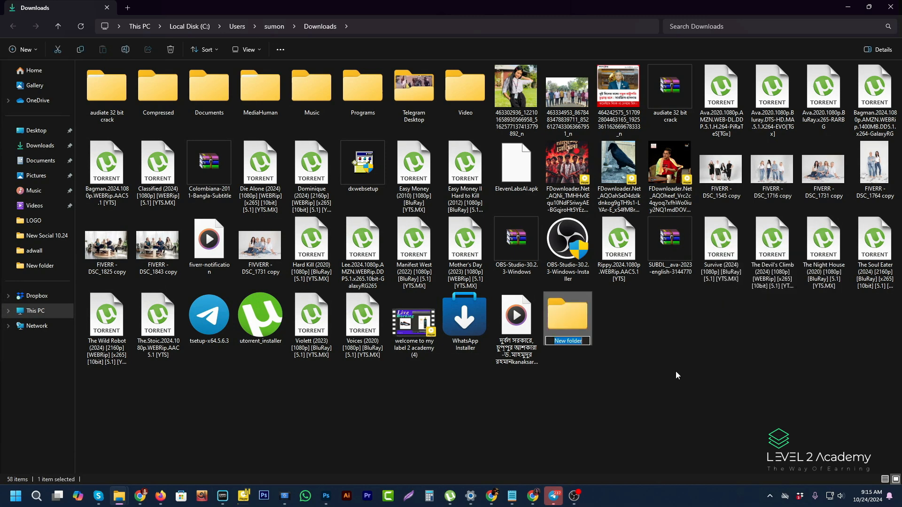
right_click(568, 341)
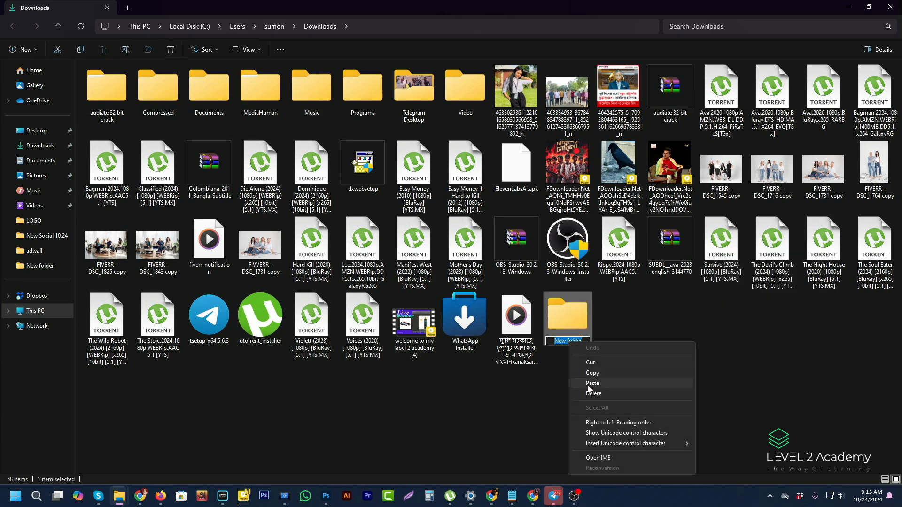
left_click(611, 384)
left_click(631, 343)
left_click(562, 320)
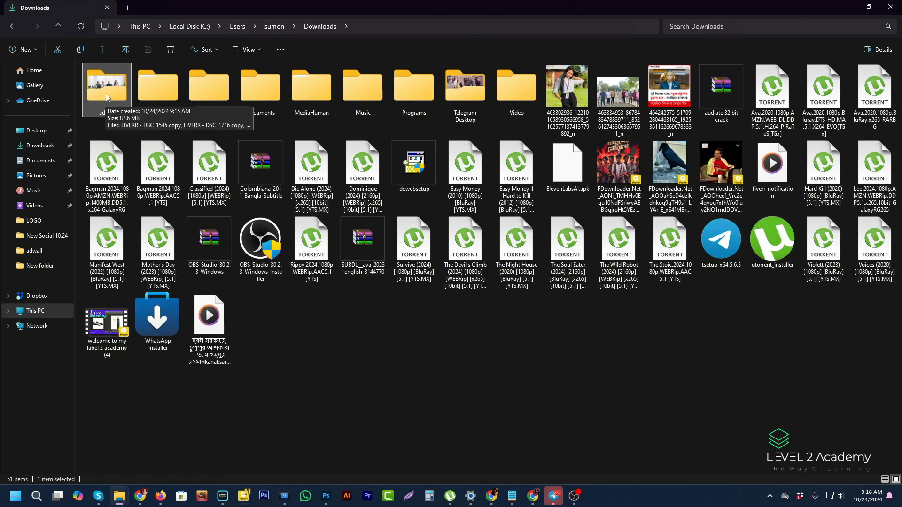
Step: Move the buyer's photo folder from Downloads to the desktop and place it beside the existing folder for the same buyer
right_click(106, 97)
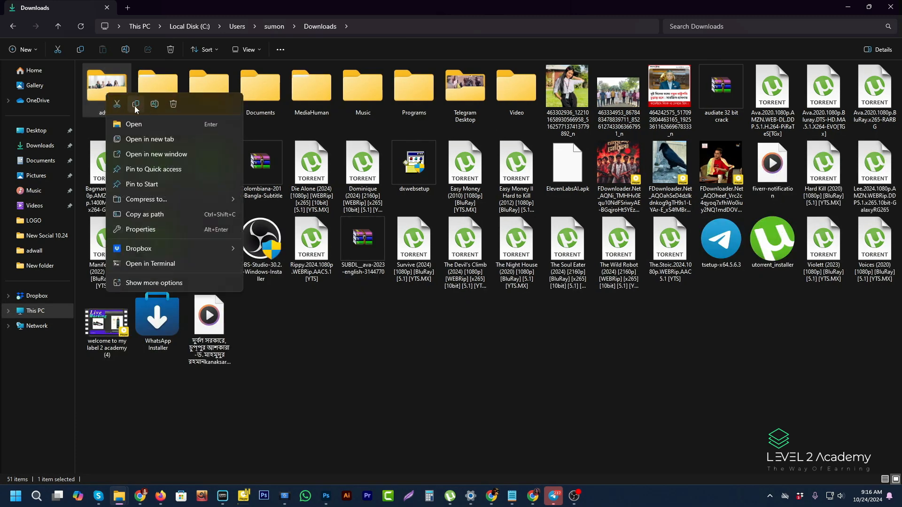
left_click(117, 104)
left_click(890, 6)
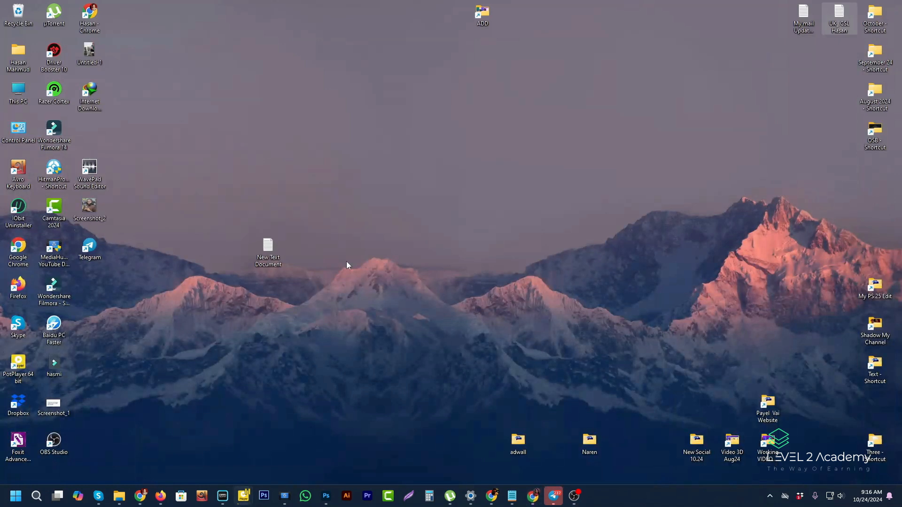
right_click(245, 121)
left_click(248, 129)
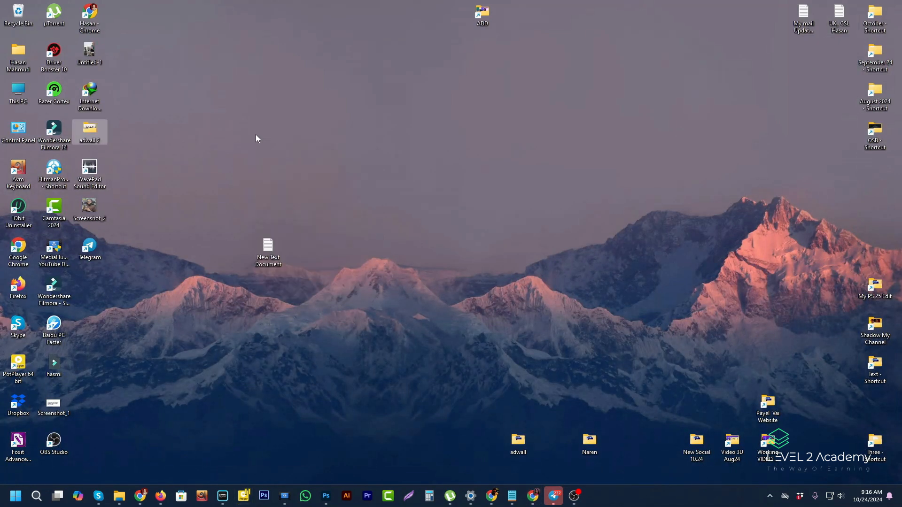
left_click_drag(102, 135, 491, 446)
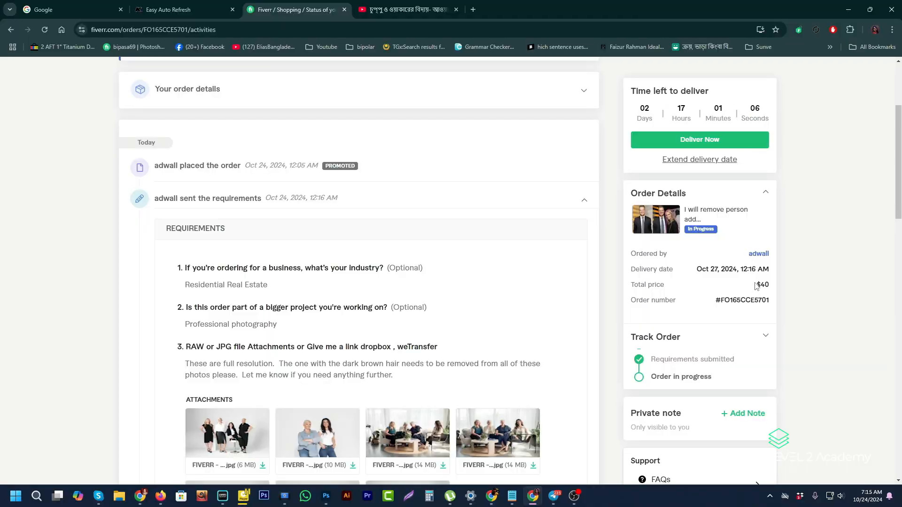
Step: Review the order page's attachments and messages, and highlight the instruction to remove the person with dark brown hair from all photos
left_click_drag(755, 285, 477, 268)
left_click(448, 241)
scroll(452, 235, "down", 8)
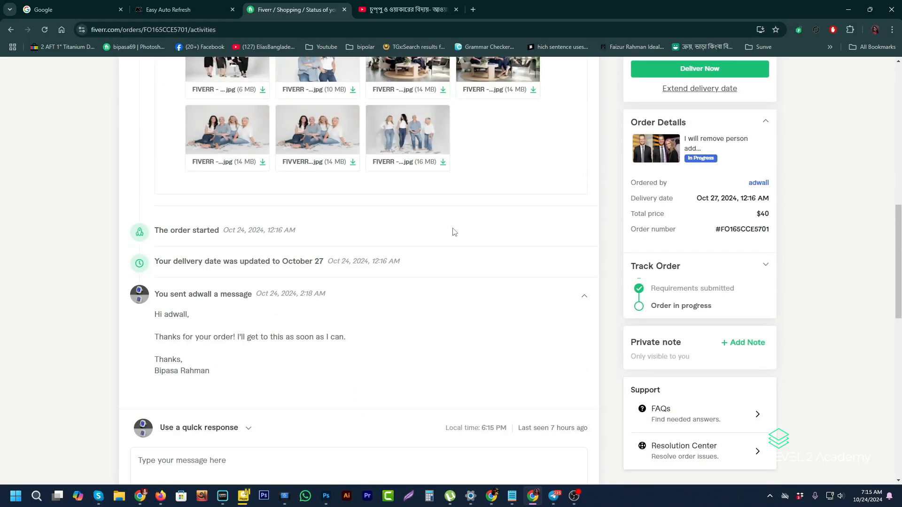
scroll(455, 232, "down", 3)
scroll(452, 227, "up", 8)
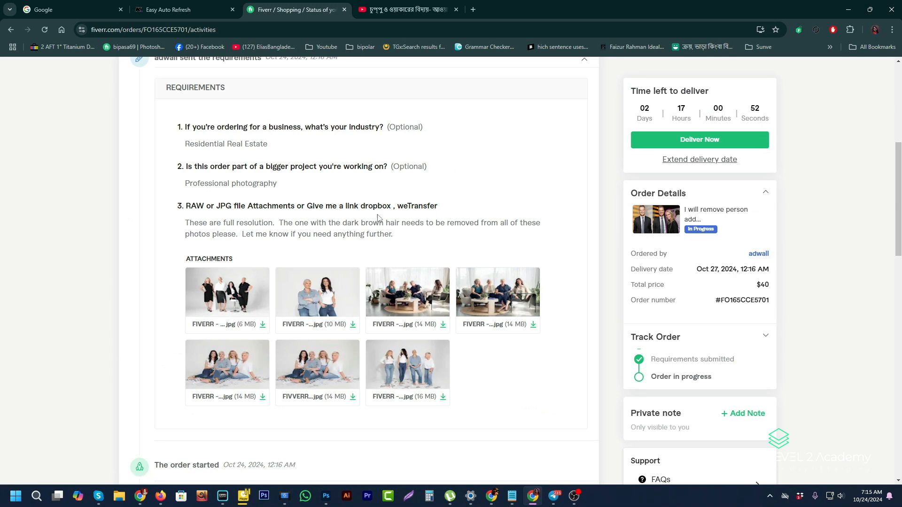
left_click_drag(344, 221, 541, 231)
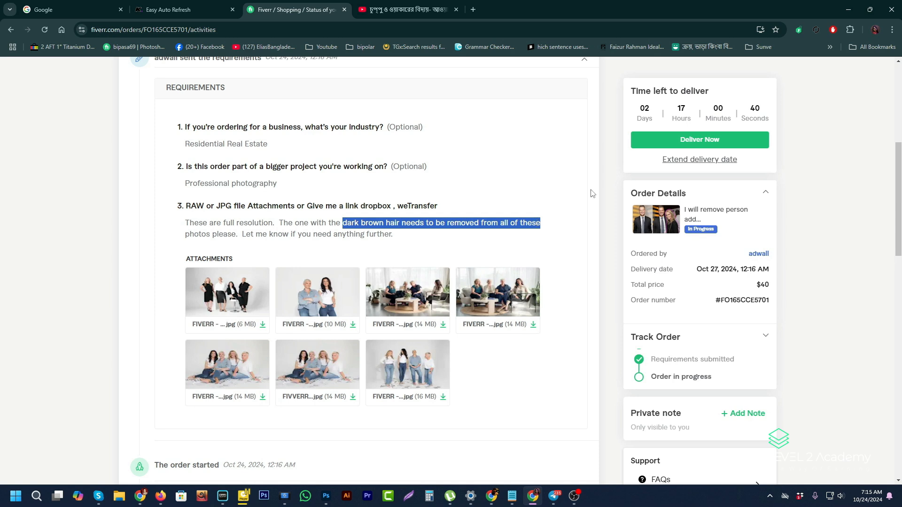
Step: Switch to Photoshop and open FIVERR - DSC_1731 copy.jpg from the adwall folder on the desktop
left_click(849, 9)
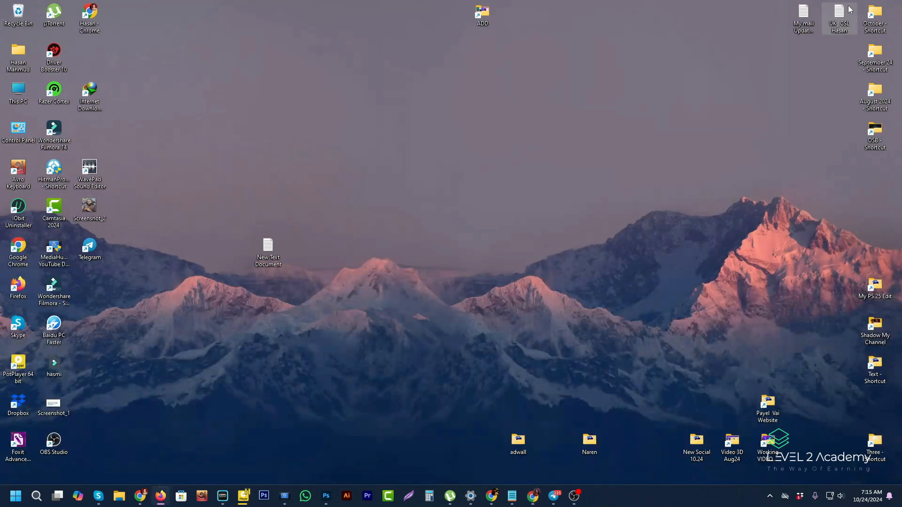
left_click(329, 498)
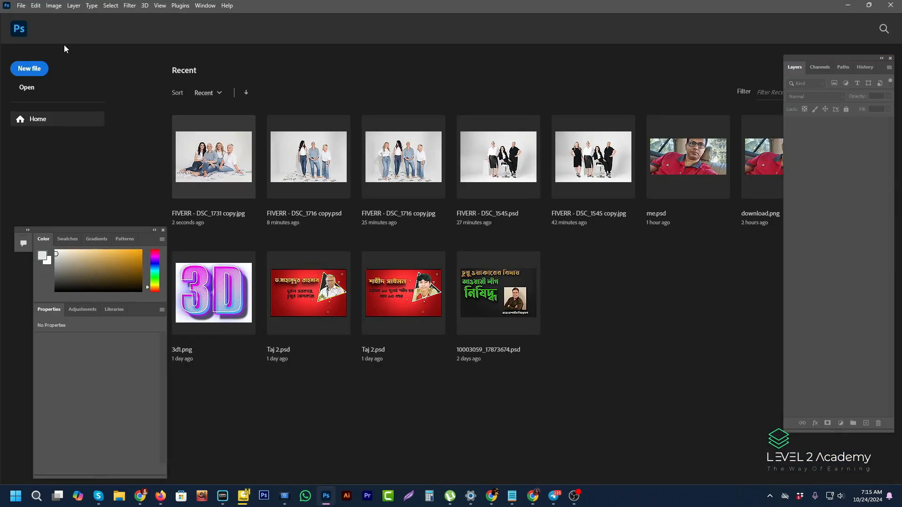
left_click(21, 6)
left_click(29, 20)
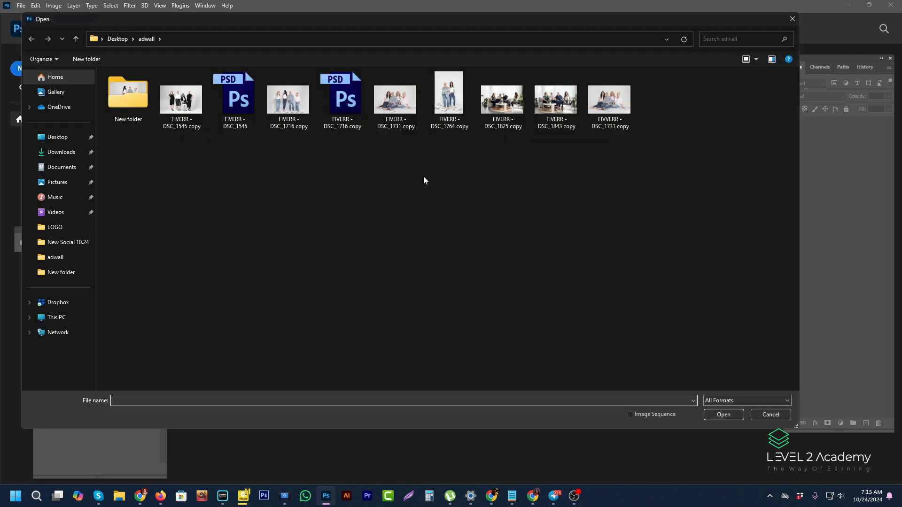
double_click(399, 104)
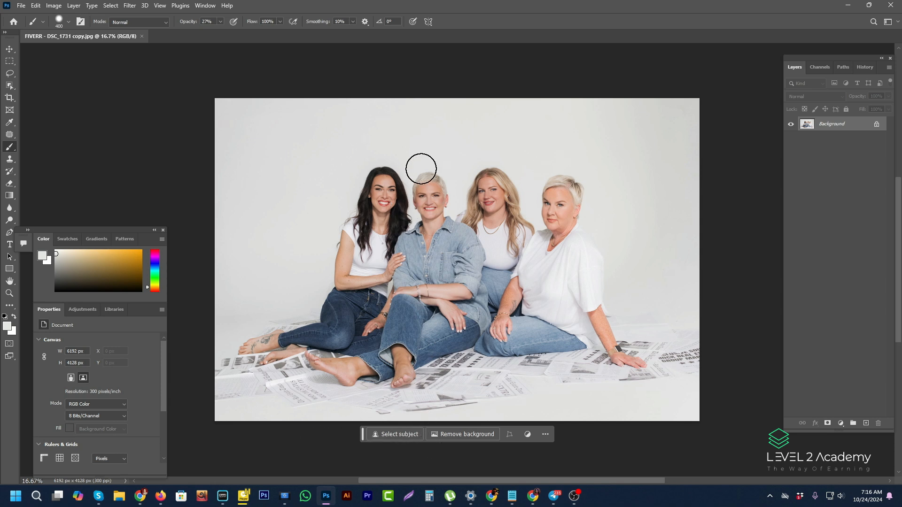
Step: Select the four women with Select Subject and inspect the selection's edges around them
left_click(400, 438)
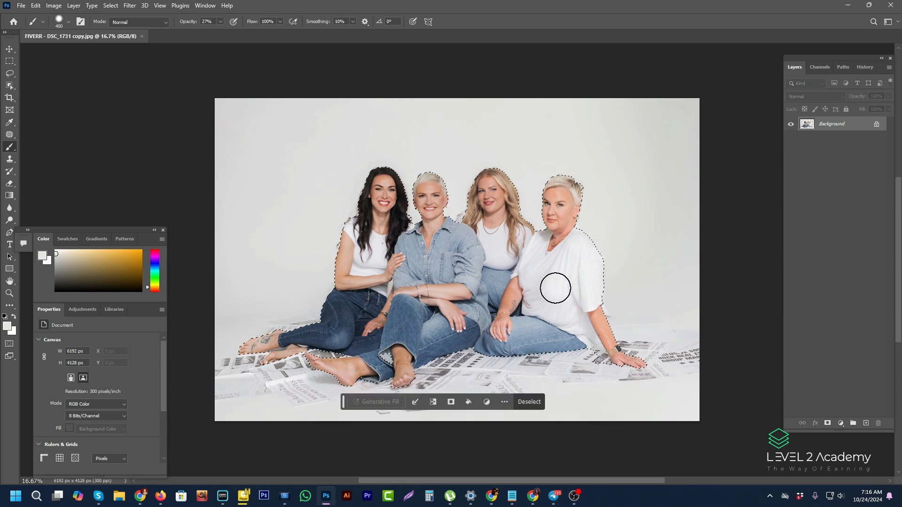
left_click(396, 369, "ctrl")
left_click(396, 369, "ctrl")
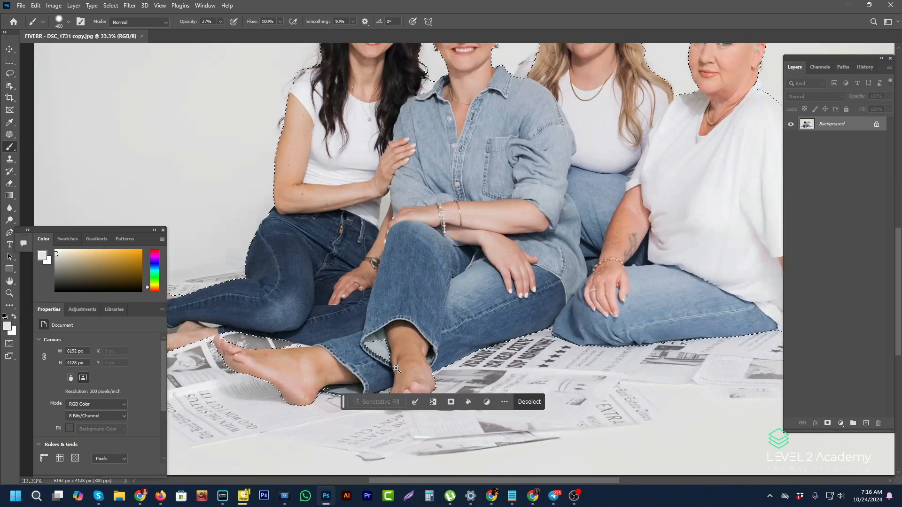
left_click_drag(477, 233, 458, 322)
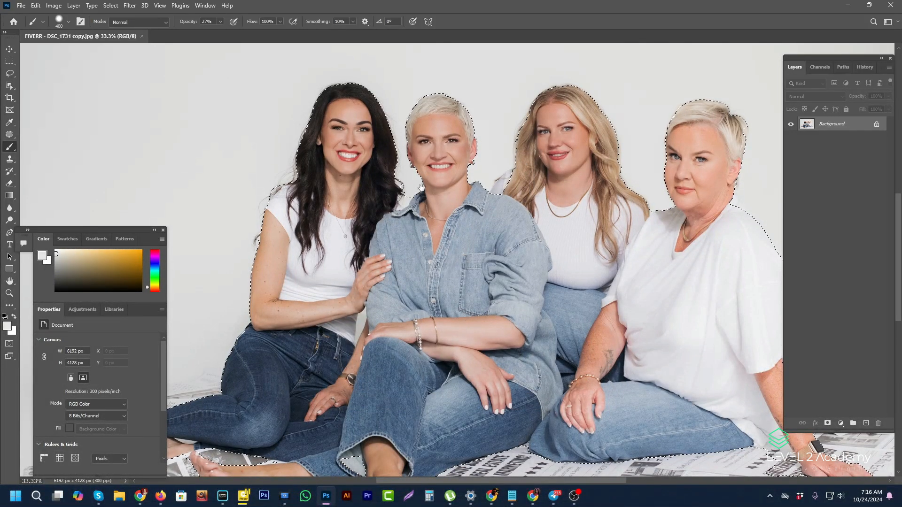
left_click_drag(371, 412, 401, 254)
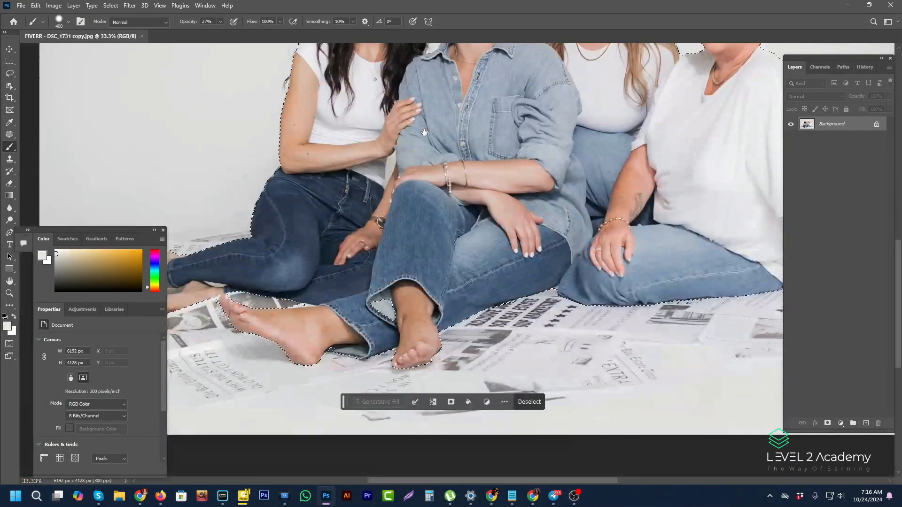
Step: Add the missed area inside the front woman's turned-up jeans cuff to the selection with the Lasso tool
left_click(391, 314, "ctrl")
left_click(391, 313, "ctrl")
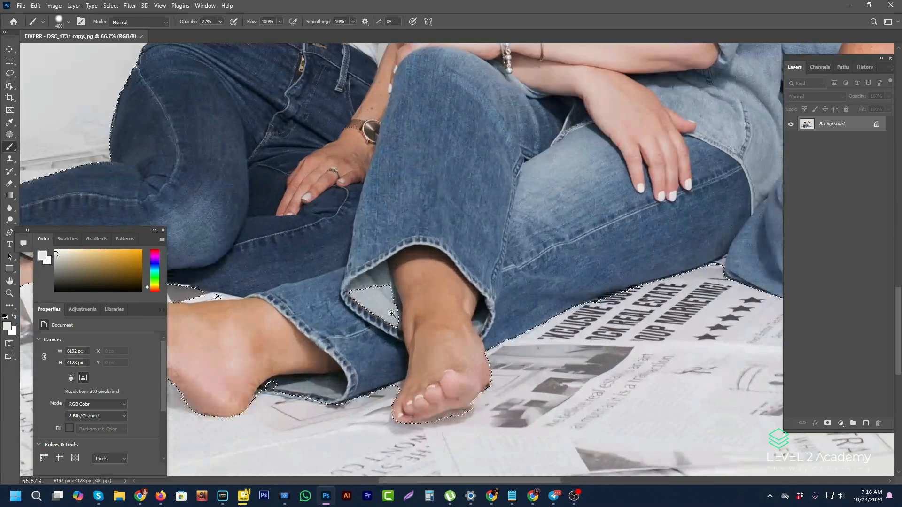
left_click(392, 313, "ctrl")
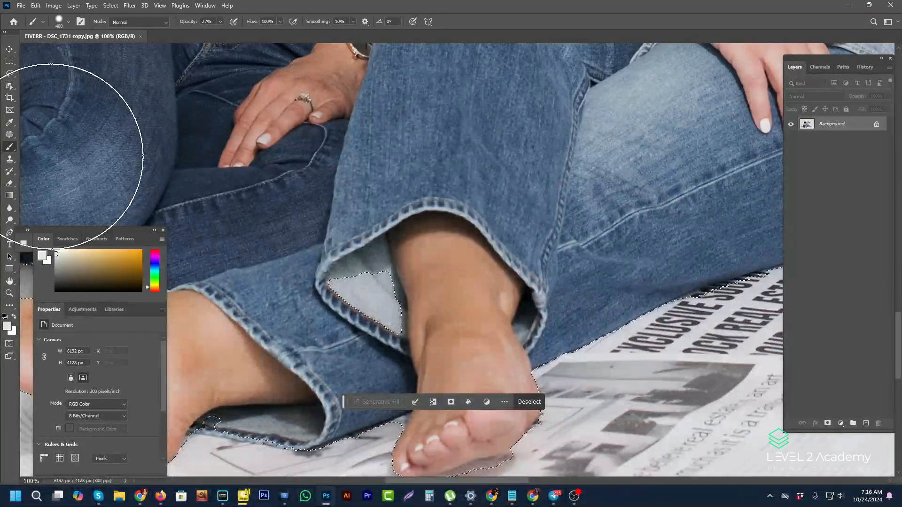
left_click(9, 73)
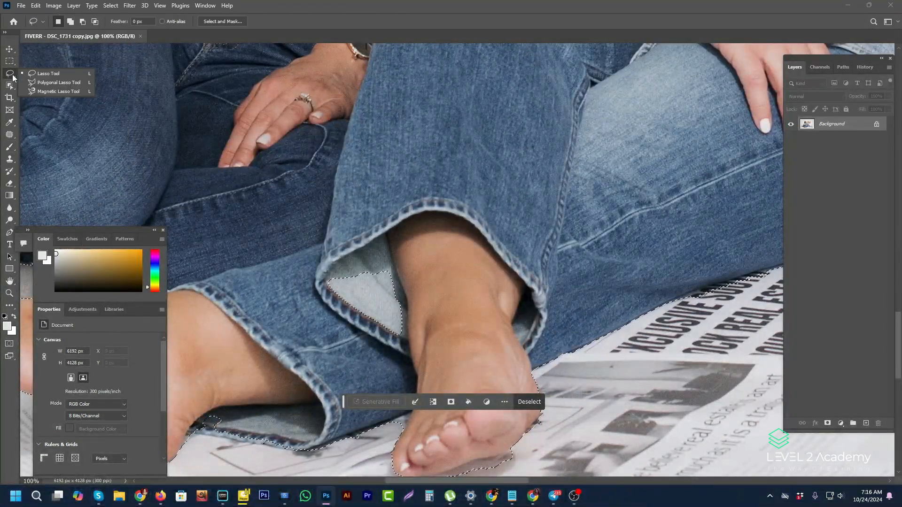
left_click(39, 75)
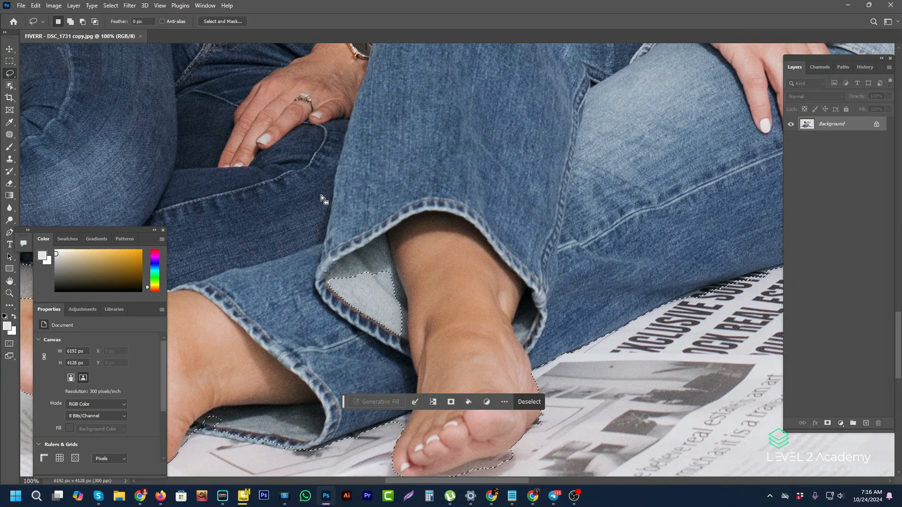
key("shift")
mouse_move(335, 269)
left_mouse_down()
mouse_move(378, 262)
mouse_move(415, 278)
mouse_move(424, 322)
mouse_move(407, 350)
mouse_move(370, 355)
mouse_move(319, 285)
mouse_move(344, 260)
mouse_move(411, 277)
left_mouse_up()
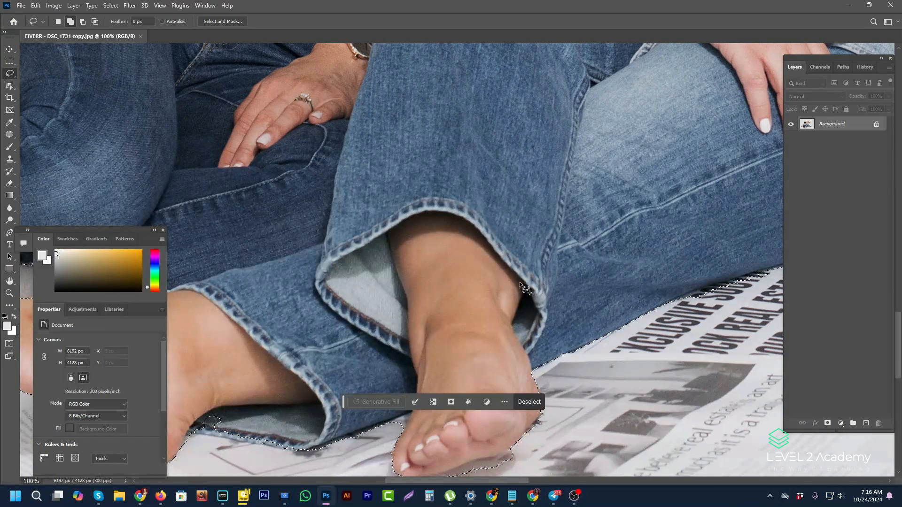
Step: Add the missed shoulder area of the long-haired blonde woman's white top to the selection with the Lasso tool
key("space")
left_click_drag(514, 115, 426, 403)
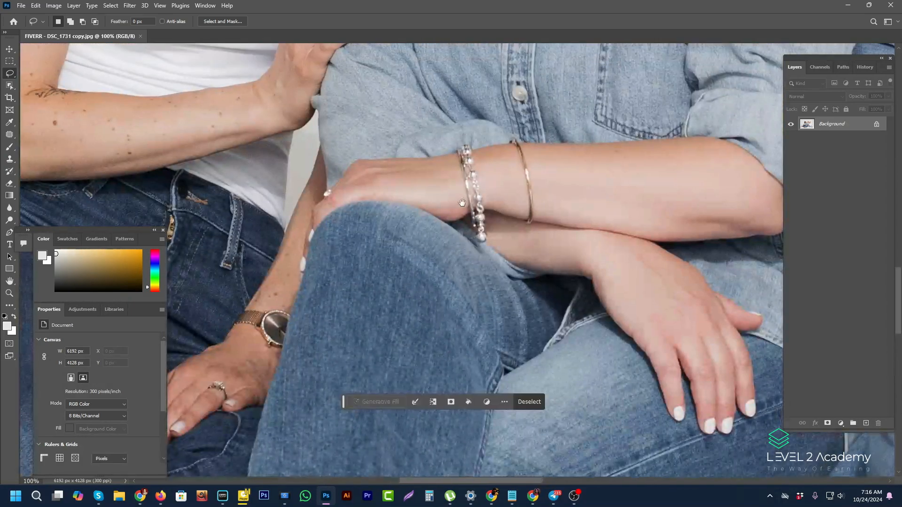
scroll(462, 203, "up", 15)
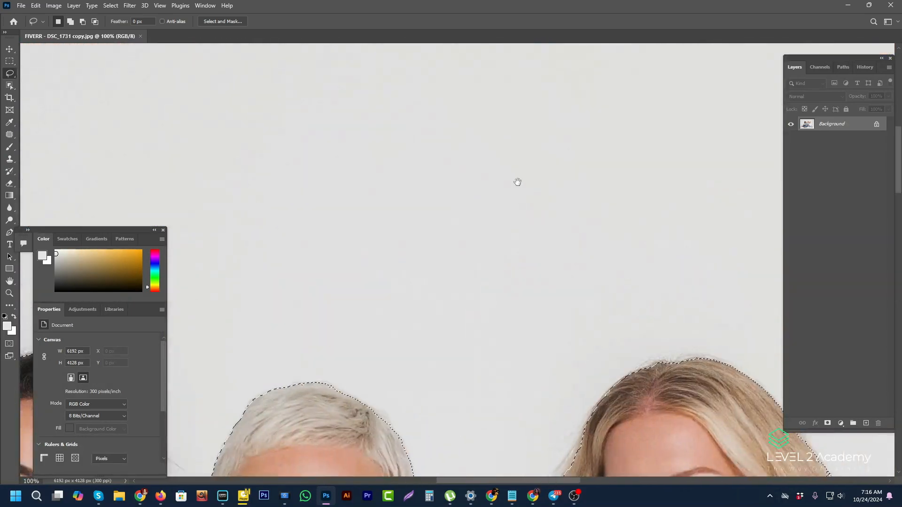
scroll(518, 181, "down", 8)
scroll(470, 240, "down", 2)
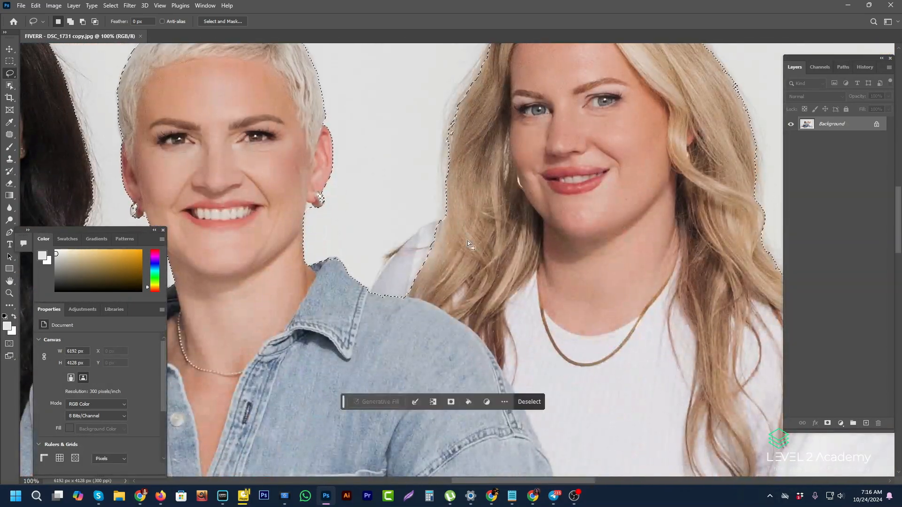
key("shift")
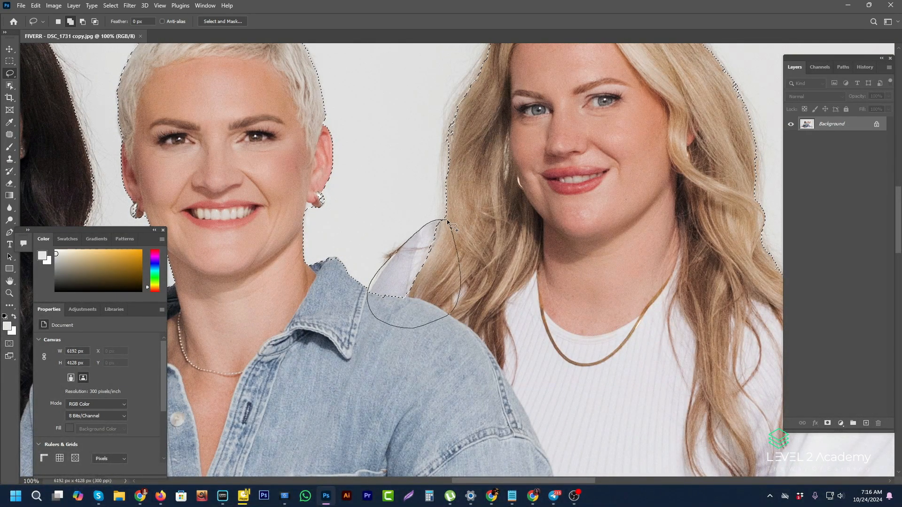
left_click_drag(445, 220, 445, 220)
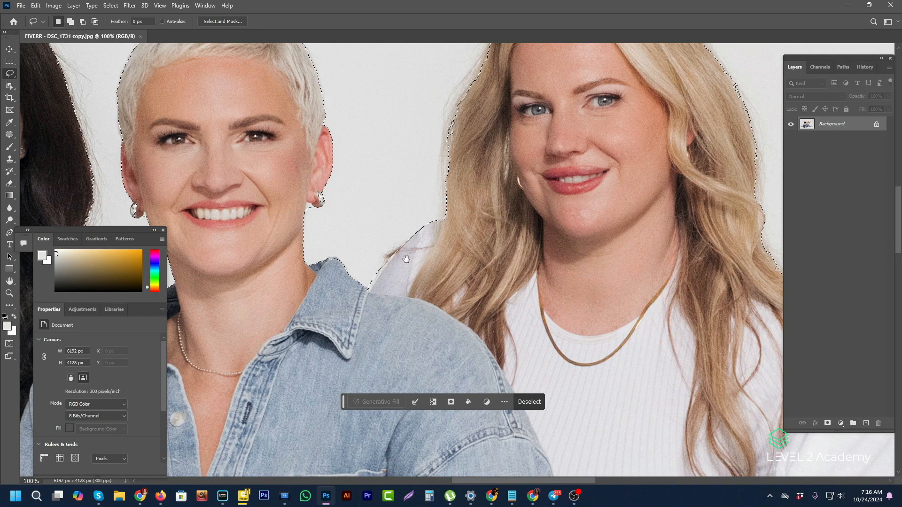
Step: Copy the selected women from the Background to a new layer
left_click(397, 247, "alt")
left_click(397, 246, "alt")
left_click(397, 247, "alt")
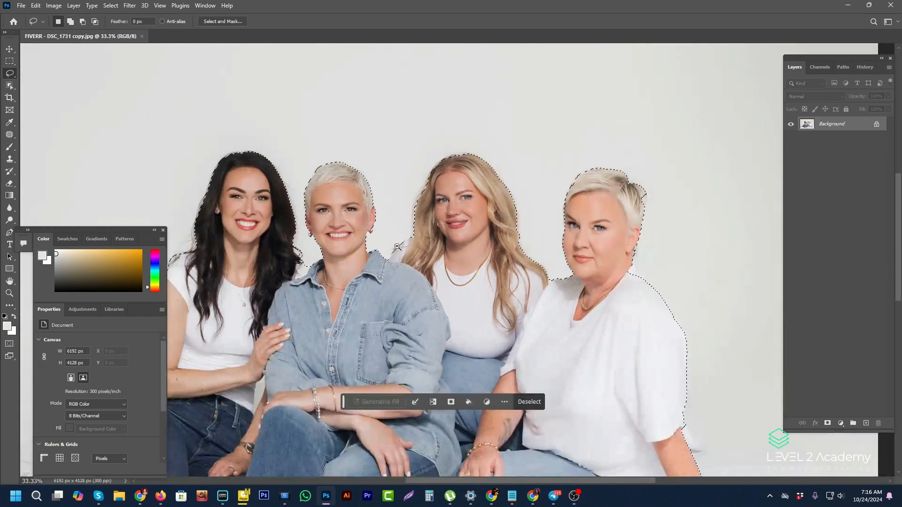
left_click(397, 247, "alt")
left_click(397, 247, "alt")
left_click_drag(402, 279, 436, 240)
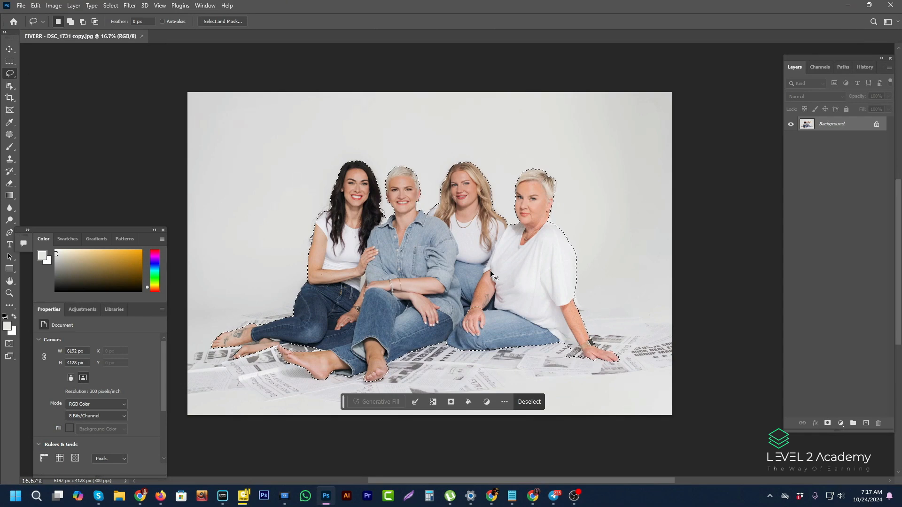
key("ctrl+j")
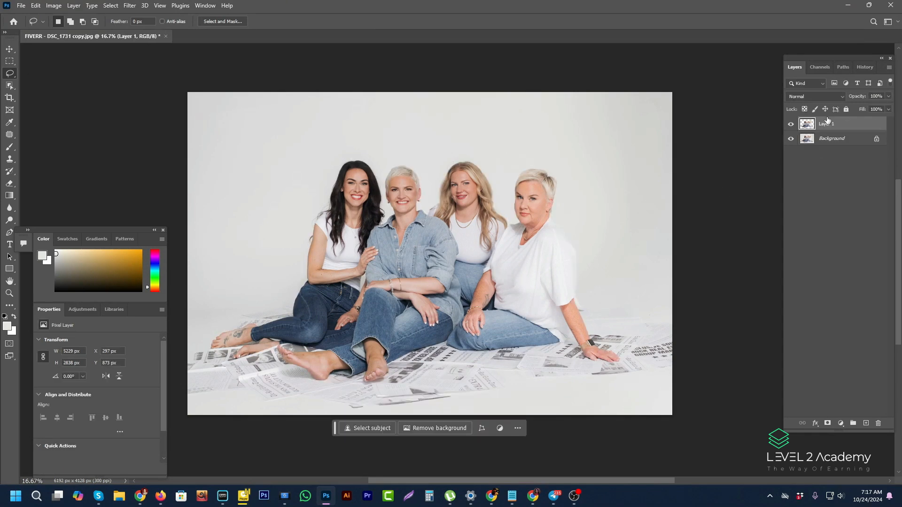
Step: Enlarge the layer thumbnails to the medium size
left_click(889, 68)
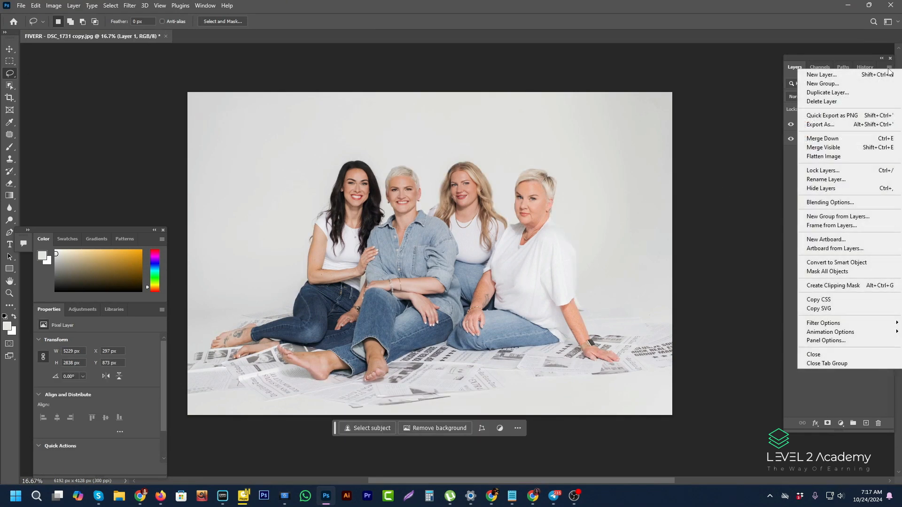
left_click(838, 341)
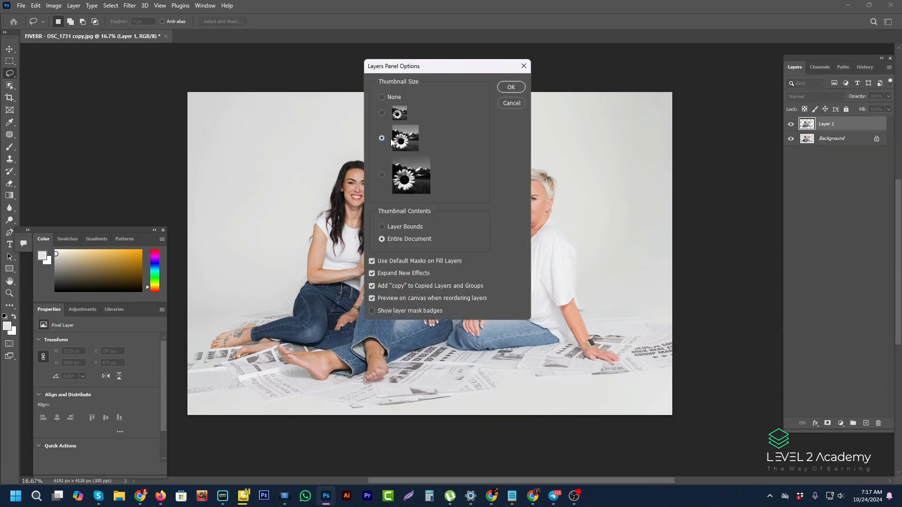
left_click(510, 87)
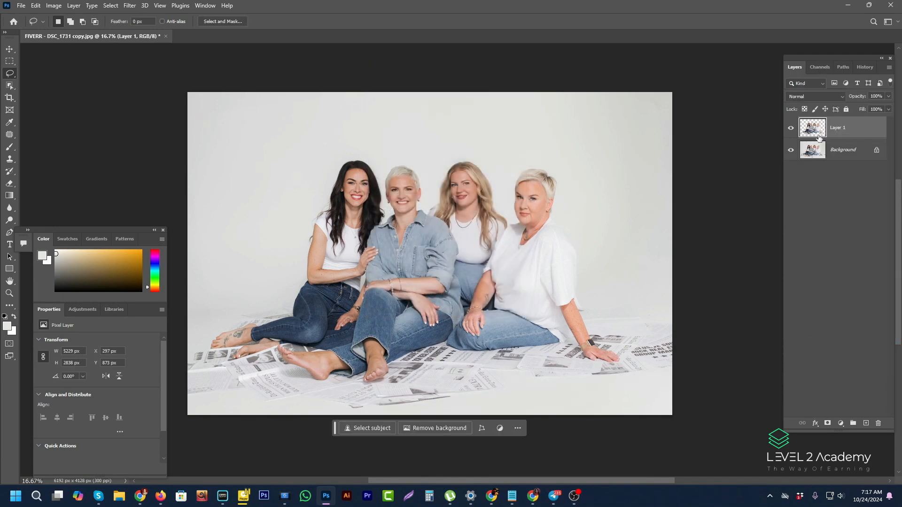
Step: Check the cut-out with the Background layer hidden, show it again and duplicate the Background layer
left_click(792, 150)
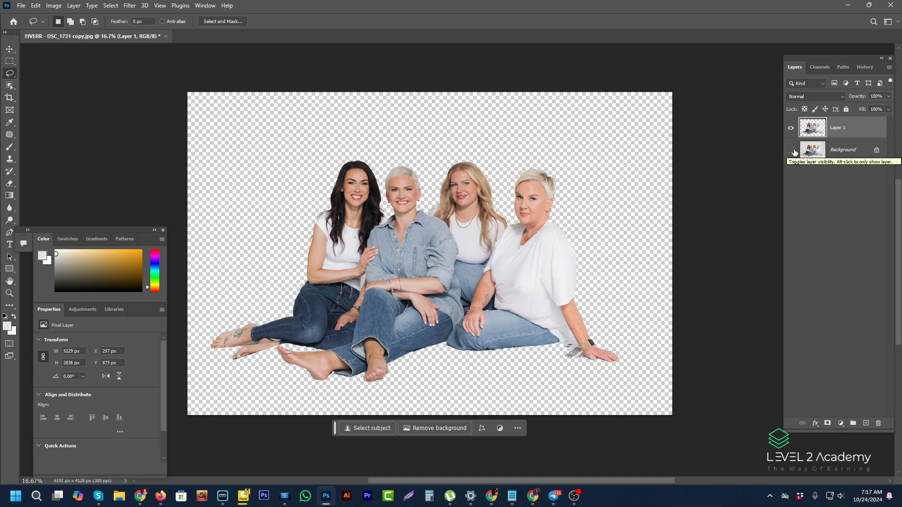
left_click(794, 151)
left_click(834, 151)
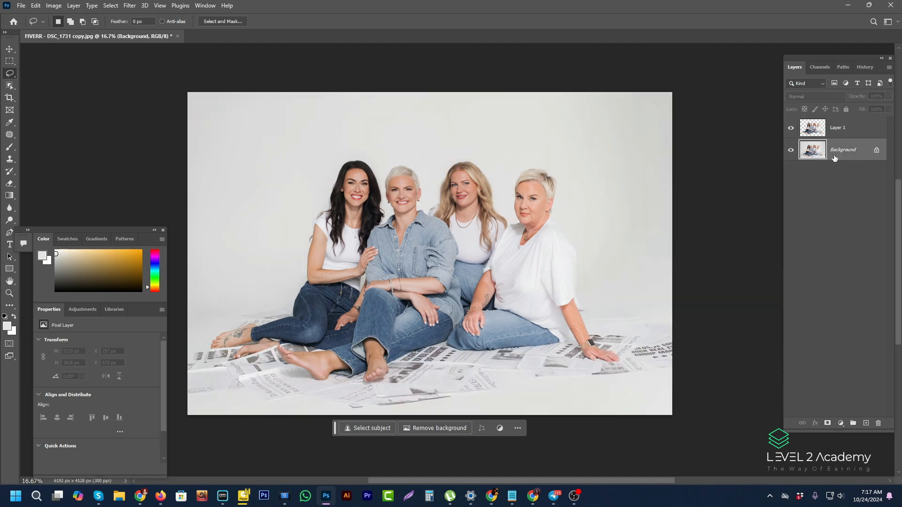
left_click_drag(843, 153, 866, 424)
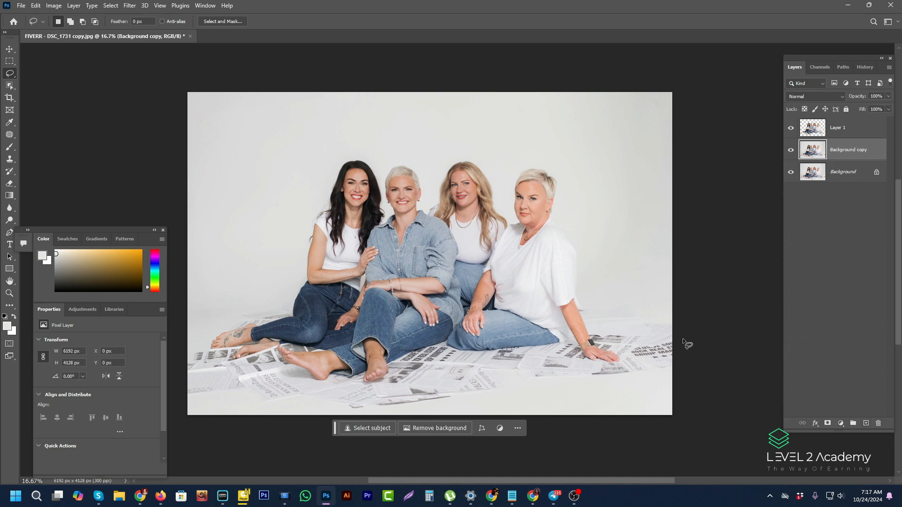
Step: Hide the Background and Background copy layers and inspect the cut-out women on Layer 1 up close
left_click(9, 50)
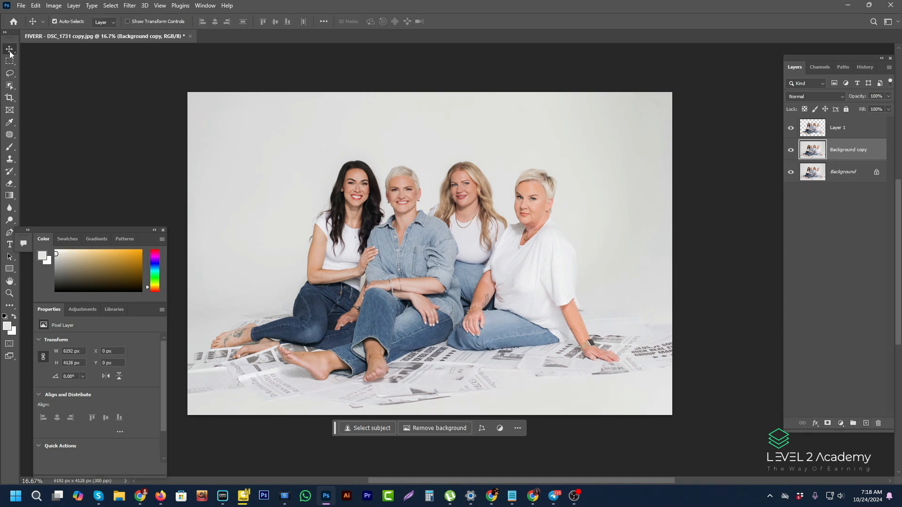
left_click(471, 200, "ctrl")
left_click(470, 201, "ctrl")
left_click(470, 203, "ctrl")
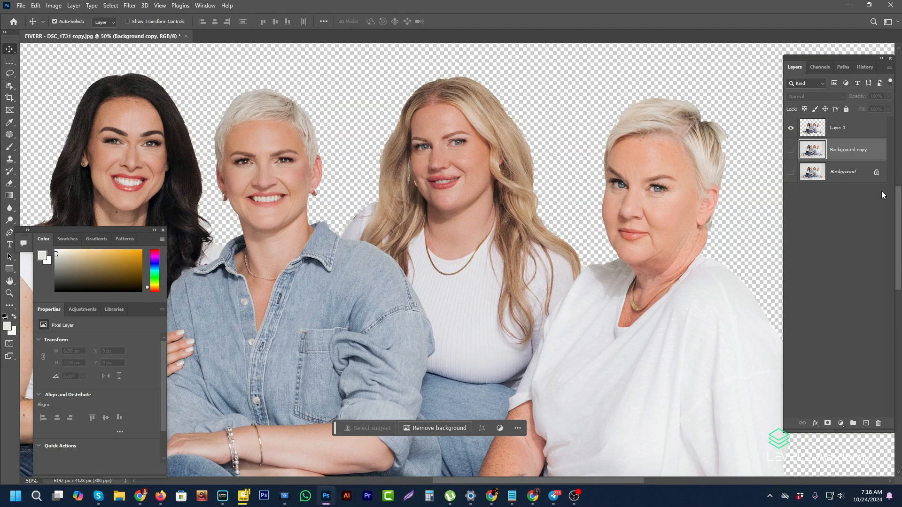
scroll(511, 379, "down", 5)
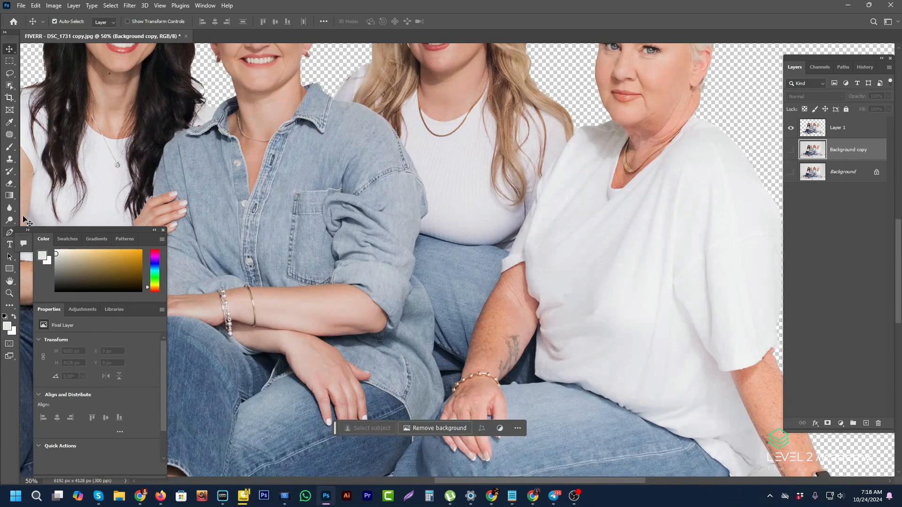
Step: Start a Pen path at the rightmost woman's shoulder and trace it down the edge of her white sleeve to the cuff
left_click(9, 232)
scroll(590, 133, "up", 3)
left_click(575, 124)
left_click(458, 310)
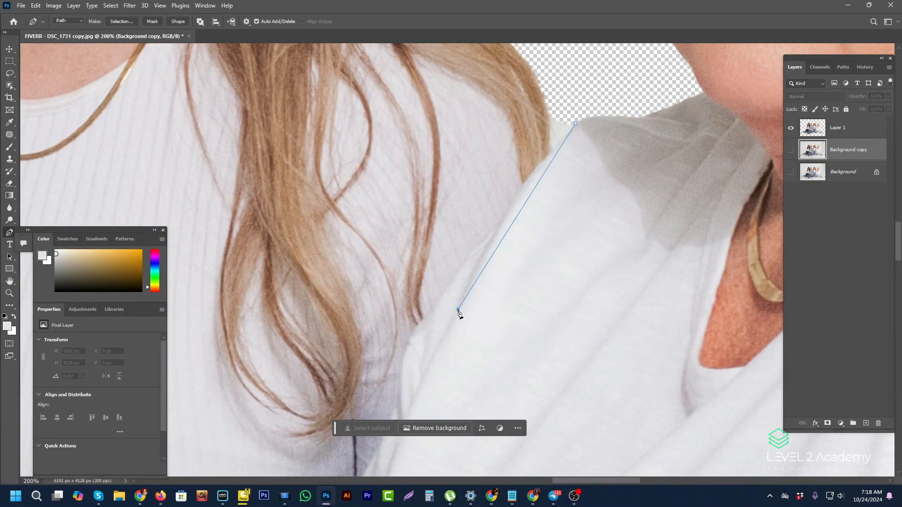
left_click_drag(458, 310, 543, 147)
left_click(458, 310, "alt")
left_click(459, 300)
left_click_drag(445, 348, 528, 182)
left_click(457, 310)
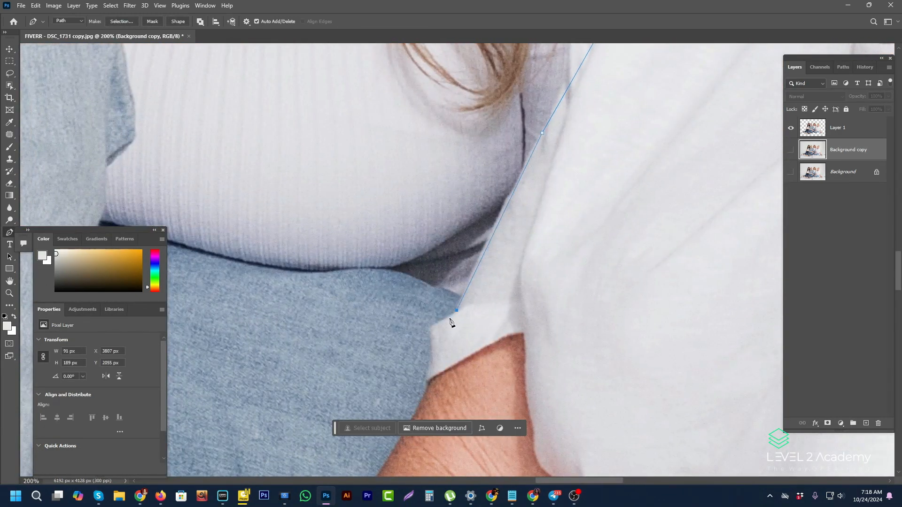
Step: Continue the path around her sleeve cuff, down the outer forearm and past the bracelet to the back of her hand
scroll(547, 230, "down", 1)
left_click_drag(432, 385, 494, 275)
scroll(513, 319, "up", 1)
scroll(441, 324, "down", 4)
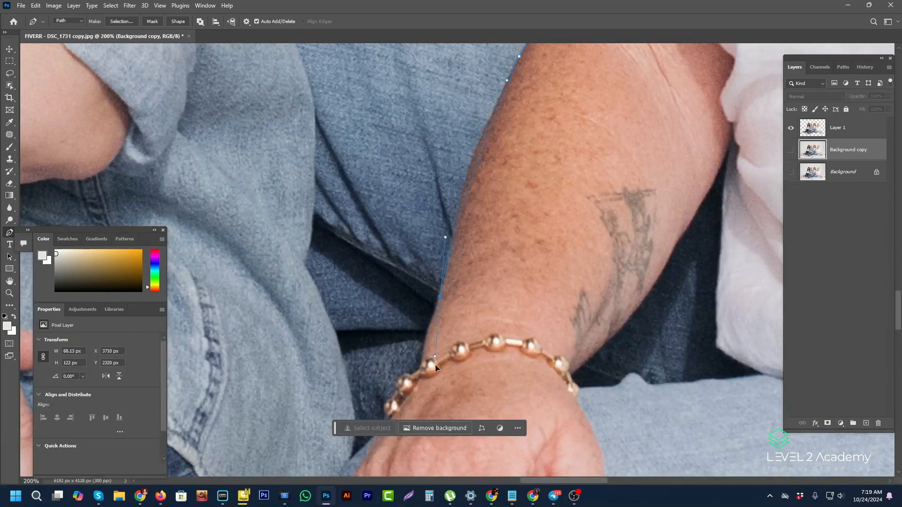
left_click_drag(435, 366, 439, 322)
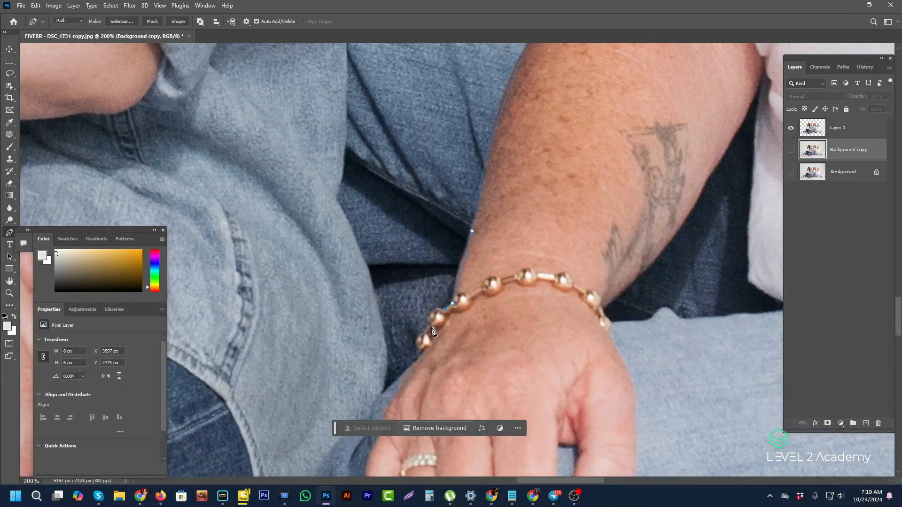
left_click(424, 333)
left_click_drag(421, 355, 429, 368)
left_click(381, 395)
Step: Trace the path up the side of the denim shirt to the rolled sleeve, following the edge of the blonde woman's jeans
left_click_drag(335, 200, 405, 322)
left_click_drag(357, 117, 364, 409)
key("ctrl+minus")
left_click_drag(360, 219, 307, 197)
left_click(349, 254, "alt")
left_click(350, 208)
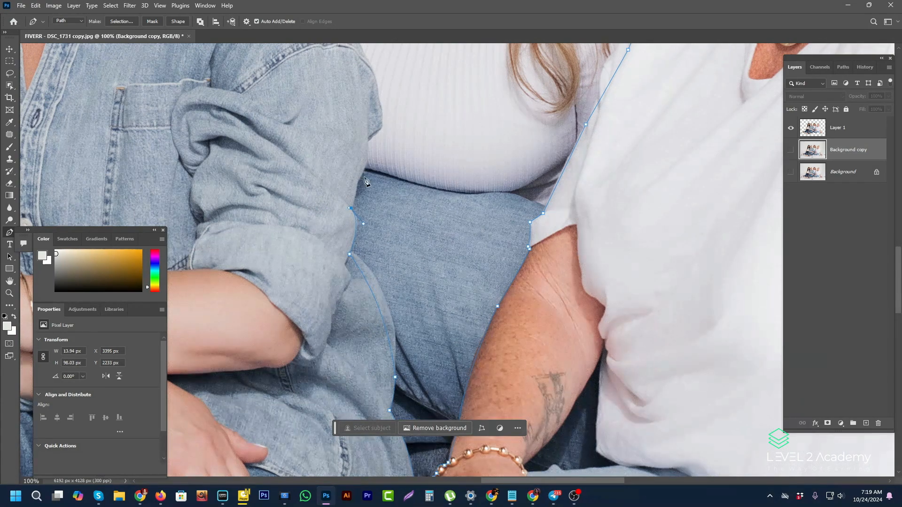
left_click(365, 162)
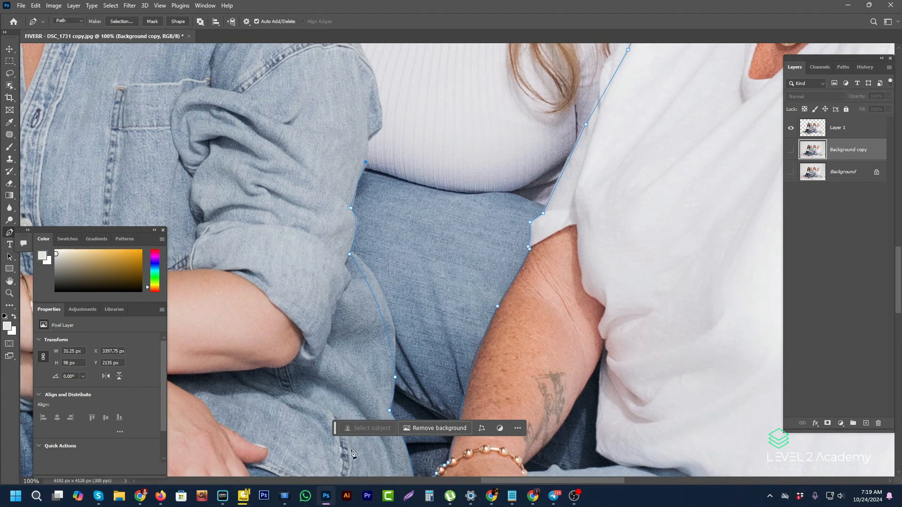
Step: Extend the path up the denim sleeve and over the shoulder to the shirt collar
left_click(367, 137)
left_click(380, 126)
left_click(376, 88)
left_click_drag(356, 48, 383, 193)
left_click_drag(352, 126, 333, 101)
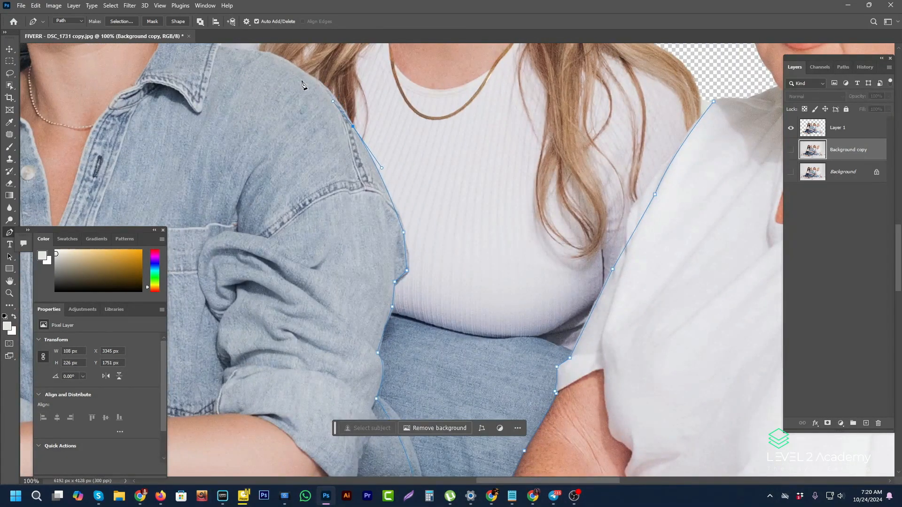
left_click_drag(294, 68, 287, 226)
left_click(345, 240, "alt")
left_click(309, 234)
left_click(308, 208)
Step: Carry the path loosely around the long-haired blonde woman's head back to its start and convert it to a selection
scroll(317, 143, "down", 2)
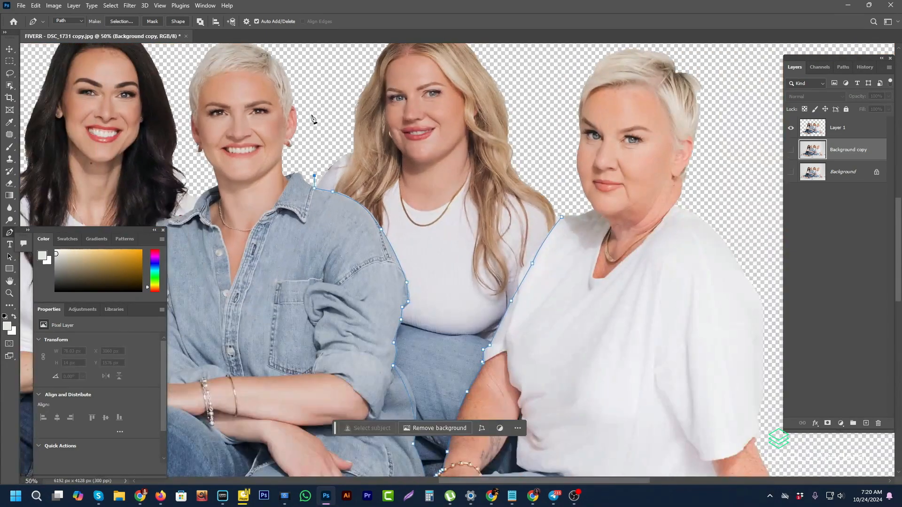
left_click(312, 115)
left_click(316, 81)
left_click_drag(328, 51, 319, 95)
left_click(323, 81)
left_click_drag(384, 68, 410, 68)
left_click(494, 74)
left_click(545, 98)
left_click(535, 157)
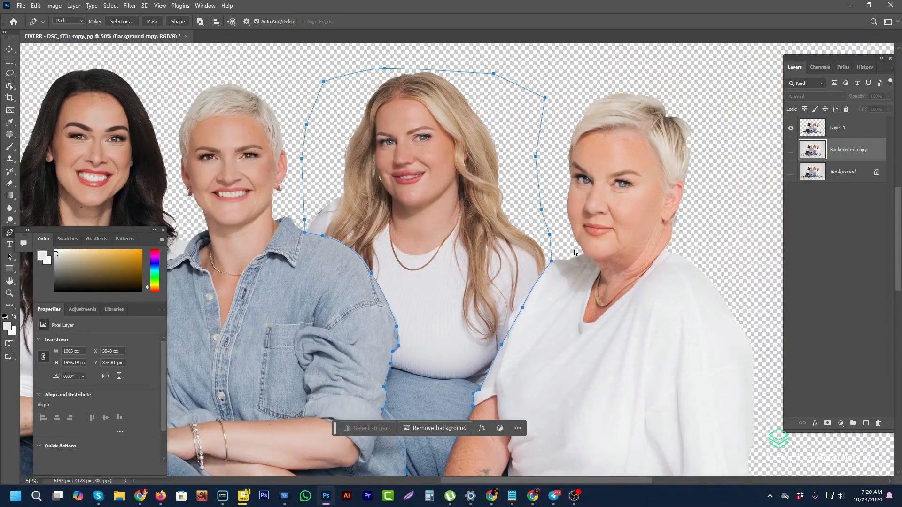
key("ctrl+Return")
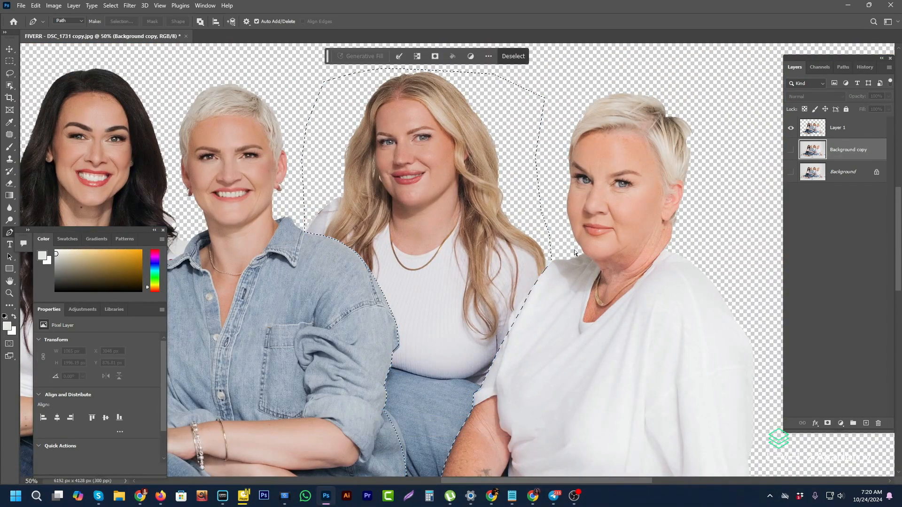
Step: Delete the selected blonde woman from Layer 1 and clear the selection
left_click(826, 128)
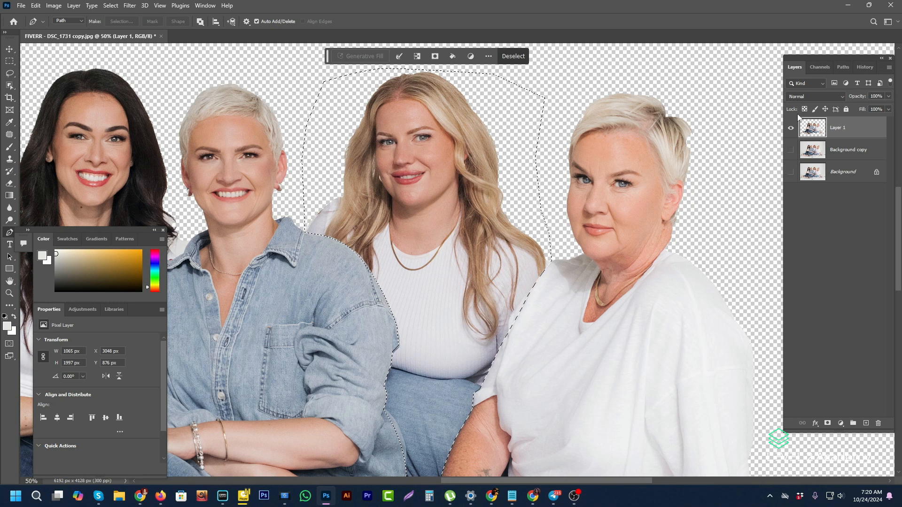
key("Delete")
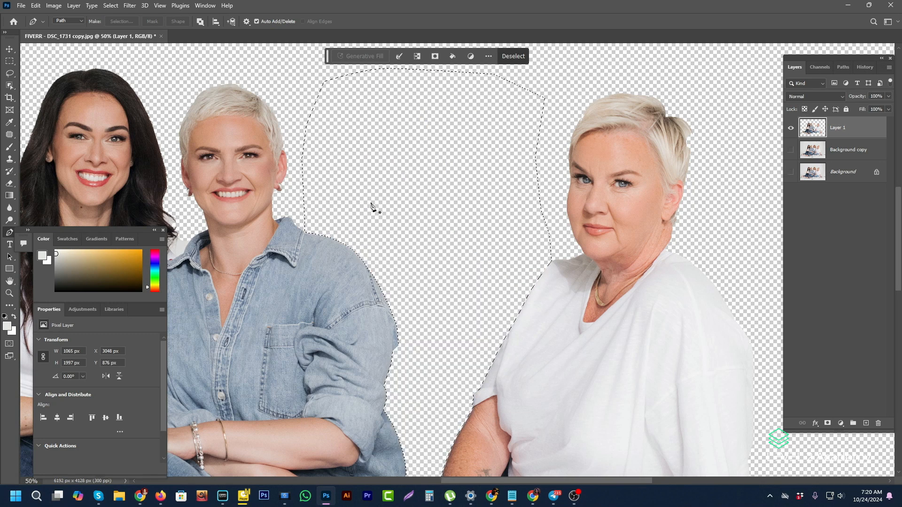
key("ctrl+d")
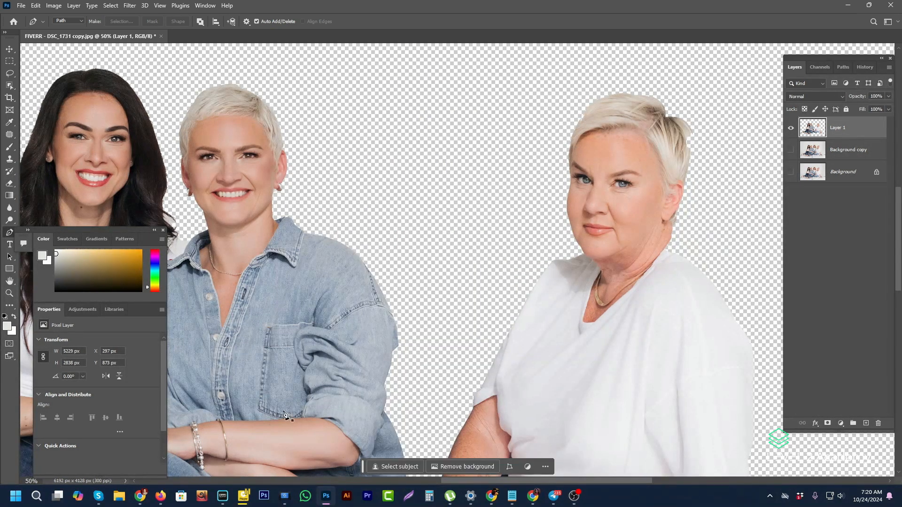
Step: Show the Background copy layer beneath the cut-out and make it the active layer
left_click(368, 390, "alt")
left_click(381, 336, "alt")
left_click(379, 342, "alt")
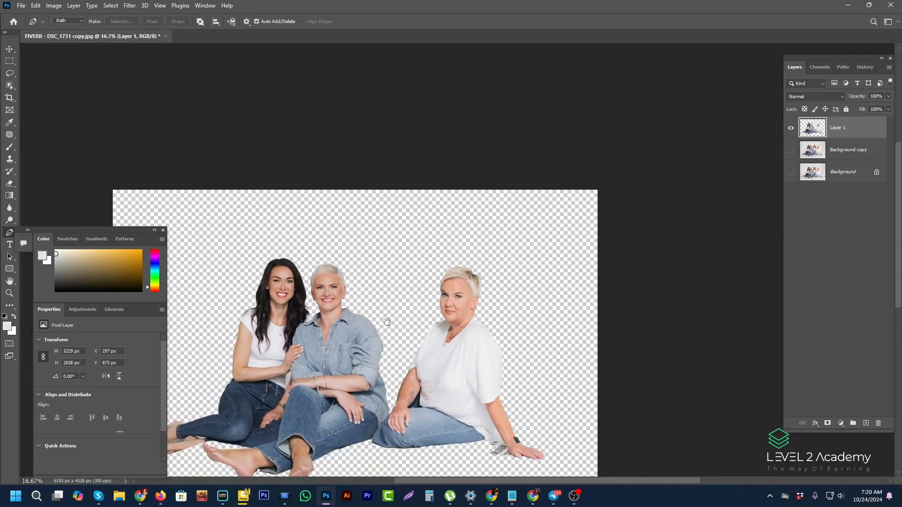
left_click_drag(387, 322, 399, 291)
left_click_drag(319, 347, 402, 338)
left_click(368, 305, "ctrl")
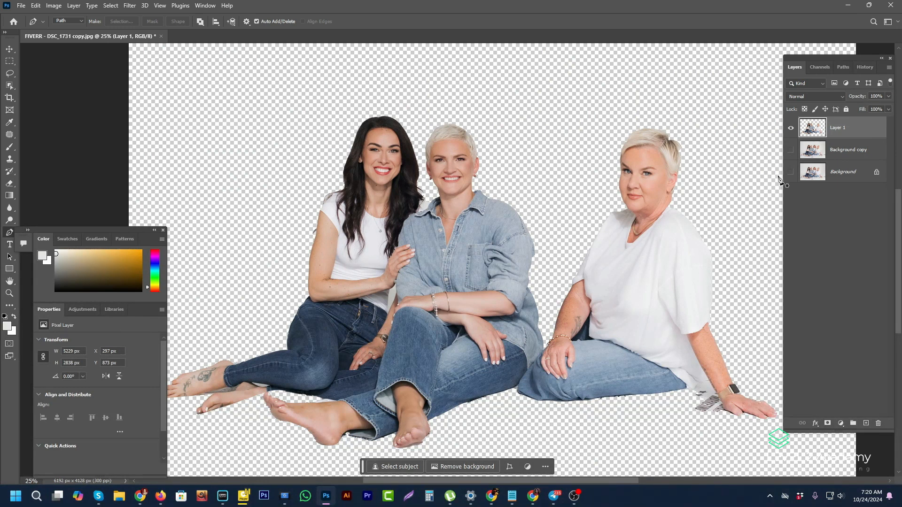
left_click(791, 151)
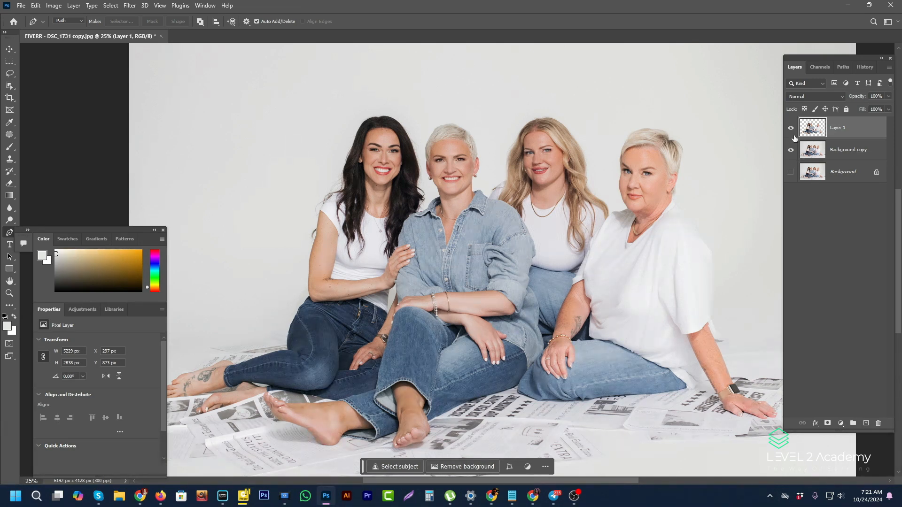
left_click(843, 154)
left_click(792, 151)
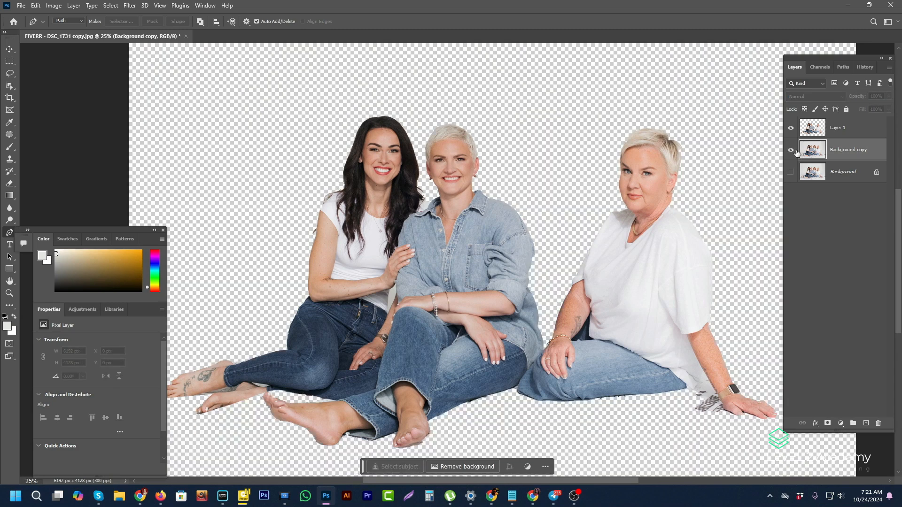
left_click_drag(581, 161, 462, 166)
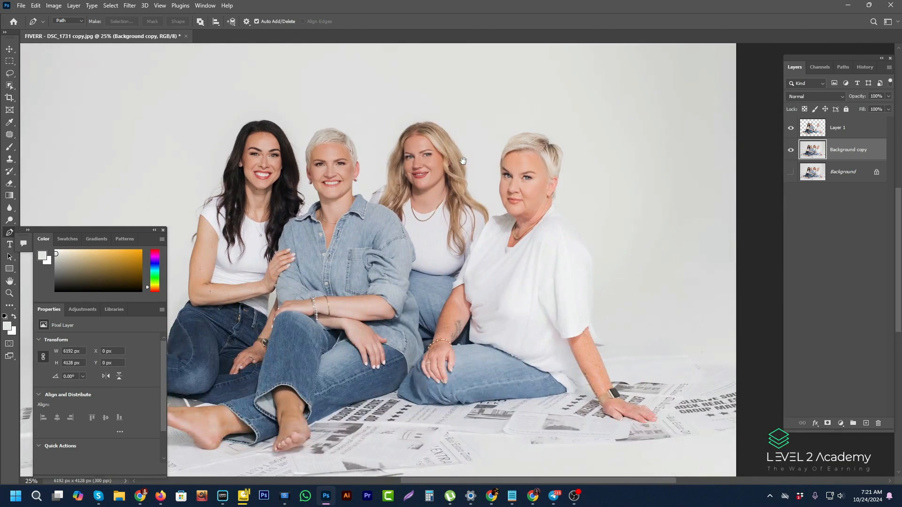
Step: Paint over the blonde woman on Background copy with sampled backdrop grey, using a 200 px brush at 96% opacity
left_click(10, 146)
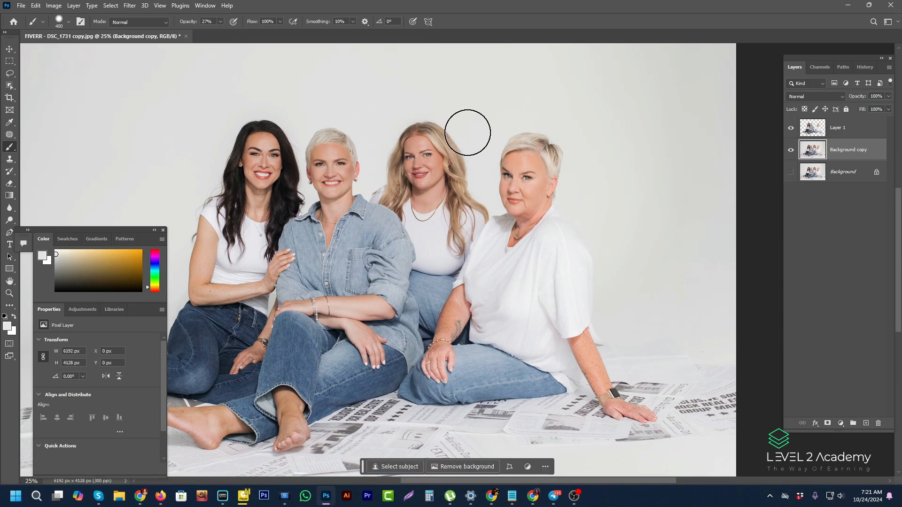
key("bracketleft")
key("bracketleft")
key("bracketleft")
left_click(221, 21)
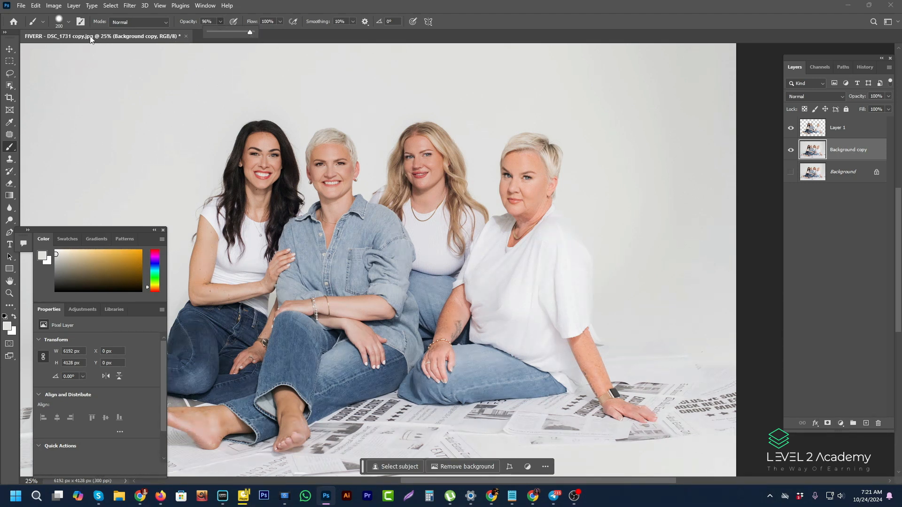
left_click(469, 119, "alt")
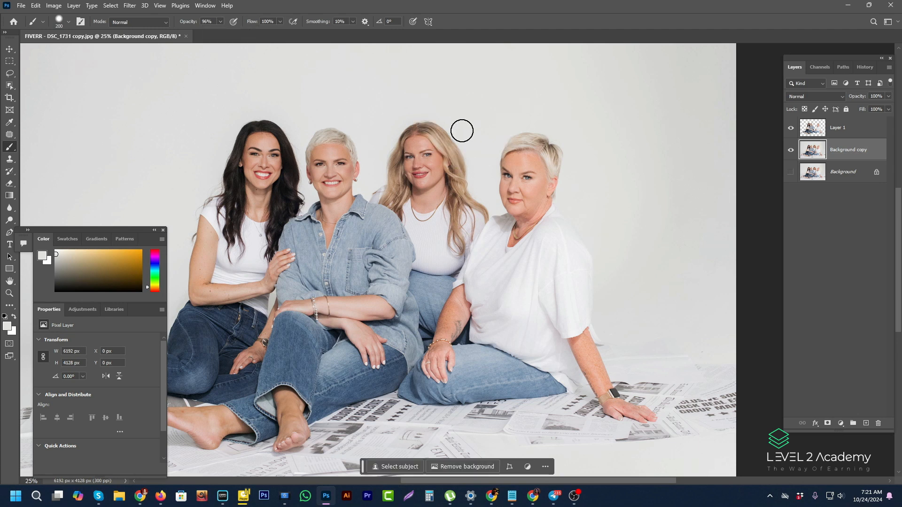
mouse_move(462, 131)
left_mouse_down()
mouse_move(456, 171)
mouse_move(444, 123)
mouse_move(429, 140)
mouse_move(403, 134)
mouse_move(377, 202)
mouse_move(406, 162)
mouse_move(402, 185)
mouse_move(428, 158)
mouse_move(417, 166)
mouse_move(451, 165)
mouse_move(459, 199)
mouse_move(480, 215)
mouse_move(424, 346)
mouse_move(395, 193)
mouse_move(407, 203)
mouse_move(414, 145)
mouse_move(432, 280)
mouse_move(414, 161)
mouse_move(431, 178)
mouse_move(436, 222)
mouse_move(455, 231)
mouse_move(463, 168)
mouse_move(451, 274)
mouse_move(426, 306)
mouse_move(440, 294)
mouse_move(460, 160)
mouse_move(432, 175)
left_mouse_up()
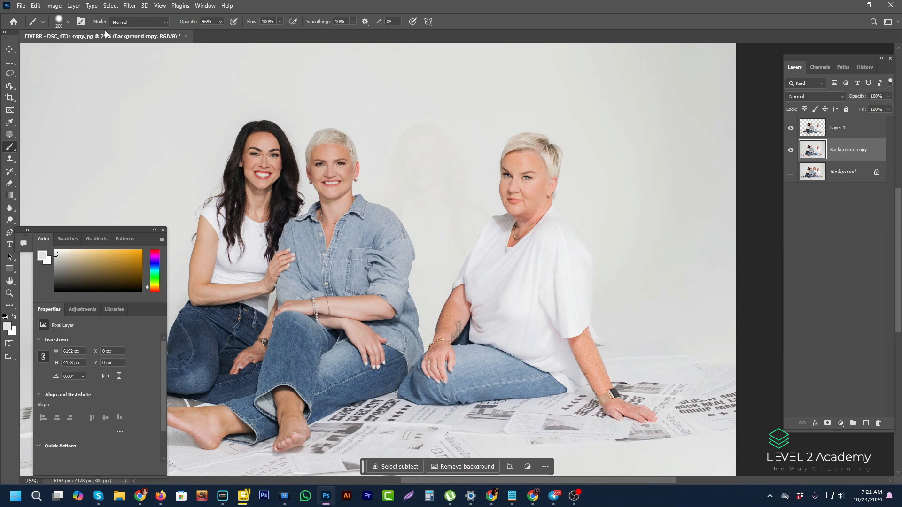
Step: Set the brush to 0% hardness and enlarge it to 500 px
left_click(69, 23)
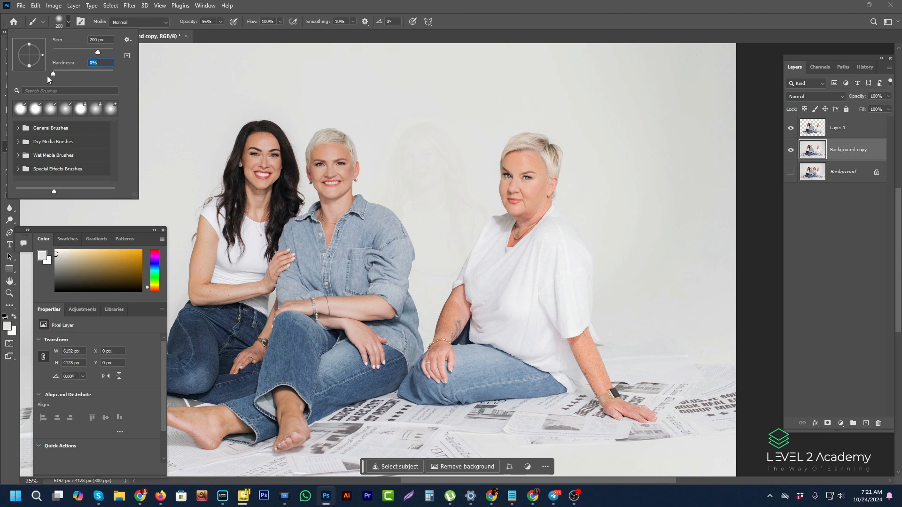
key("Return")
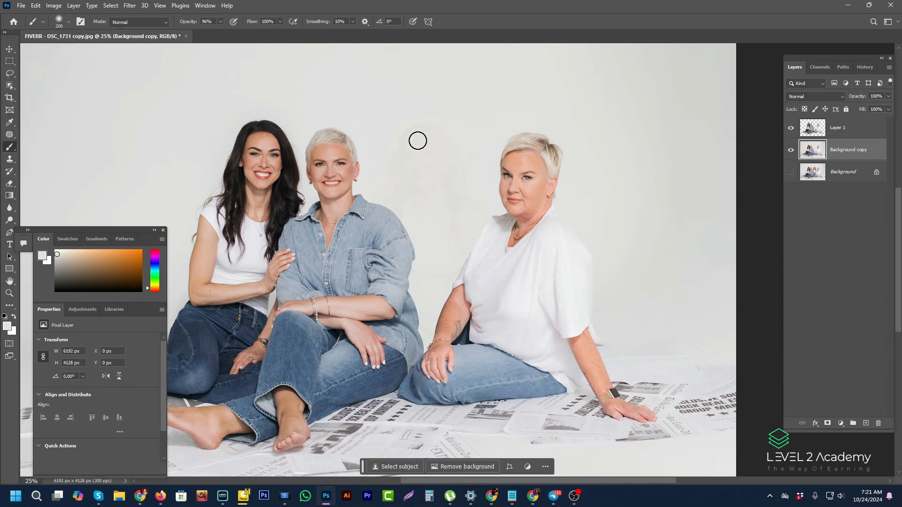
key("bracketright")
key("bracketright")
key("bracketright")
key("bracketright")
left_click(68, 22)
left_click(27, 110)
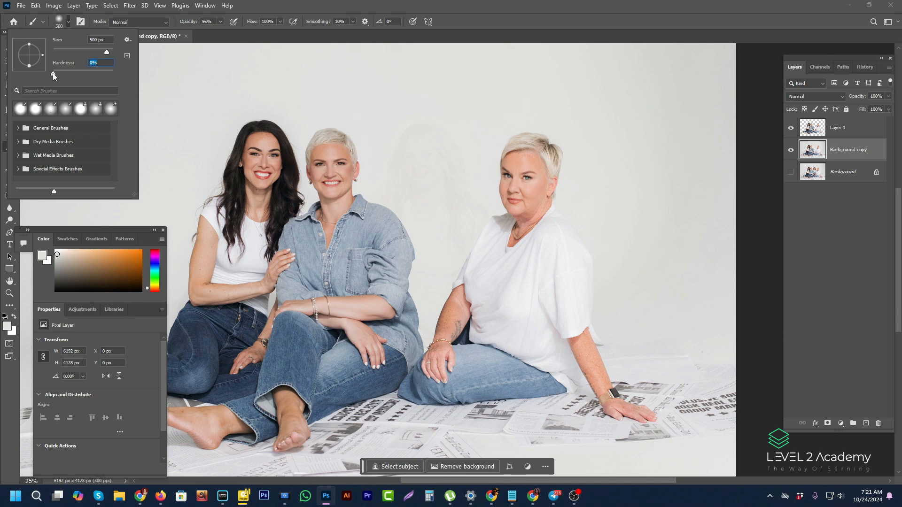
Step: Lower the brush opacity to 50%, sample the backdrop and paint over the faint traces left where the blonde woman sat
left_click(219, 22)
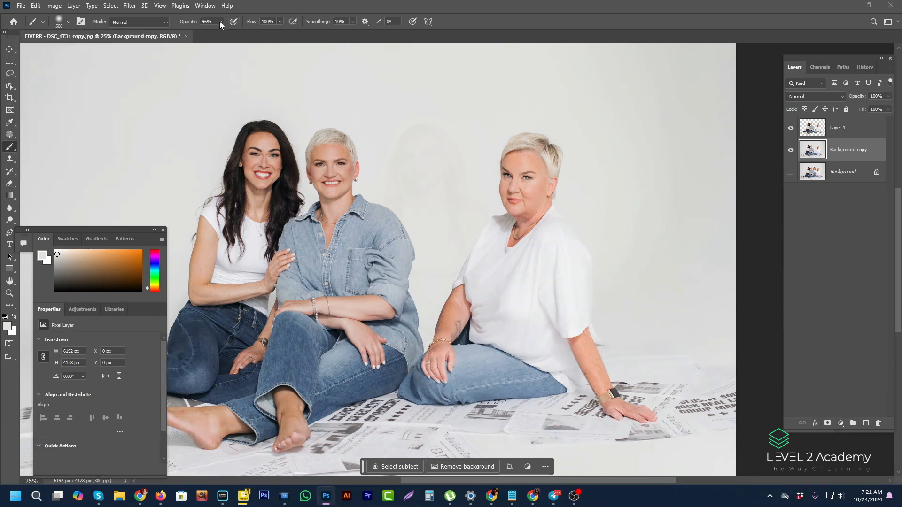
left_click(220, 21)
left_click_drag(196, 33, 200, 32)
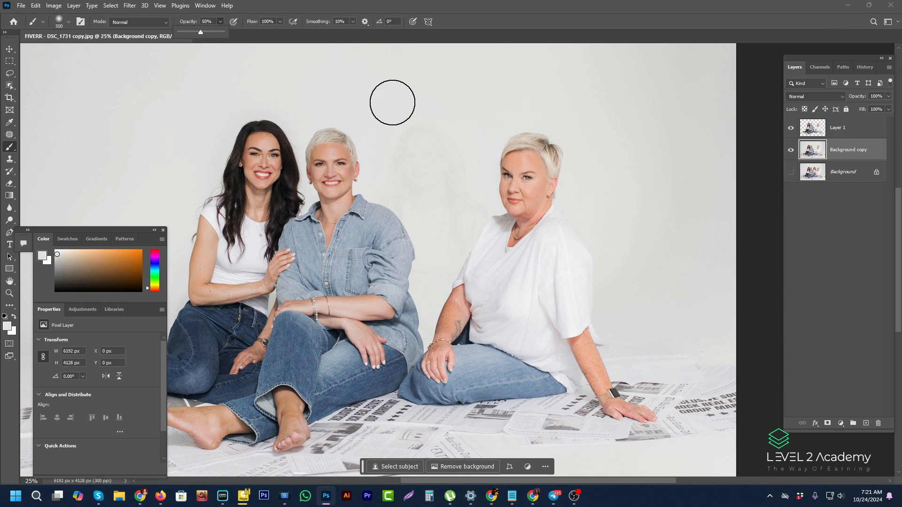
left_click(402, 106, "alt")
mouse_move(406, 111)
left_mouse_down()
mouse_move(416, 168)
mouse_move(450, 135)
mouse_move(474, 258)
mouse_move(380, 187)
mouse_move(423, 272)
mouse_move(459, 191)
mouse_move(448, 313)
mouse_move(404, 224)
mouse_move(435, 307)
mouse_move(455, 230)
left_mouse_up()
Step: Outline the dark jeans remnant between the short-haired woman's tattooed forearm and her white shirt with the Pen tool and convert the path into a selection
key("space")
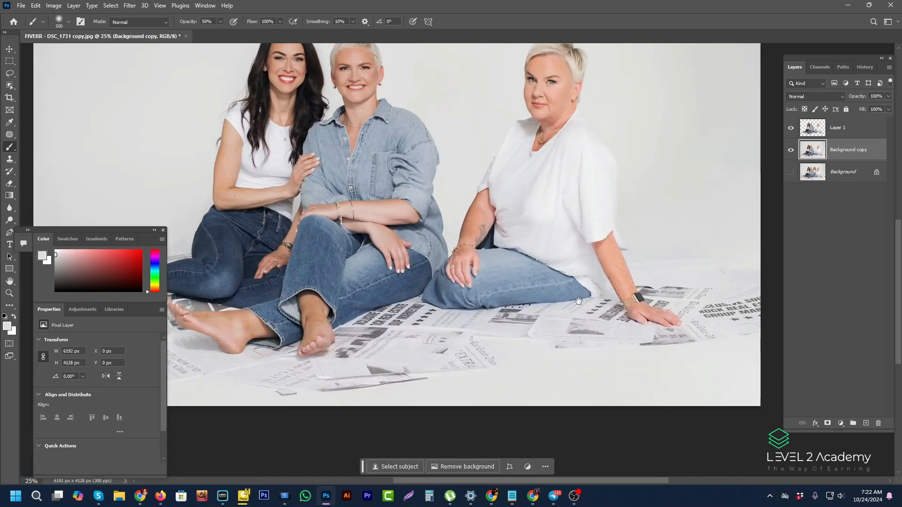
left_click(441, 189, "ctrl+alt")
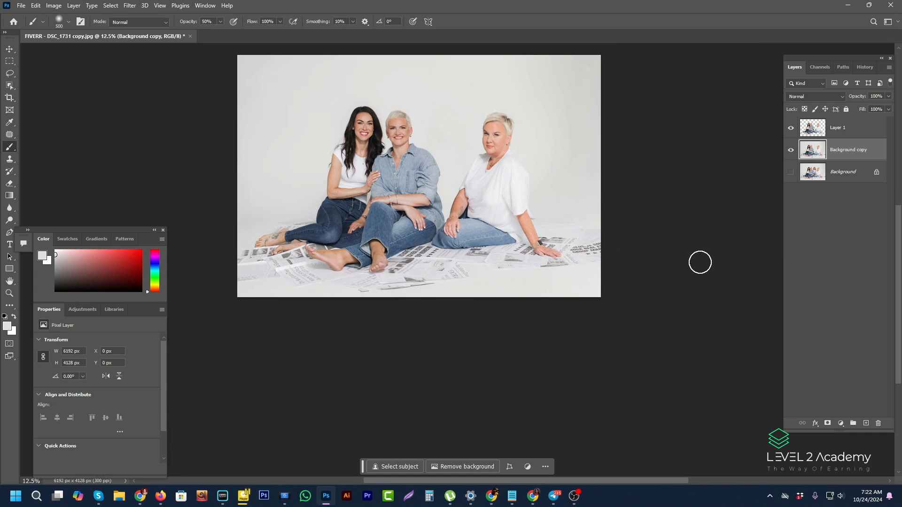
left_click(423, 173, "ctrl")
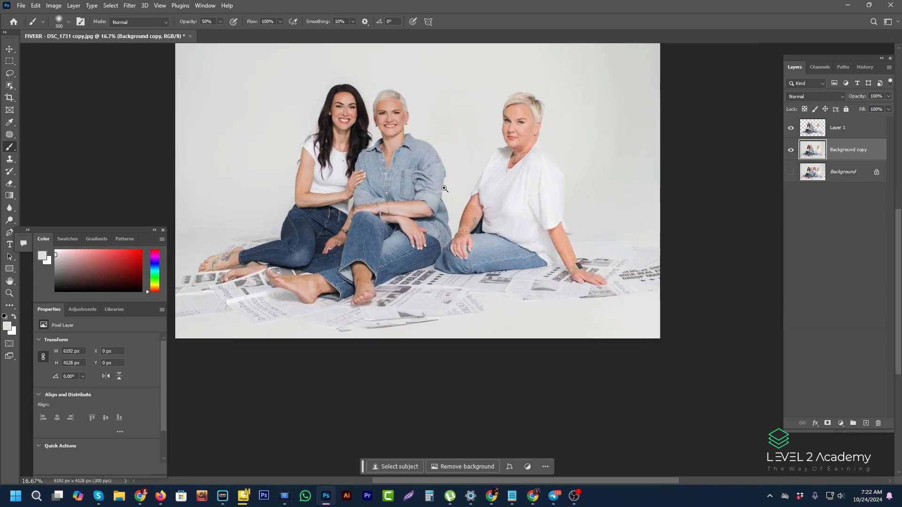
left_click(476, 172, "ctrl")
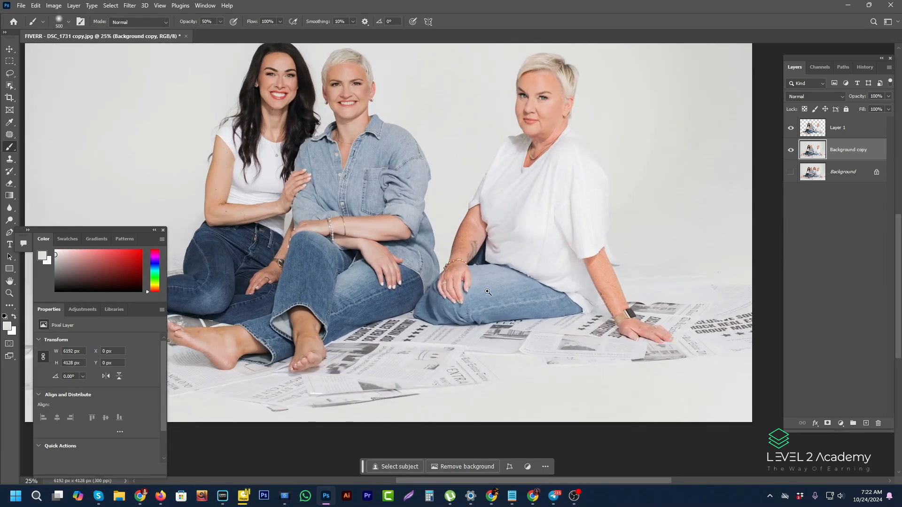
left_click(485, 273, "ctrl")
left_click(485, 250, "ctrl")
left_click(485, 250, "ctrl")
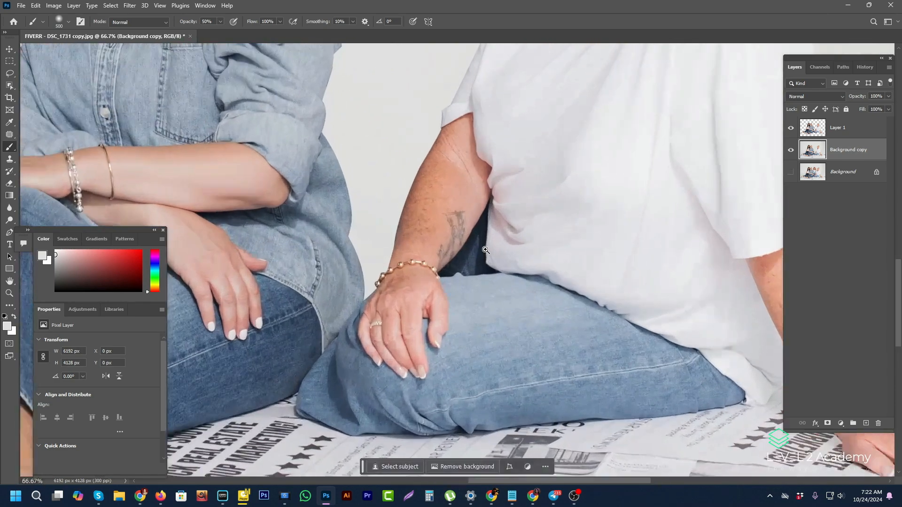
left_click(485, 250, "ctrl")
left_click(485, 250, "ctrl")
left_click(485, 250, "ctrl")
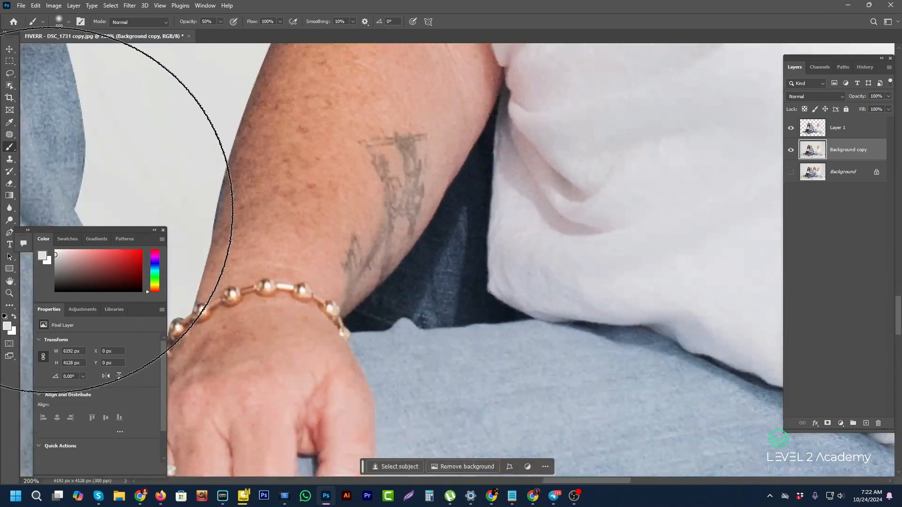
left_click(10, 232)
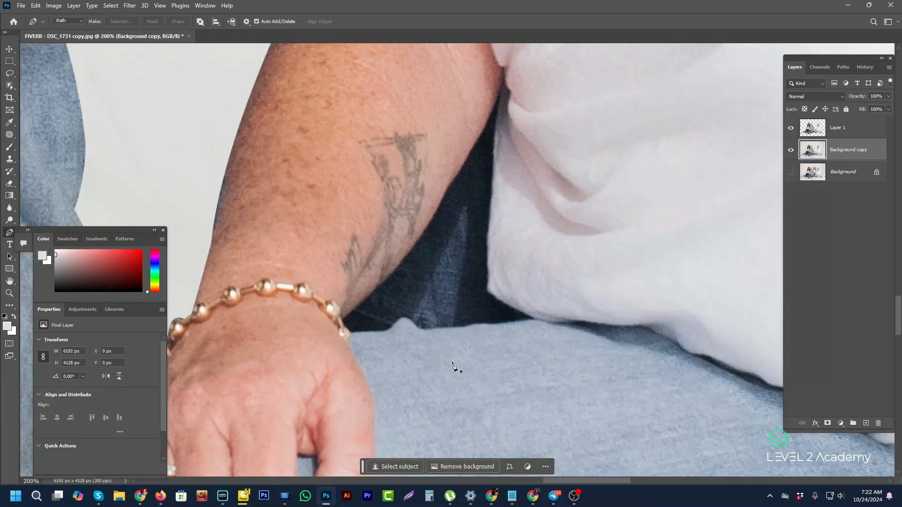
left_click(349, 334)
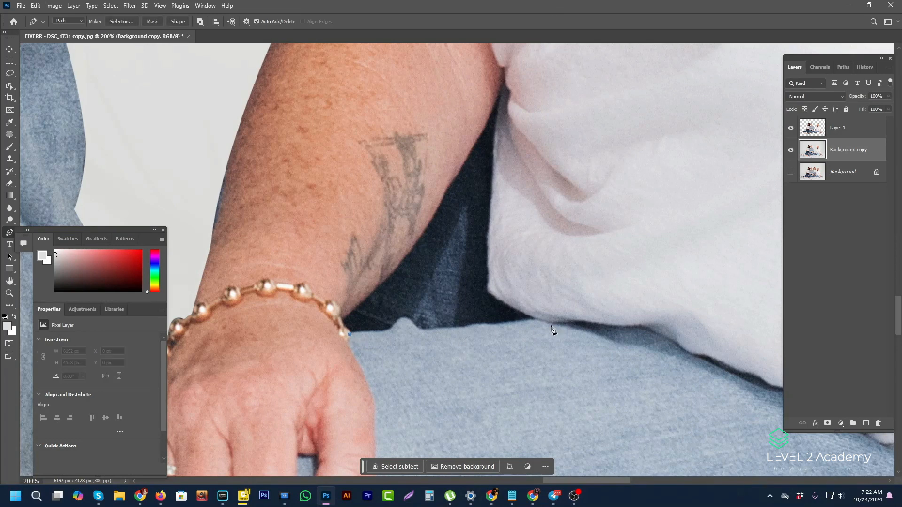
left_click(537, 320)
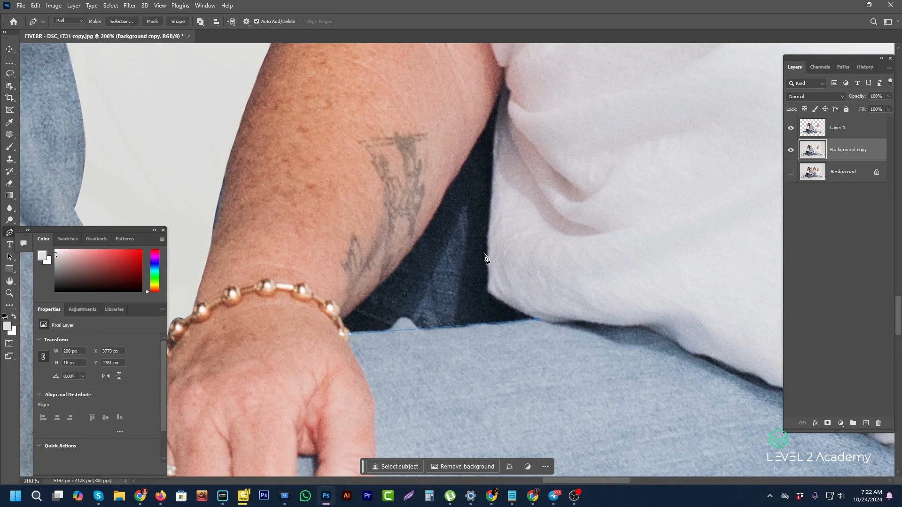
left_click_drag(487, 254, 488, 210)
left_click(502, 84)
left_click_drag(448, 189, 417, 242)
left_click_drag(300, 351, 286, 358)
left_click_drag(350, 334, 352, 342)
key("ctrl+Return")
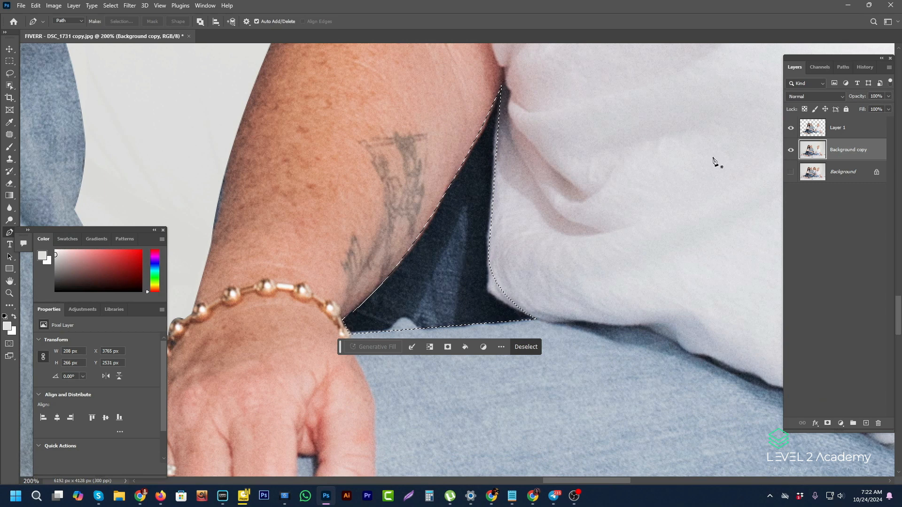
Step: Fill the selected gap on the Background copy layer with the sampled backdrop grey and deselect
left_click(817, 132)
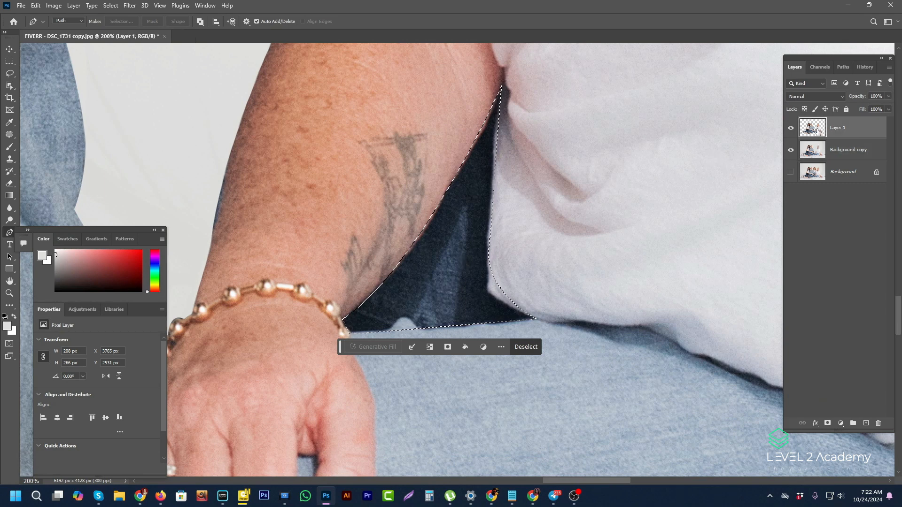
left_click(814, 155)
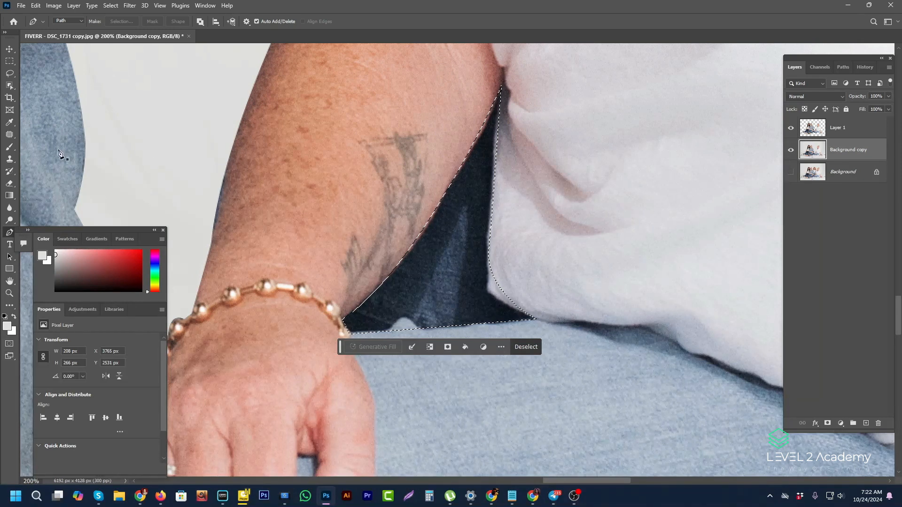
key("i")
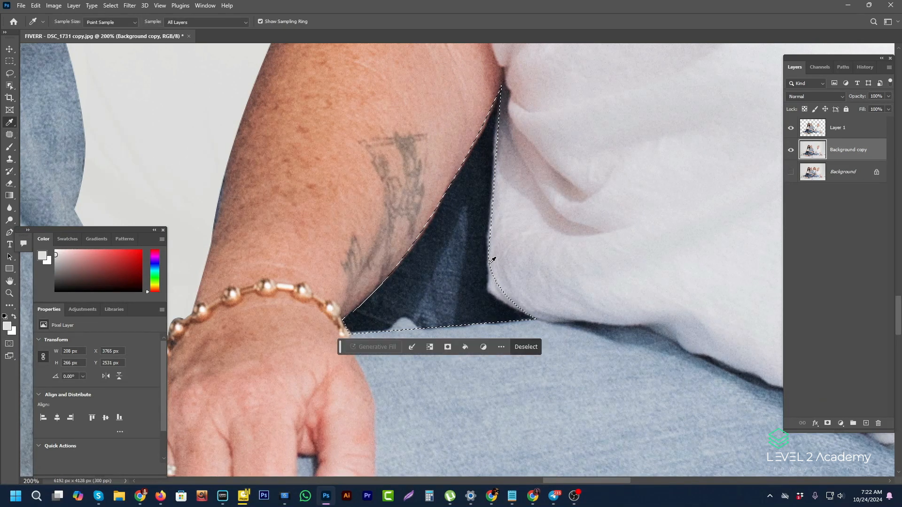
key("alt+BackSpace")
key("ctrl+d")
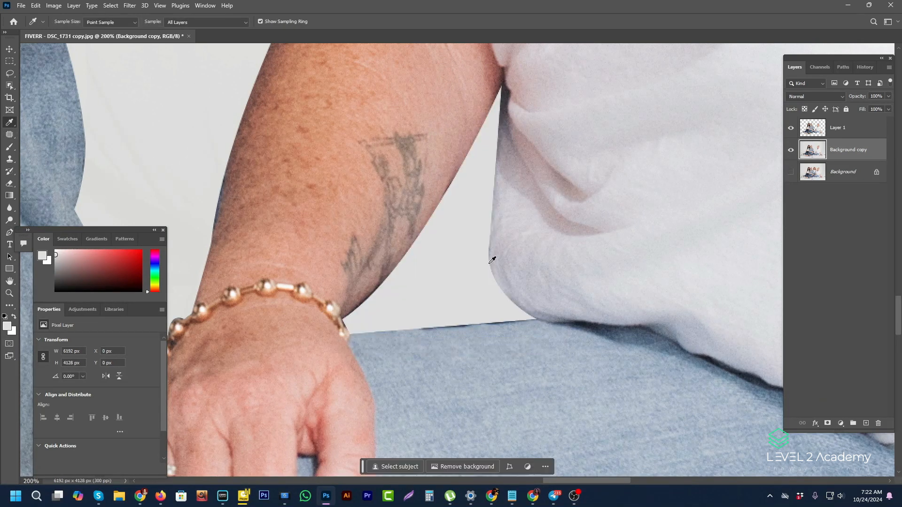
Step: Make Layer 1 active and load its cut-out outline as a selection
left_click(442, 212, "alt")
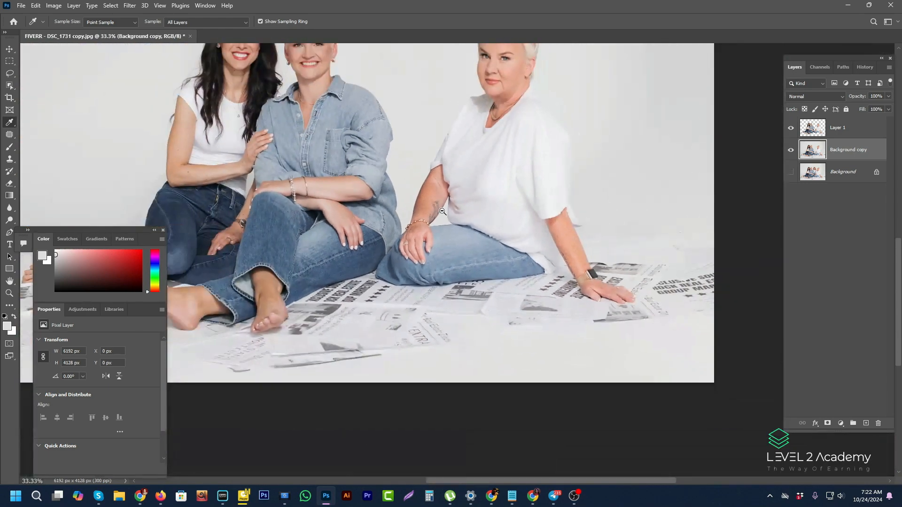
left_click(443, 212, "alt")
left_click(442, 212, "alt")
left_click(447, 230, "ctrl")
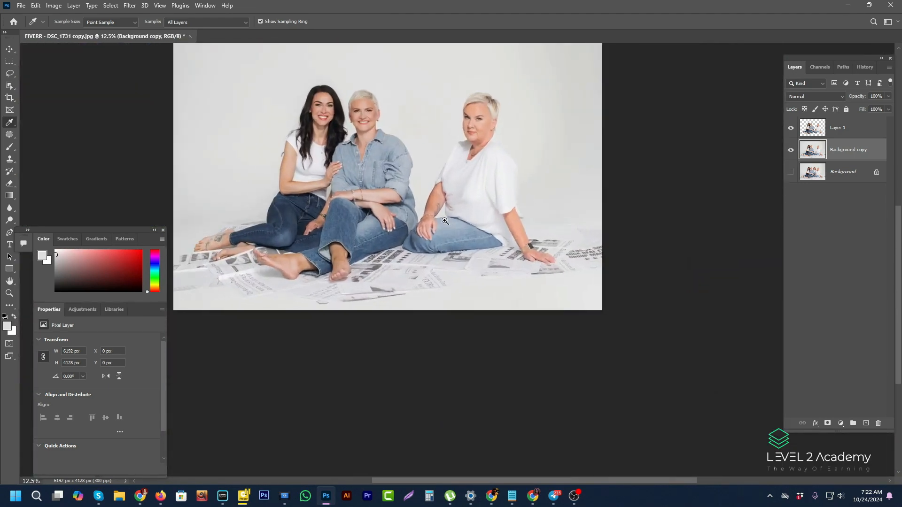
left_click(442, 212, "ctrl")
left_click(440, 213, "ctrl")
left_click(440, 210, "ctrl")
left_click(440, 166, "ctrl")
left_click(439, 160, "ctrl")
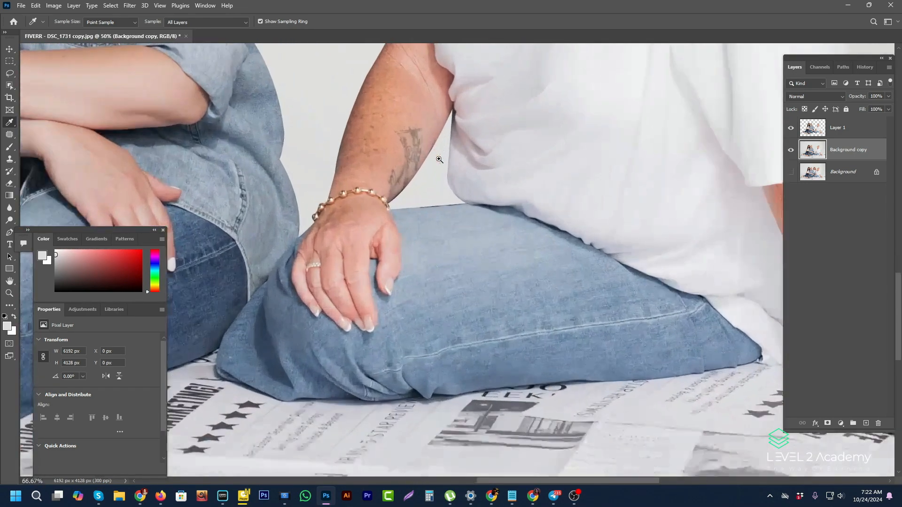
left_click(439, 160, "ctrl")
left_click(439, 160, "ctrl")
left_click_drag(460, 202, 495, 282)
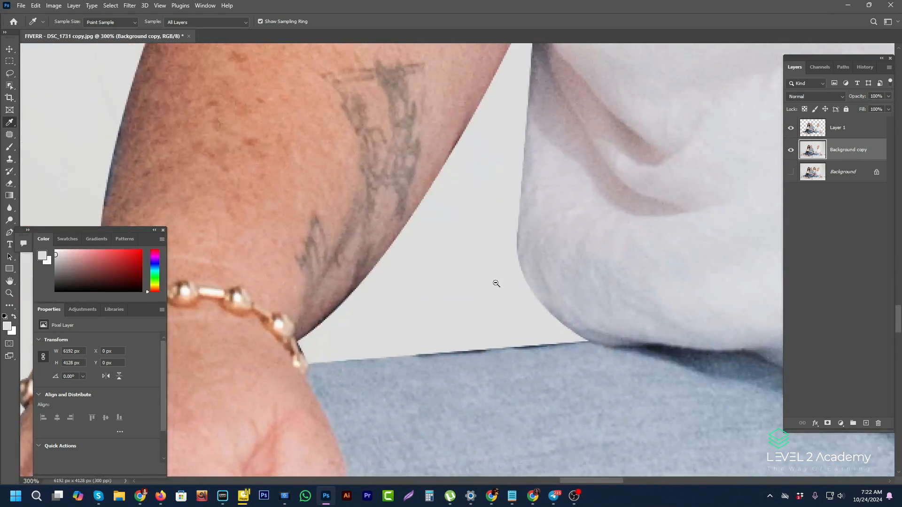
left_click(496, 283, "alt")
left_click(807, 130)
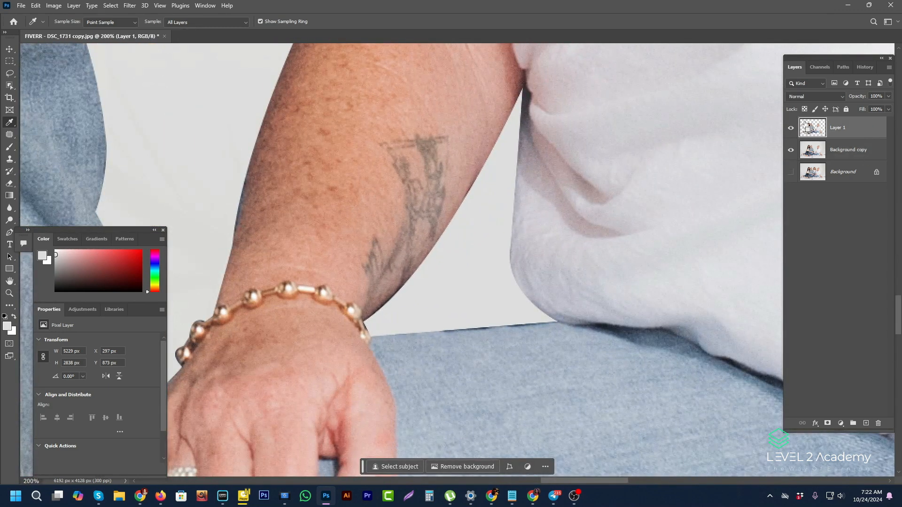
left_click(815, 131, "ctrl")
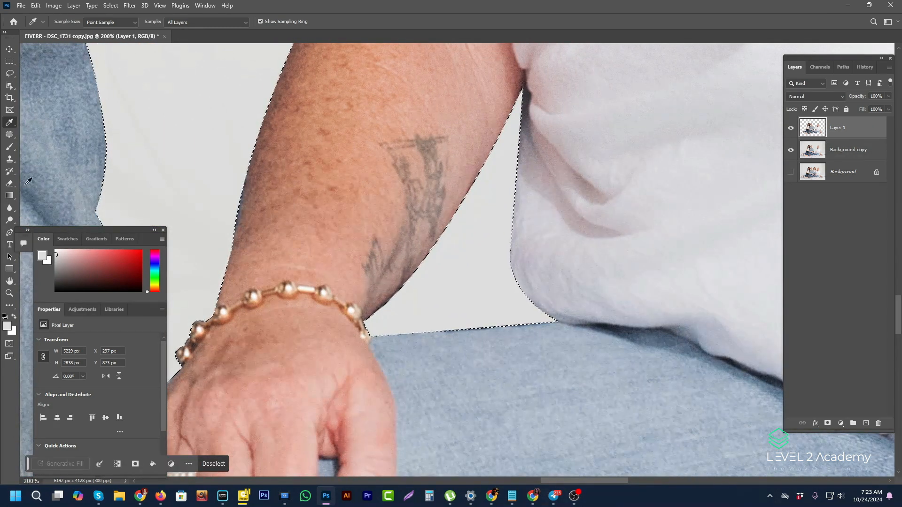
Step: Retouch the dark line along the upper edge of the jeans below the filled gap with the Clone Stamp at 15 px
left_click(15, 162)
scroll(510, 325, "up", 1)
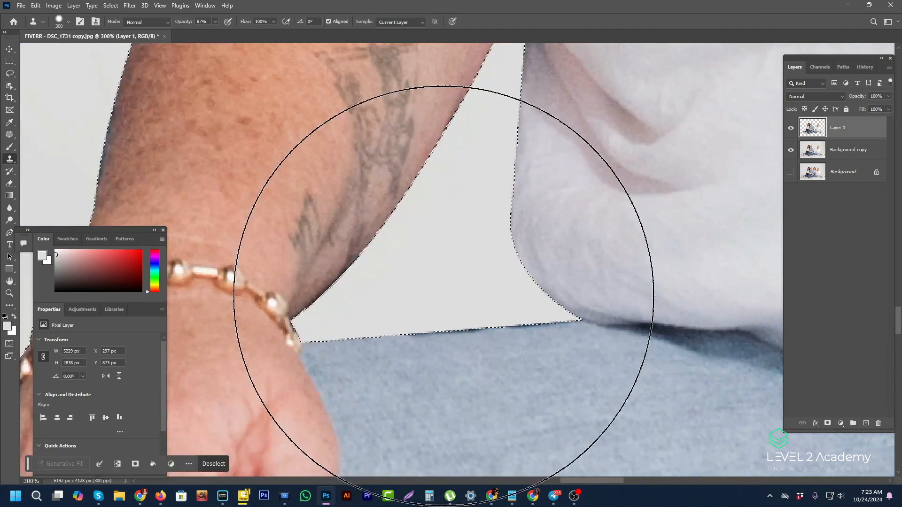
key("bracketleft")
key("bracketleft")
key("bracketleft")
key("bracketleft")
key("bracketleft")
key("bracketleft")
key("bracketleft")
key("bracketleft")
key("bracketleft")
key("bracketleft")
key("bracketleft")
key("bracketleft")
key("bracketleft")
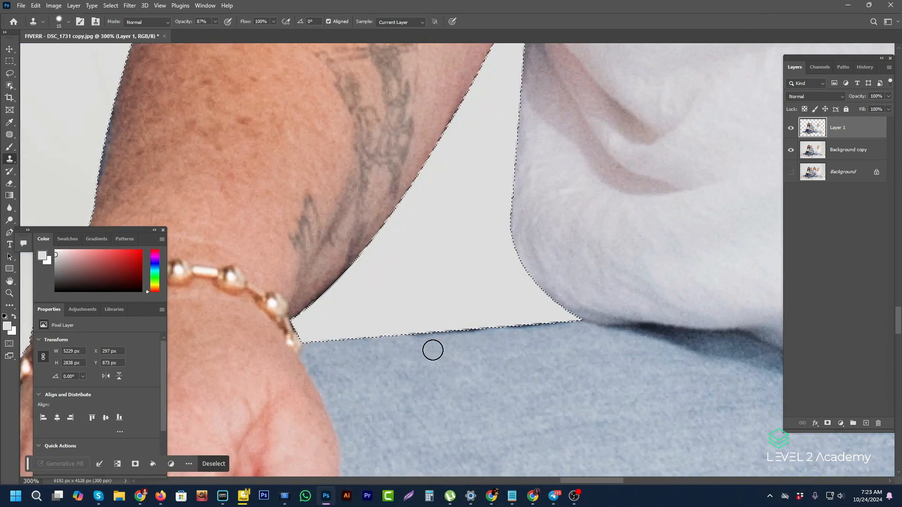
left_click_drag(411, 337, 578, 326)
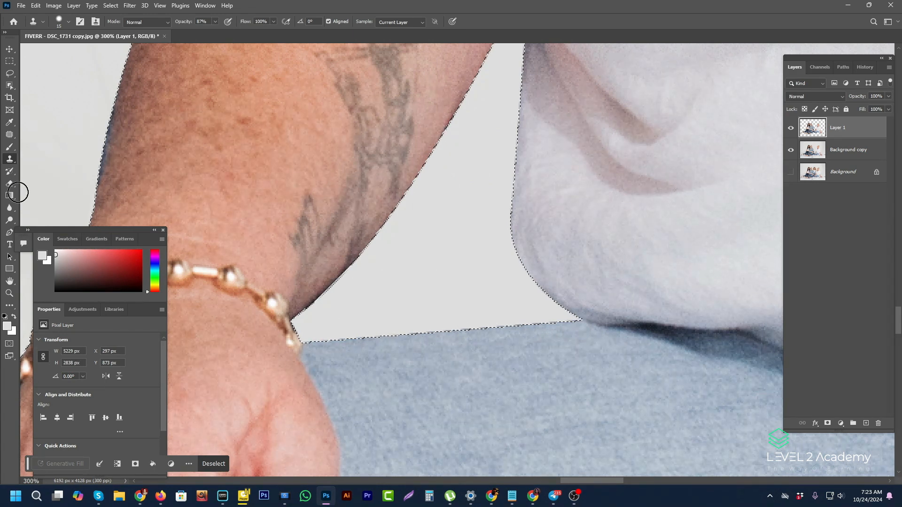
Step: Paint sampled skin tone over the dark fringe on the tattooed forearm's inner edge up to the shirt, using a 25 px brush
left_click(9, 146)
left_click_drag(461, 185, 445, 273)
key("bracketleft")
key("bracketleft")
key("bracketleft")
key("bracketleft")
key("bracketleft")
key("bracketleft")
key("bracketleft")
key("bracketleft")
key("bracketleft")
key("bracketleft")
key("bracketleft")
key("bracketleft")
key("bracketleft")
key("bracketleft")
key("bracketleft")
key("bracketleft")
key("bracketleft")
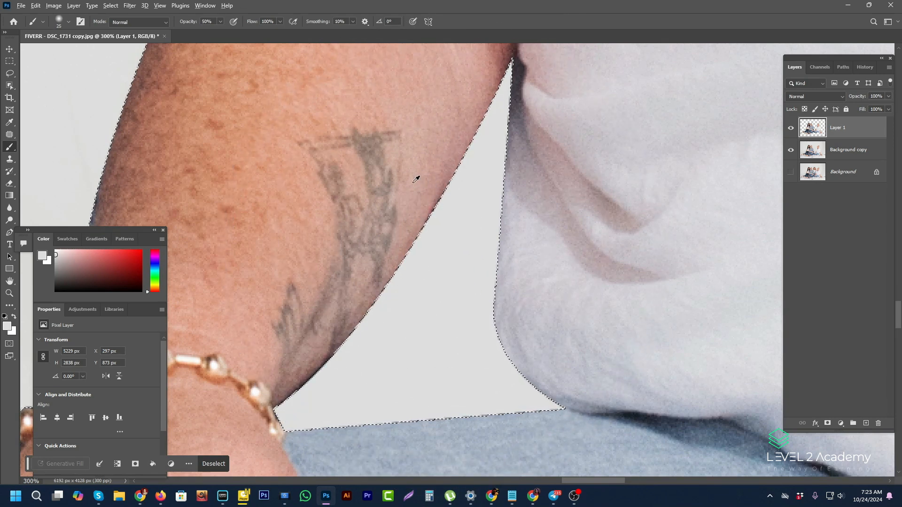
left_click(423, 168, "alt")
mouse_move(449, 170)
left_mouse_down()
mouse_move(383, 300)
mouse_move(281, 415)
mouse_move(381, 298)
mouse_move(498, 83)
mouse_move(497, 116)
mouse_move(447, 262)
left_mouse_up()
key("space")
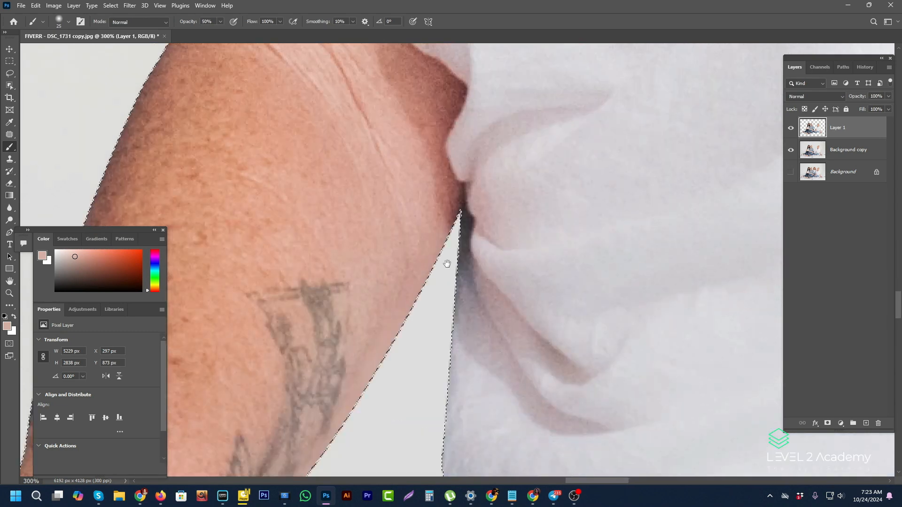
left_click_drag(455, 190, 450, 222)
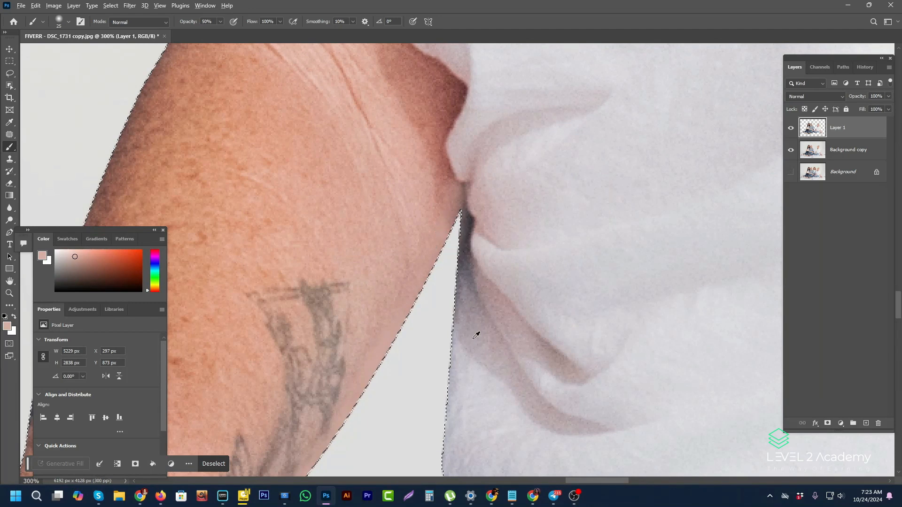
Step: Sample the shirt colour and paint over the dark fringe along the white shirt's edge beside the gap
left_click(456, 407, "alt")
left_click_drag(451, 367, 459, 225)
key("space")
left_click_drag(462, 435, 452, 246)
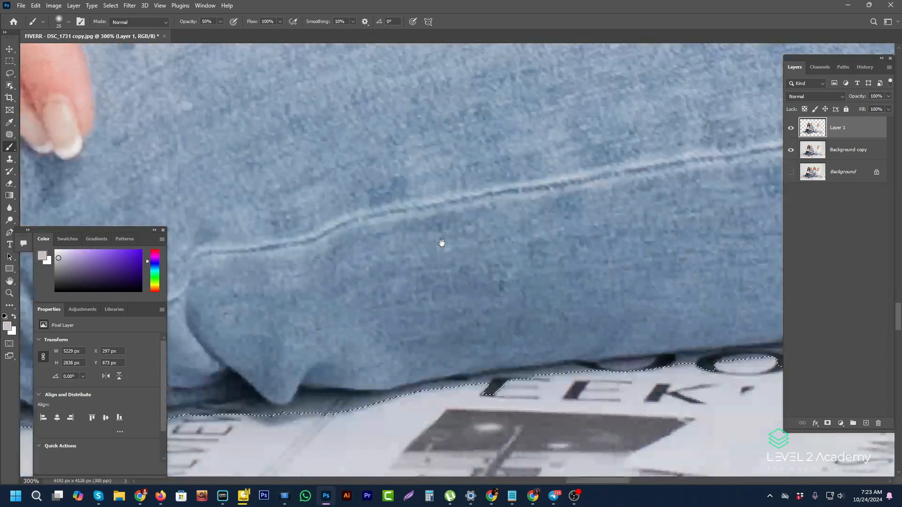
Step: Check the retouched group photo as a whole and deselect the Layer 1 outline
left_click(442, 243, "alt")
left_click(442, 243, "alt")
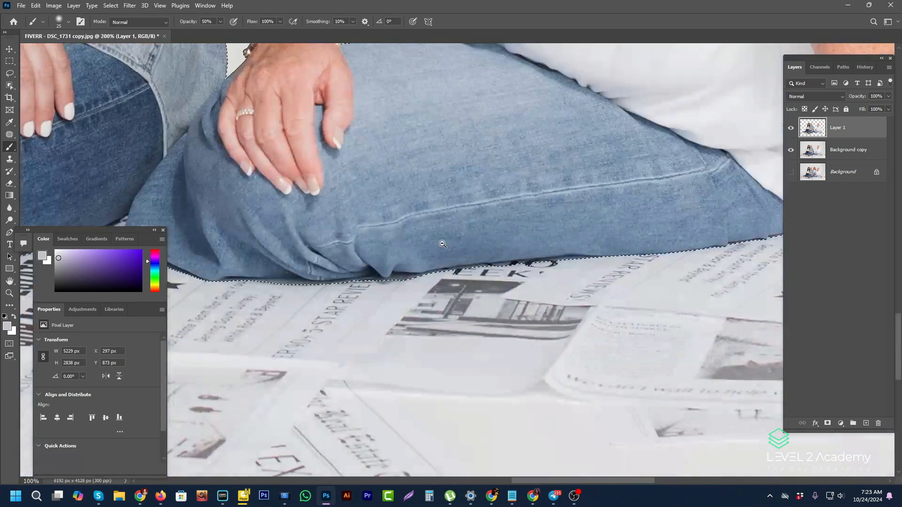
left_click(441, 244, "alt")
left_click(441, 244, "alt")
left_click(446, 303, "alt")
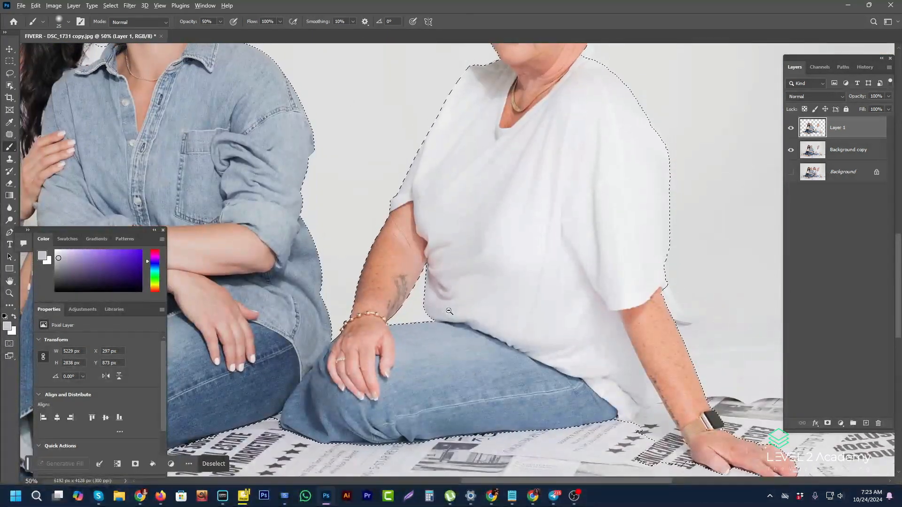
left_click(448, 306, "alt")
left_click(450, 310, "alt")
left_click(449, 308, "alt")
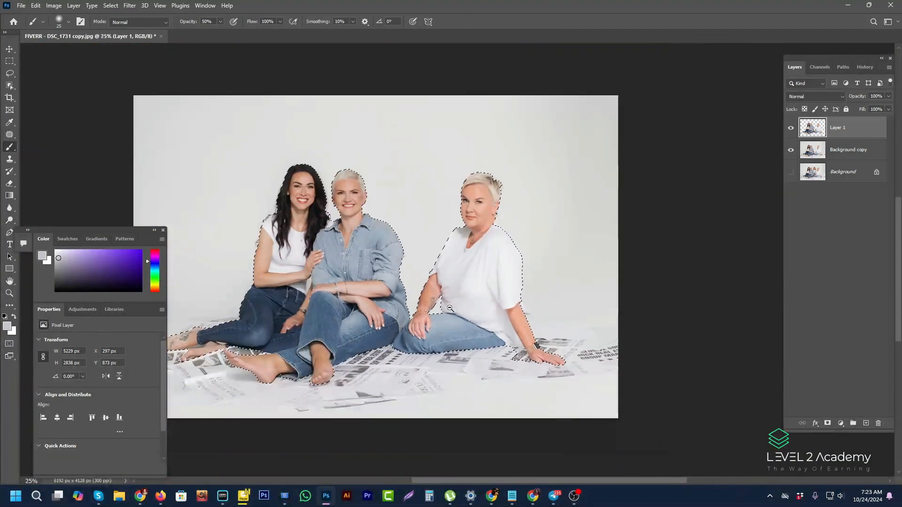
key("space")
left_click_drag(439, 255, 451, 245)
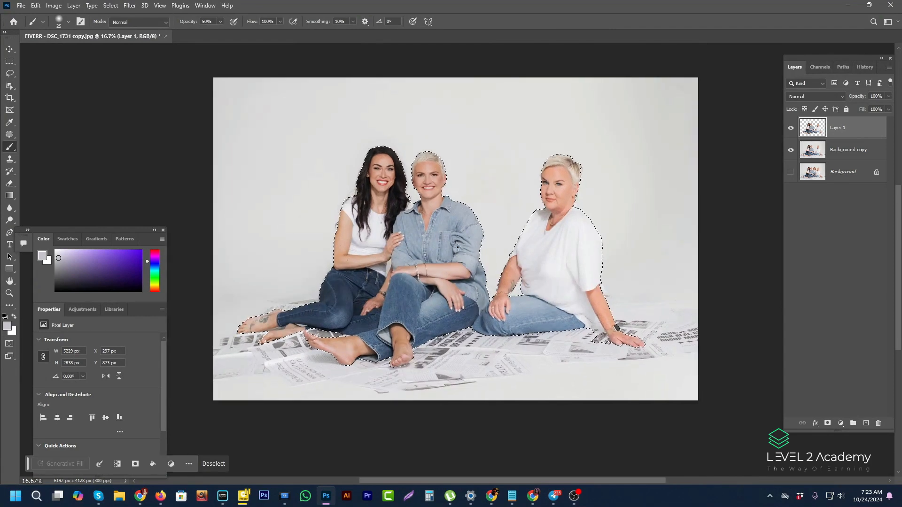
key("ctrl+d")
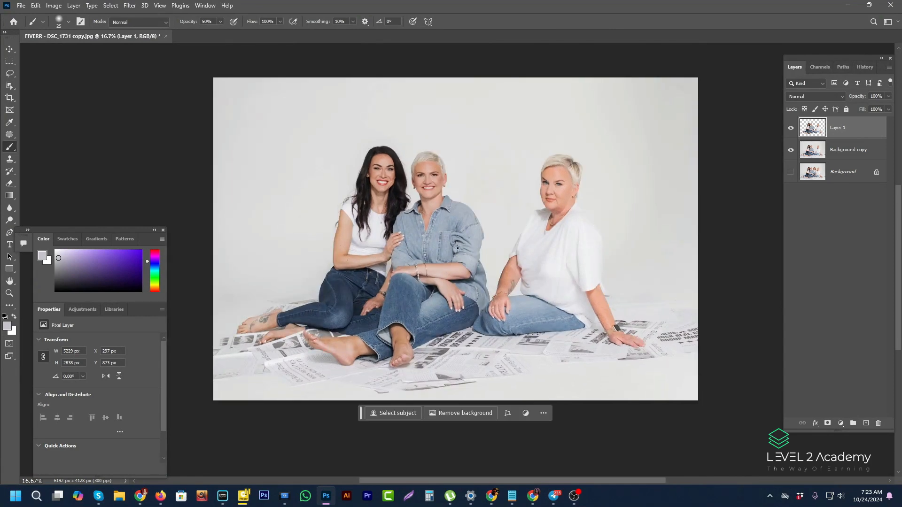
Step: Save the photo as FIVERR - DSC_1731 copy in PSD format in the adwall folder, keeping Maximize Compatibility and suppressing that dialog in future
left_click(21, 5)
left_click(36, 111)
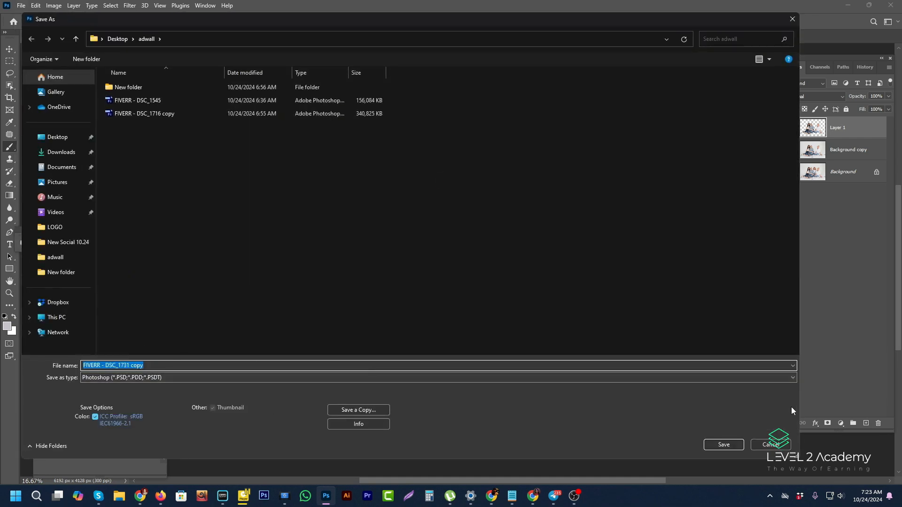
left_click(732, 444)
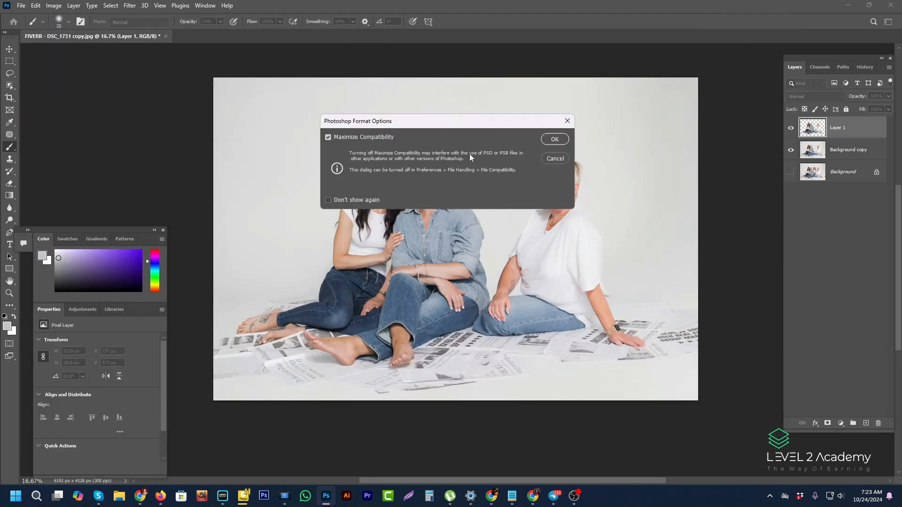
left_click(347, 200)
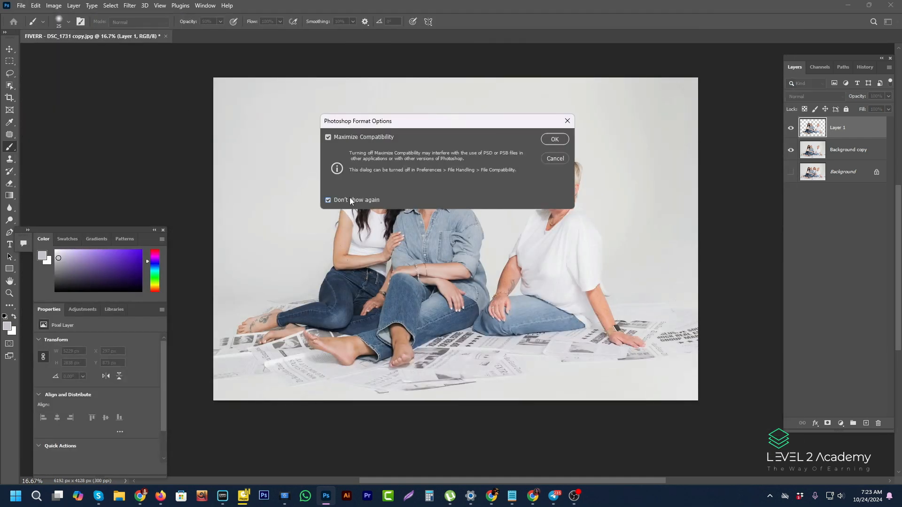
left_click(554, 139)
left_click(21, 6)
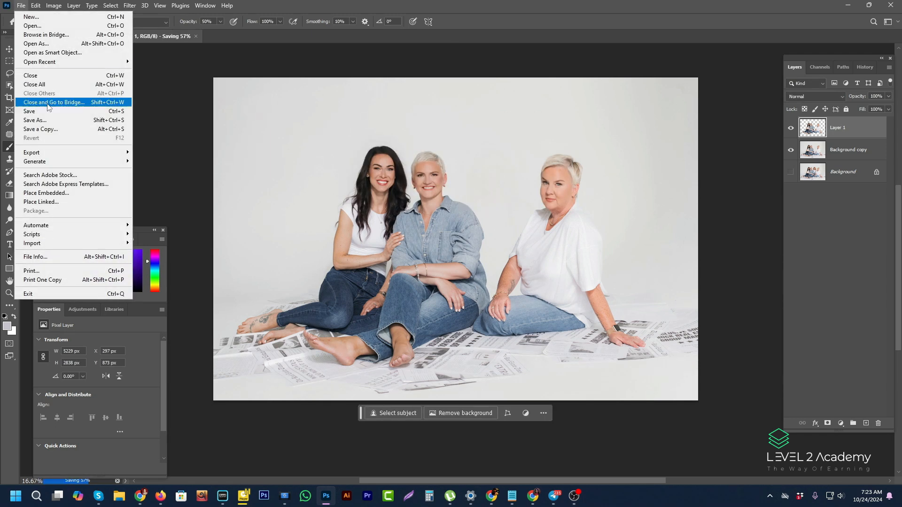
left_click(42, 130)
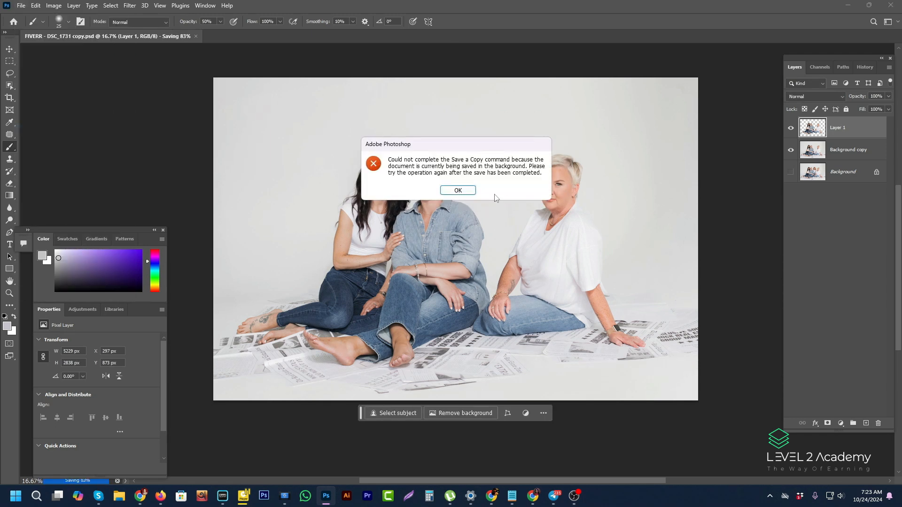
left_click(458, 191)
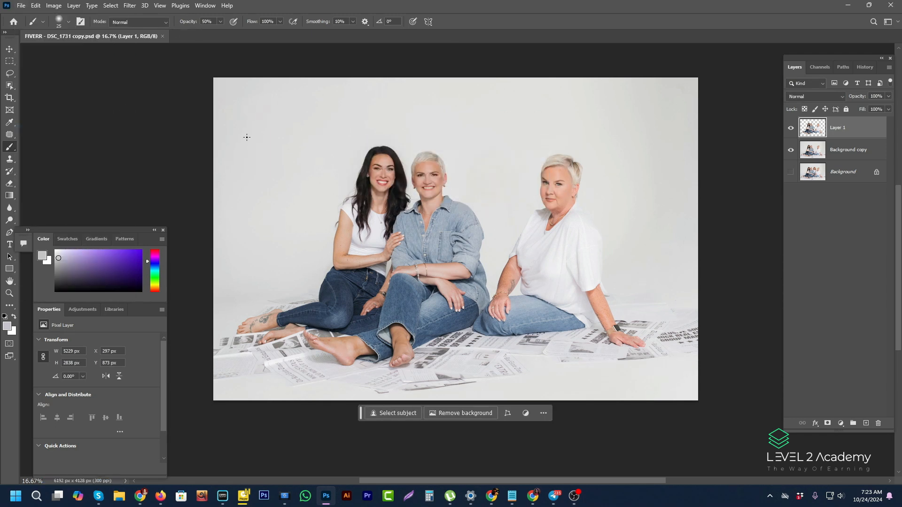
Step: Save a JPEG copy named FIVERR - DSC_1731 copy 2 in adwall's New folder at quality 12 (Maximum), Baseline ("Standard")
left_click(21, 5)
left_click(61, 131)
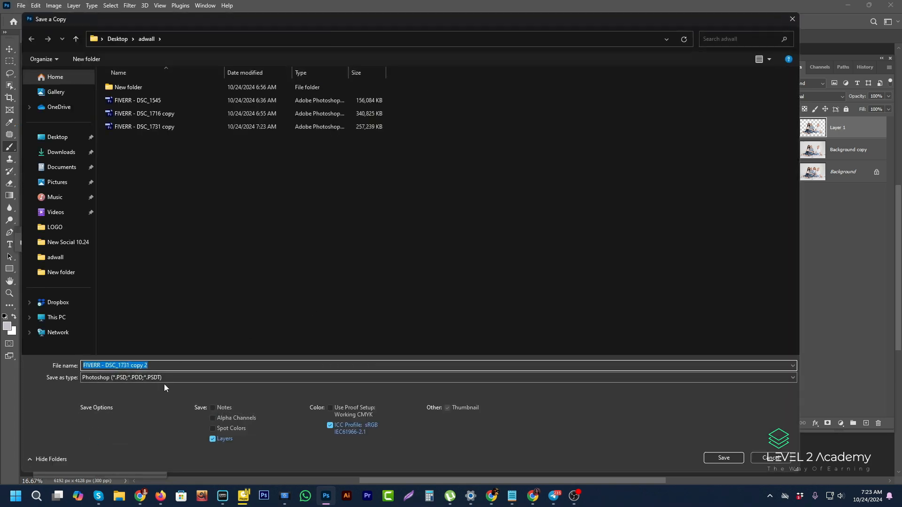
left_click(163, 379)
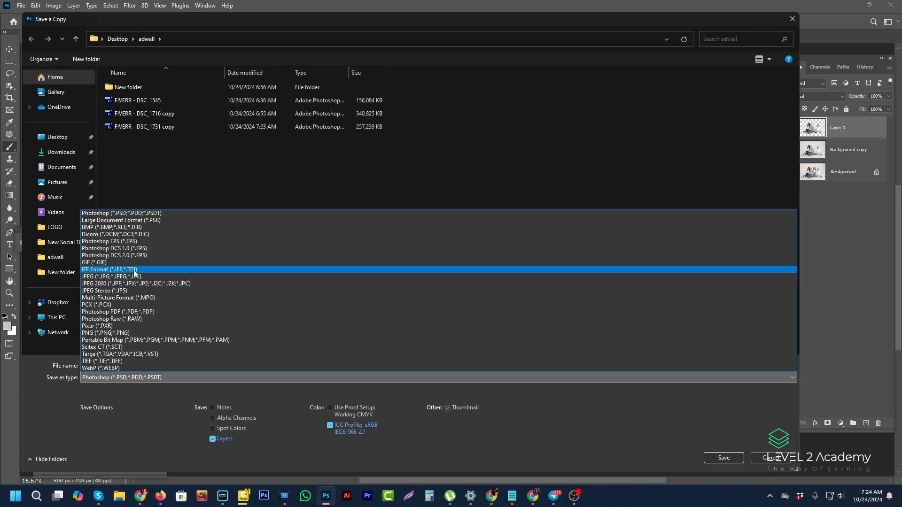
left_click(94, 278)
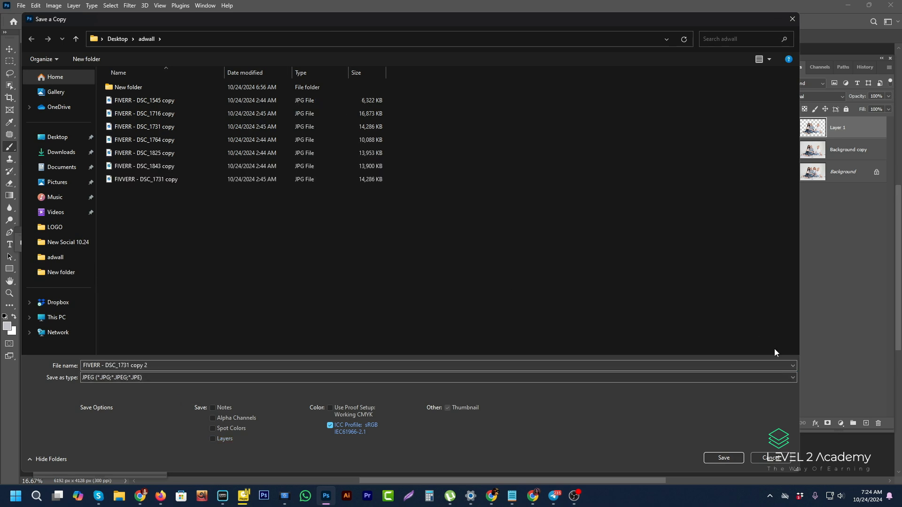
double_click(142, 94)
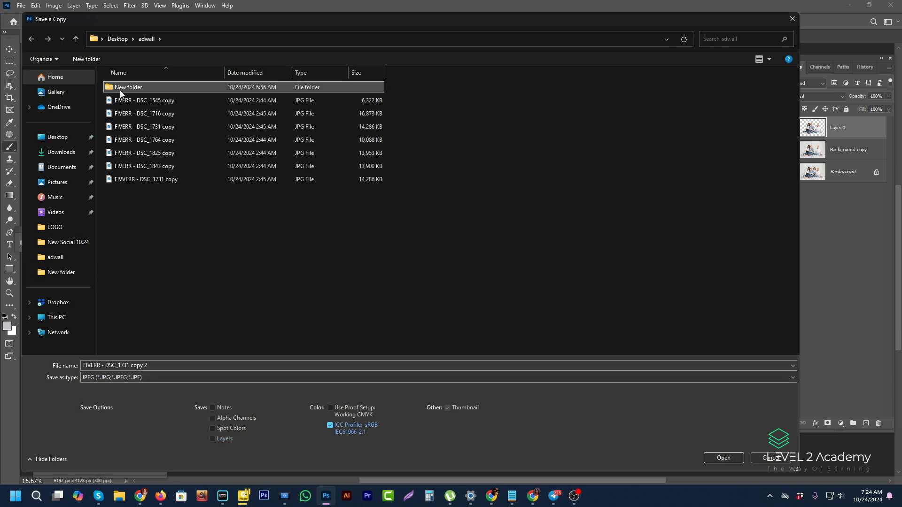
left_click(723, 458)
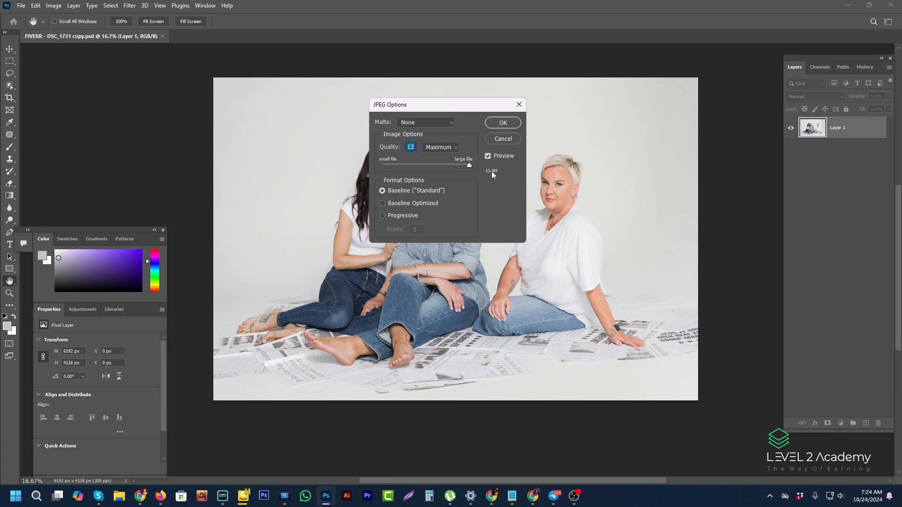
left_click(501, 123)
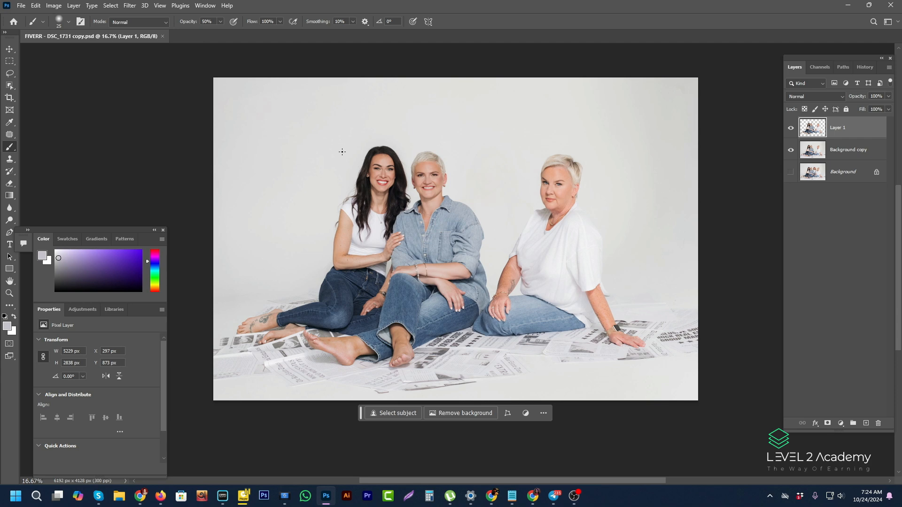
Step: Close the finished photo and open the FIVERR - DSC_1825 copy and FIVERR - DSC_1843 copy JPEGs from the adwall folder together
left_click(163, 37)
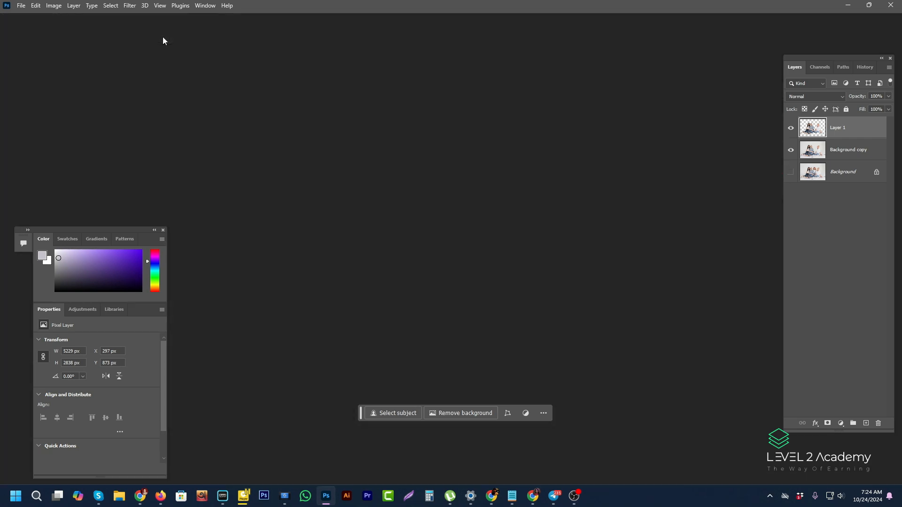
left_click(21, 5)
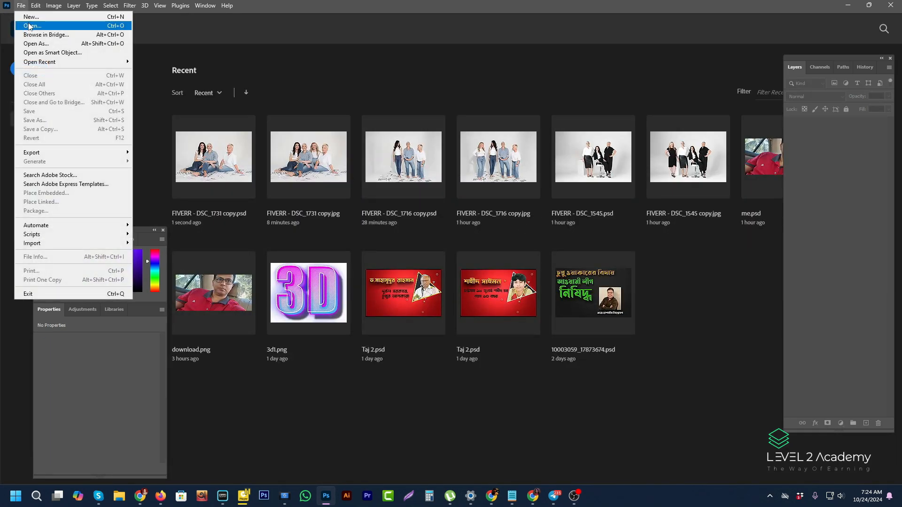
left_click(36, 25)
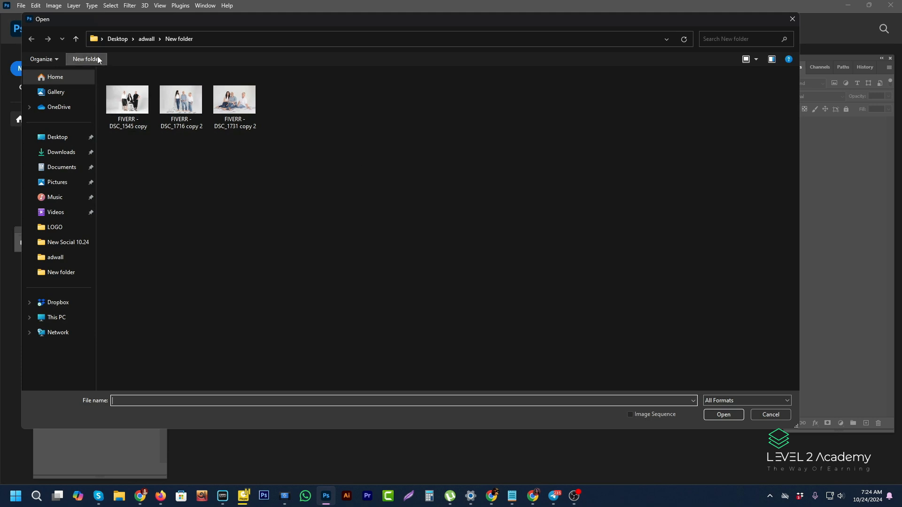
left_click(76, 40)
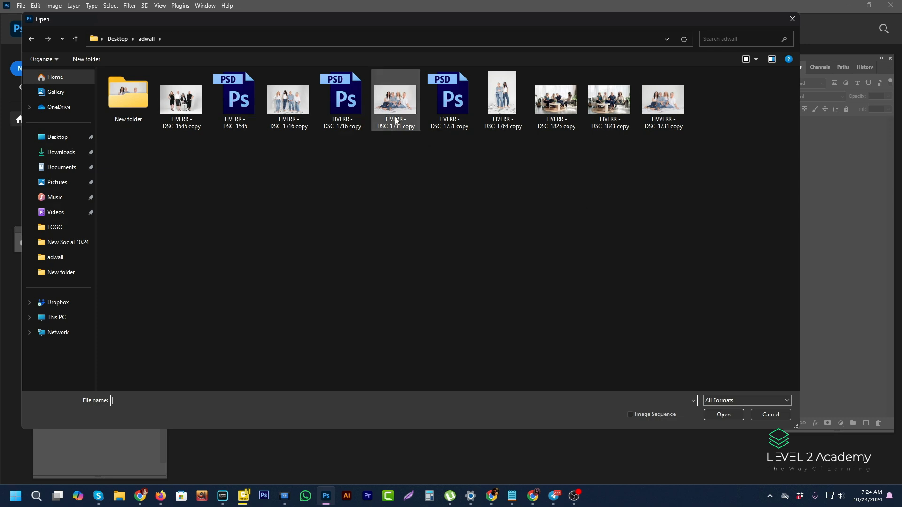
left_click(395, 100)
left_click(662, 99)
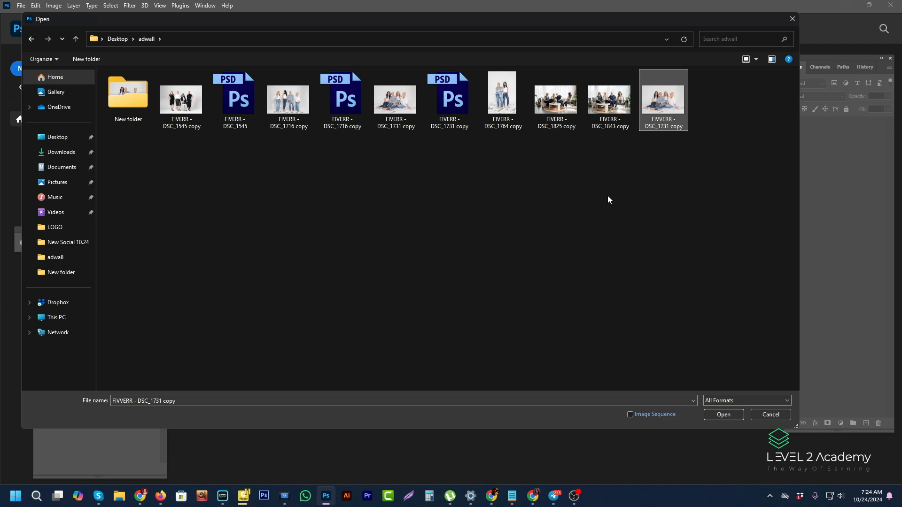
left_click_drag(559, 167, 615, 107)
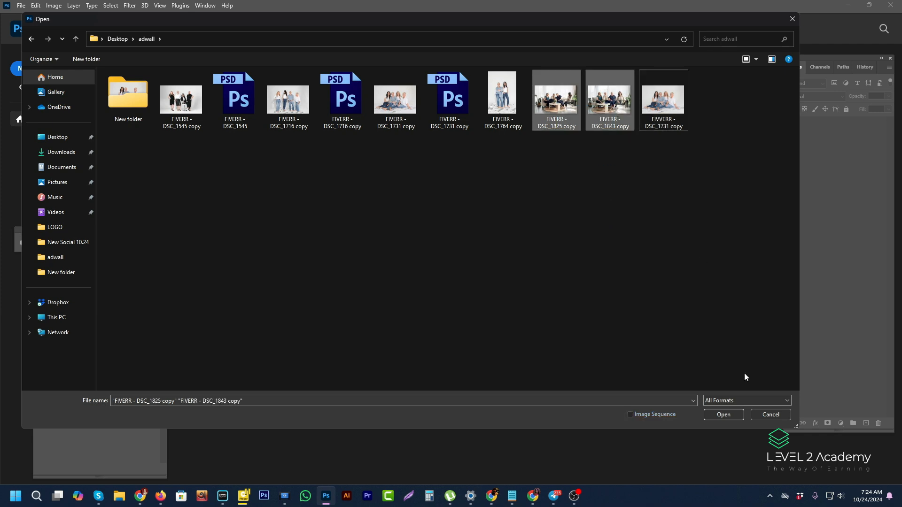
left_click(723, 414)
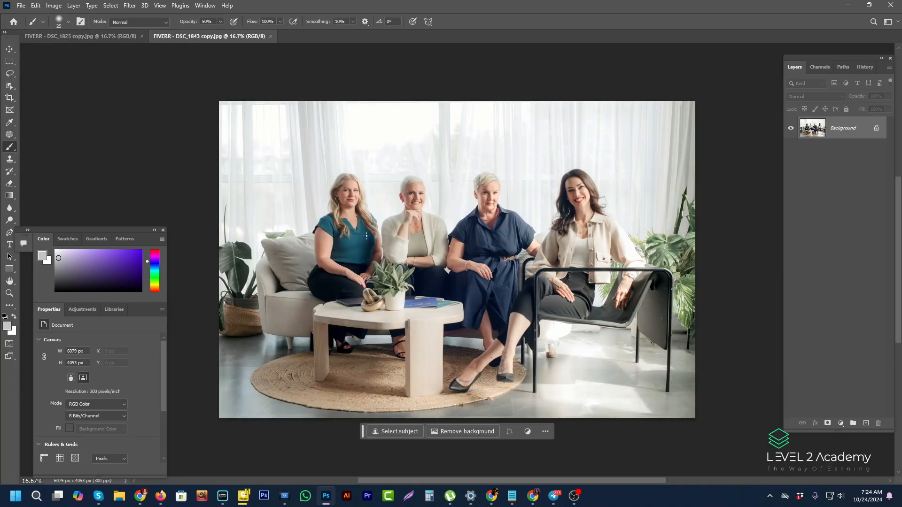
Step: Select the four seated women in DSC_1843 with Select Subject and activate the Lasso tool at the blonde woman's hair
scroll(374, 291, "up", 2)
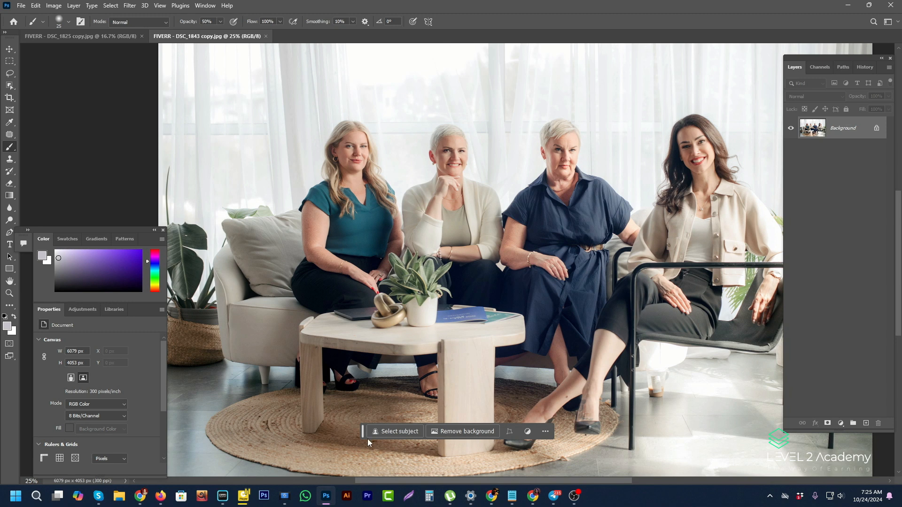
left_click_drag(362, 431, 374, 82)
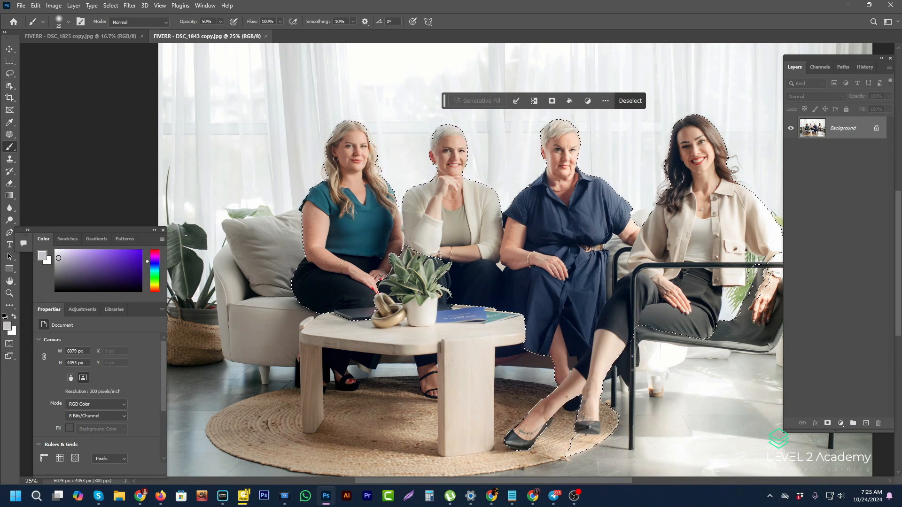
scroll(319, 172, "up", 5)
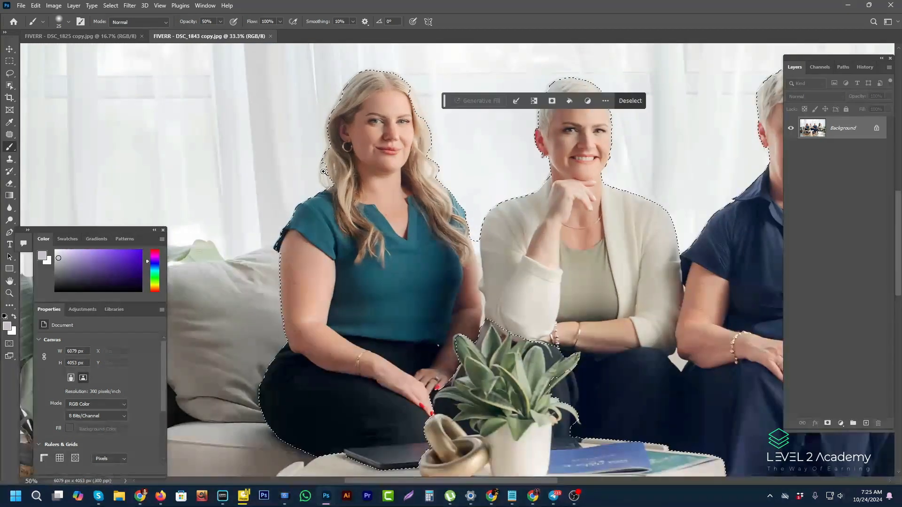
scroll(323, 172, "up", 2)
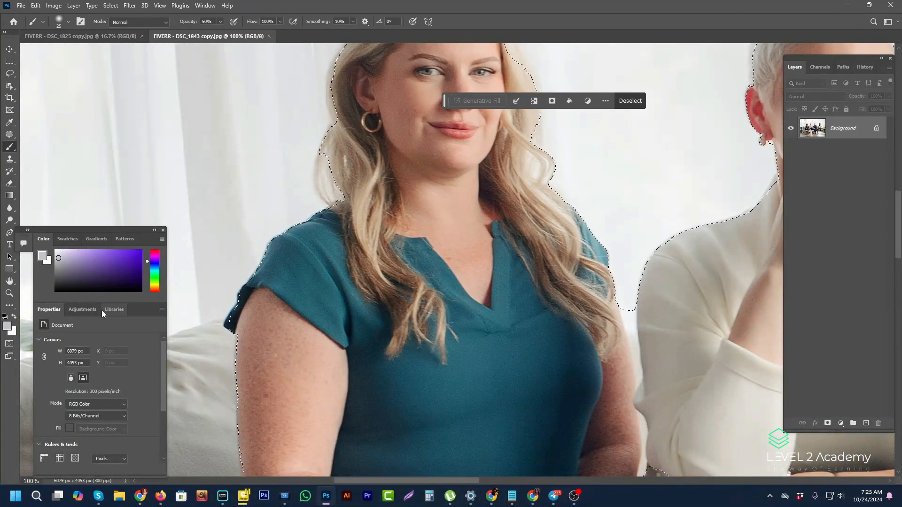
left_click(9, 74)
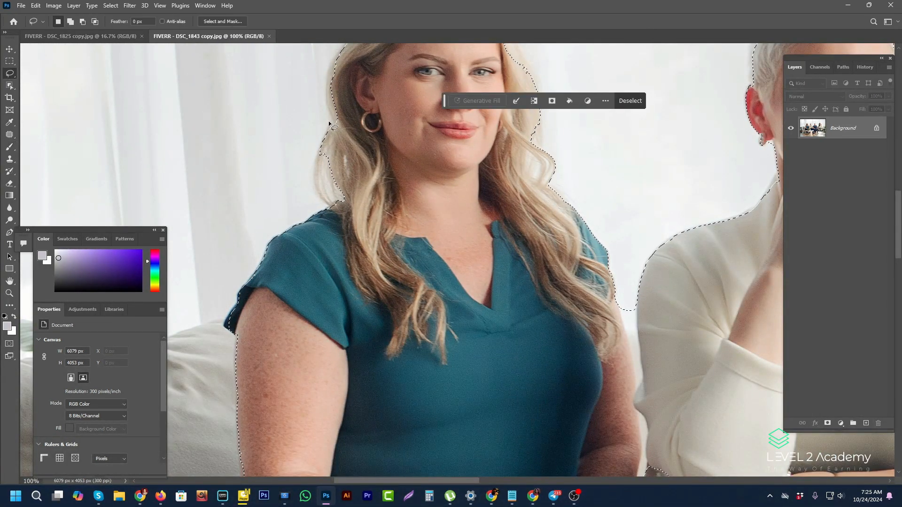
left_click_drag(331, 125, 330, 124)
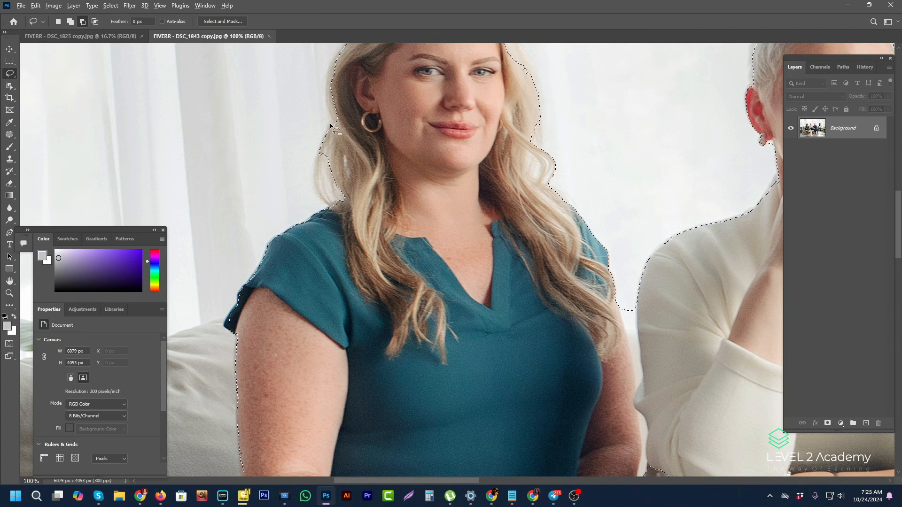
left_click_drag(315, 154, 314, 187)
left_click_drag(331, 125, 331, 125)
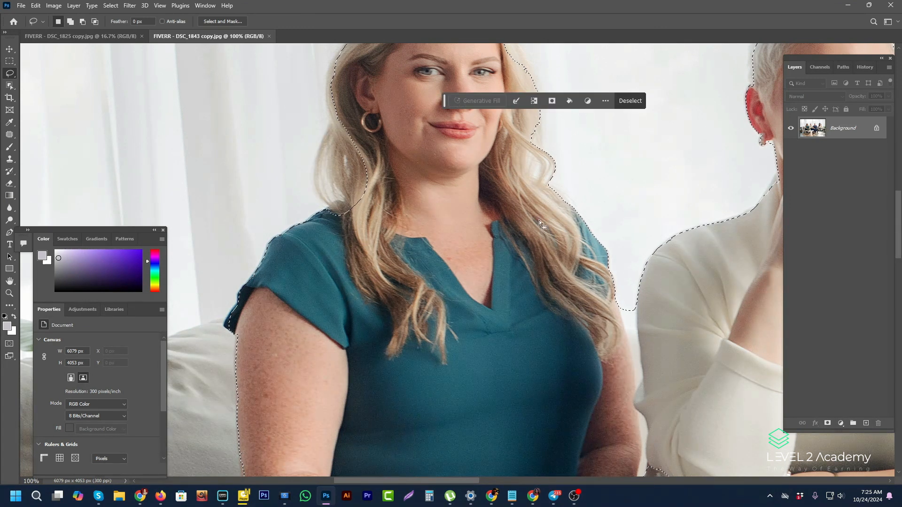
key("ctrl+z")
left_click_drag(341, 125, 324, 139)
left_click_drag(313, 174, 335, 212)
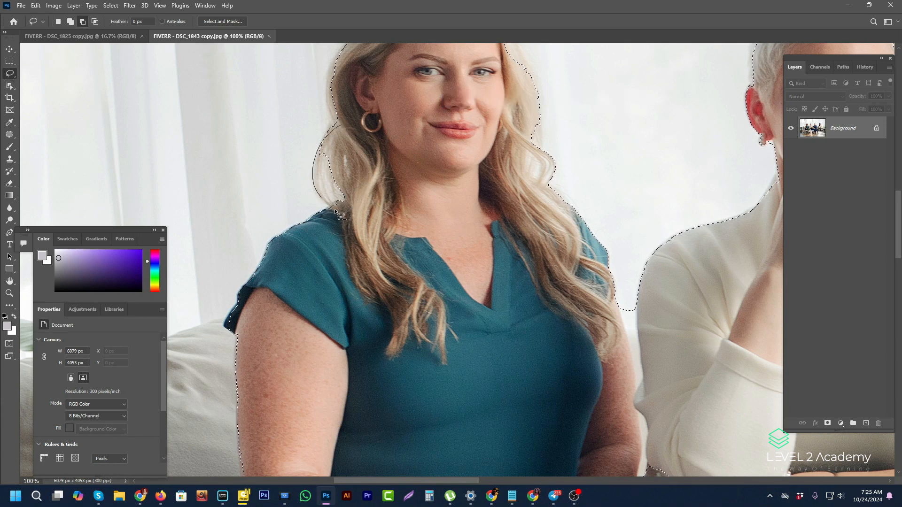
left_click_drag(346, 123, 347, 125)
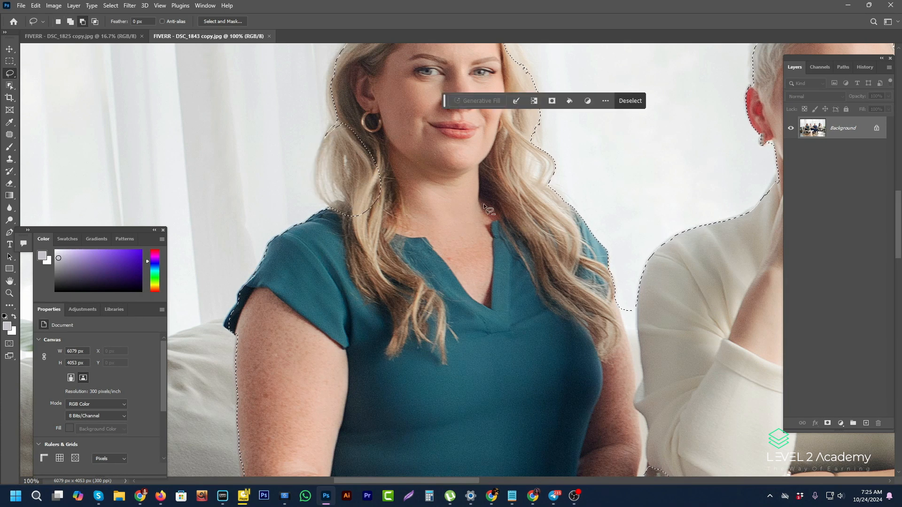
key("ctrl+z")
Step: Add the missing hair strands beside the long-haired blonde woman's earring to the selection with the Lasso tool
mouse_move(342, 121)
left_mouse_down()
mouse_move(324, 134)
mouse_move(314, 161)
mouse_move(319, 196)
left_mouse_up()
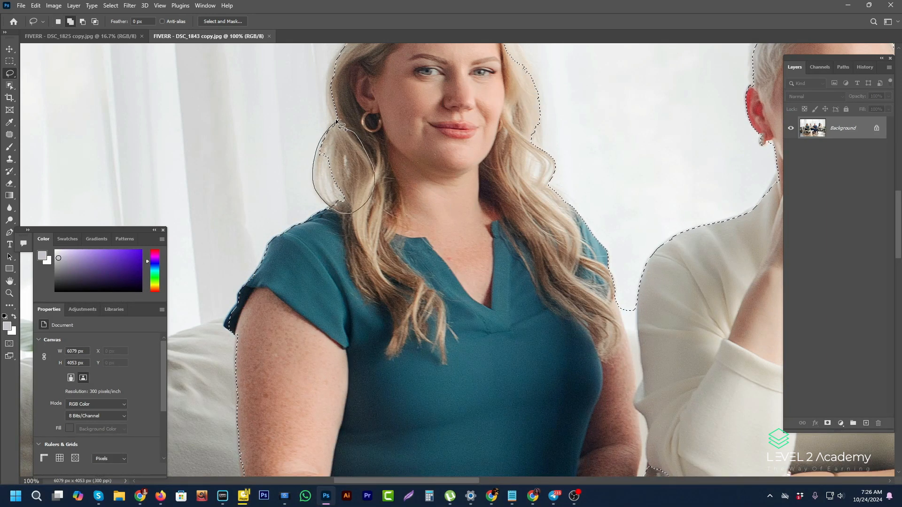
left_click_drag(342, 126, 341, 125)
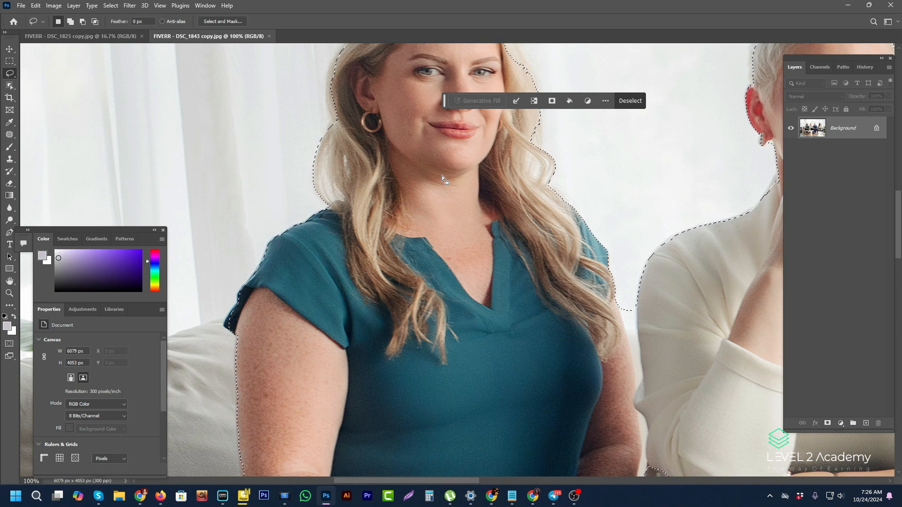
Step: Copy the selected women onto a new layer and check the cutout by temporarily hiding the Background layer
key("alt+space")
left_click(427, 256, "alt")
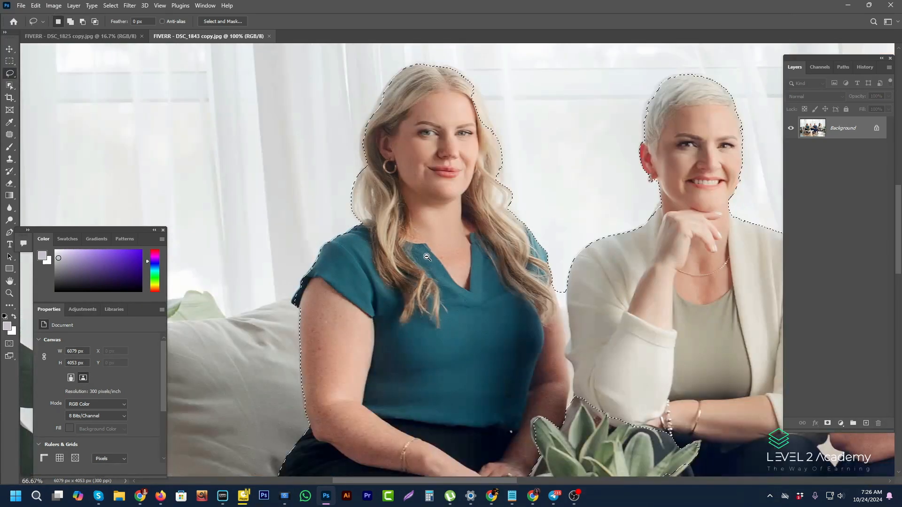
left_click(426, 257, "alt")
left_click(427, 256, "alt")
key("alt+space")
key("Escape")
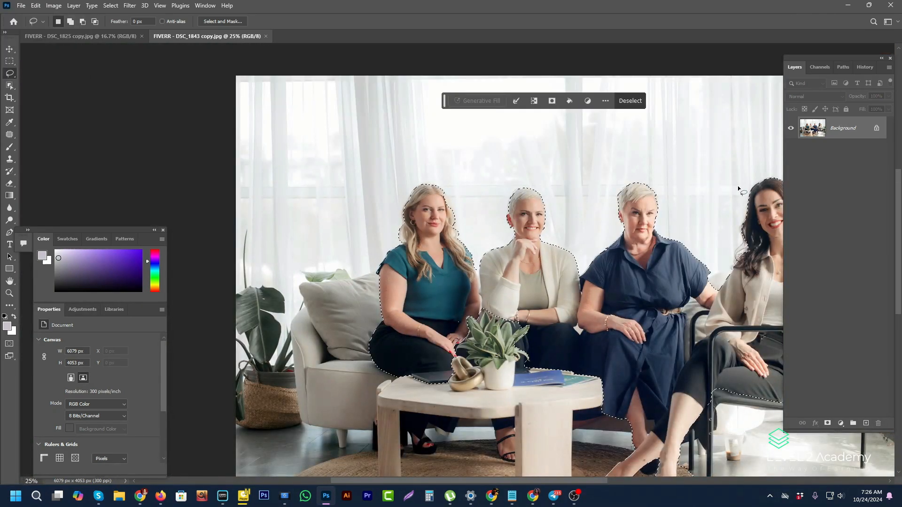
key("ctrl+j")
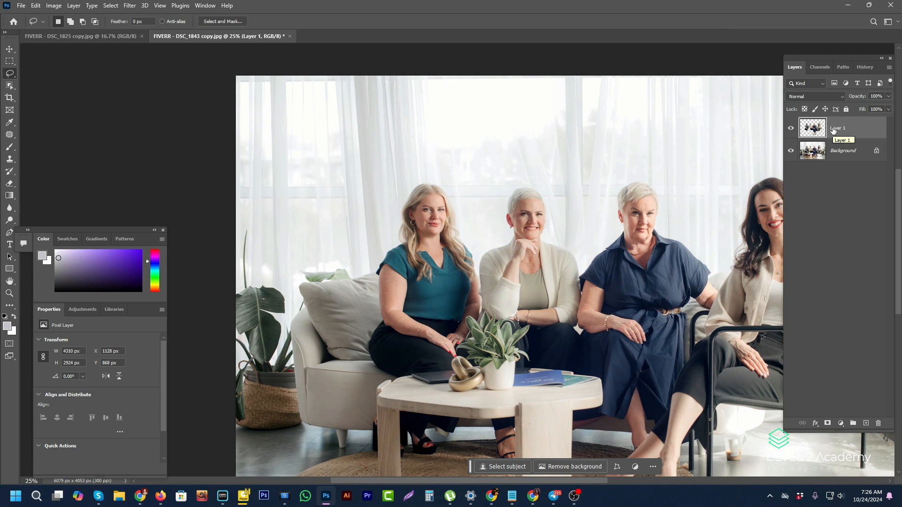
left_click(791, 150)
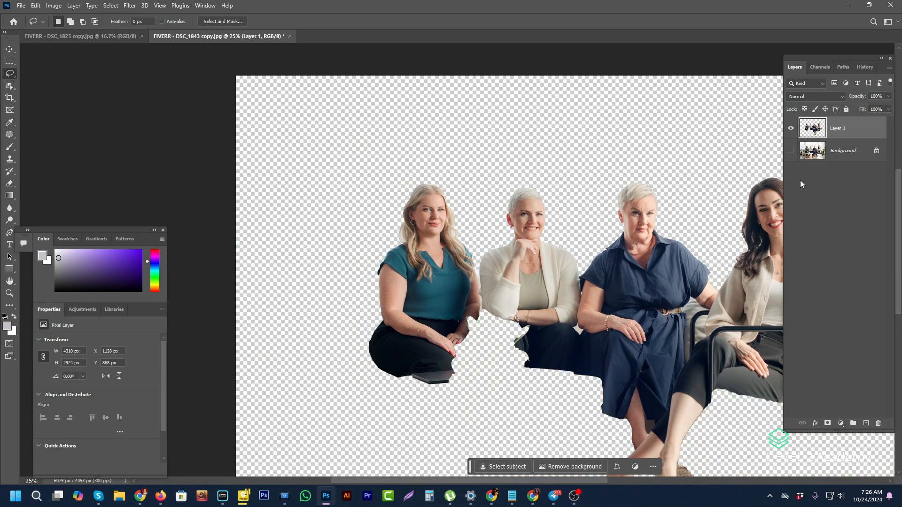
left_click(791, 151)
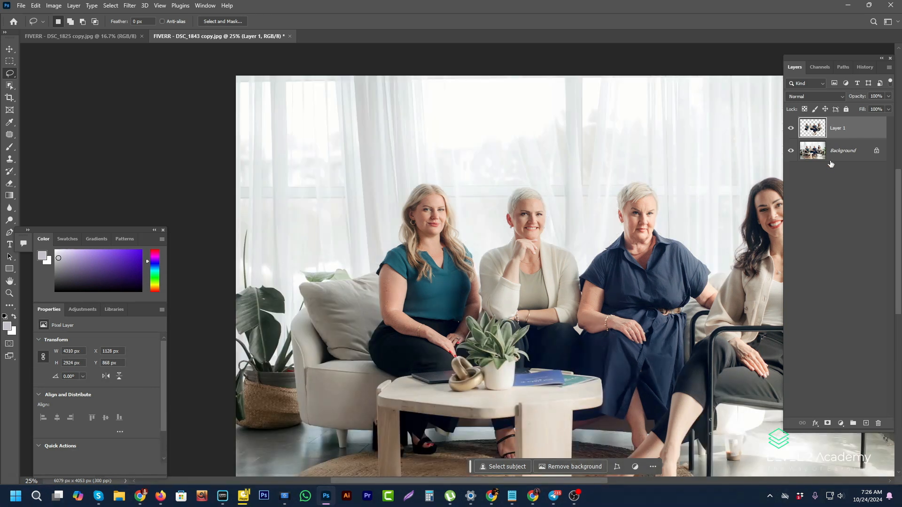
Step: Save the layered DSC_1843 group photo as a PSD file
left_click(21, 6)
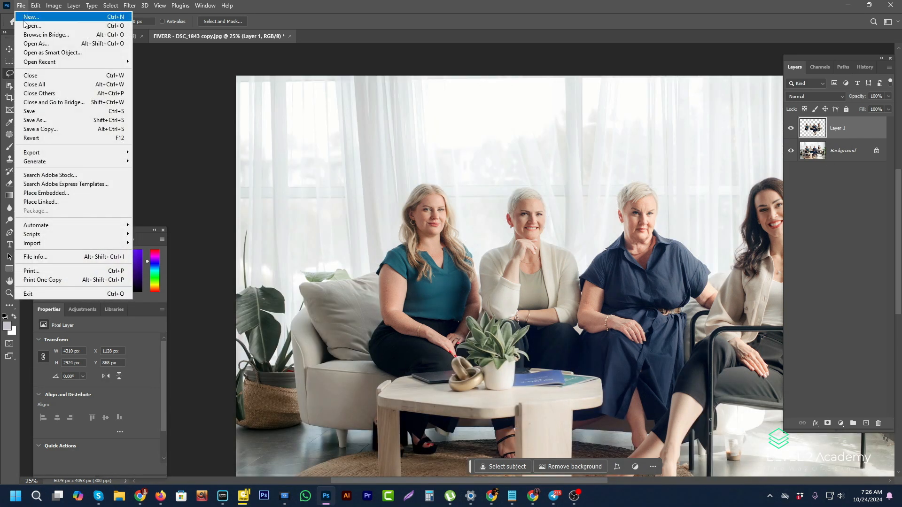
left_click(32, 111)
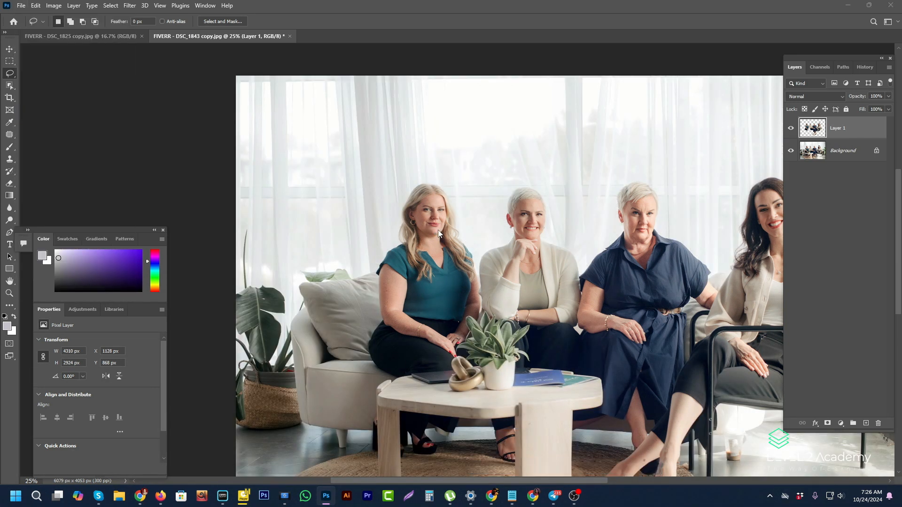
left_click(726, 446)
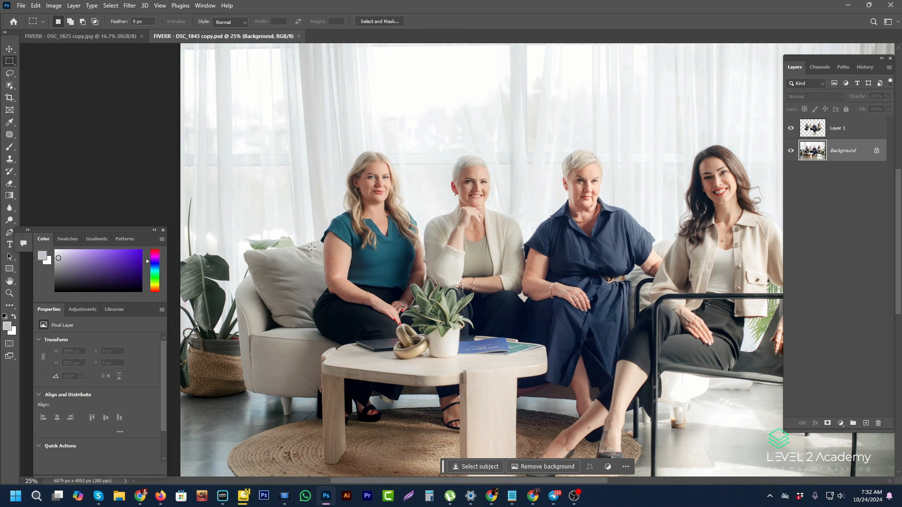
Step: Marquee-select an area of about 1640 x 2250 px on the Background layer, covering the potted plant, sofa end and part of the blonde woman
left_click_drag(334, 159, 429, 349)
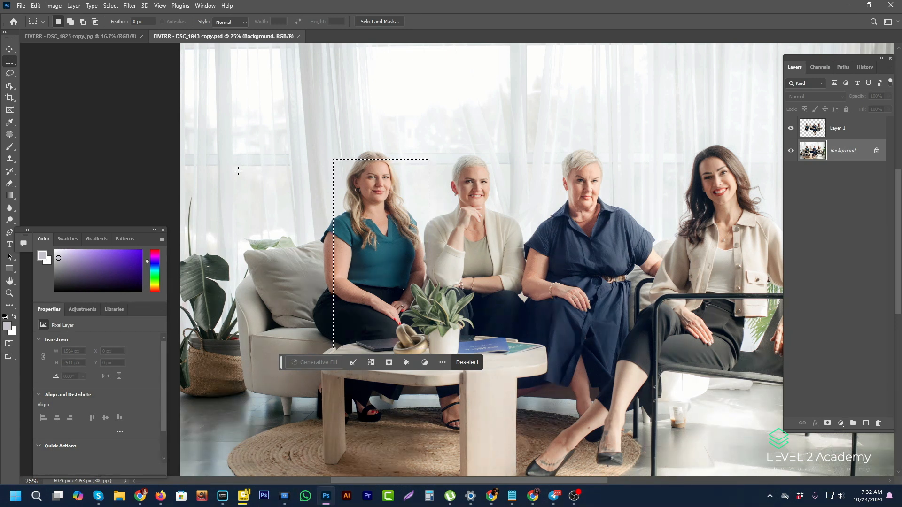
left_click_drag(219, 151, 384, 427)
left_click_drag(183, 161, 376, 425)
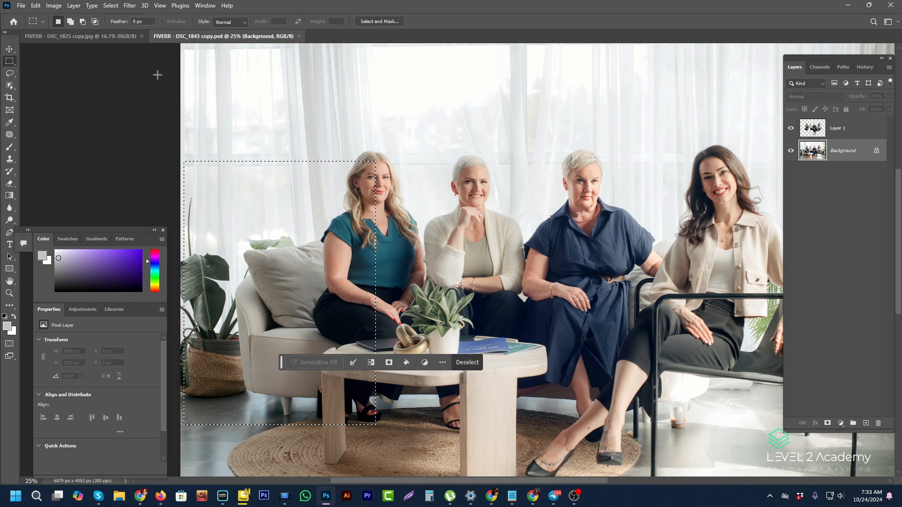
Step: Create a new 1637 x 2247 px document at 300 pixels/inch from the clipboard preset and paste the copied sofa area into it
left_click(21, 6)
left_click(33, 17)
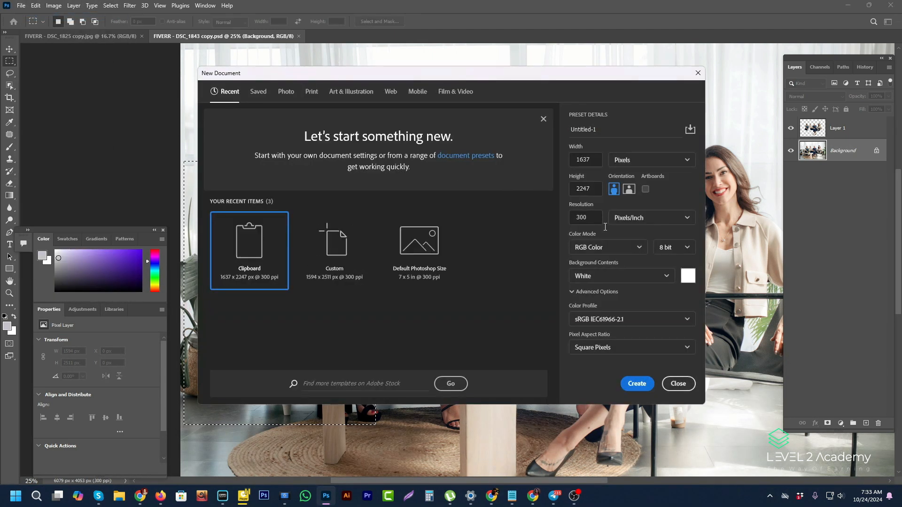
left_click(637, 384)
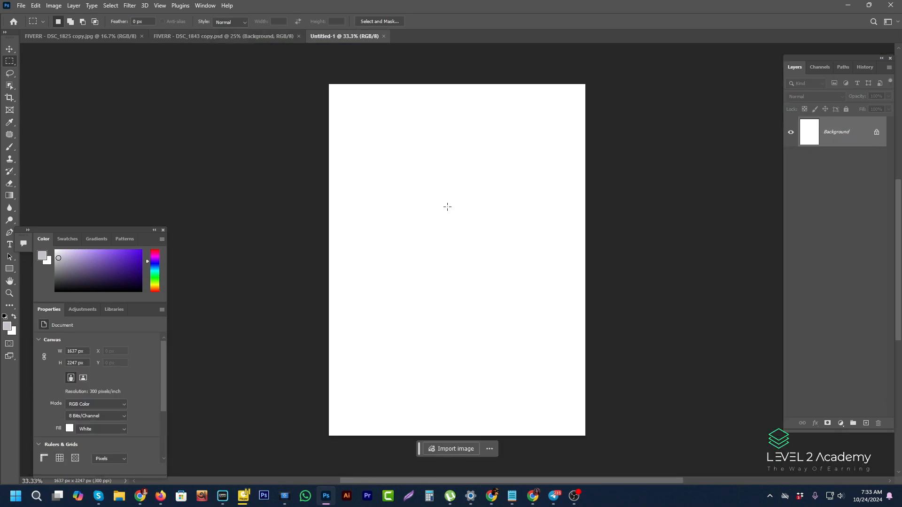
key("ctrl+v")
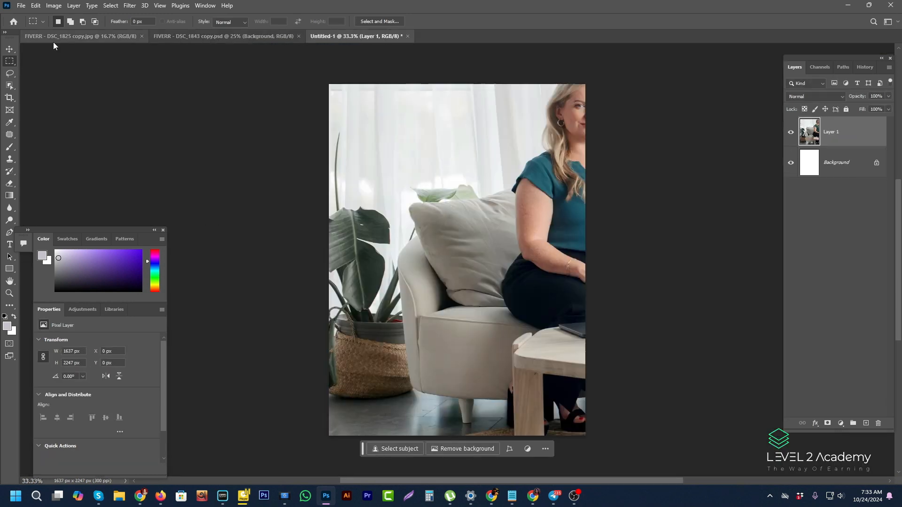
Step: Save a JPEG copy of the sofa crop as Untitled-1 on the Desktop, replacing the existing file
left_click(21, 6)
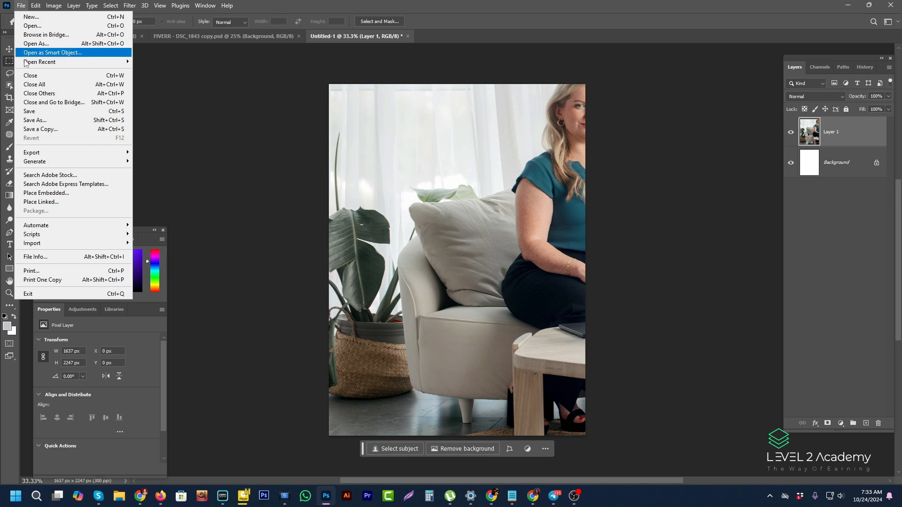
left_click(51, 129)
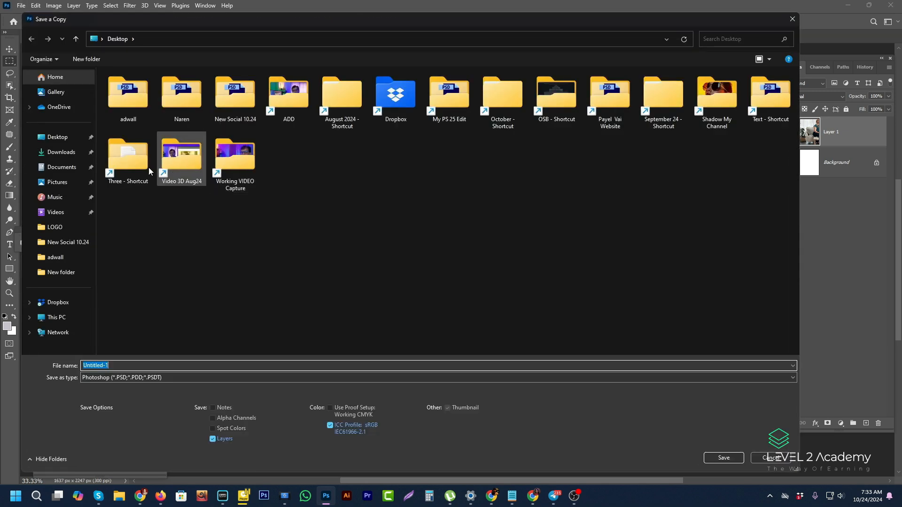
left_click(164, 381)
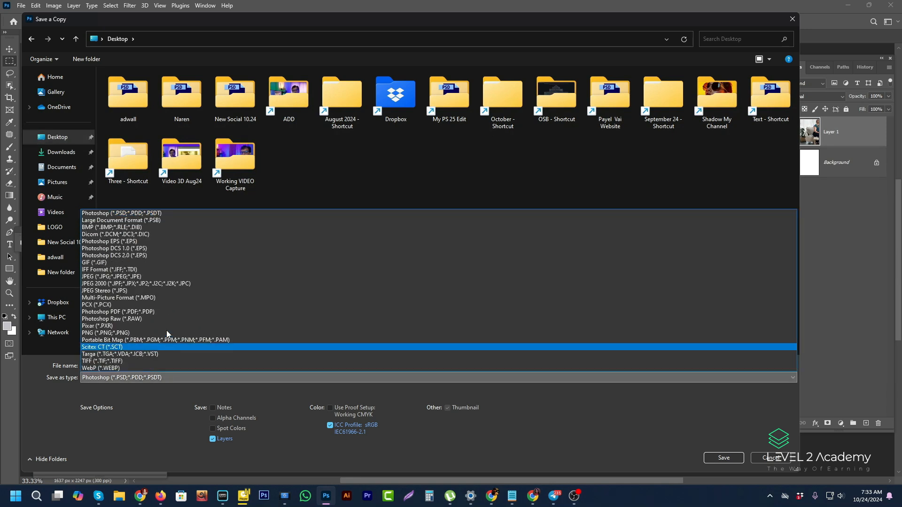
left_click(110, 277)
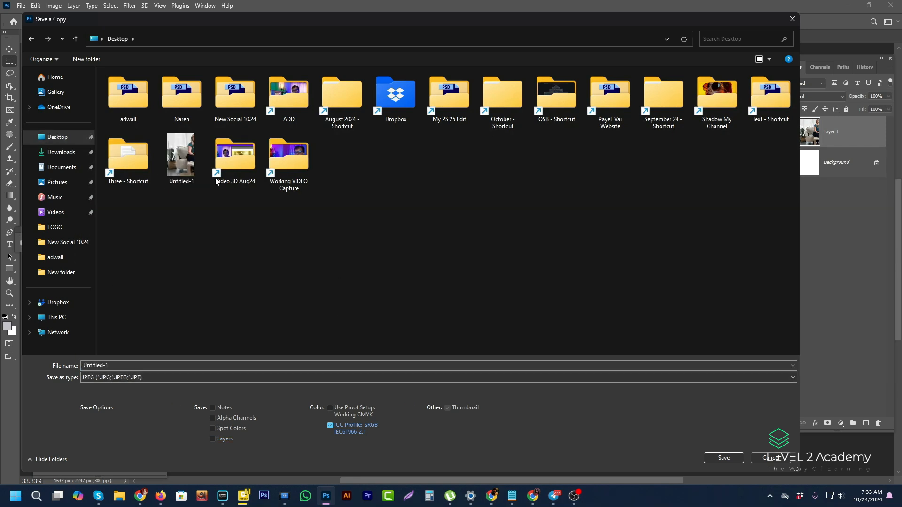
left_click(189, 148)
left_click(723, 457)
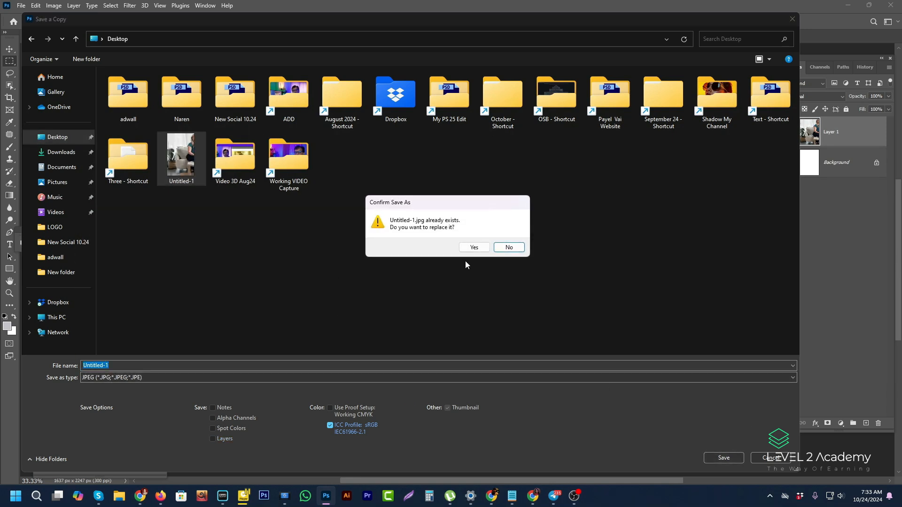
left_click(475, 248)
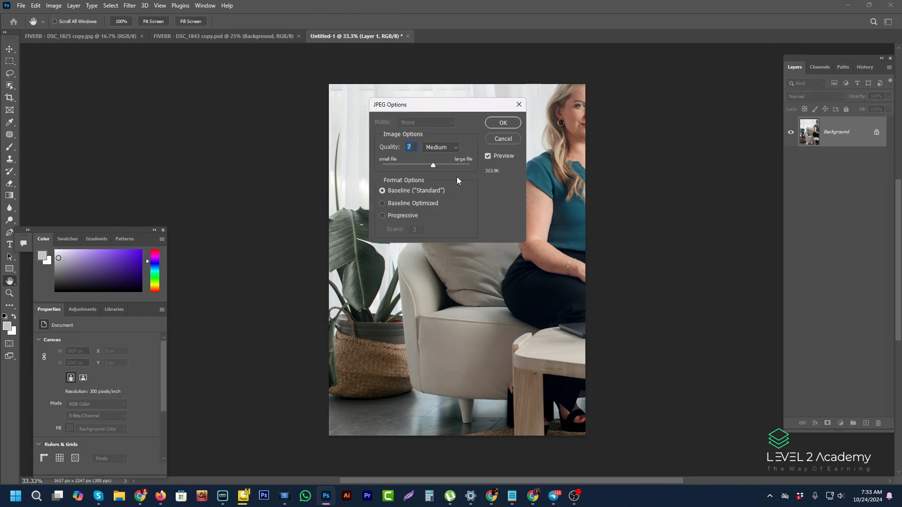
left_click_drag(435, 167, 431, 165)
left_click(492, 123)
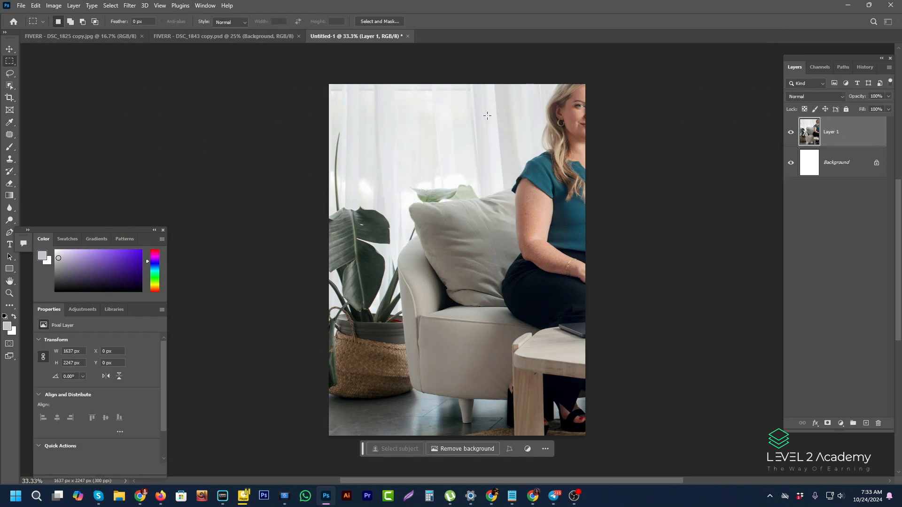
Step: Switch to Chrome and run a Google Lens image search in a new tab with the Untitled-1 picture from the Desktop
left_click(850, 6)
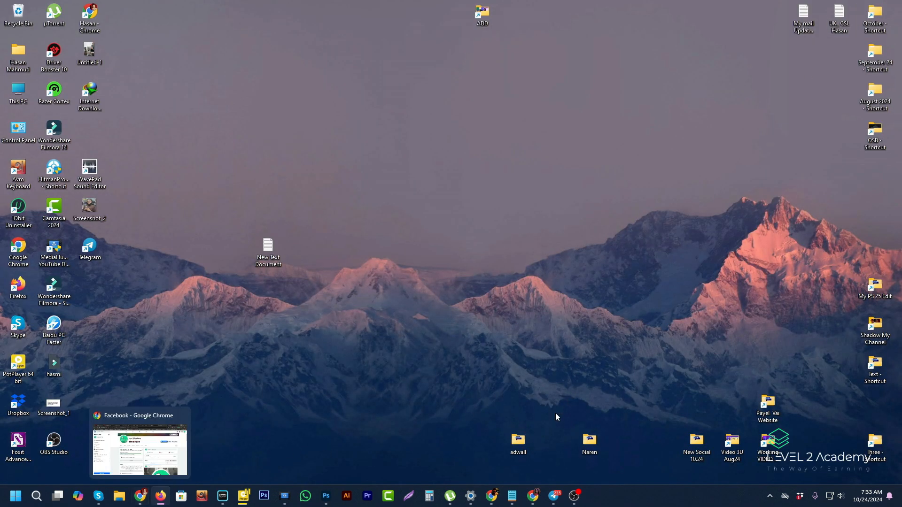
left_click(534, 497)
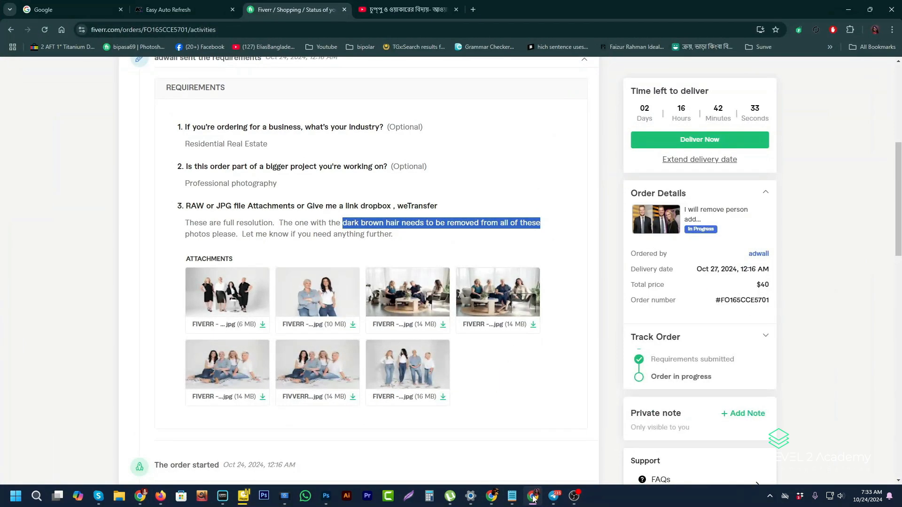
left_click(473, 10)
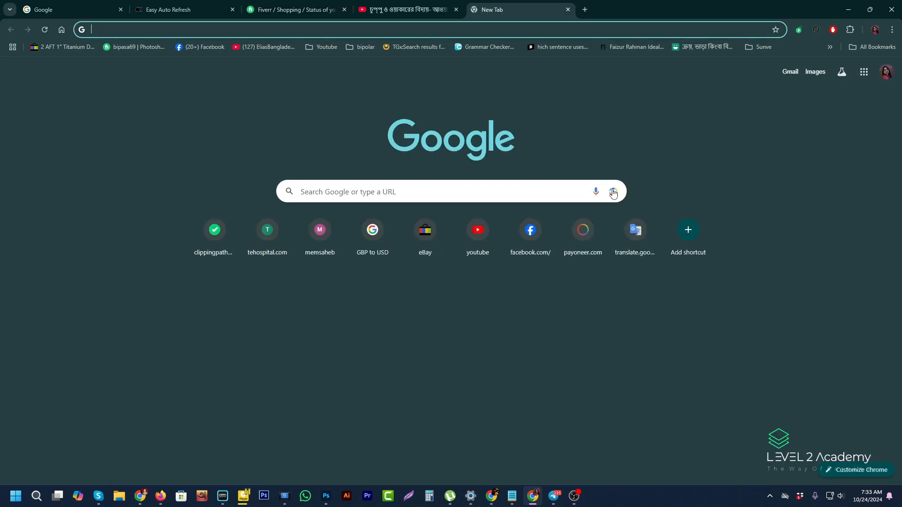
left_click(613, 193)
left_click(511, 257)
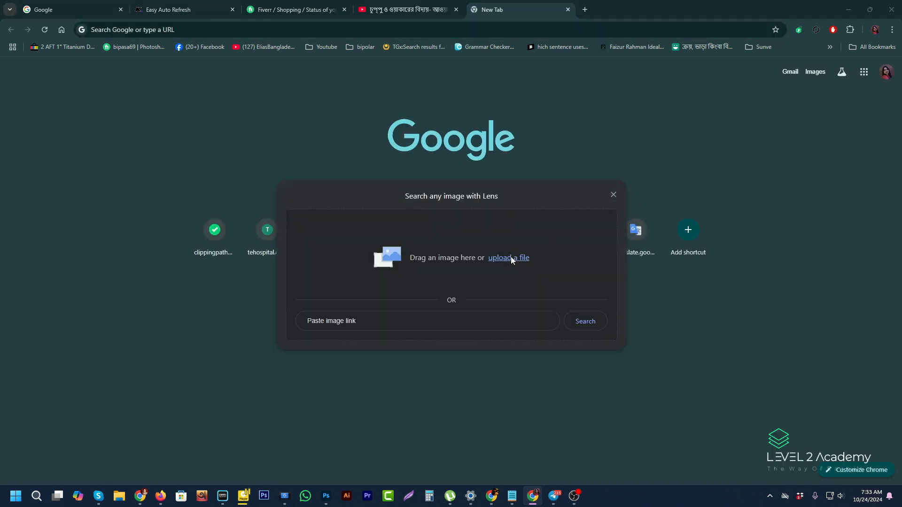
left_click(60, 125)
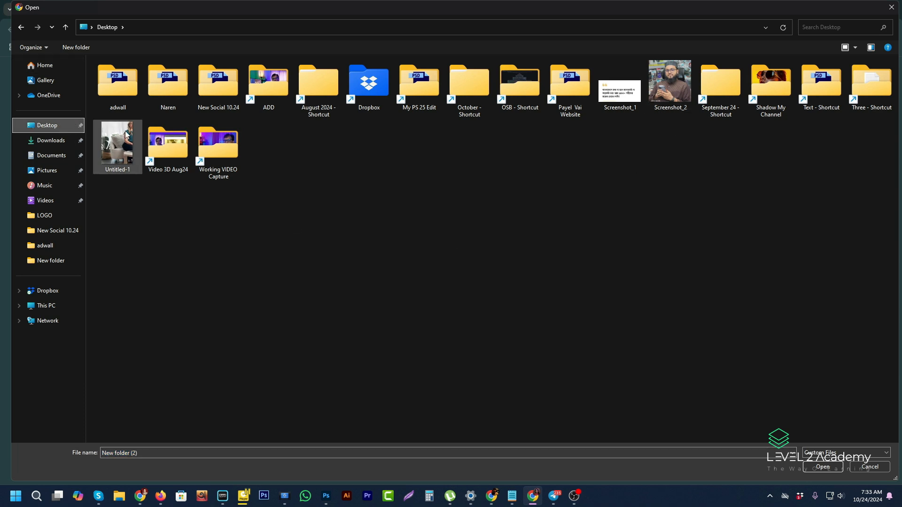
double_click(117, 147)
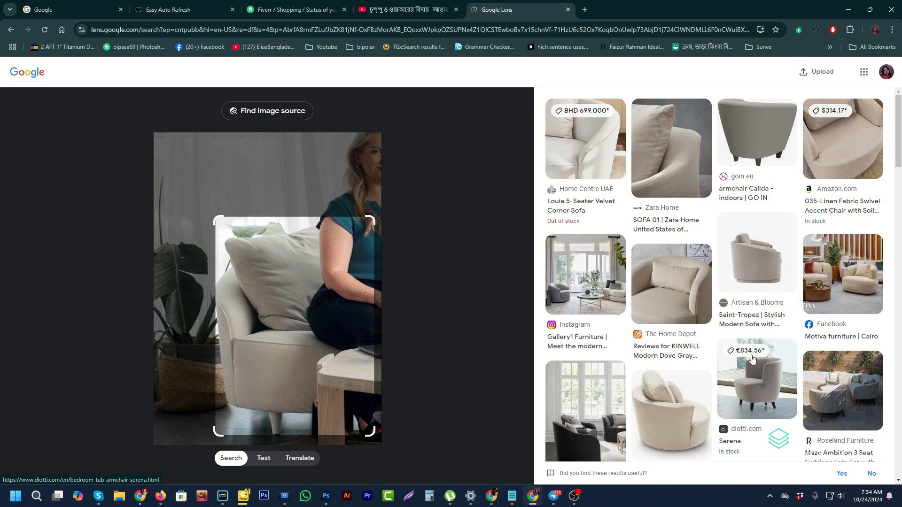
Step: Look through the Google Lens results for a sofa matching the one in the photo, then return to the first results
scroll(752, 362, "down", 7)
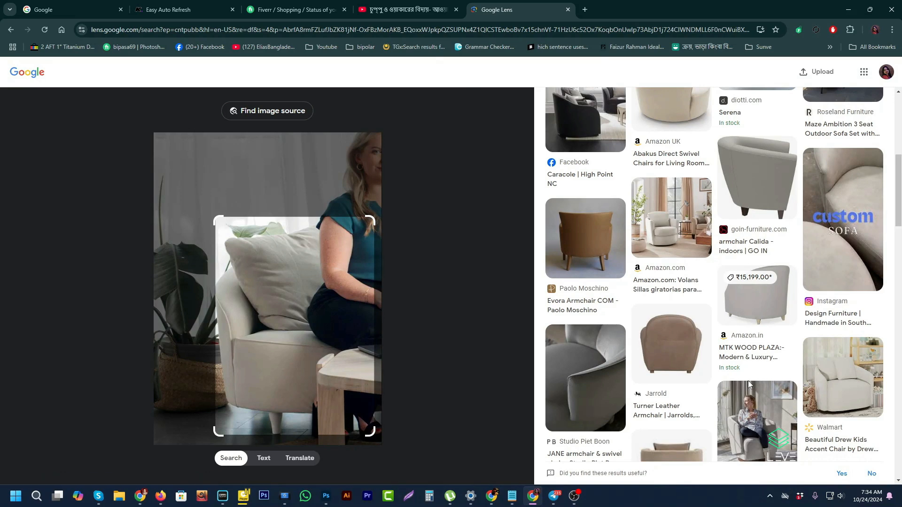
scroll(749, 385, "down", 4)
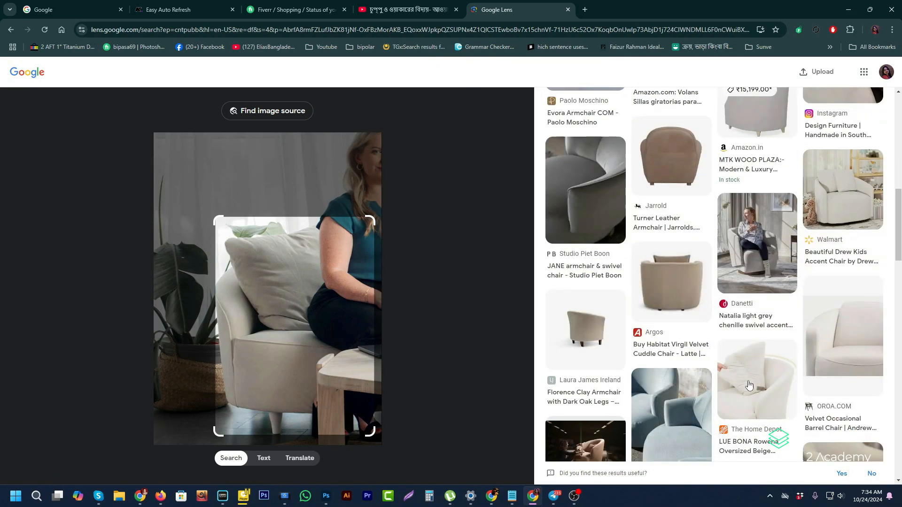
scroll(749, 384, "down", 4)
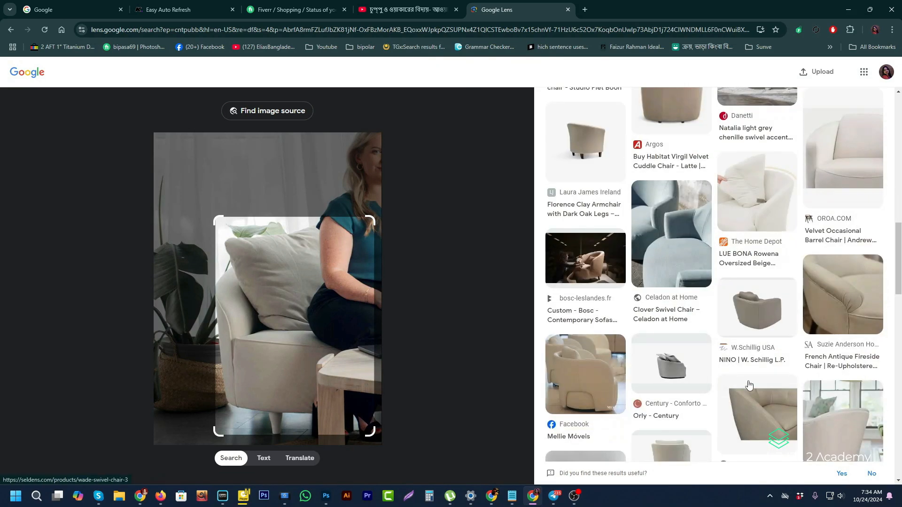
scroll(749, 384, "down", 7)
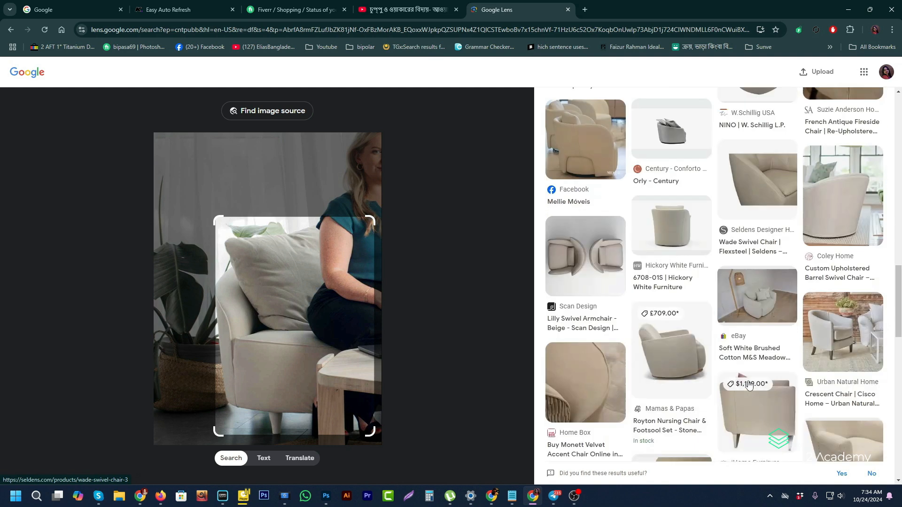
scroll(749, 384, "down", 6)
scroll(749, 384, "down", 15)
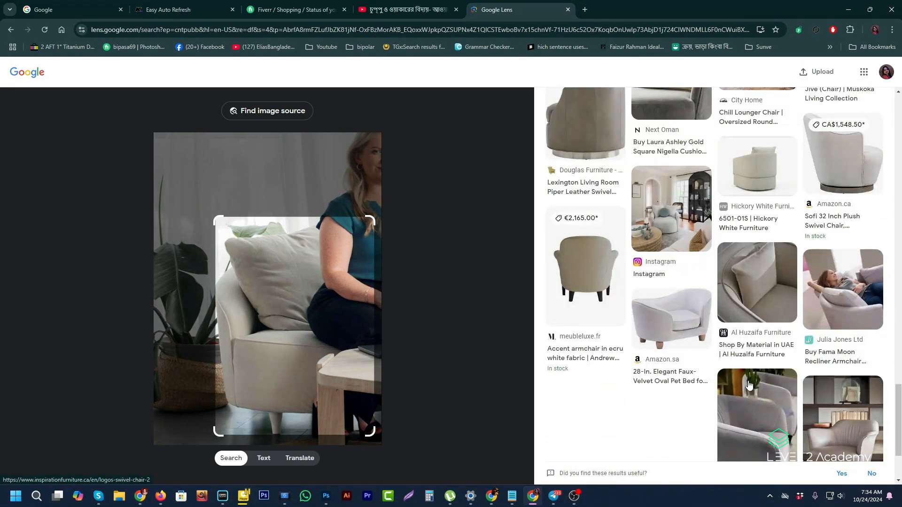
left_click_drag(899, 399, 899, 109)
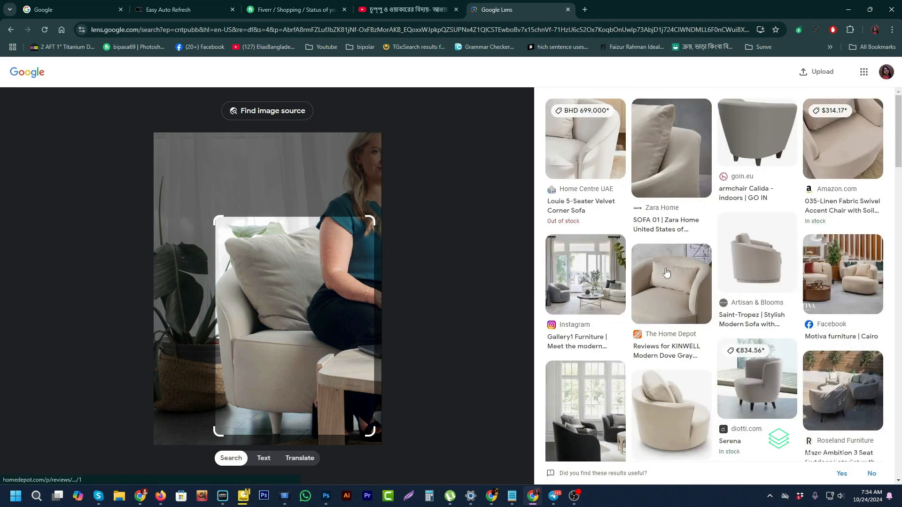
Step: Open the KINWELL chair result from The Home Depot and the Volans chair result from Amazon, returning to the Lens results each time
left_click(663, 288)
left_click(545, 10)
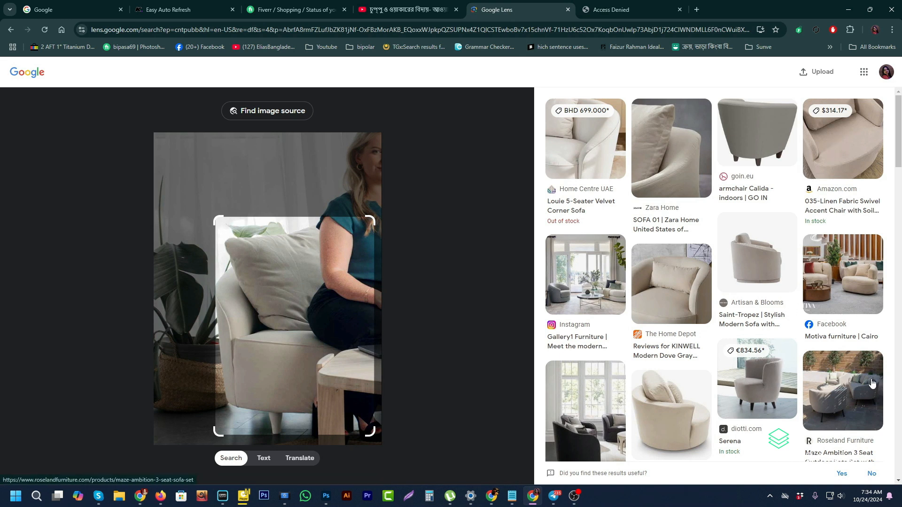
scroll(837, 394, "down", 1)
scroll(837, 394, "down", 4)
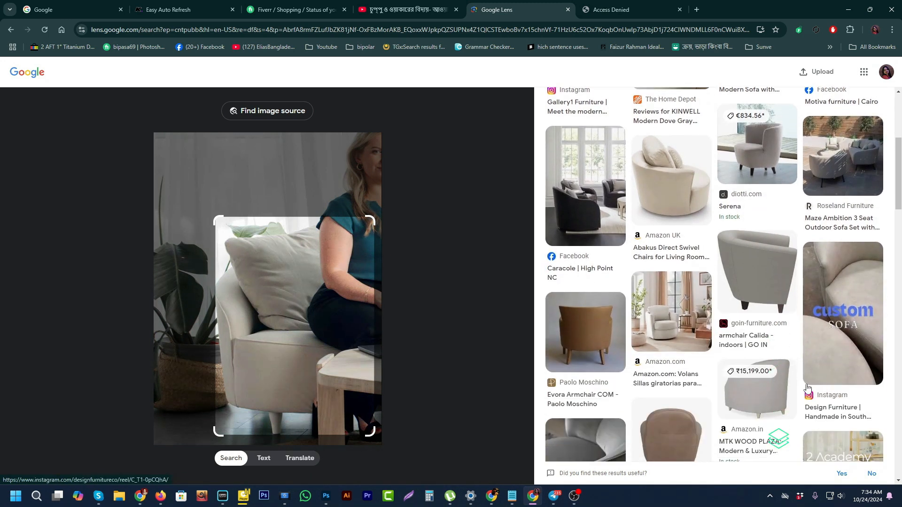
left_click(667, 313)
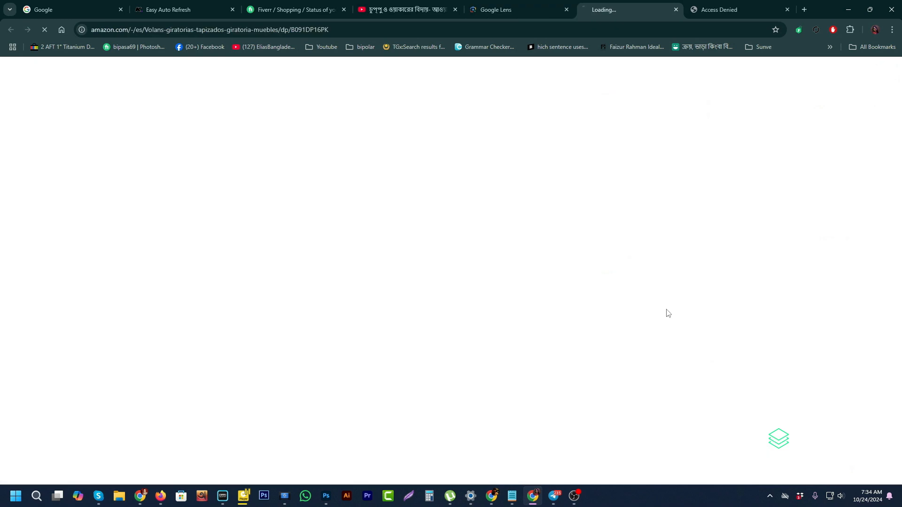
left_click(523, 6)
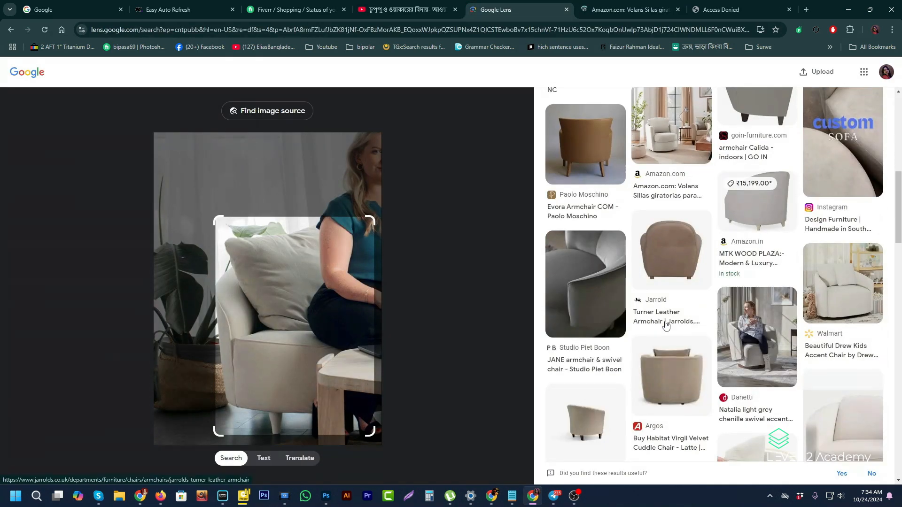
Step: Open the French Antique Fireside Chair result from further down the Lens results and enlarge its product photo
scroll(665, 324, "down", 4)
scroll(665, 325, "down", 2)
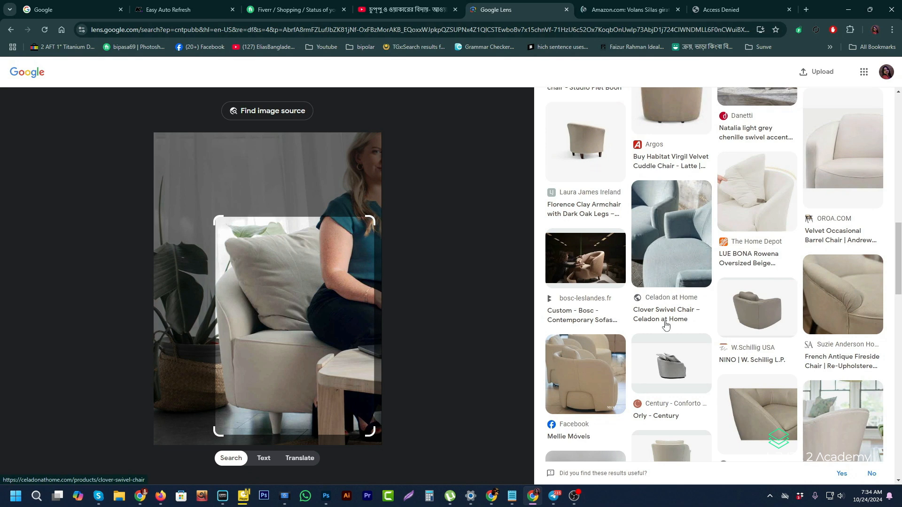
left_click(850, 298)
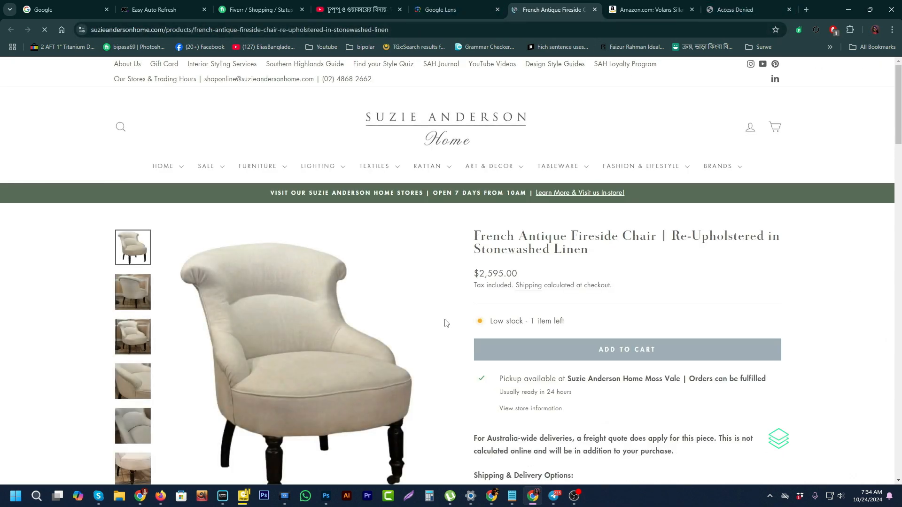
scroll(445, 322, "down", 2)
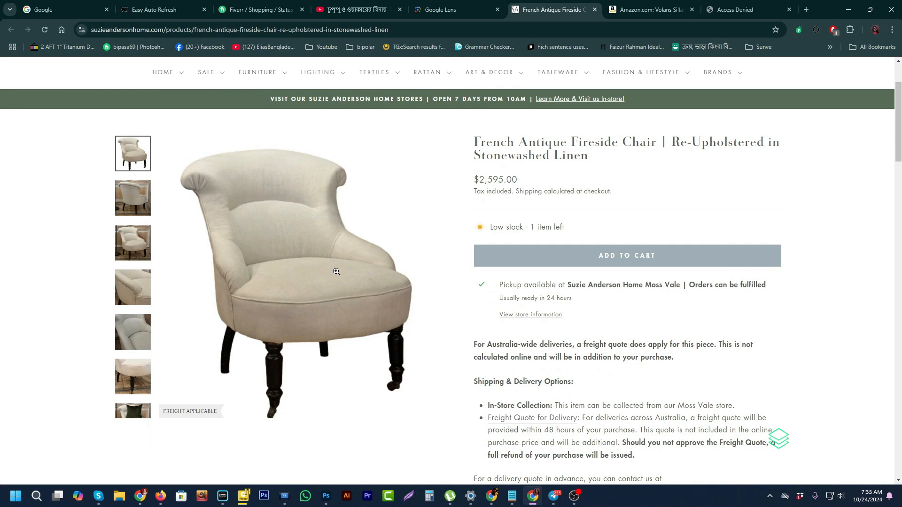
left_click(300, 237)
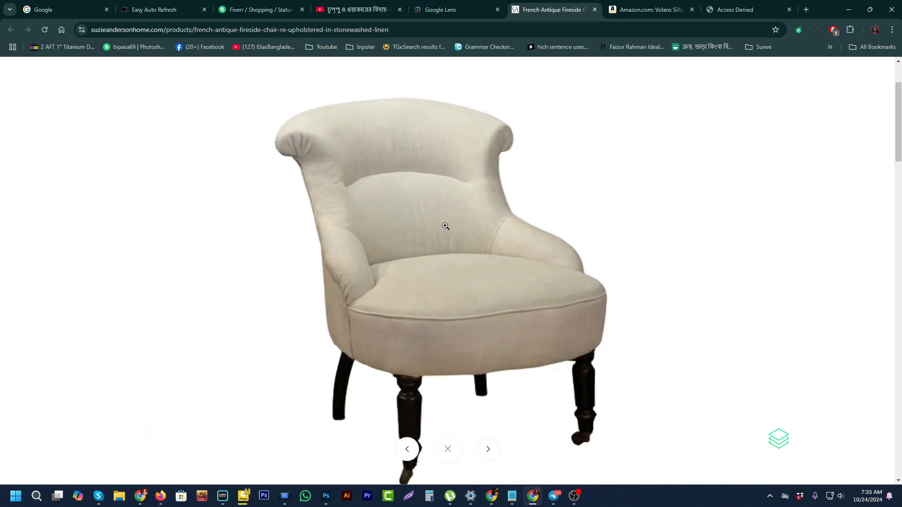
Step: Save the enlarged French Antique Fireside Chair photo as fireside in the adwall folder on the Desktop
right_click(445, 225)
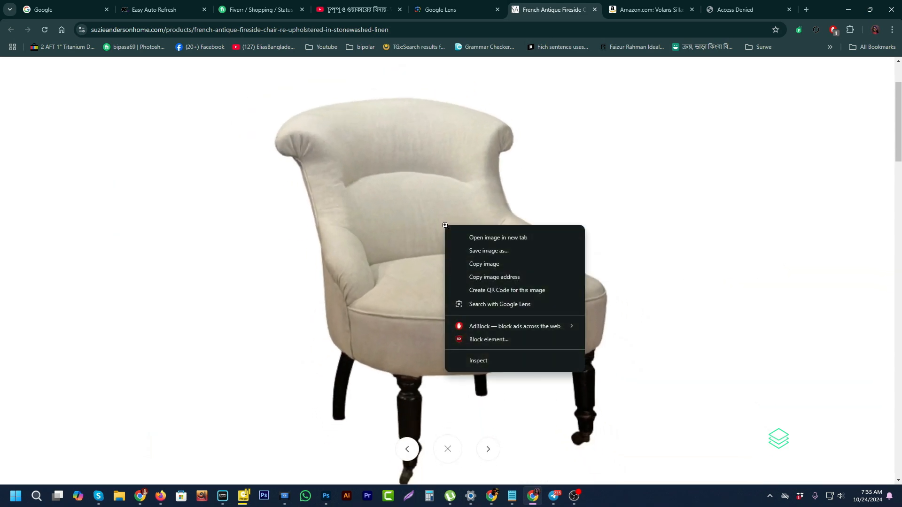
left_click(472, 253)
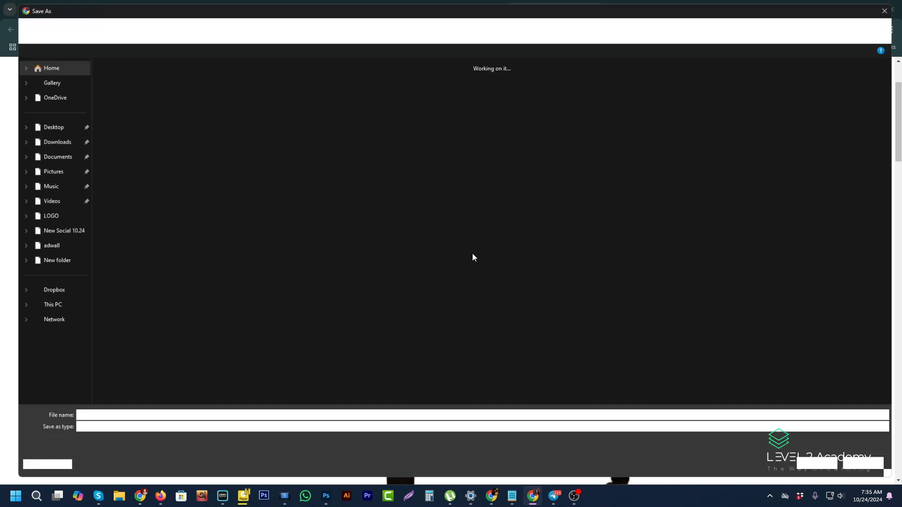
left_click(70, 127)
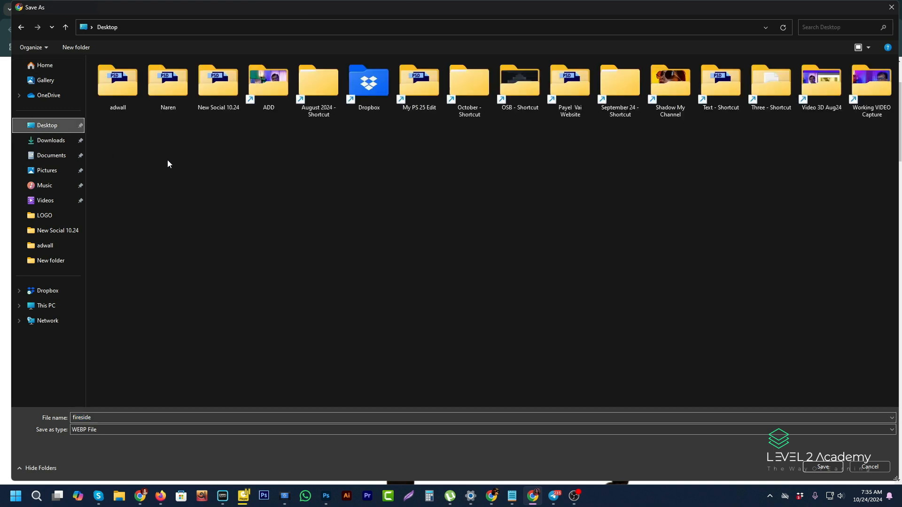
double_click(114, 93)
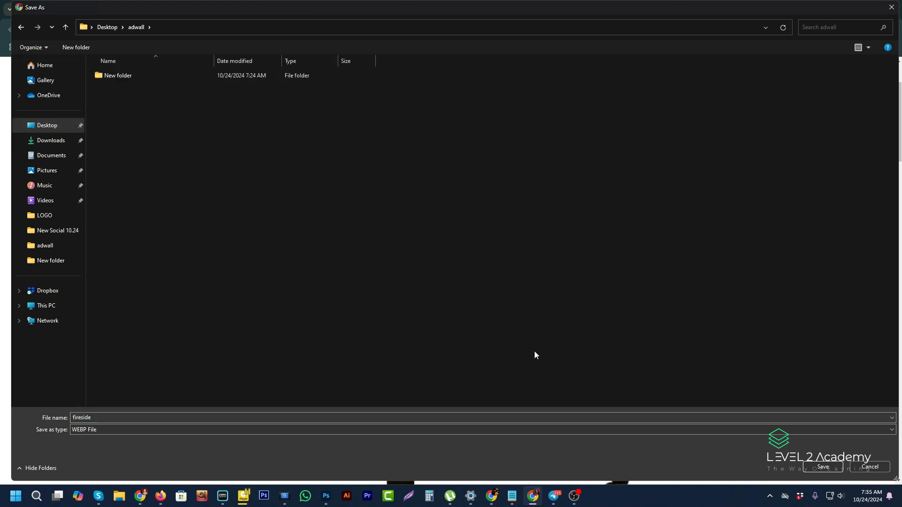
left_click(823, 465)
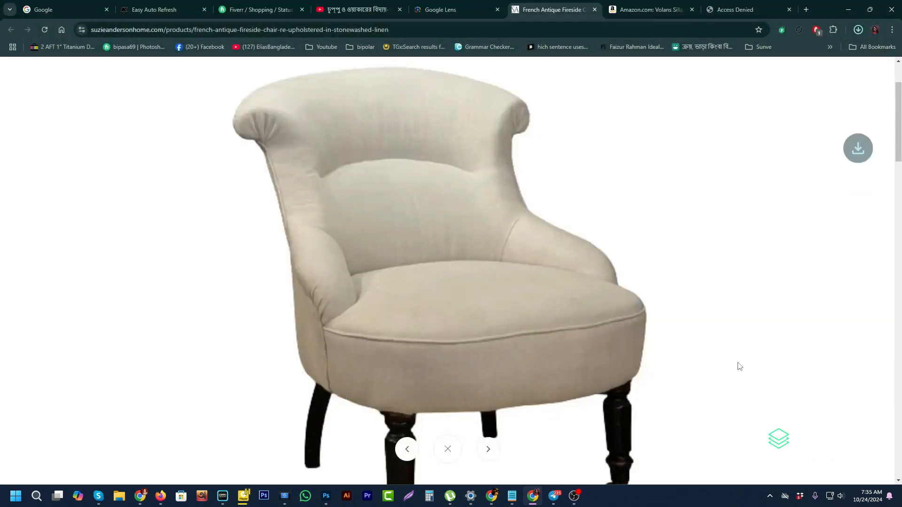
Step: Enlarge the first photo of the Volans swivel chairs on the Amazon page and save it to the adwall folder
left_click(644, 13)
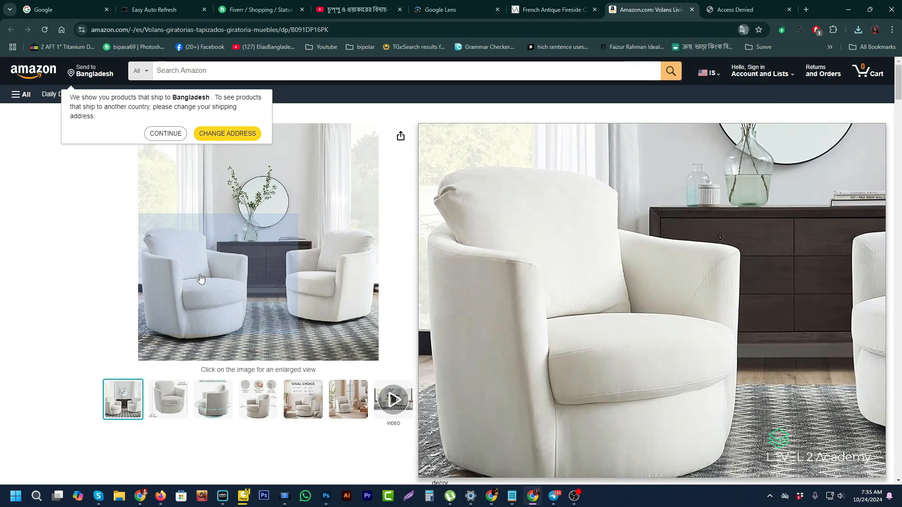
left_click(200, 271)
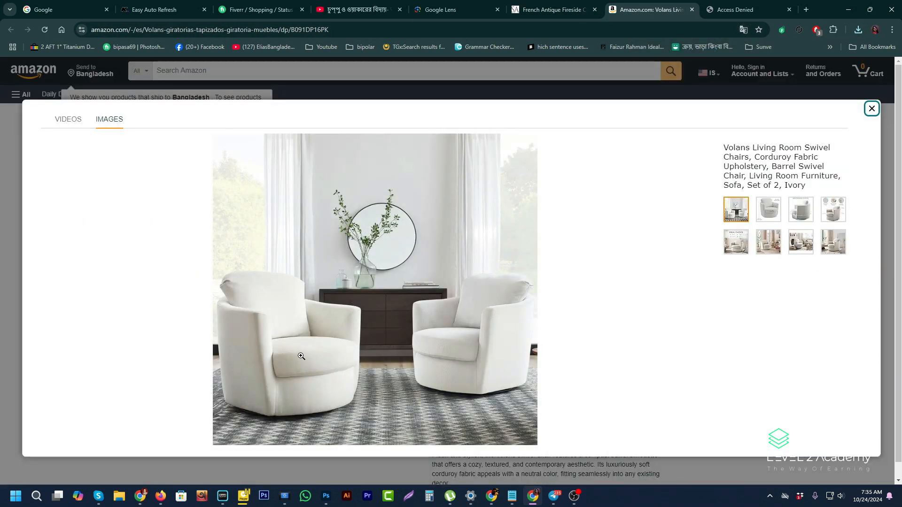
left_click(315, 367)
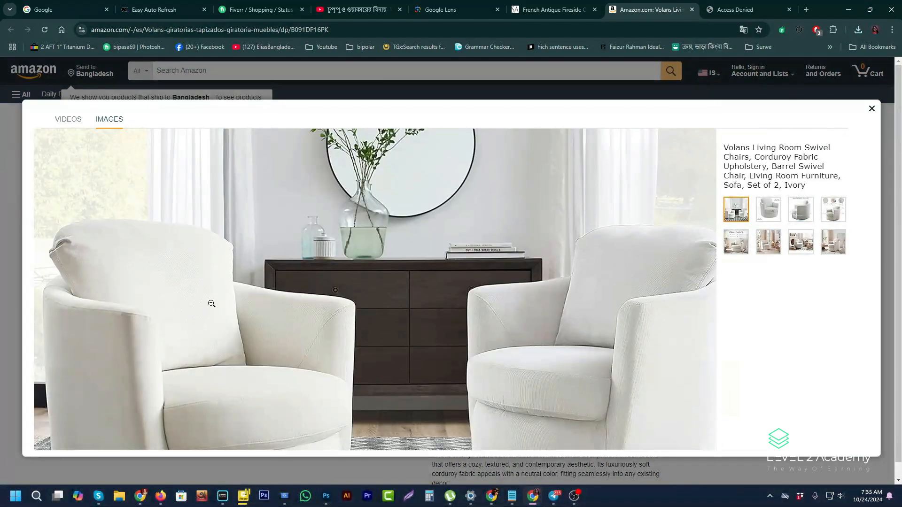
right_click(210, 303)
left_click(243, 335)
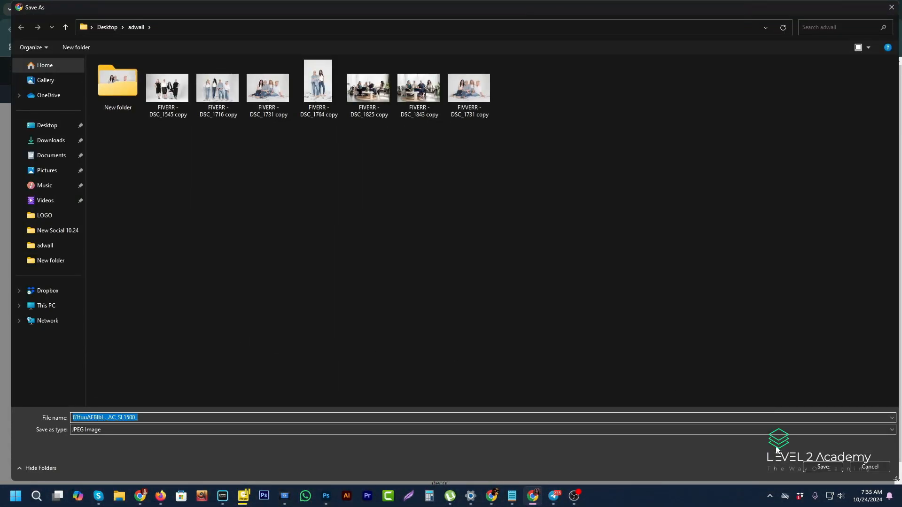
left_click(821, 467)
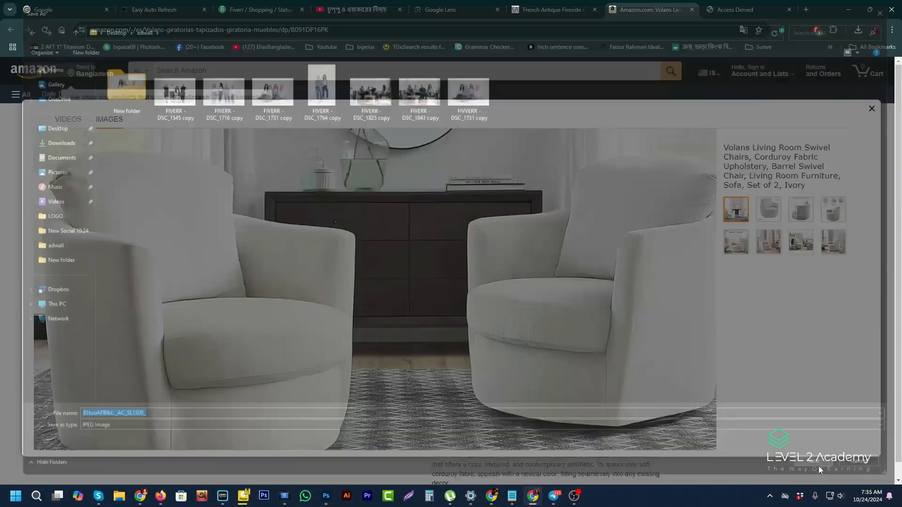
Step: Browse the other Volans chair photos and save the one beside the curtained window and potted plant to the adwall folder
left_click(769, 208)
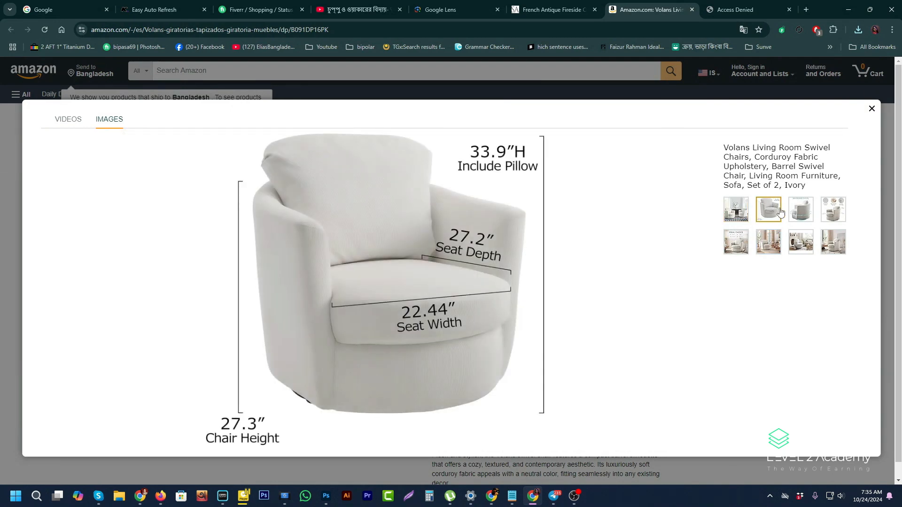
left_click(832, 219)
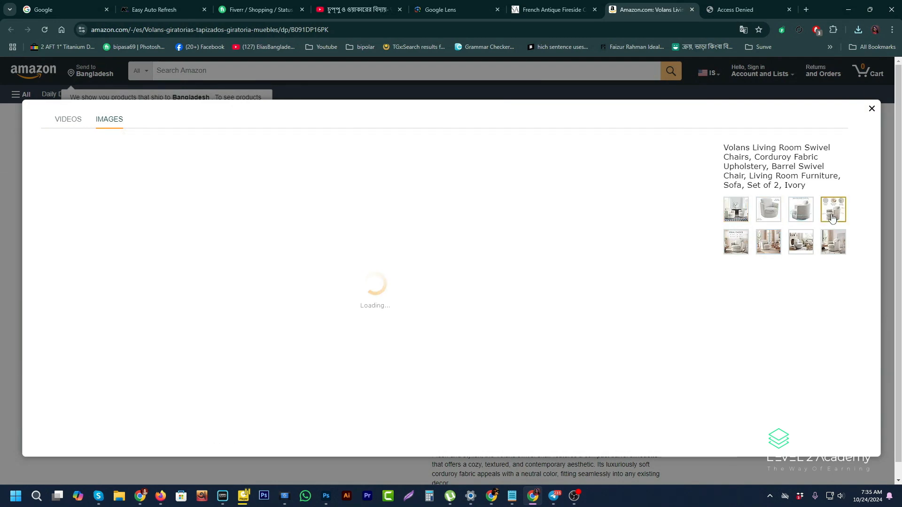
left_click(735, 244)
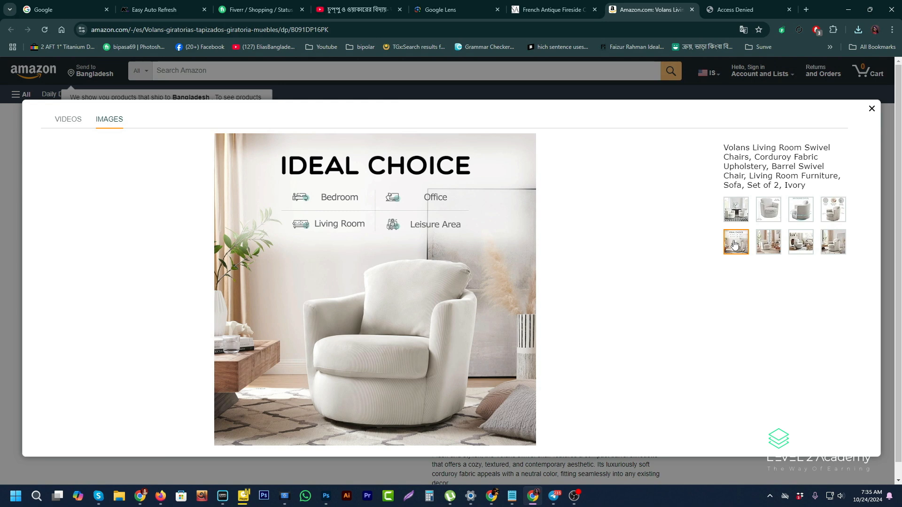
left_click(767, 248)
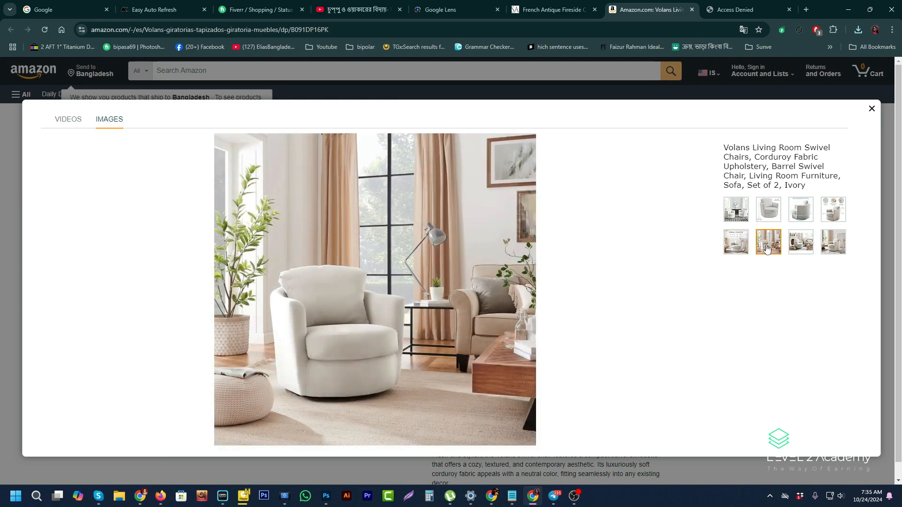
left_click(331, 346)
left_click(330, 346)
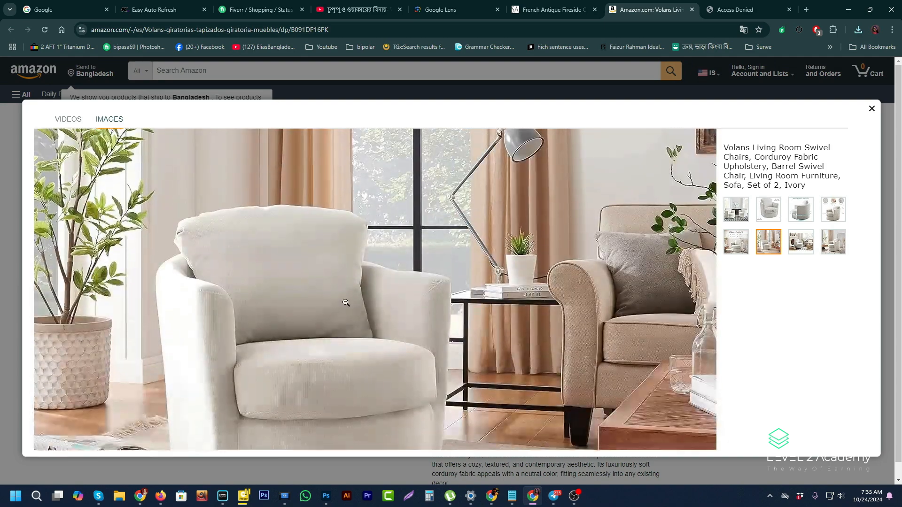
right_click(341, 299)
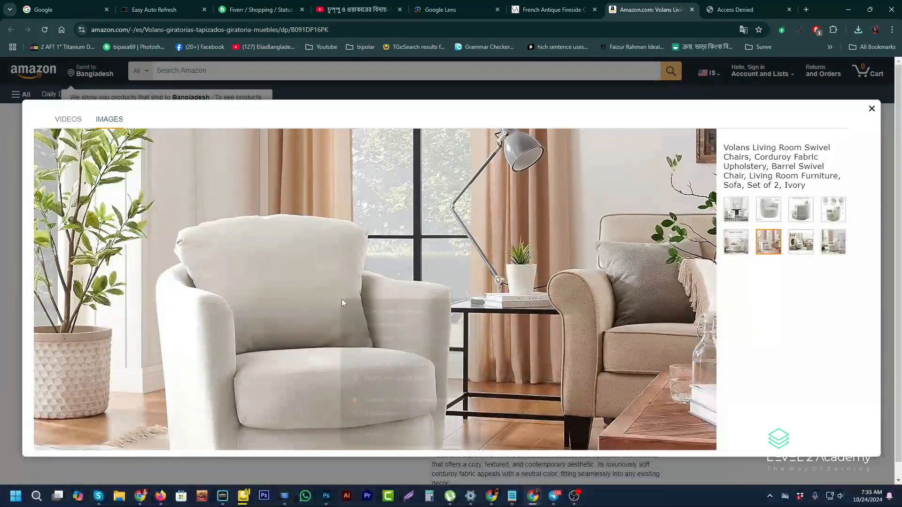
left_click(377, 325)
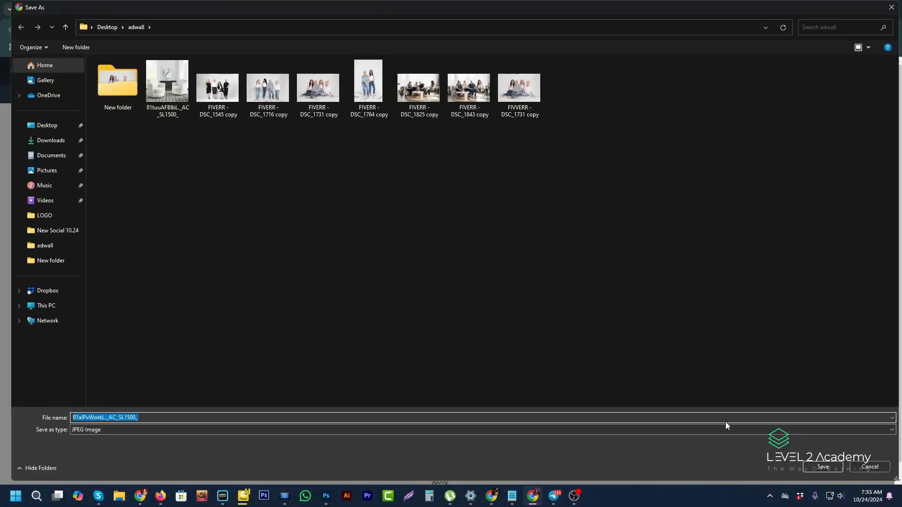
left_click(831, 469)
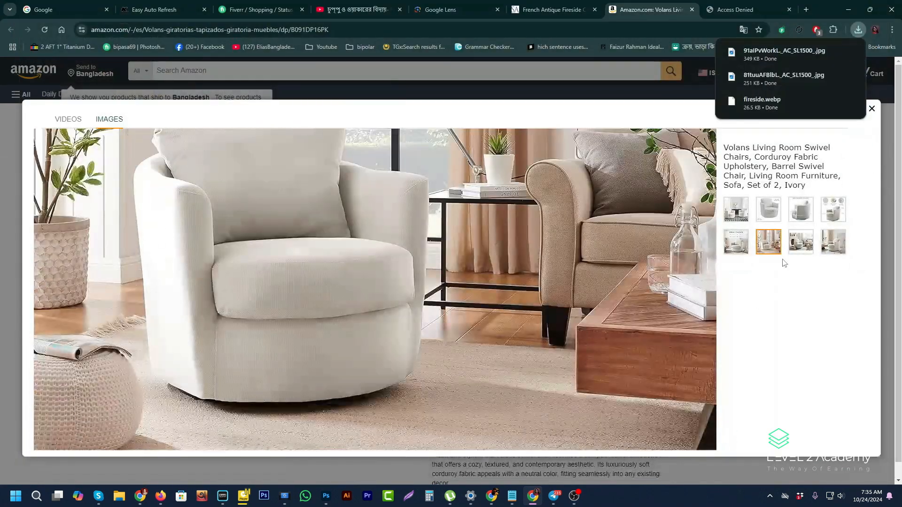
Step: View the last two Volans chair photos, then switch to the adwall folder on the desktop
left_click(800, 241)
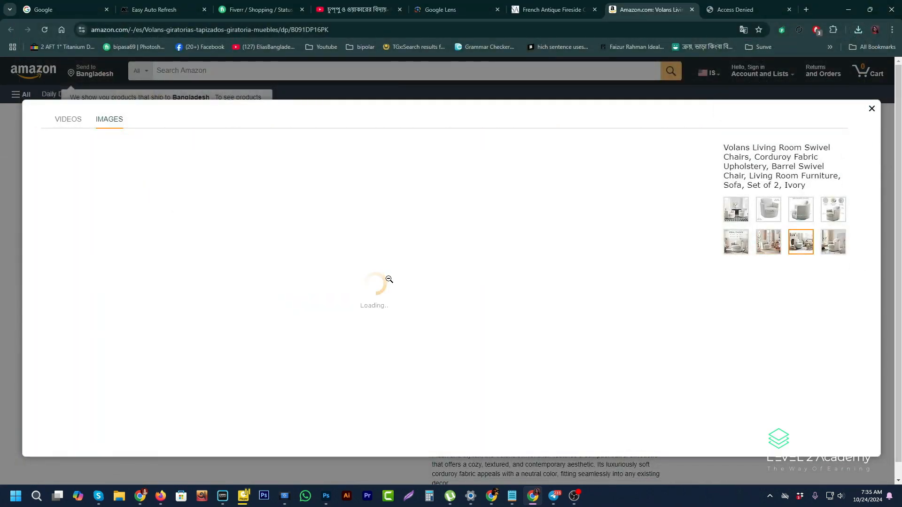
left_click(834, 248)
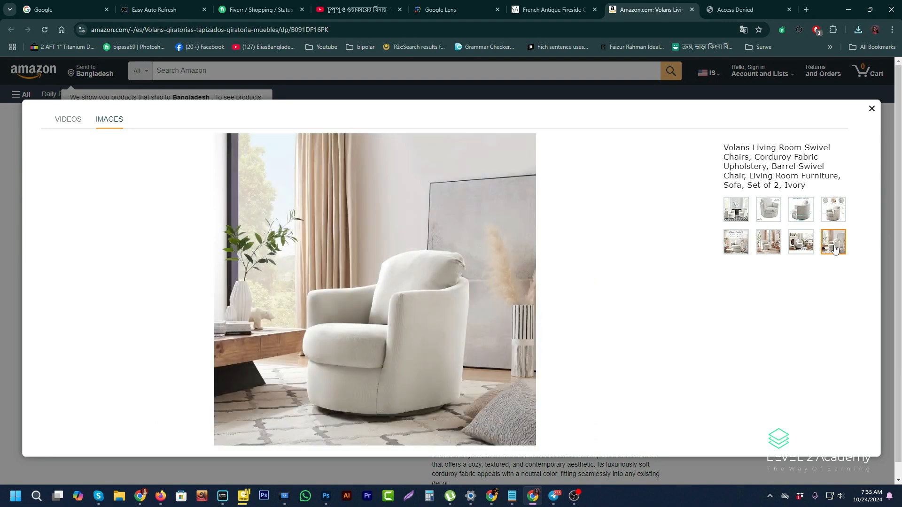
left_click(764, 15)
left_click(849, 10)
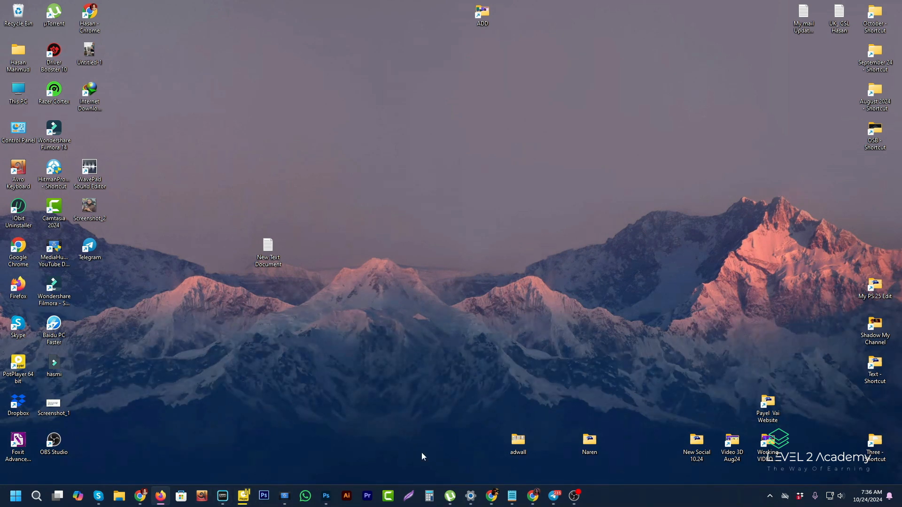
double_click(517, 443)
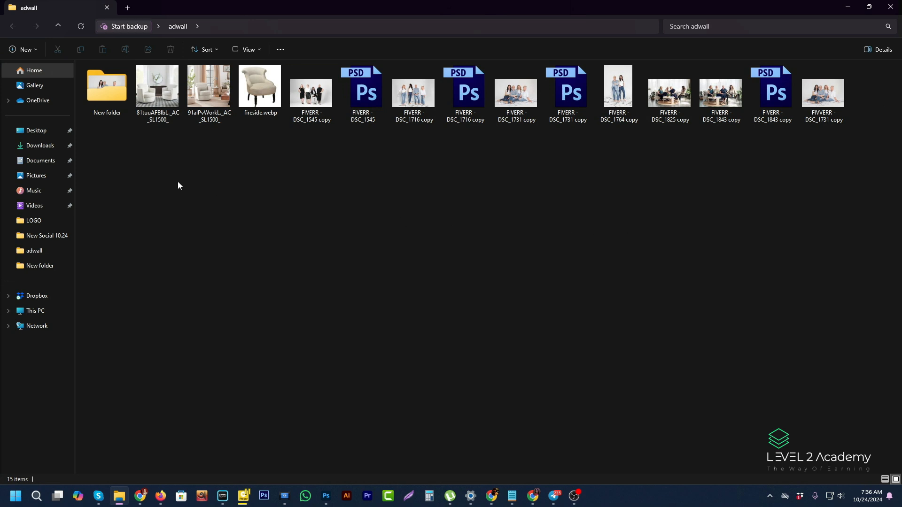
left_click(210, 90)
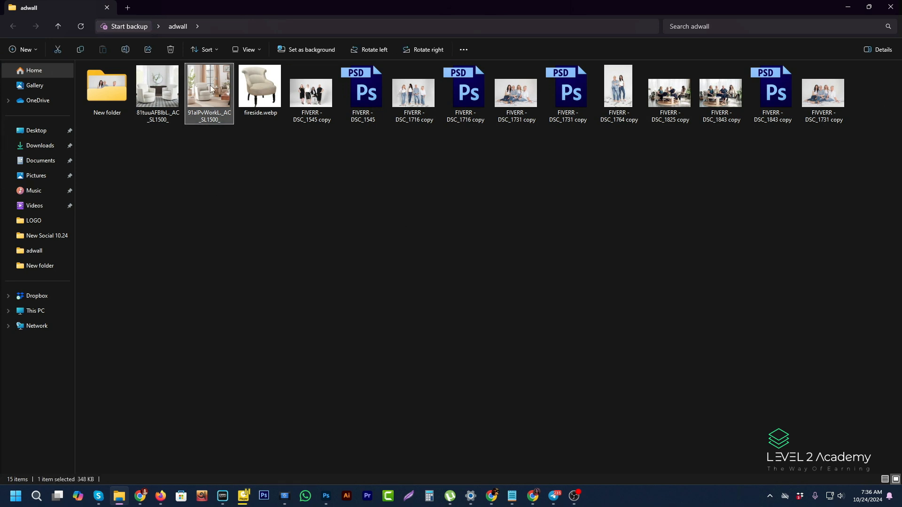
double_click(210, 90)
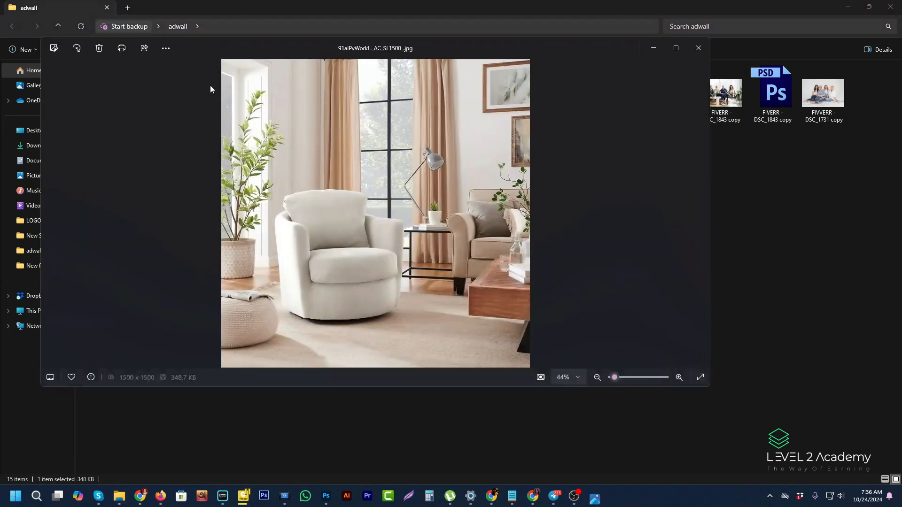
right_click(380, 278)
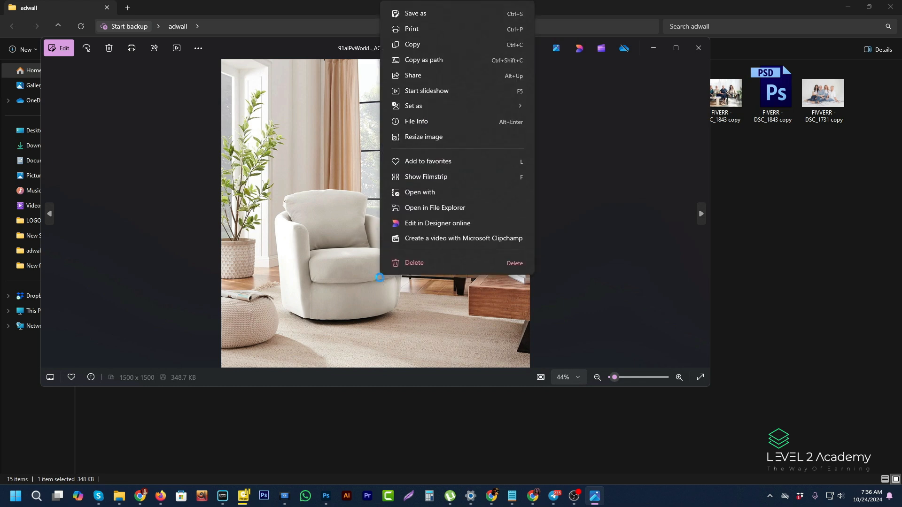
left_click(464, 189)
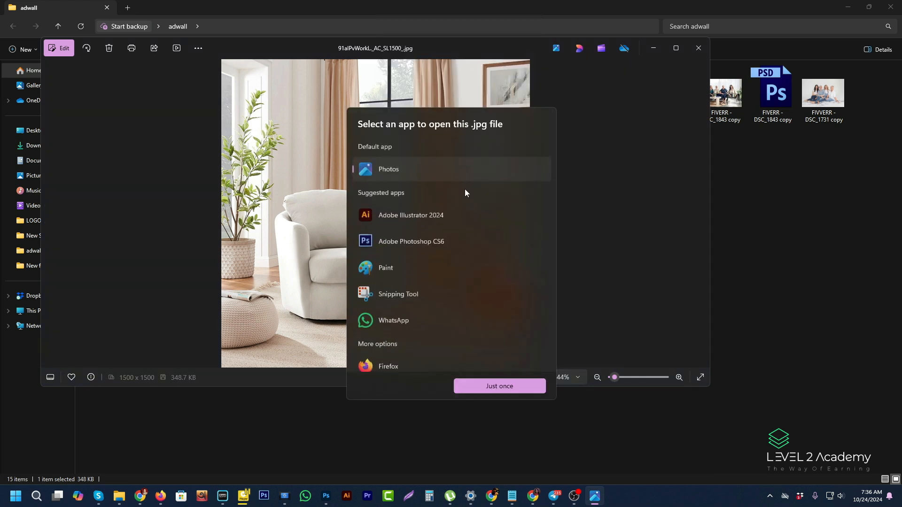
left_click(627, 264)
left_click(698, 48)
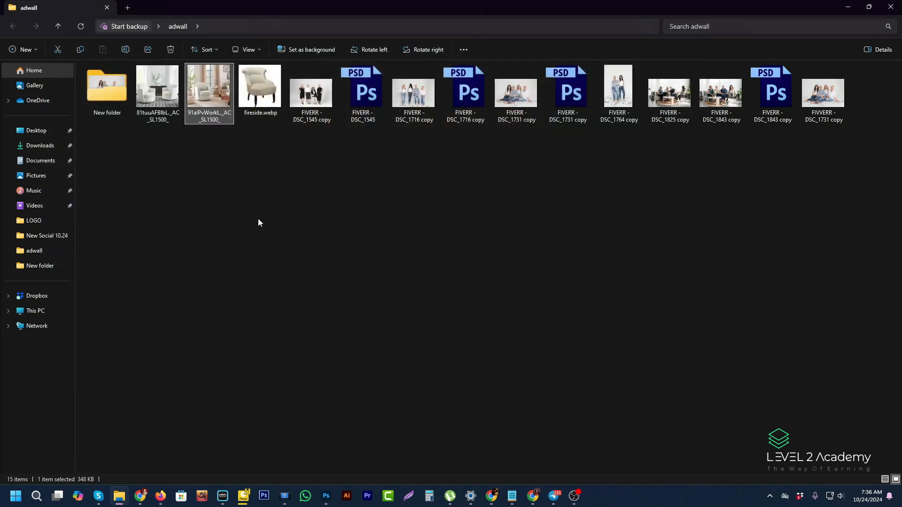
Step: Open the 91alPvWorkL chair picture from the adwall folder in Photoshop and dock it as a tab beside the other documents
left_click_drag(216, 117, 487, 37)
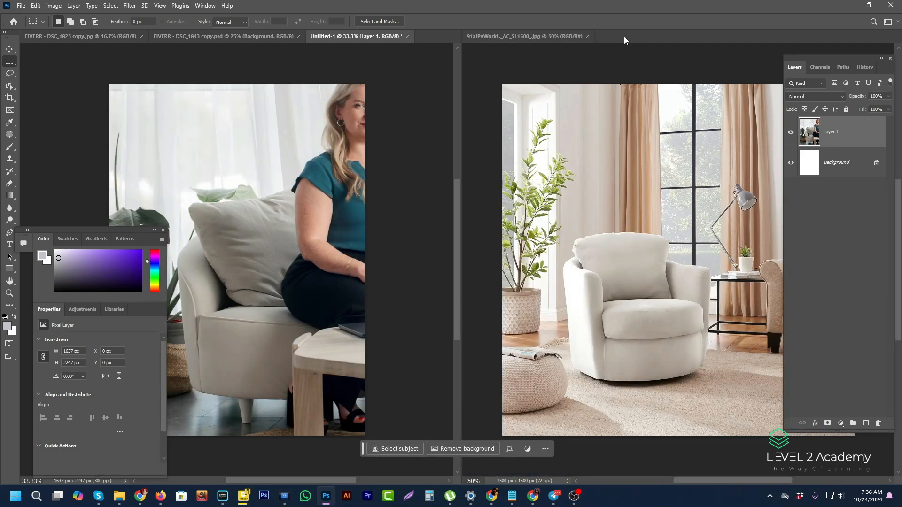
left_click_drag(620, 36, 299, 36)
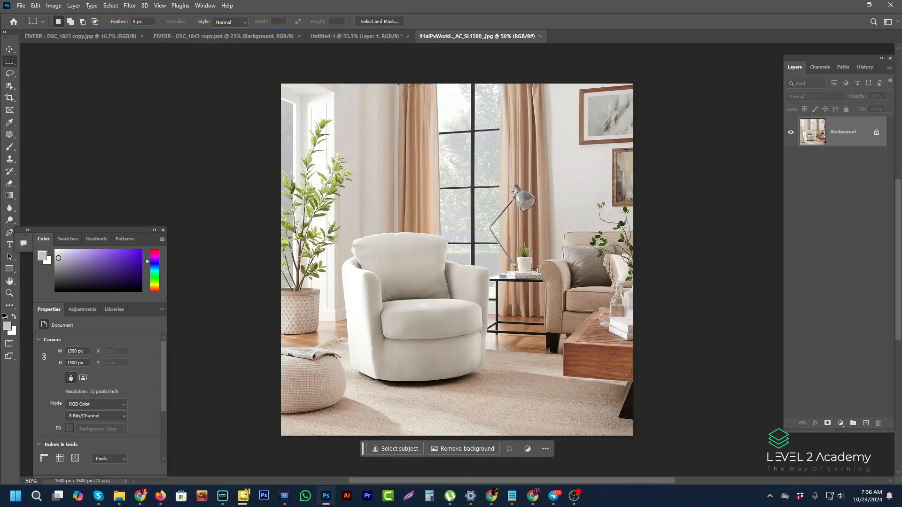
Step: Start a Pen path on the white swivel armchair with a curve across its lower body, from one outer edge to the other
scroll(429, 328, "up", 2)
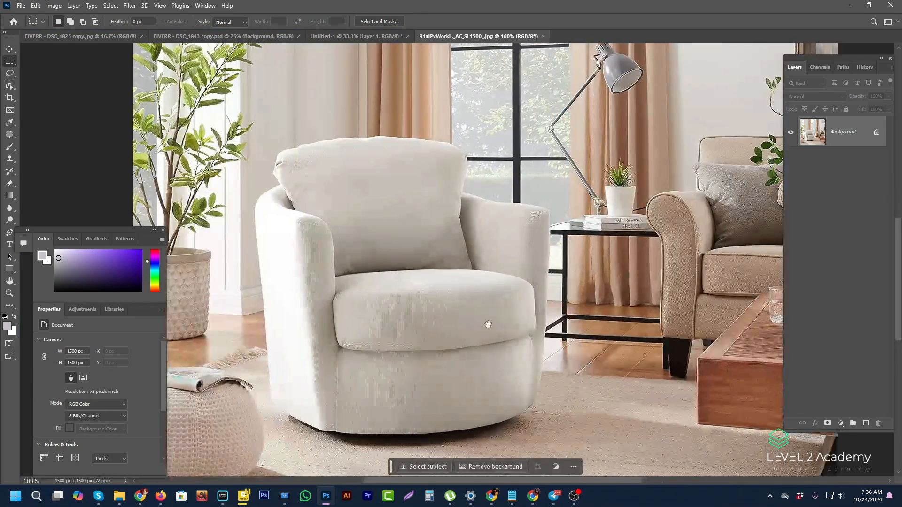
left_click_drag(488, 324, 513, 316)
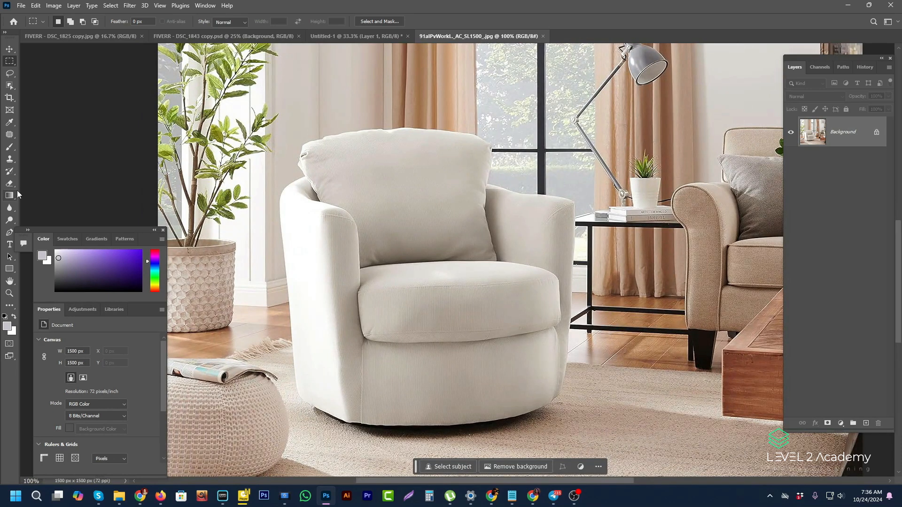
left_click(9, 232)
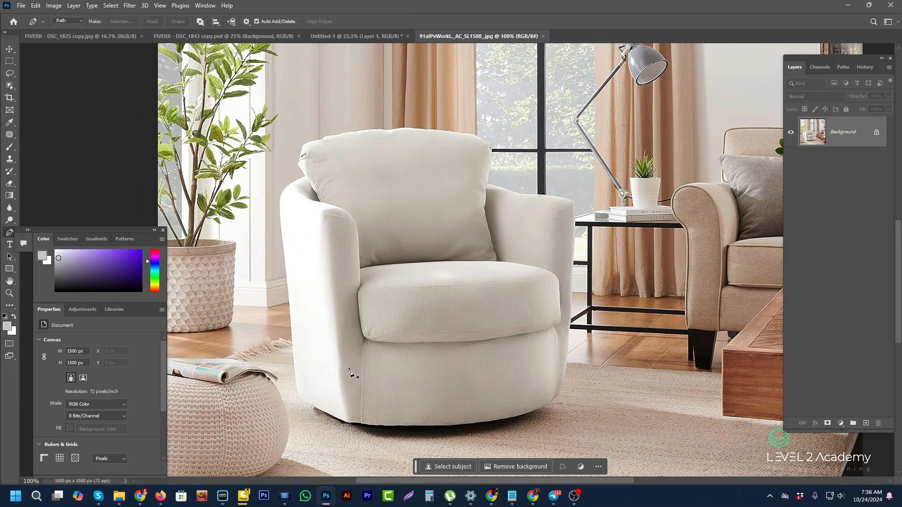
left_click(293, 358)
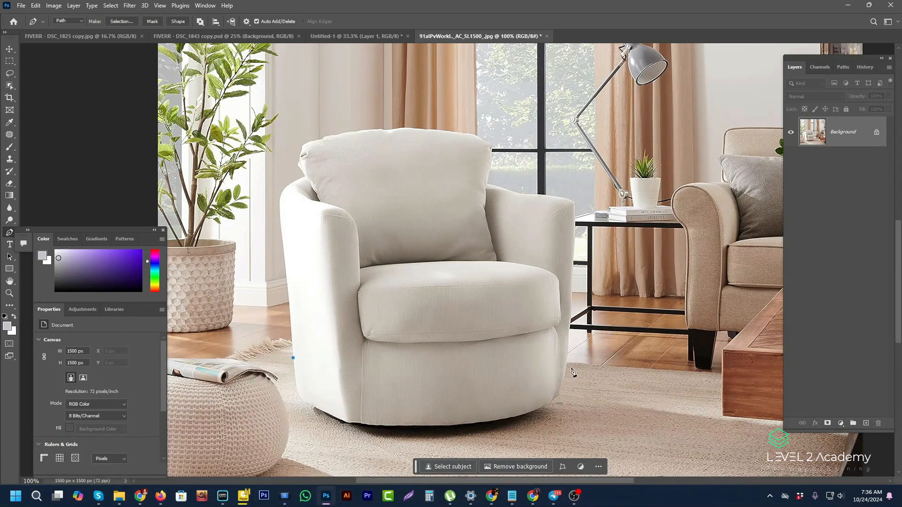
left_click_drag(559, 363, 739, 314)
left_click(559, 363, "alt")
scroll(570, 363, "up", 3)
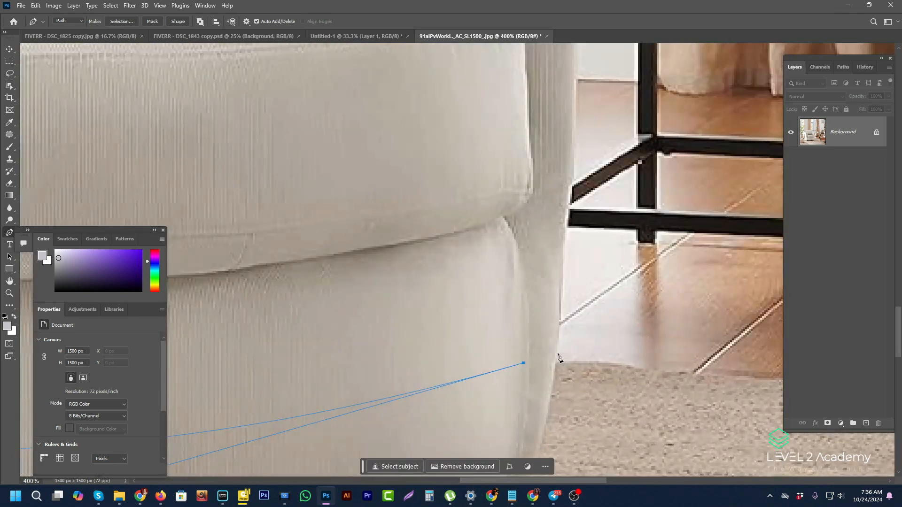
Step: Trace the armchair's right outer side with the Pen tool, from the lower body up to the front corner of the armrest
left_click(557, 351)
left_click_drag(569, 187, 571, 169)
left_click_drag(542, 113, 522, 280)
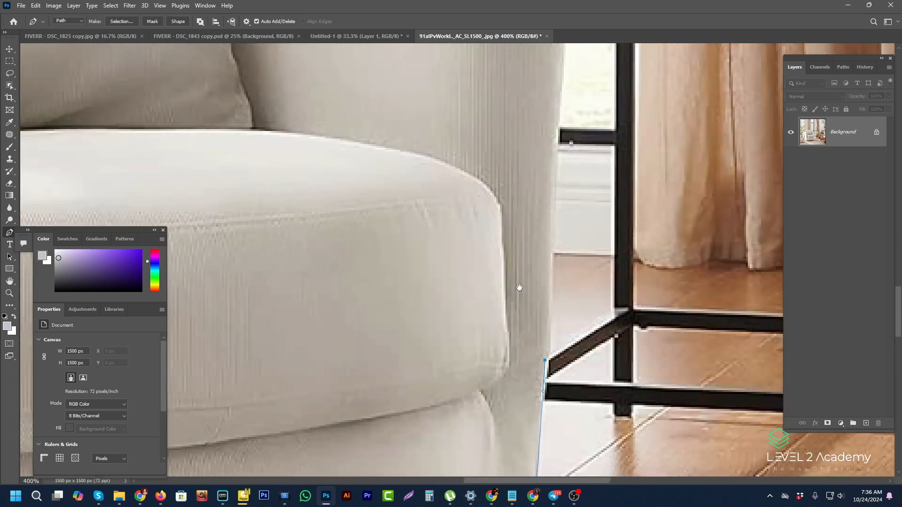
left_click_drag(558, 123, 512, 378)
left_click(558, 123, "alt")
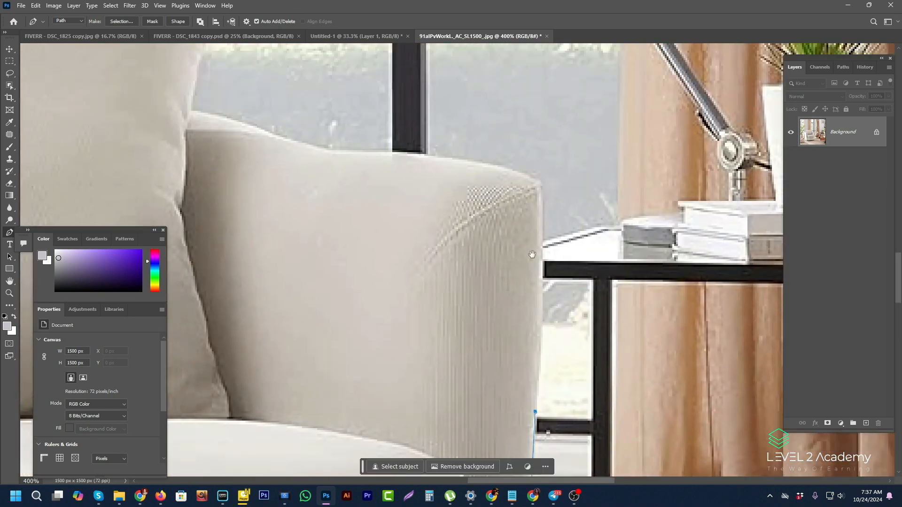
left_click(541, 188)
mouse_move(540, 188)
left_mouse_down()
mouse_move(535, 149)
mouse_move(541, 181)
left_mouse_up()
Step: Continue the path along the top curve of the right armrest toward the back cushion
left_click_drag(427, 155, 314, 139)
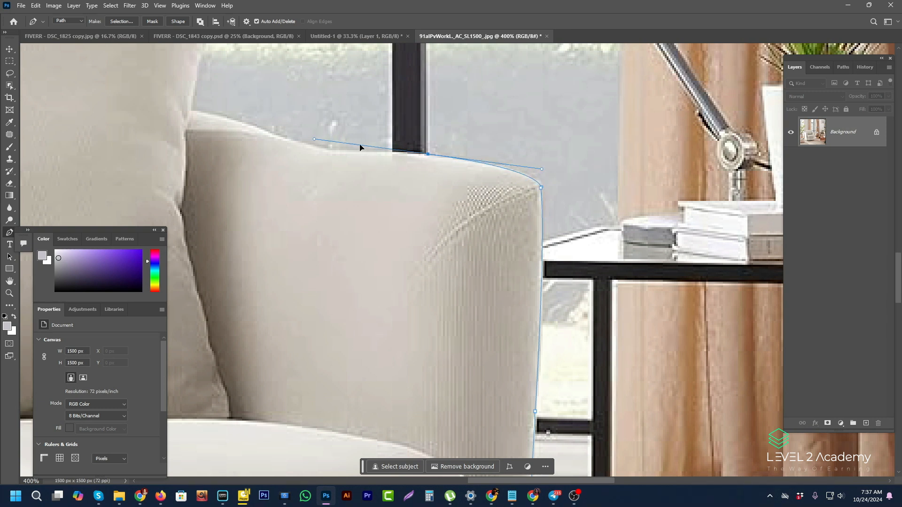
left_click(428, 155, "alt")
left_click_drag(277, 136, 230, 116)
left_click(277, 136, "alt")
Step: Trace the right edge and rounded upper-right corner of the back cushion, ending on its top edge
key("space")
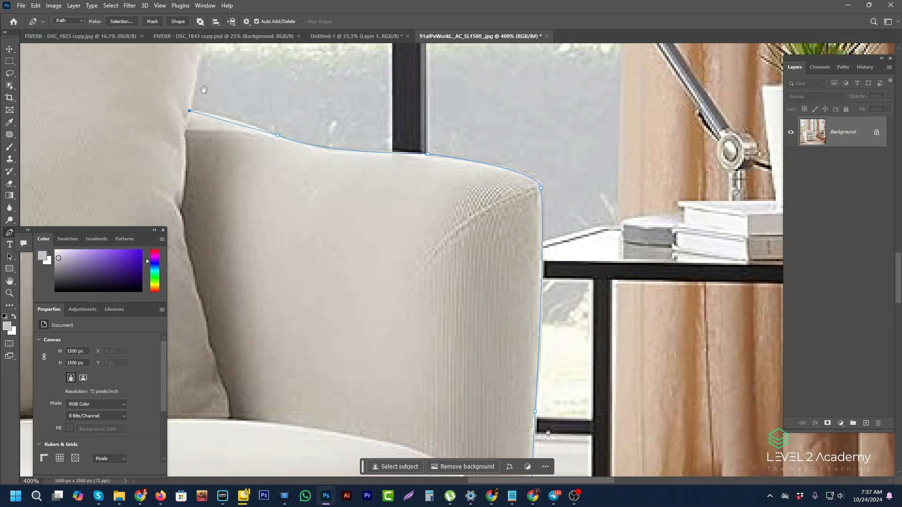
left_click_drag(190, 115, 385, 303)
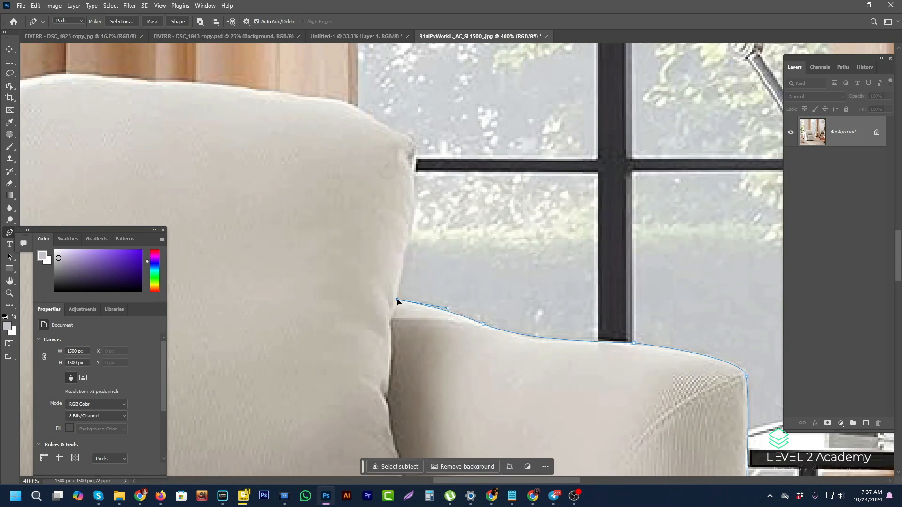
left_click_drag(413, 156, 408, 110)
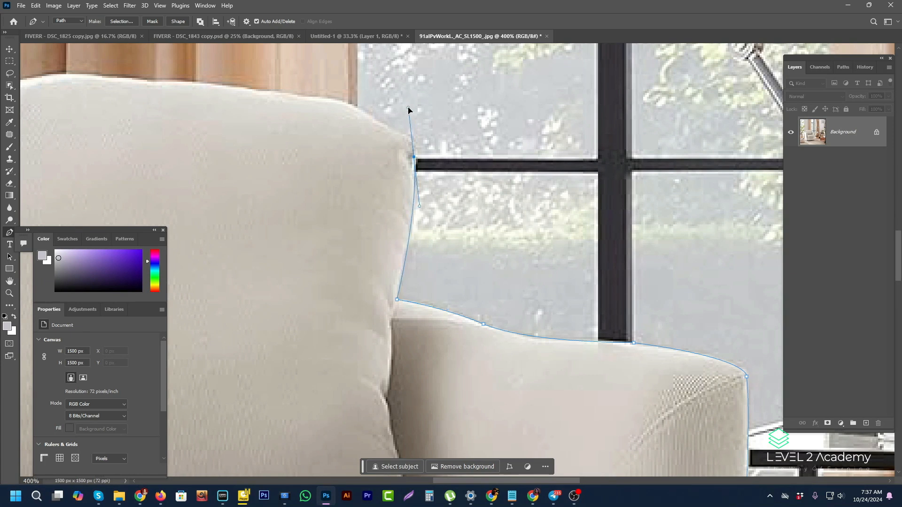
left_click(412, 157, "alt")
left_click_drag(391, 130, 365, 123)
left_click_drag(309, 96, 254, 97)
left_click(309, 97, "alt")
Step: Trace the uneven top edge of the back cushion toward its left end, undoing the stray anchor placed inside the cushion
left_click_drag(233, 136, 573, 200)
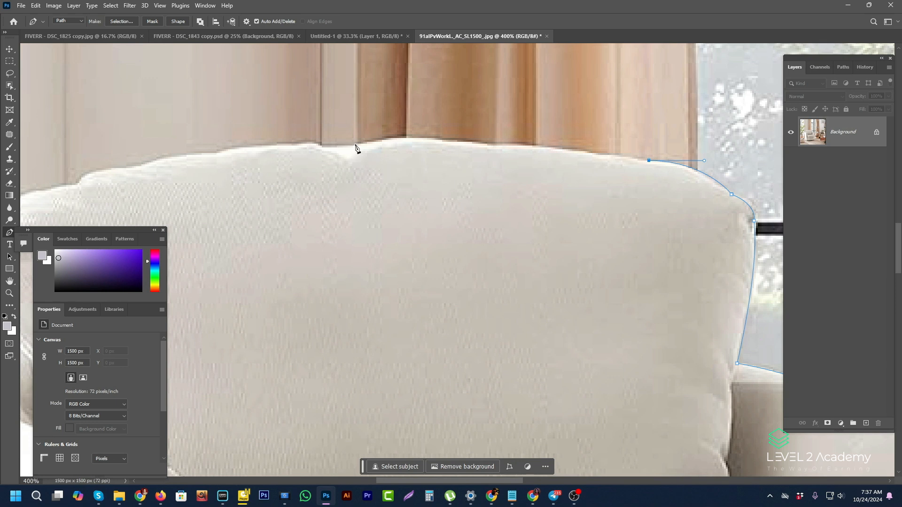
mouse_move(355, 144)
left_mouse_down()
mouse_move(252, 159)
mouse_move(347, 146)
left_mouse_up()
left_click(321, 145)
left_click_drag(215, 150, 160, 166)
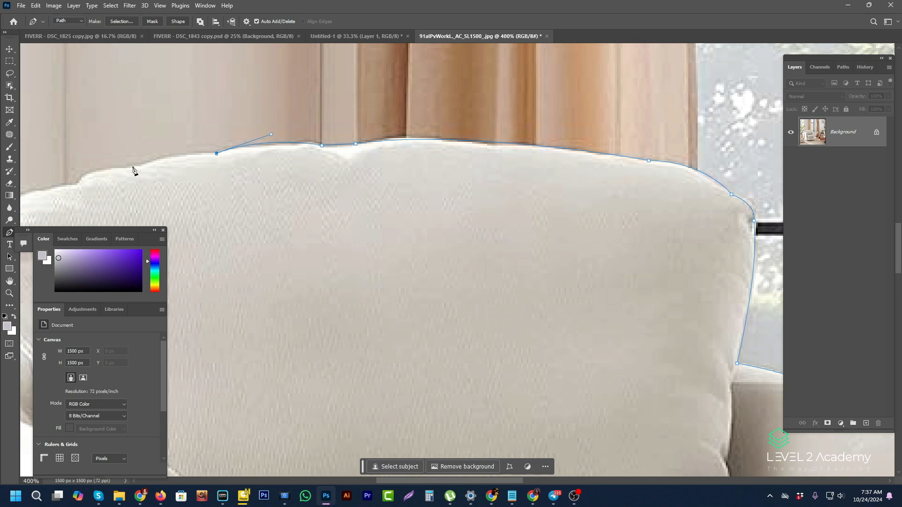
left_click_drag(132, 166, 79, 184)
left_click(132, 166, "alt")
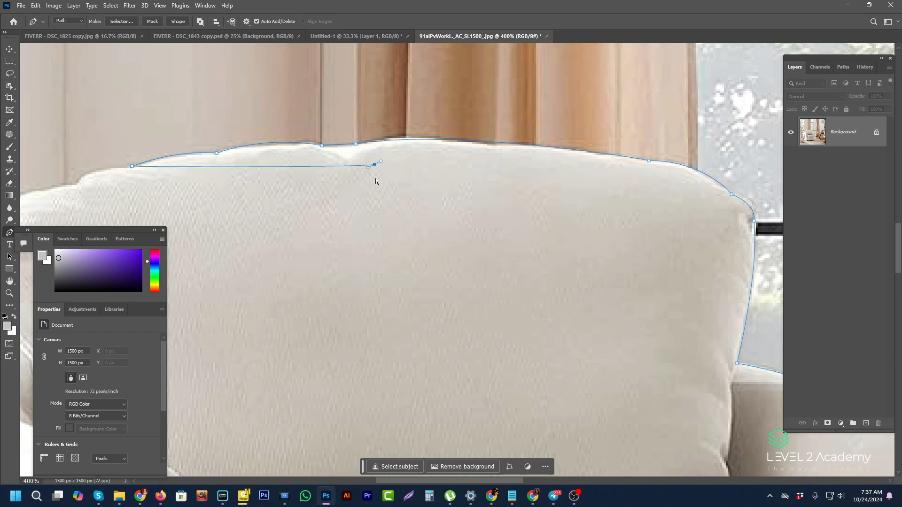
key("ctrl+z")
Step: Outline the back cushion's upper-left corner and left side down to where it meets the left armrest
left_click_drag(160, 179, 478, 175)
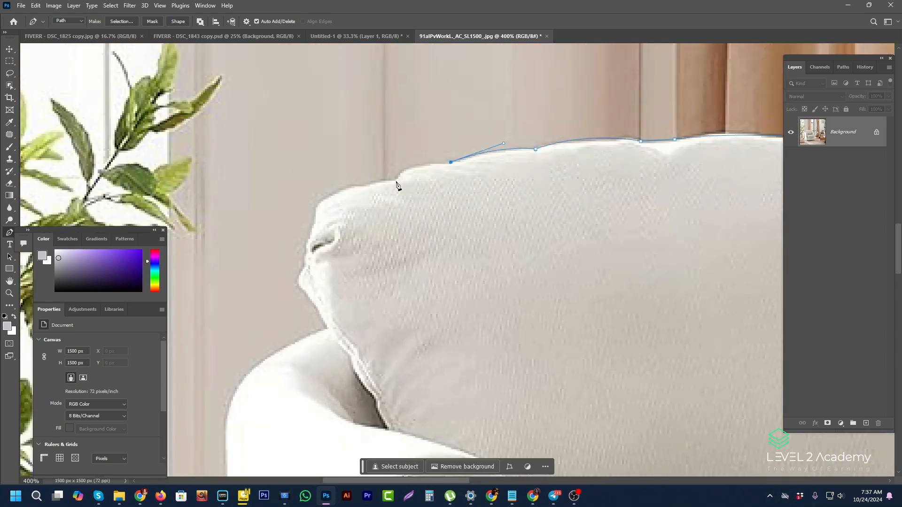
left_click_drag(395, 178, 371, 202)
left_click(395, 180, "alt")
mouse_move(314, 222)
left_mouse_down()
mouse_move(302, 259)
mouse_move(315, 226)
left_mouse_up()
left_click_drag(304, 266, 307, 286)
mouse_move(329, 328)
left_mouse_down()
mouse_move(356, 371)
mouse_move(330, 330)
left_mouse_up()
Step: Trace the left armrest and outer side down to the starting anchor and close the armchair path
scroll(357, 368, "down", 4)
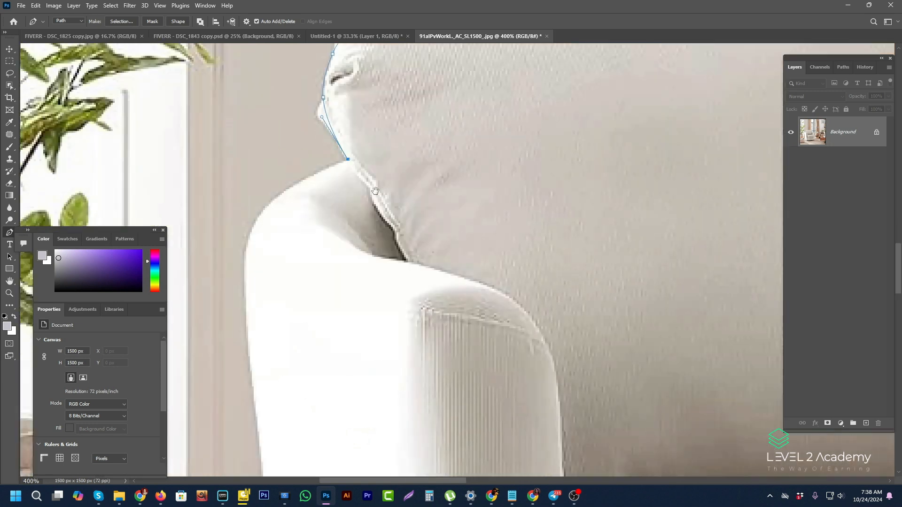
left_click_drag(245, 280, 246, 319)
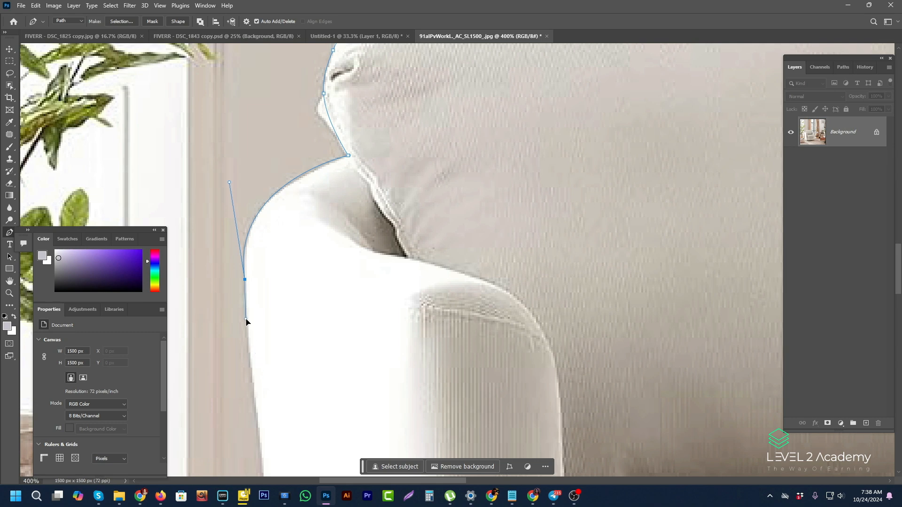
left_click_drag(294, 401, 282, 111)
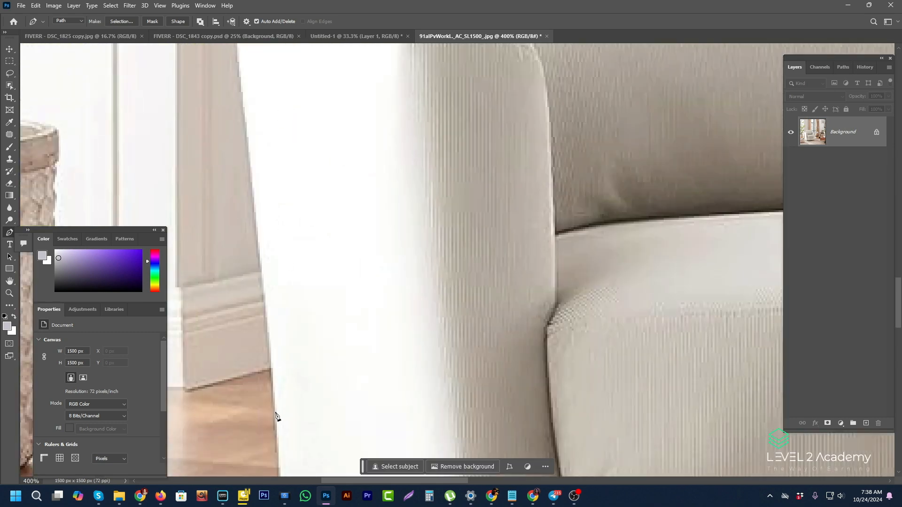
left_click_drag(274, 412, 273, 450)
left_click_drag(319, 413, 308, 109)
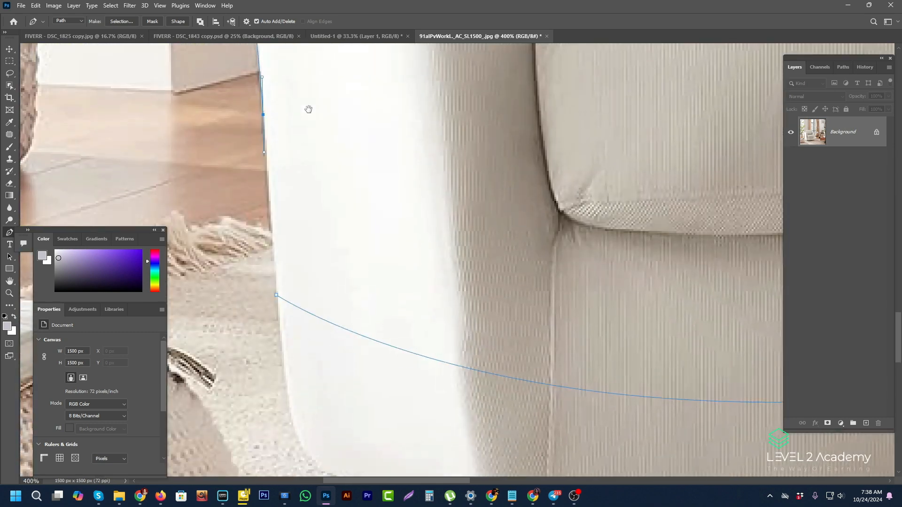
left_click(277, 296)
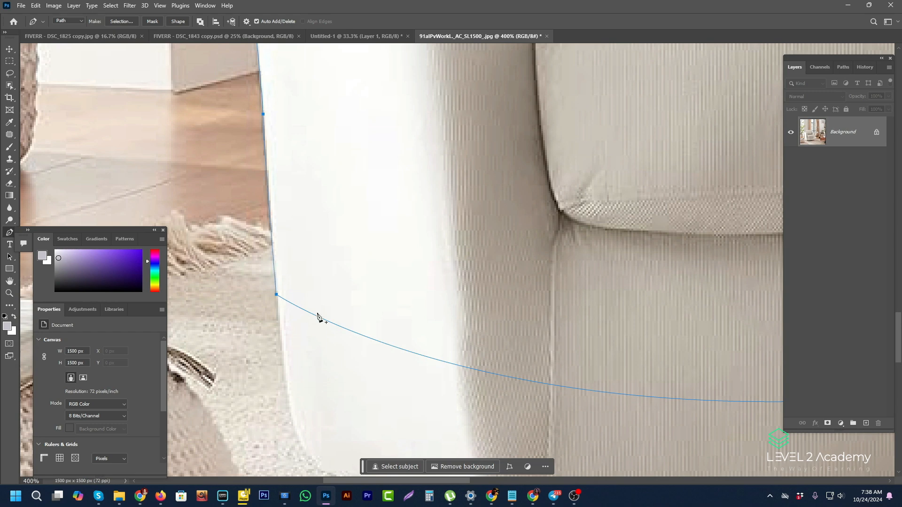
Step: Save the armchair's work path as a permanent path under the default name
left_click(326, 212, "alt")
left_click(327, 213, "alt")
left_click(327, 213, "alt")
left_click(328, 213, "alt")
left_click(328, 214, "alt")
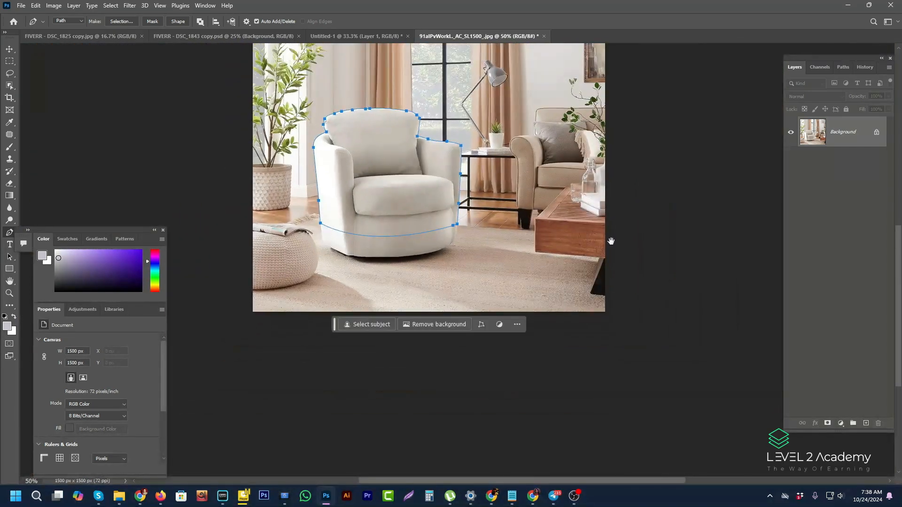
left_click(843, 67)
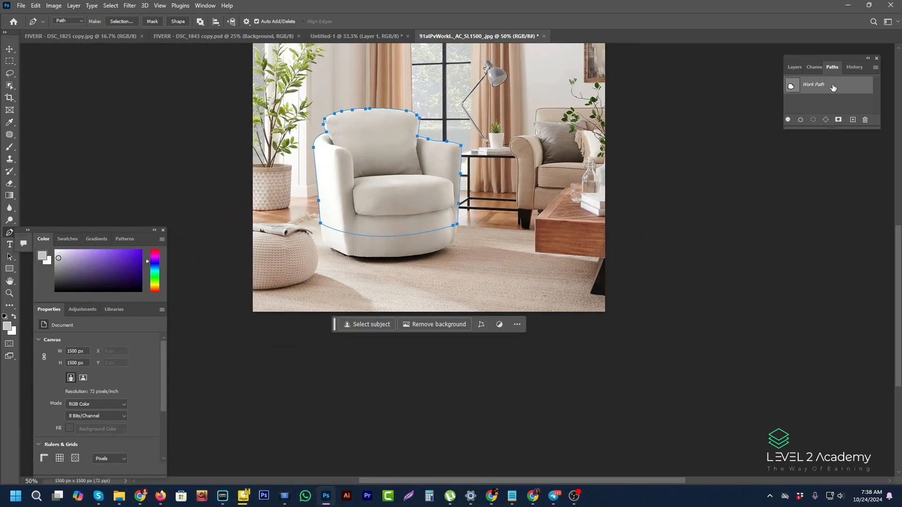
double_click(834, 88)
left_click(502, 154)
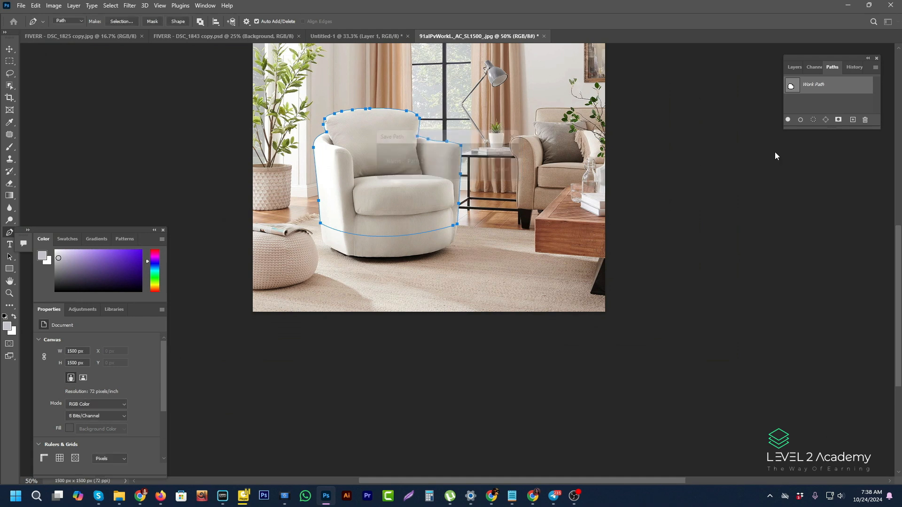
left_click(794, 67)
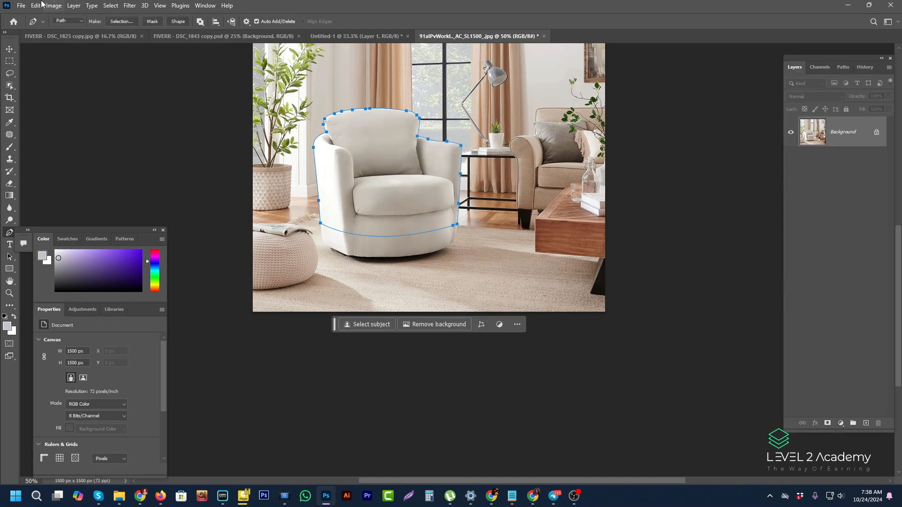
Step: Save the chair picture as a progressive JPEG at maximum quality 12
left_click(21, 6)
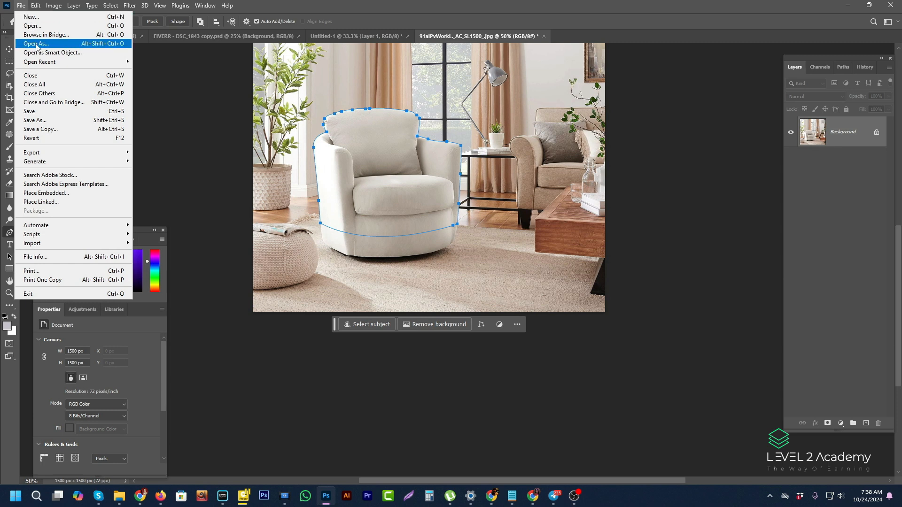
left_click(32, 113)
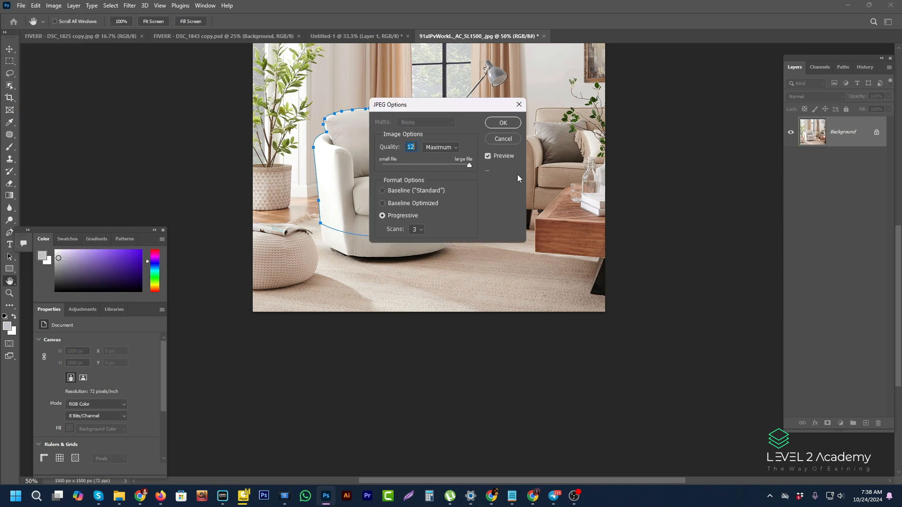
left_click(502, 124)
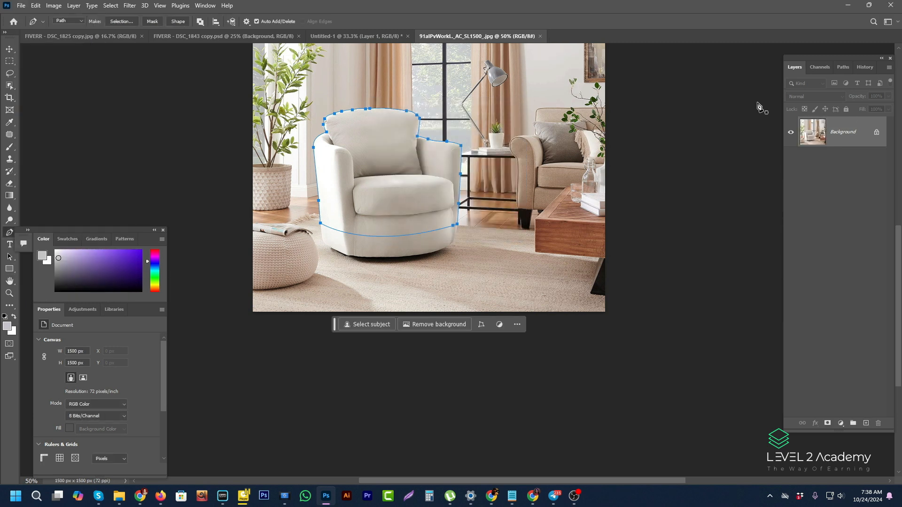
Step: Load the saved chair path as a selection, copy the armchair and paste it into DSC_1843 copy.psd after clearing the old selection there
left_click(843, 67)
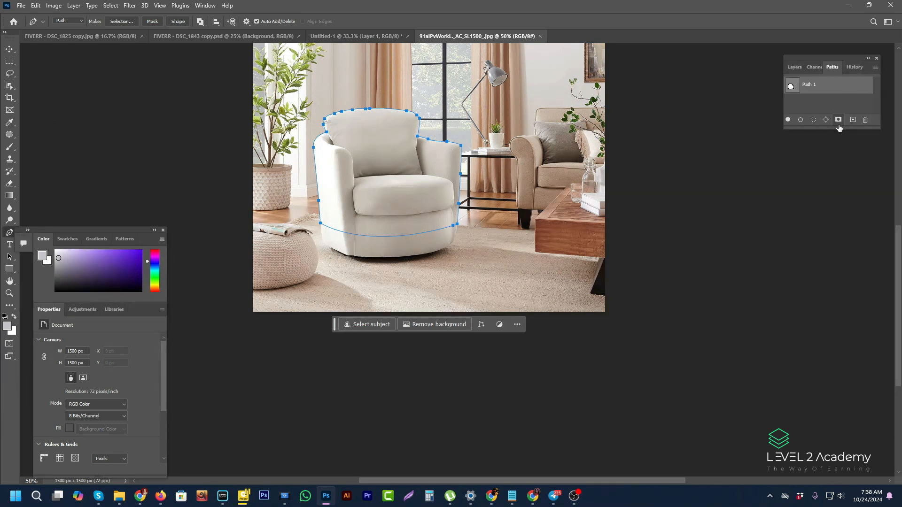
left_click(791, 87, "ctrl")
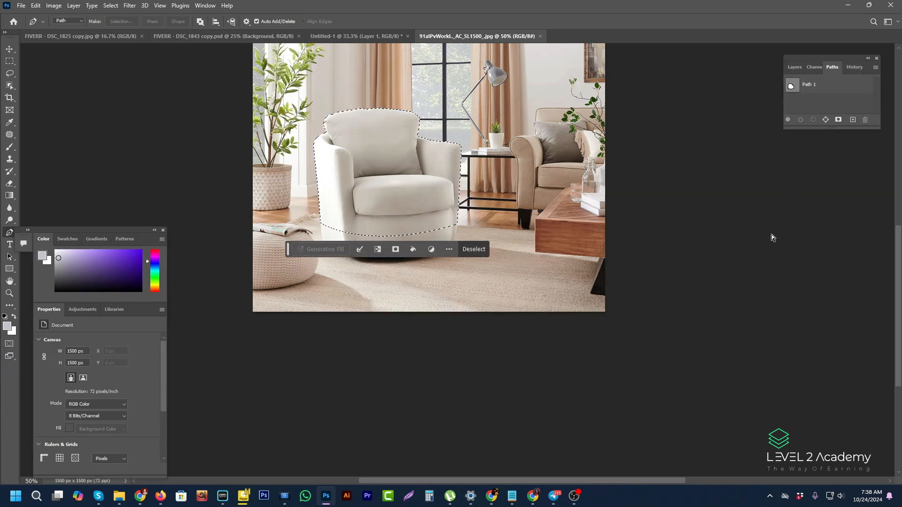
left_click(258, 40)
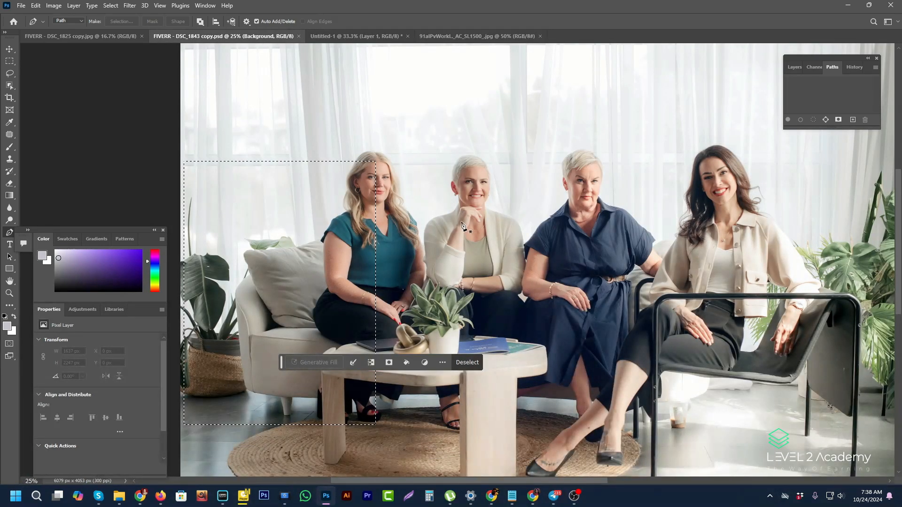
key("ctrl+d")
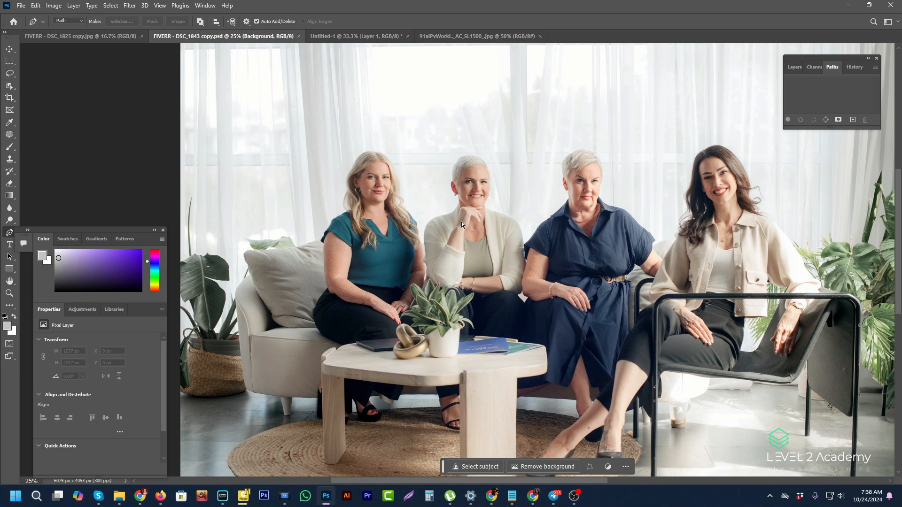
key("ctrl+v")
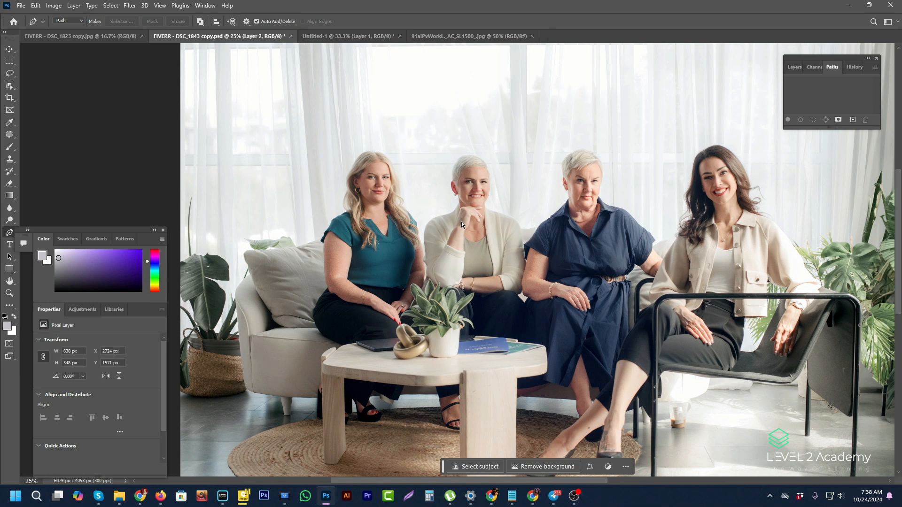
Step: Move the pasted armchair layer above Layer 1 in the layer stack of the DSC_1843 document
left_click(447, 174, "alt")
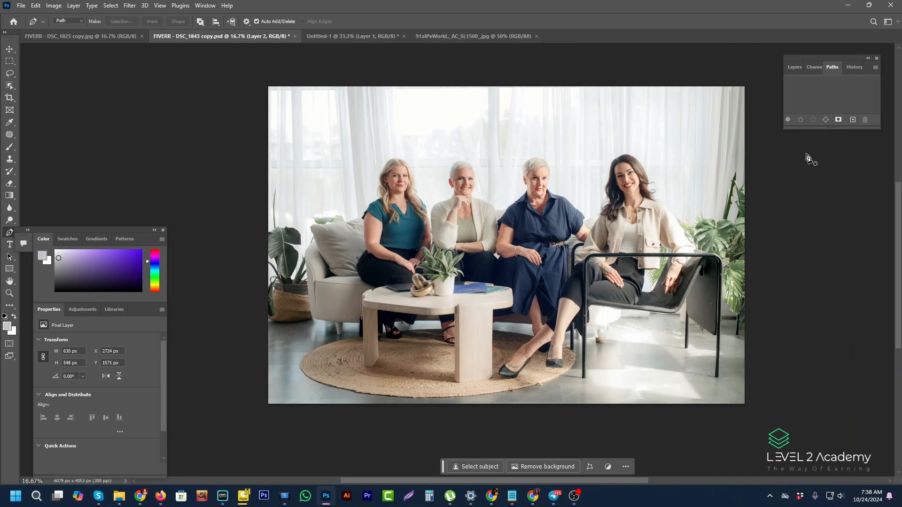
left_click(795, 70)
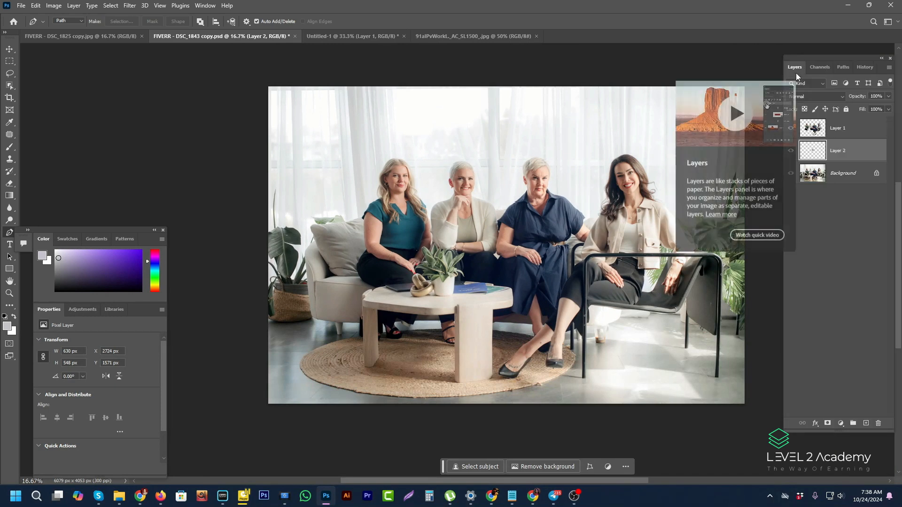
left_click(9, 49)
left_click_drag(861, 151, 853, 123)
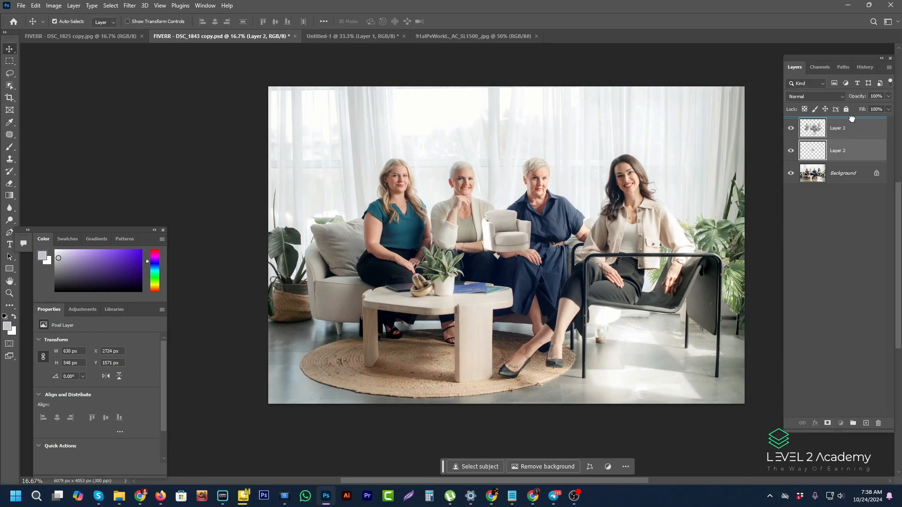
Step: Place the pasted armchair over the sofa's left end and convert its layer to a smart object
left_click_drag(506, 231, 328, 285)
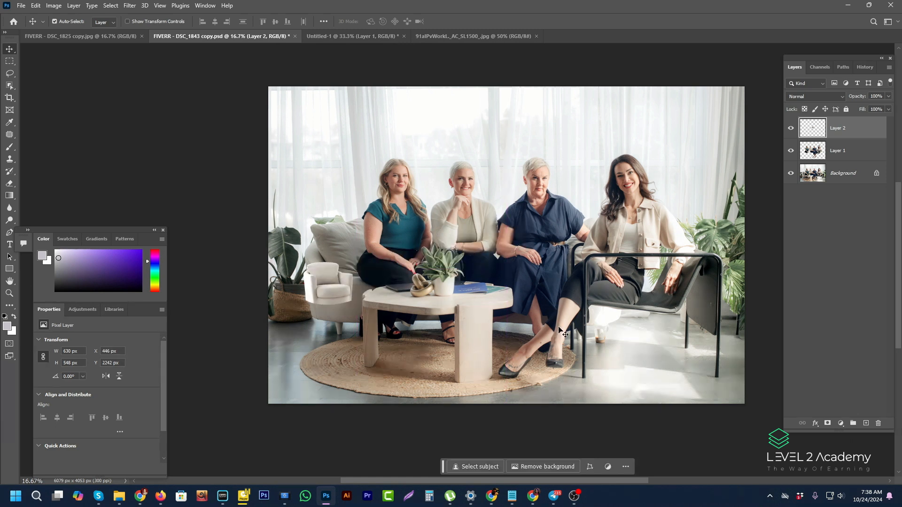
right_click(844, 127)
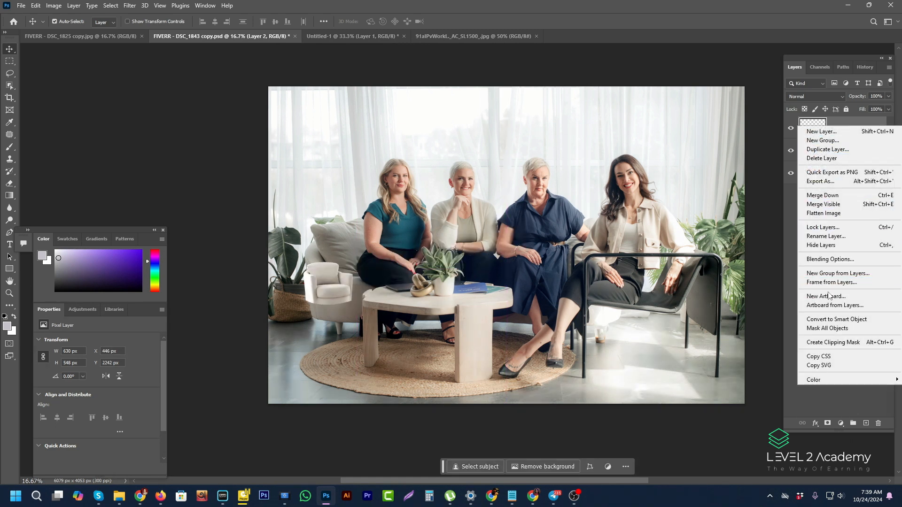
left_click(823, 319)
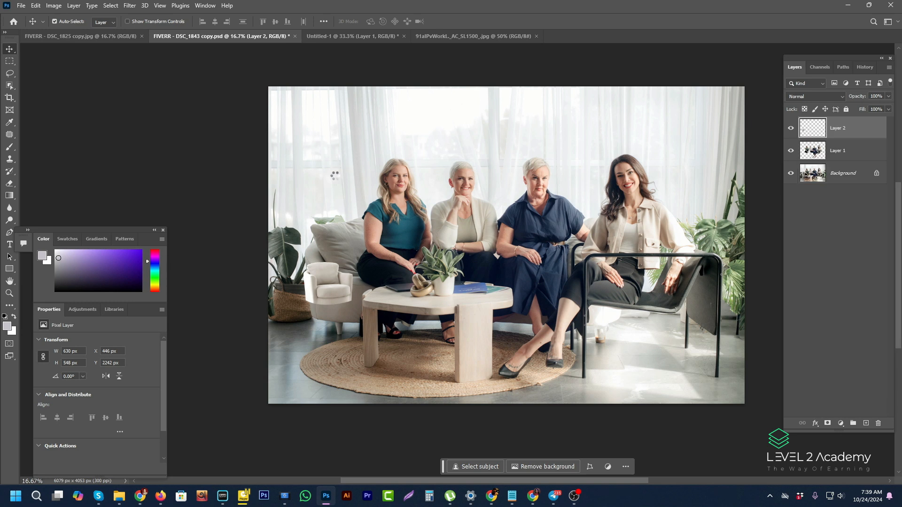
Step: Free-transform the armchair to about 256% width and 216% height, rotated about -5.6°, over the sofa's left end
key("ctrl+t")
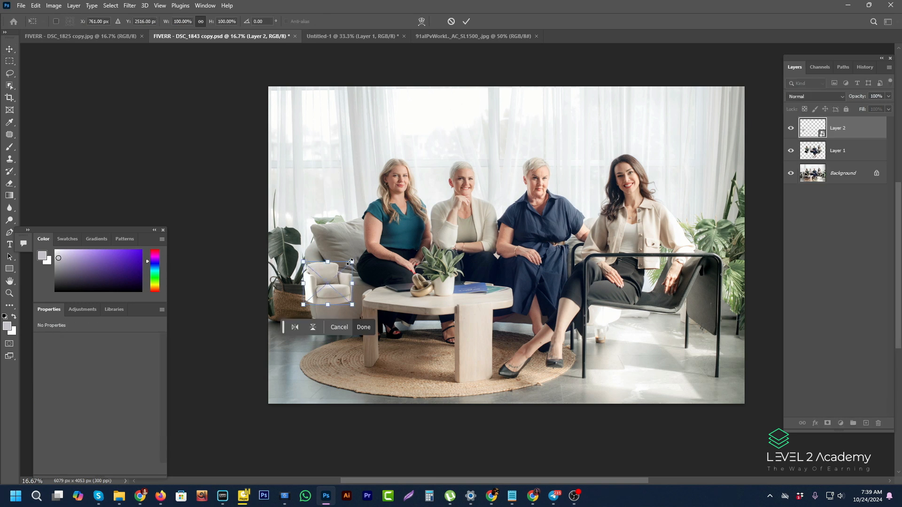
left_click_drag(385, 245, 378, 266)
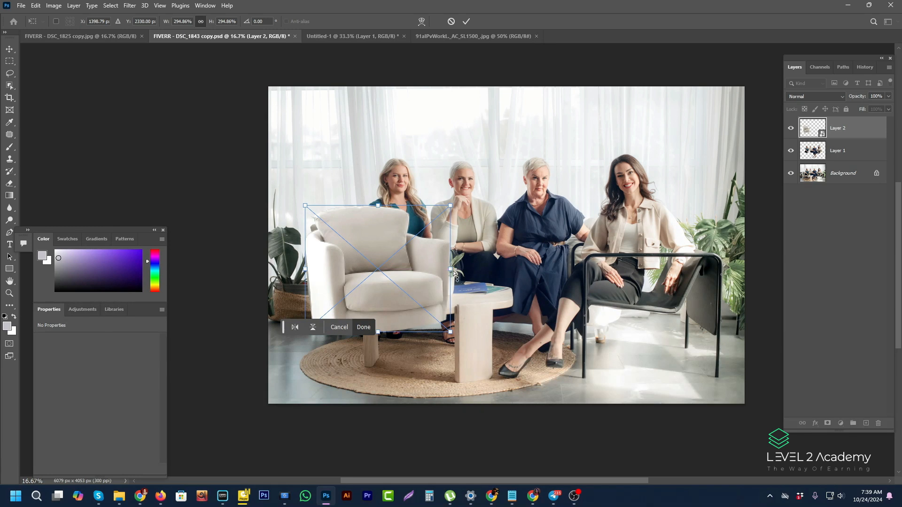
left_click_drag(453, 271, 423, 271)
left_click_drag(420, 202, 421, 222)
mouse_move(408, 277)
left_mouse_down()
mouse_move(417, 273)
mouse_move(404, 271)
left_mouse_up()
left_click_drag(356, 211, 357, 235)
left_click_drag(400, 279, 440, 270)
left_click_drag(388, 298, 369, 311)
Step: Align the armchair with the sofa's left end at 46% opacity, apply the transform and restore the opacity to 100%
left_click(888, 96)
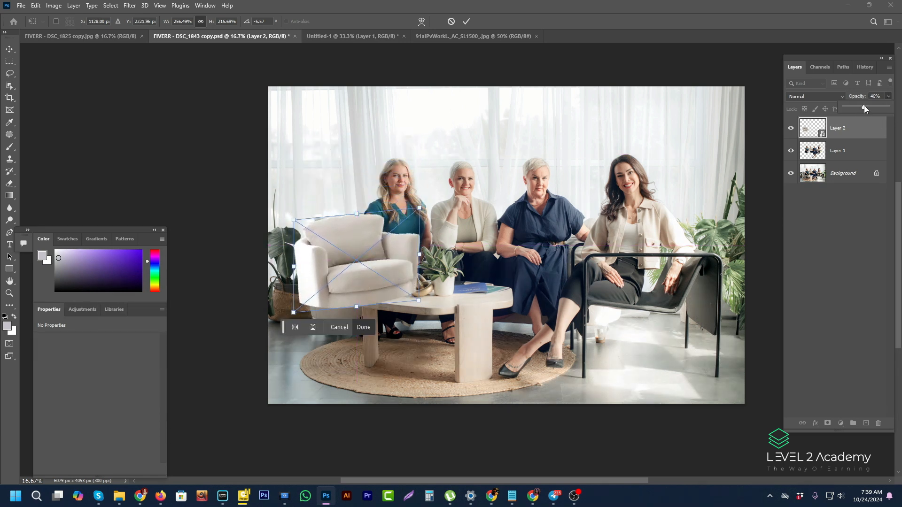
left_click(337, 291, "ctrl")
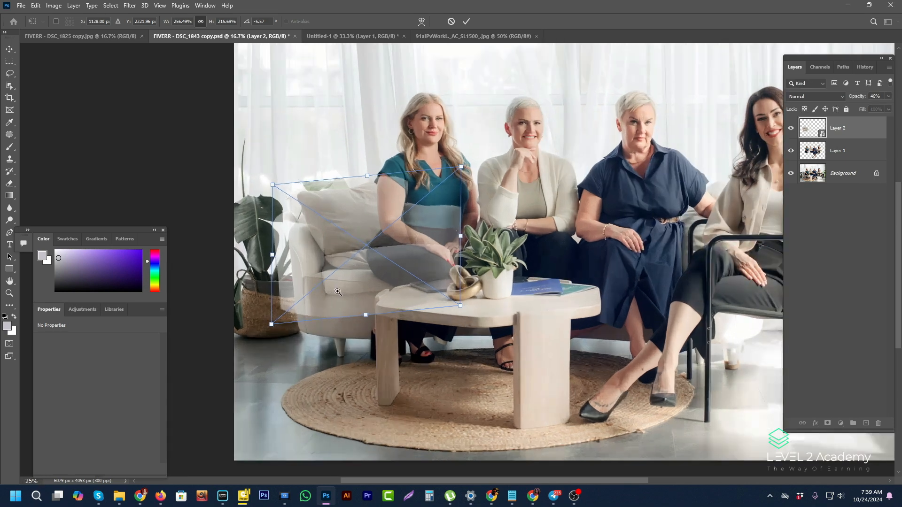
left_click(338, 291, "ctrl")
left_click_drag(354, 263, 353, 287)
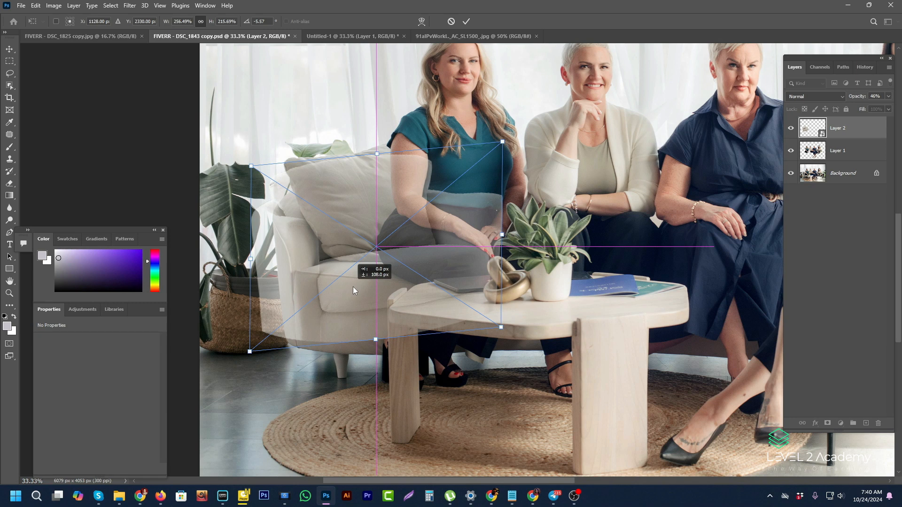
left_click_drag(353, 286, 370, 278)
key("Return")
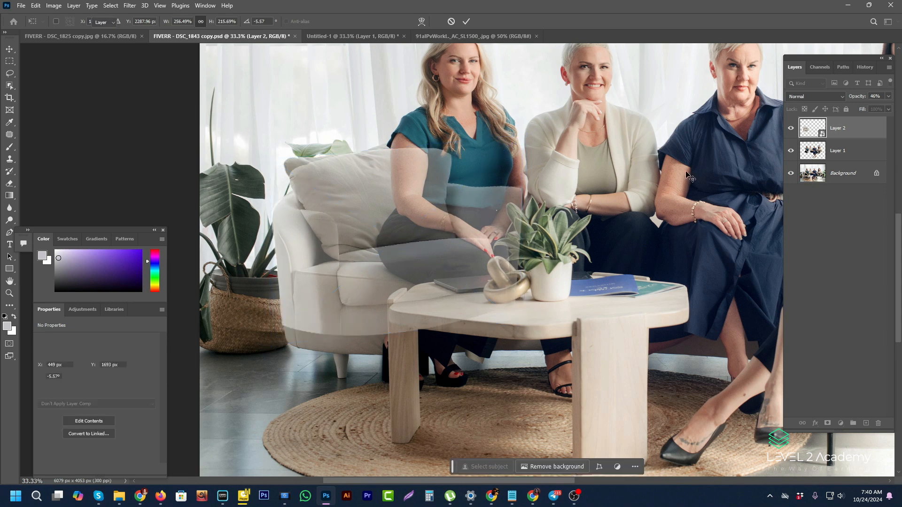
left_click(888, 96)
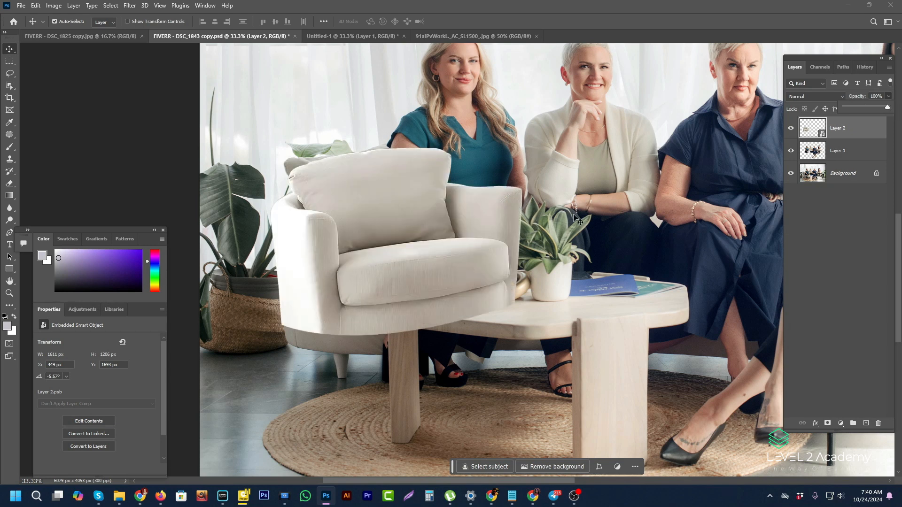
Step: Hide Layer 2 and begin a Pen path up the outer edge of the coffee table's left leg
left_click(791, 130)
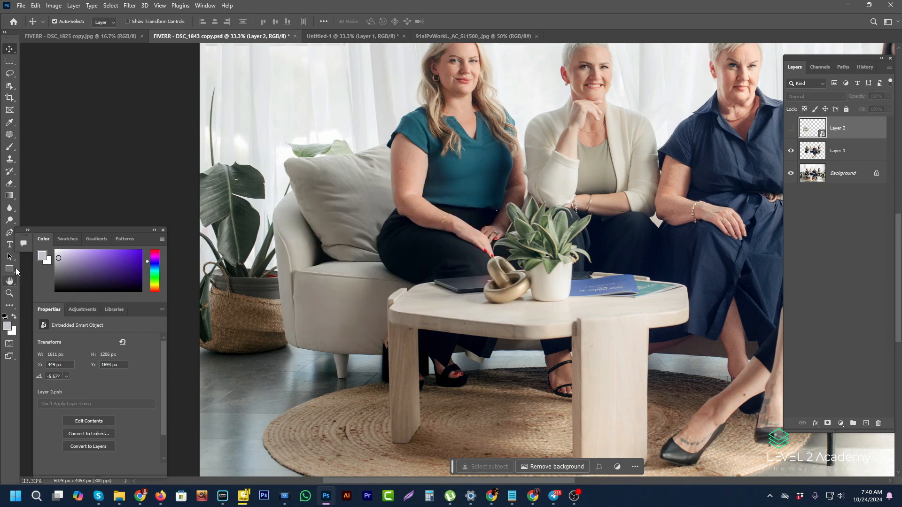
left_click(9, 232)
left_click(408, 318)
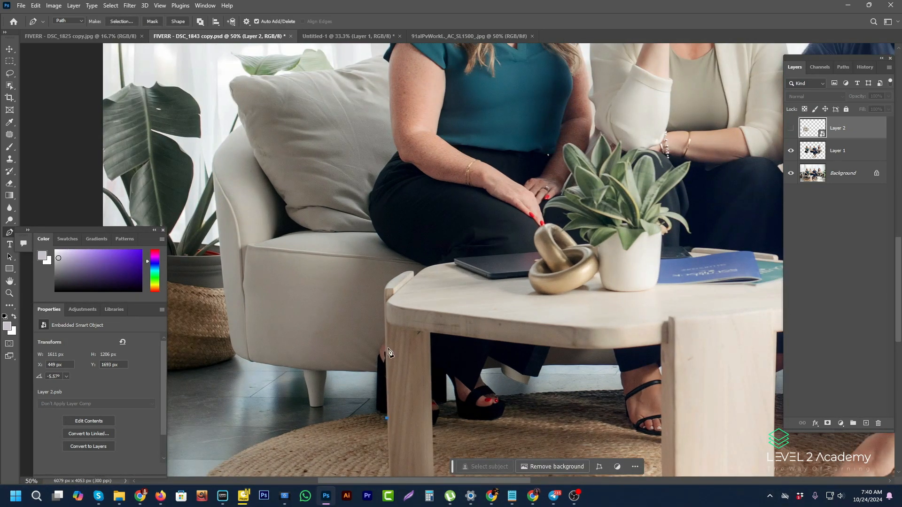
left_click(385, 320)
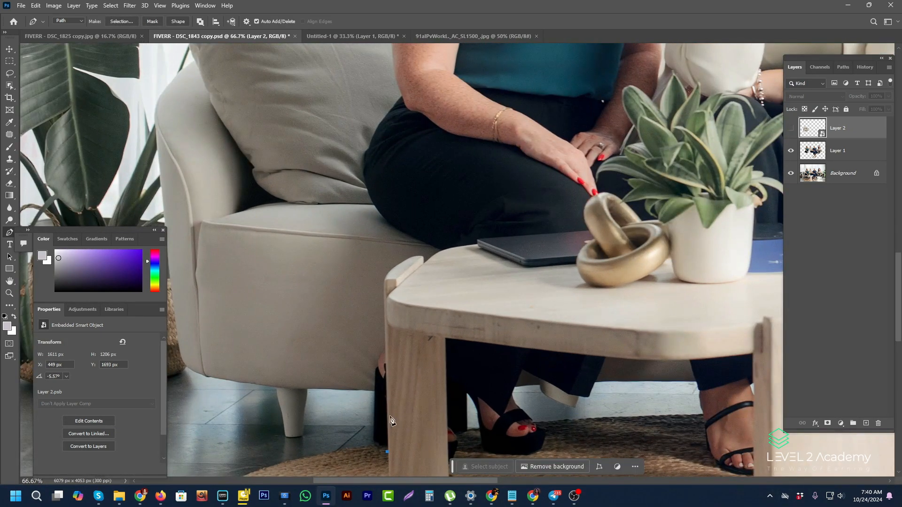
left_click(386, 347)
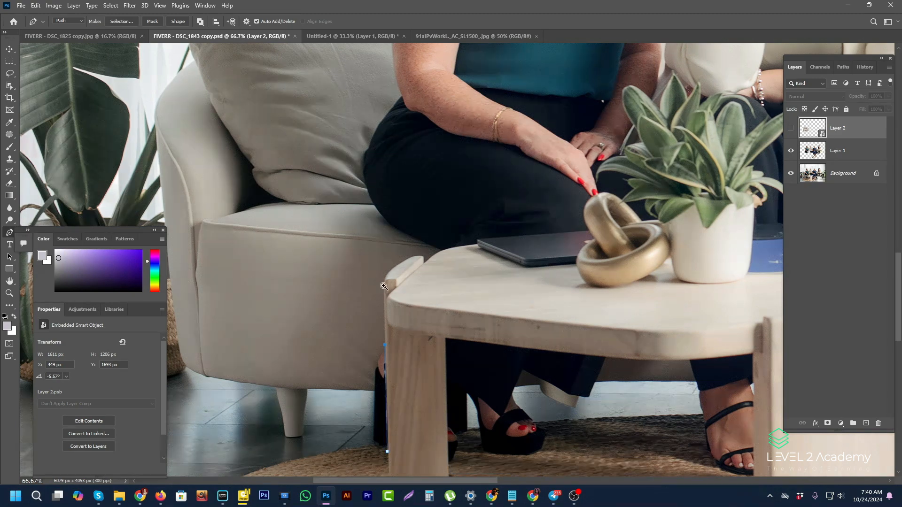
scroll(386, 292, "up", 1)
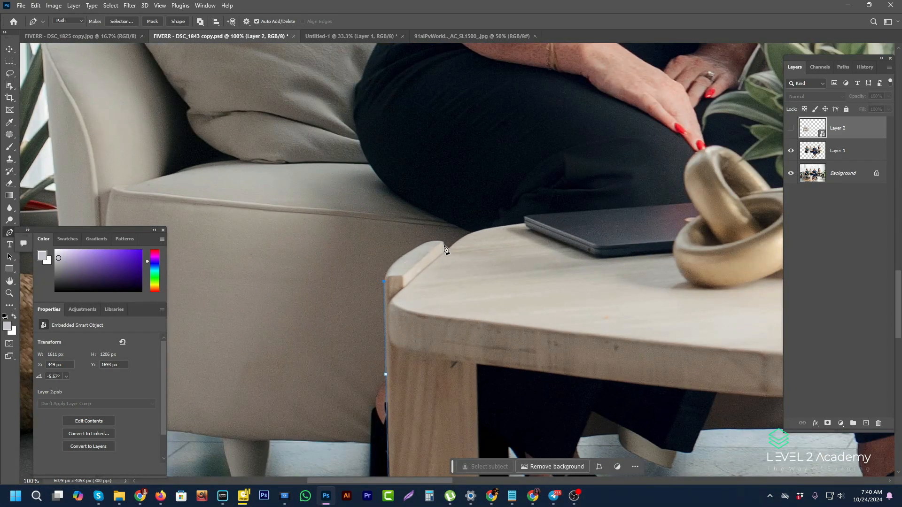
Step: Continue the path around the tabletop's left corner and along its back edge to the laptop's corner
left_click_drag(439, 241, 487, 232)
left_click(440, 242, "alt")
left_click_drag(523, 221, 581, 216)
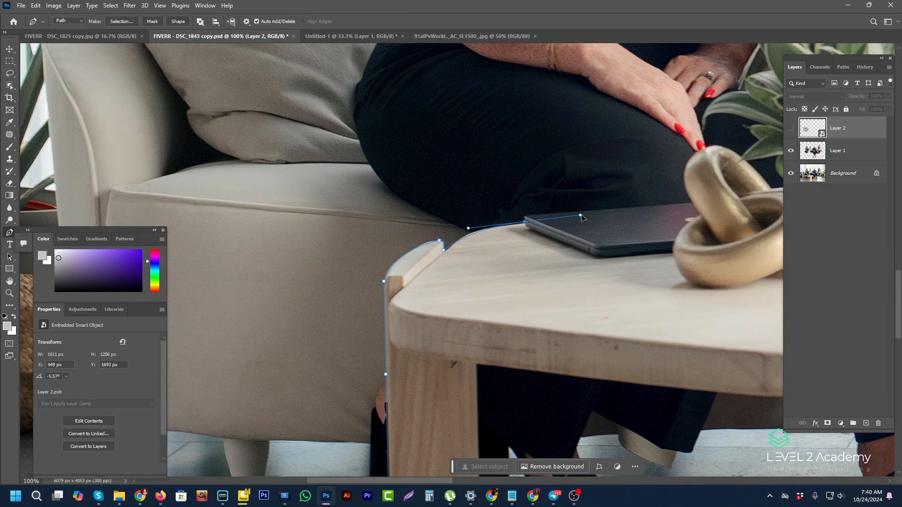
left_click(525, 222, "alt")
left_click(525, 216)
left_click_drag(605, 219, 347, 262)
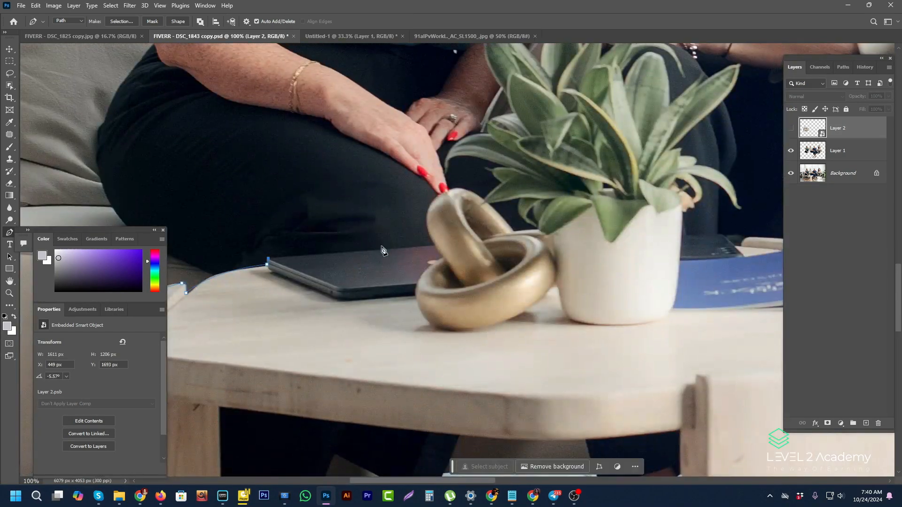
Step: Trace the path along the laptop's back edge, the gold ring ornament and the plant's lower left leaves
left_click(435, 247)
left_click_drag(442, 193, 471, 179)
left_click_drag(483, 199, 506, 222)
left_click_drag(520, 174, 534, 178)
left_click_drag(447, 165, 434, 196)
left_click(487, 133)
left_click_drag(521, 136, 531, 134)
left_click(489, 134, "alt")
Step: Extend the path around the upper left leaves and tips of the potted plant
scroll(497, 161, "down", 1)
left_click_drag(494, 116, 438, 238)
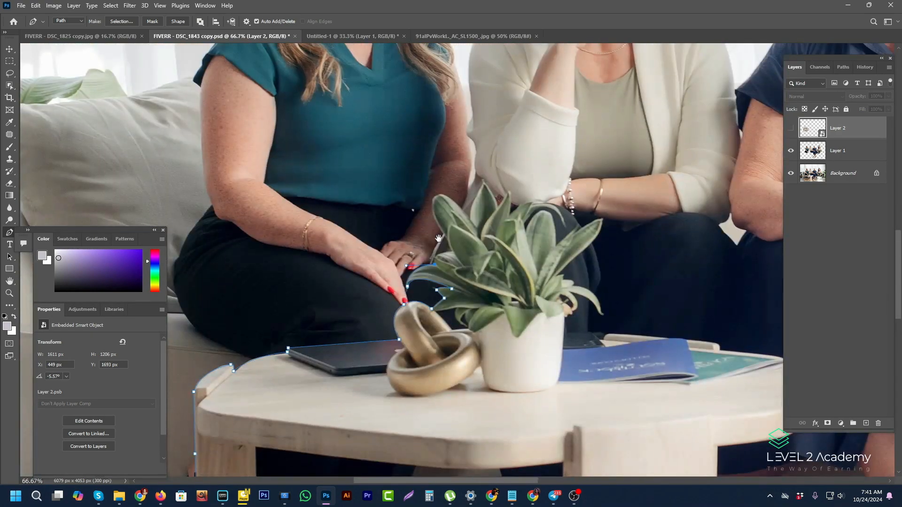
scroll(440, 261, "up", 1)
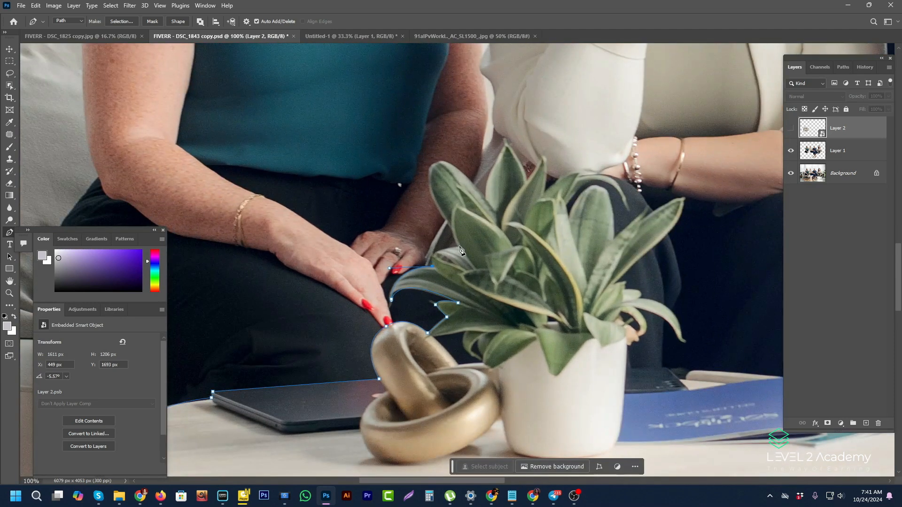
left_click_drag(457, 248, 472, 246)
left_click_drag(432, 167, 442, 145)
left_click(481, 194)
left_click(528, 180, "alt")
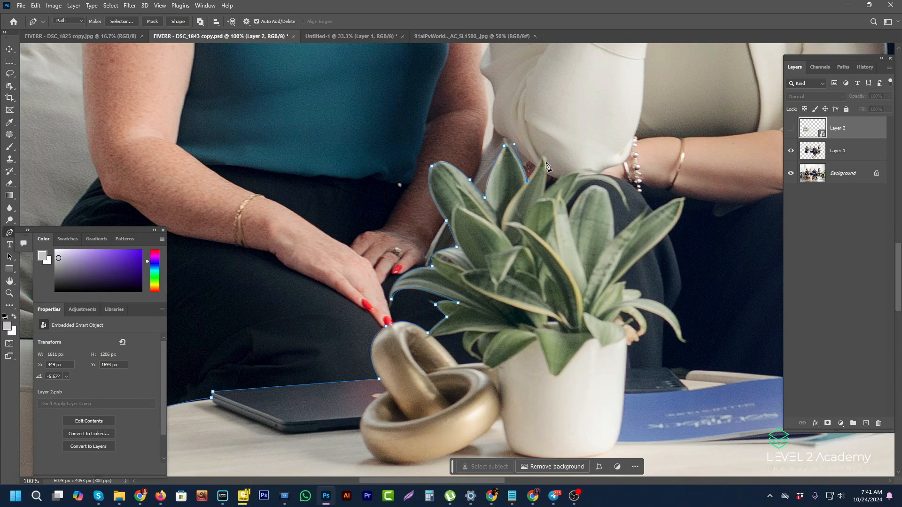
left_click(543, 192, "alt")
Step: Close the path down through the pot and tabletop and back across the rug to the left table leg
scroll(523, 190, "down", 2)
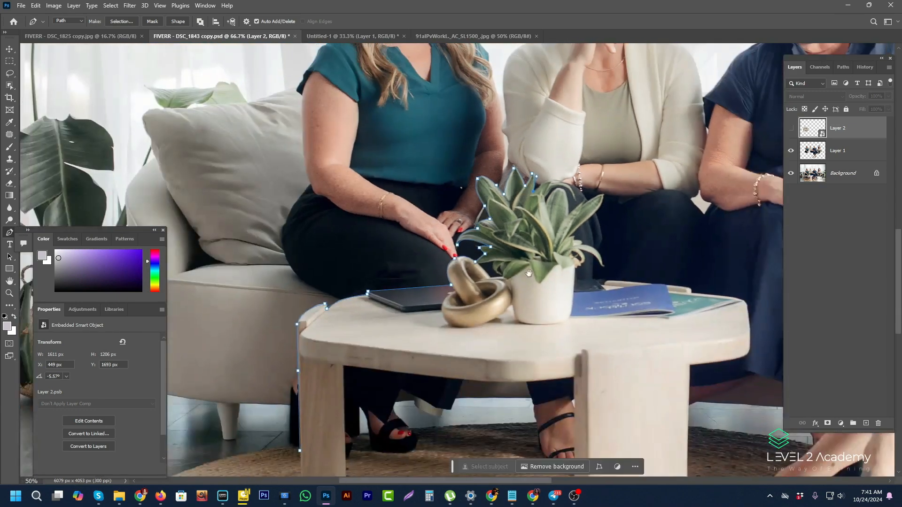
left_click_drag(523, 190, 521, 72)
left_click(601, 365)
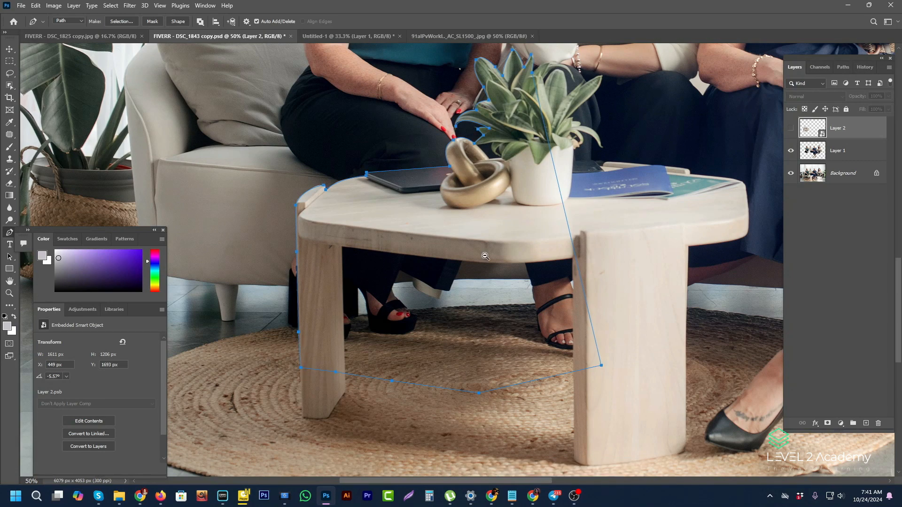
scroll(484, 257, "down", 2)
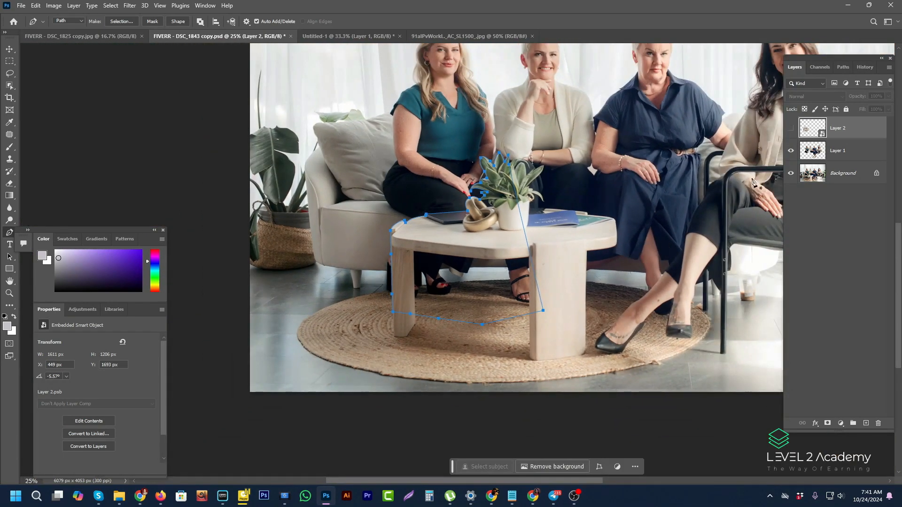
Step: Save the table work path as Path 1 and load it as a selection
left_click(843, 67)
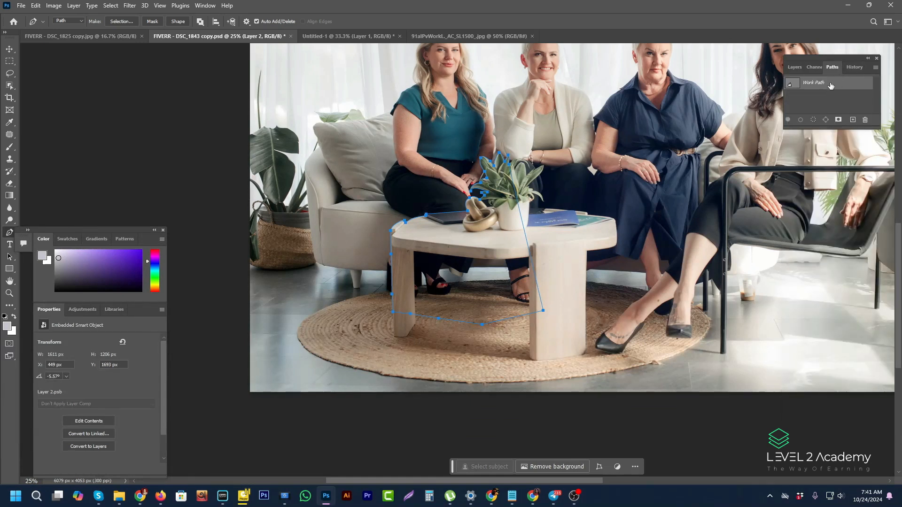
double_click(830, 84)
left_click(511, 153)
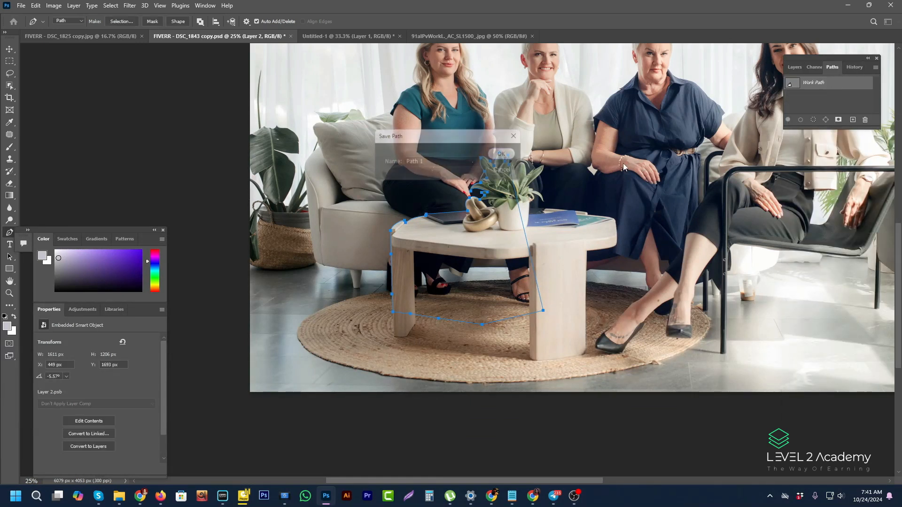
left_click(790, 87, "ctrl")
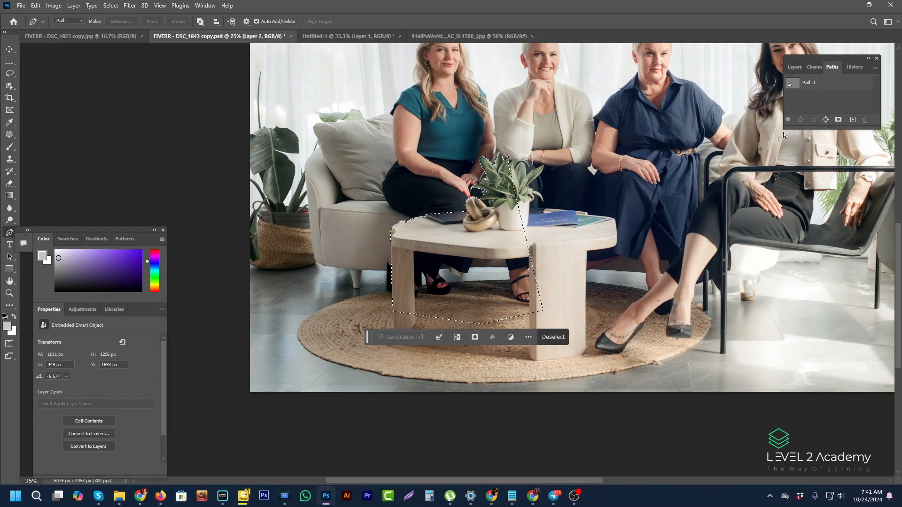
Step: Copy the selected table and plant area from the Background layer to a new layer
left_click(792, 67)
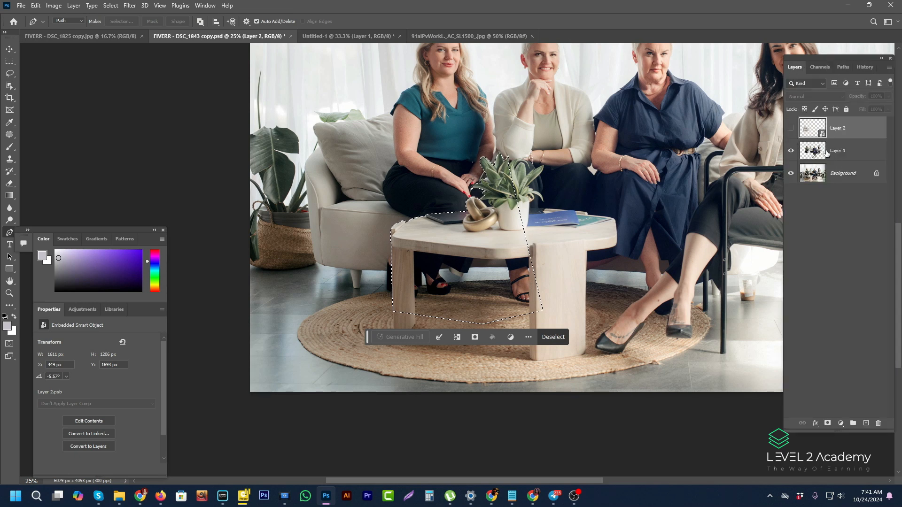
left_click(825, 172)
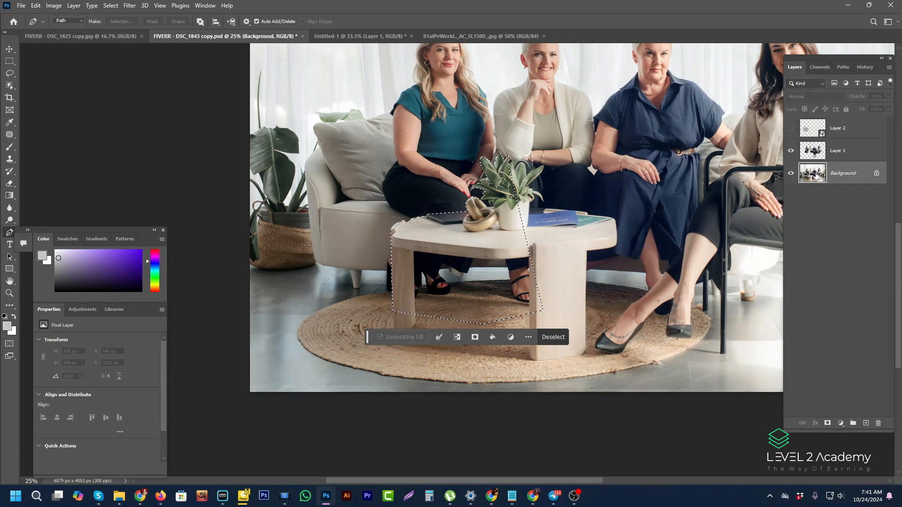
left_click(814, 152)
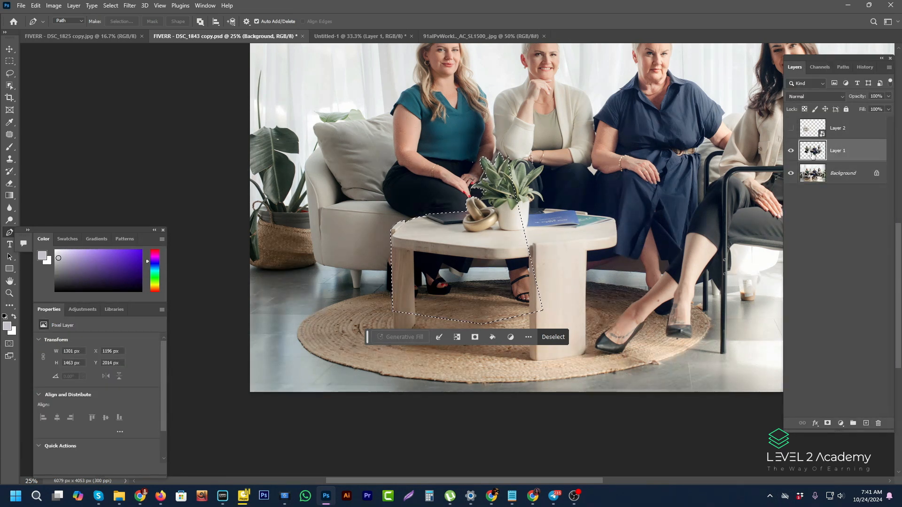
left_click(791, 173)
left_click(791, 172)
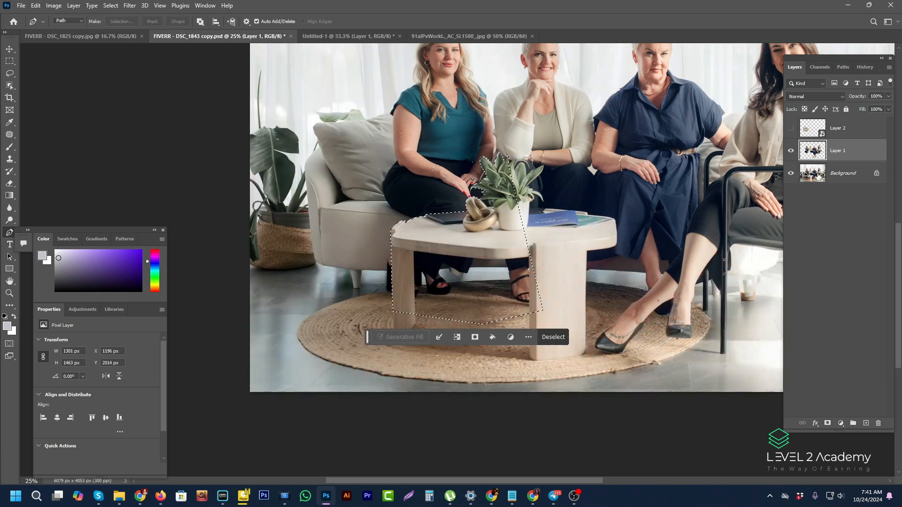
left_click(817, 174)
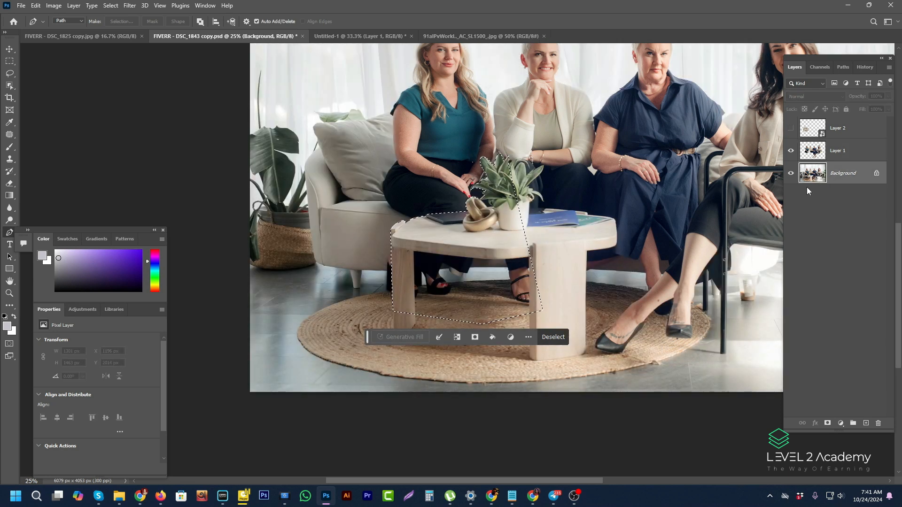
key("ctrl+j")
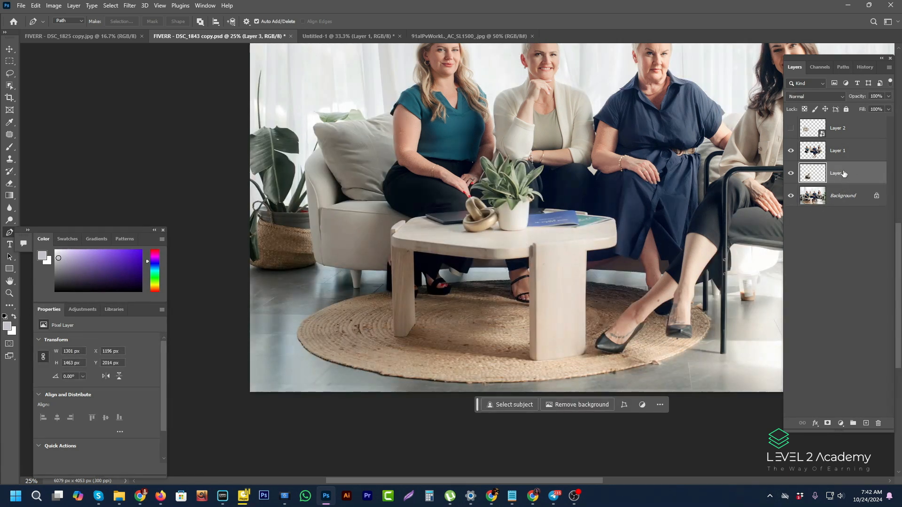
Step: Move the table cut-out layer above Layer 2 and show the armchair layer again
left_click_drag(844, 174, 840, 123)
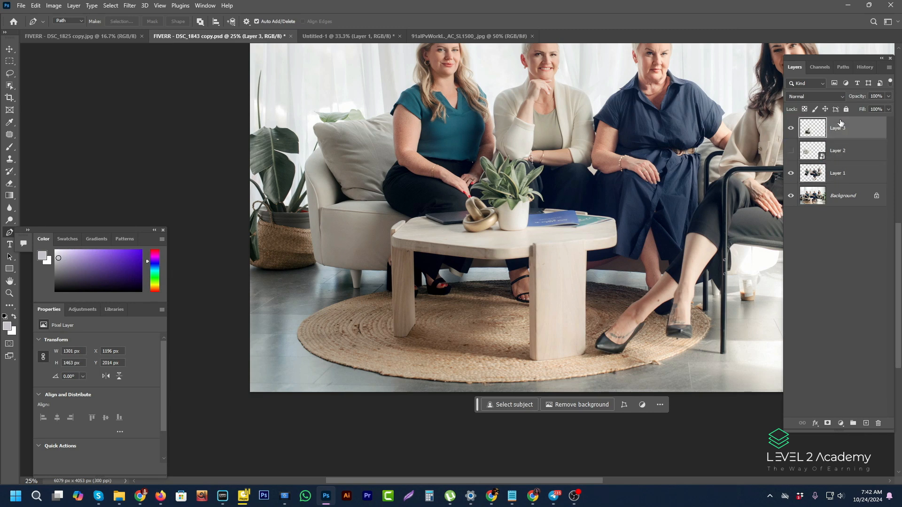
left_click(791, 151)
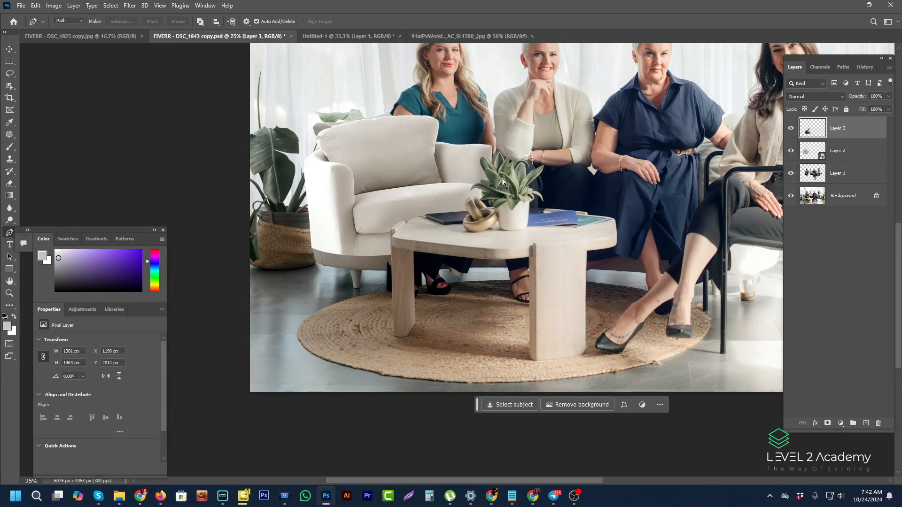
Step: Narrow the armchair on Layer 2 to about 250% width with Free Transform and nudge it slightly toward the floor plant
key("ctrl+t")
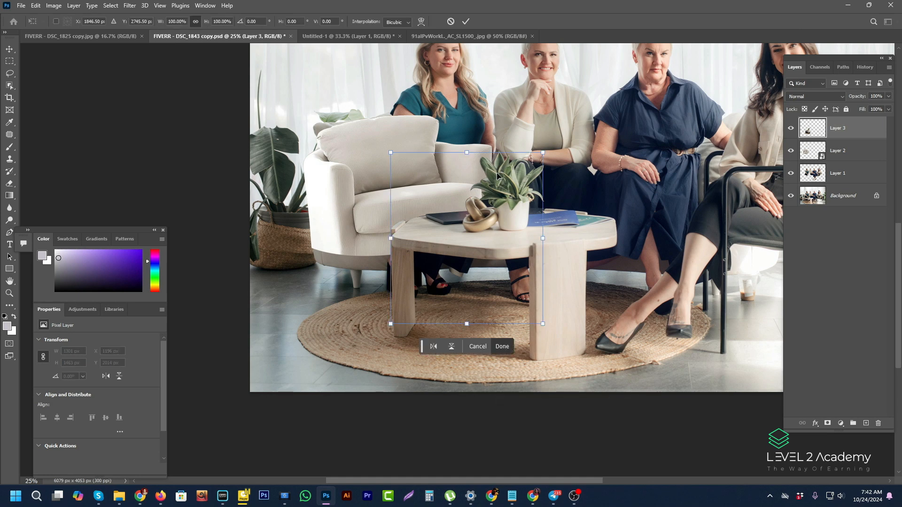
key("Return")
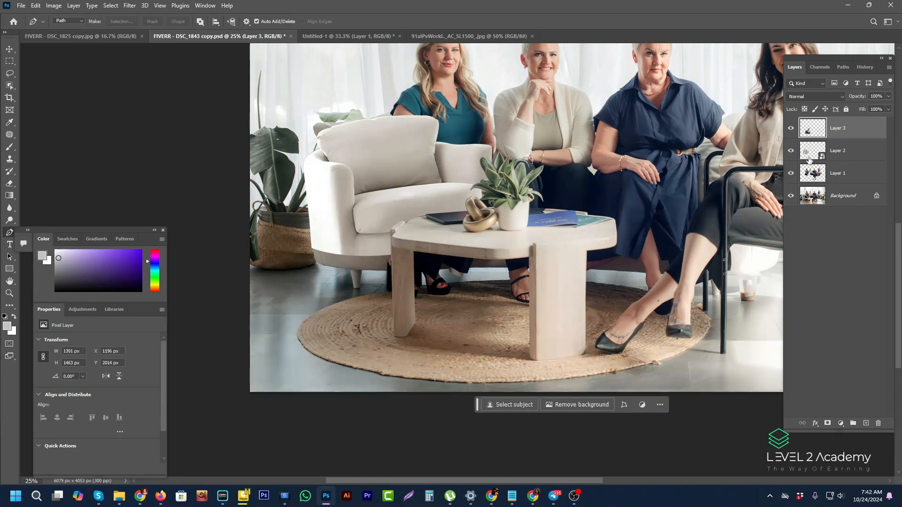
left_click(840, 151)
key("ctrl+t")
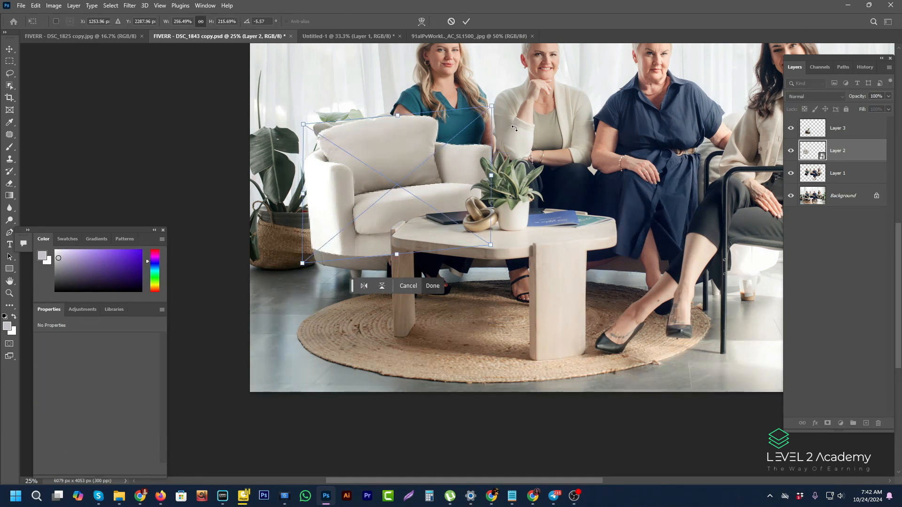
mouse_move(492, 176)
left_mouse_down()
mouse_move(495, 193)
mouse_move(487, 177)
left_mouse_up()
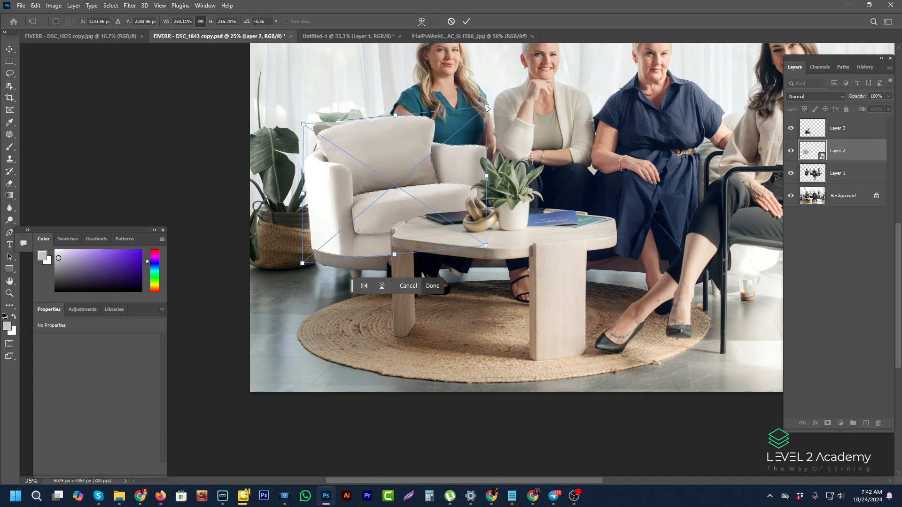
left_click_drag(487, 108, 474, 123)
mouse_move(370, 217)
left_mouse_down()
mouse_move(378, 210)
mouse_move(364, 203)
left_mouse_up()
key("Return")
key("p")
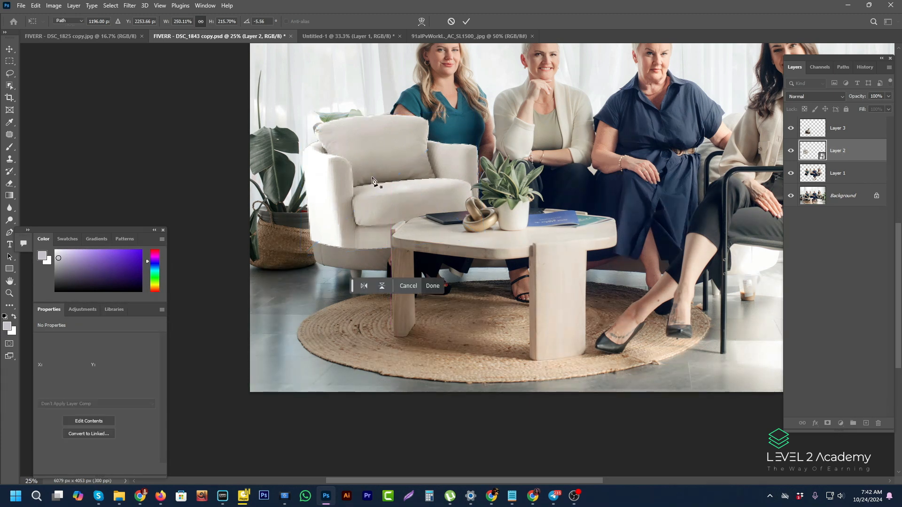
left_click(452, 289)
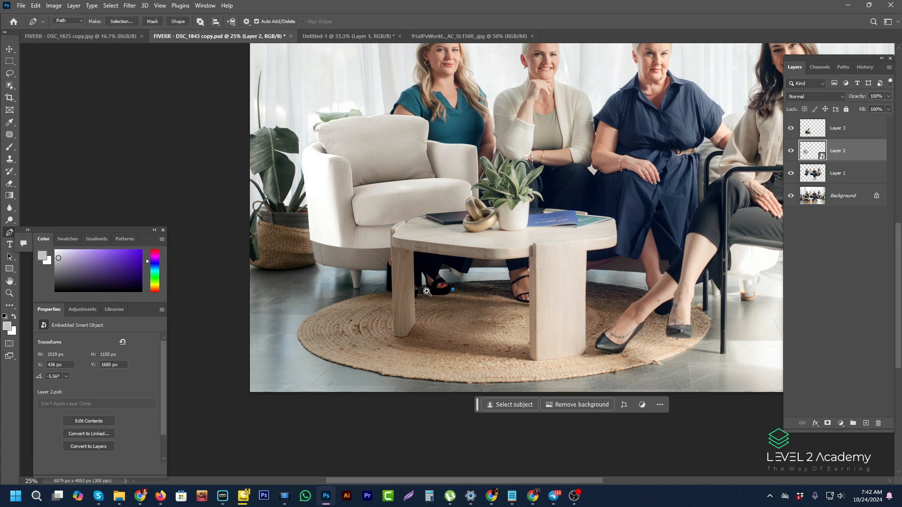
left_click(427, 292, "ctrl")
left_click(427, 292, "ctrl")
left_click(427, 292, "ctrl")
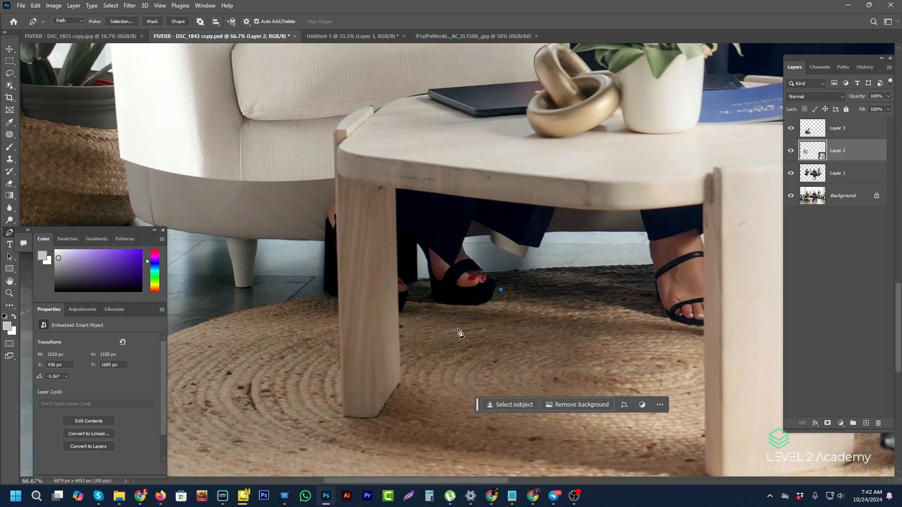
key("ctrl+z")
Step: Check which layers hold the area under the table by toggling Background and Layer 1 visibility, leaving Layer 1 active
left_click(792, 195)
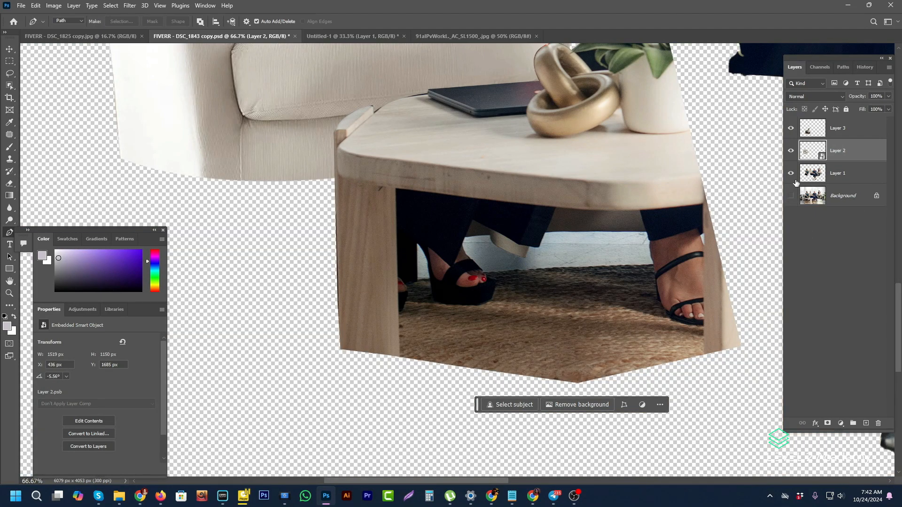
left_click(792, 174)
left_click(792, 174)
left_click(798, 196)
left_click(791, 196)
left_click(841, 173)
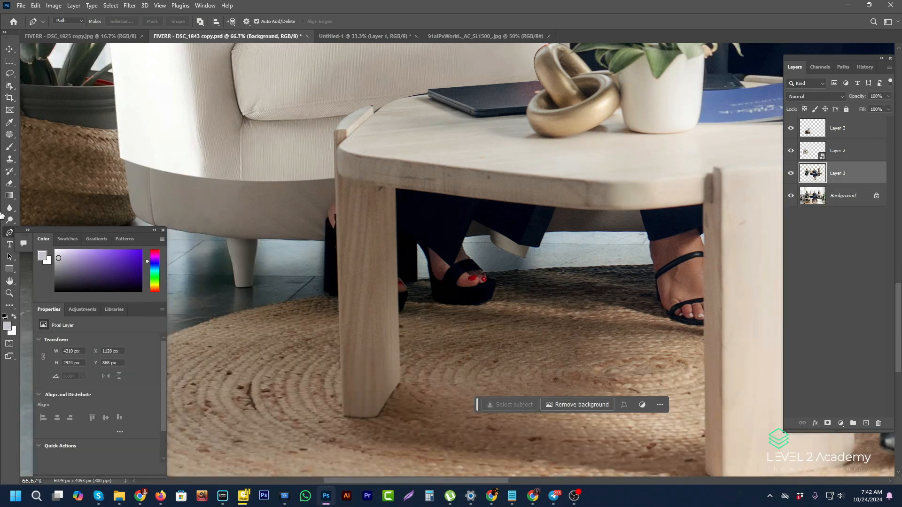
Step: Draw a closed pen path along the rug's back edge and the left table leg's inner side, and load it as a selection
left_click(521, 290)
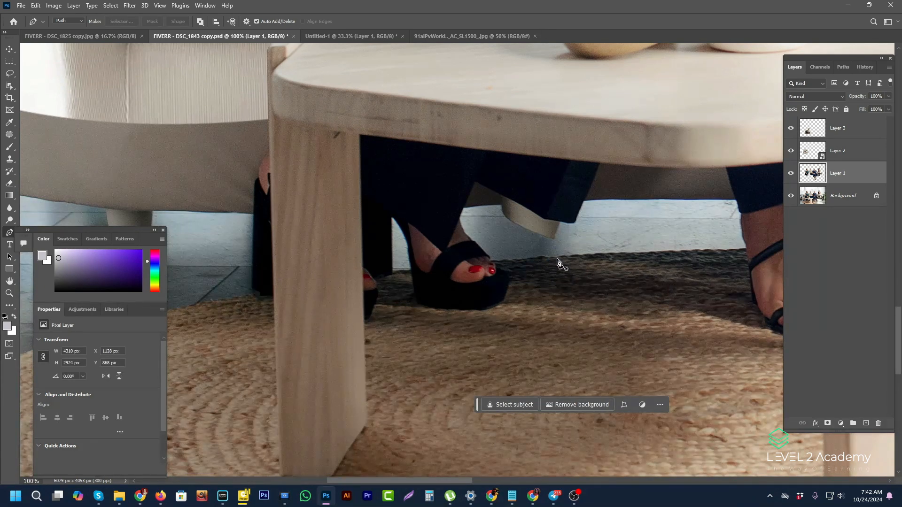
left_click(556, 259)
left_click_drag(493, 261, 467, 266)
left_click(493, 262)
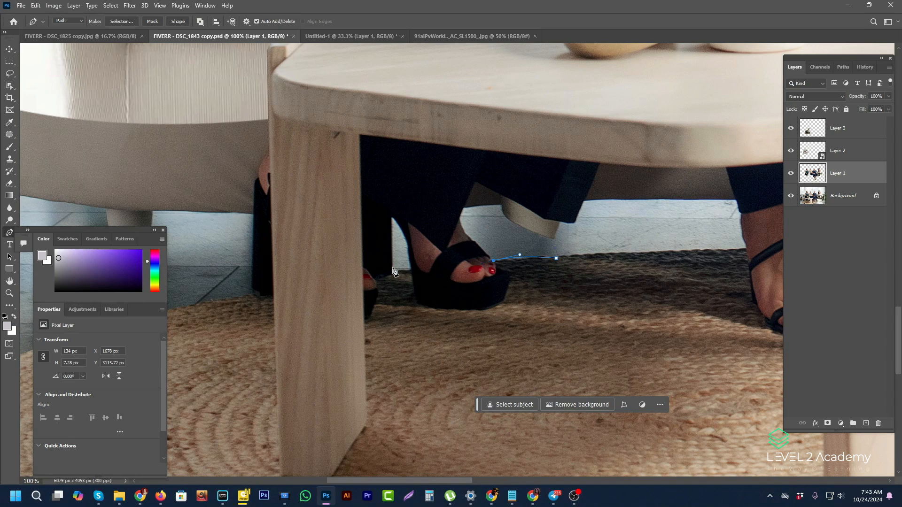
left_click_drag(363, 282, 342, 294)
left_click(367, 422)
left_click(604, 298)
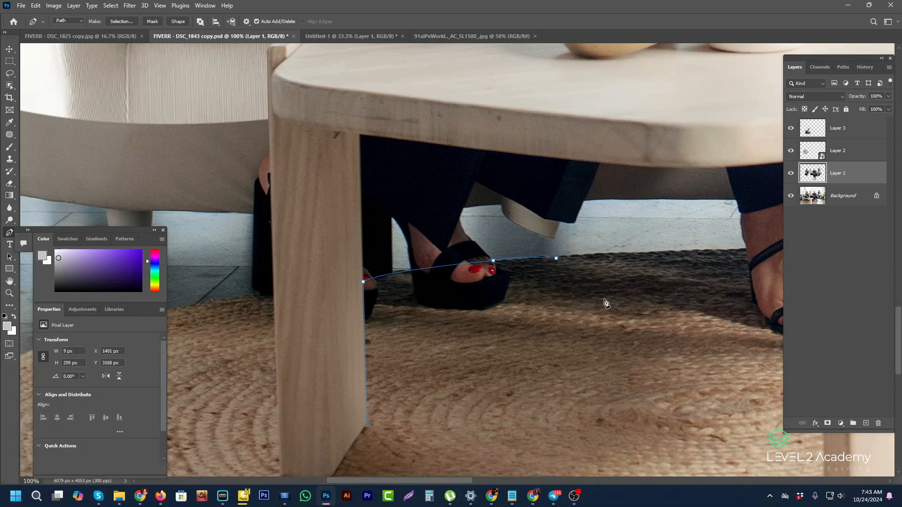
left_click(556, 259)
key("ctrl+Return")
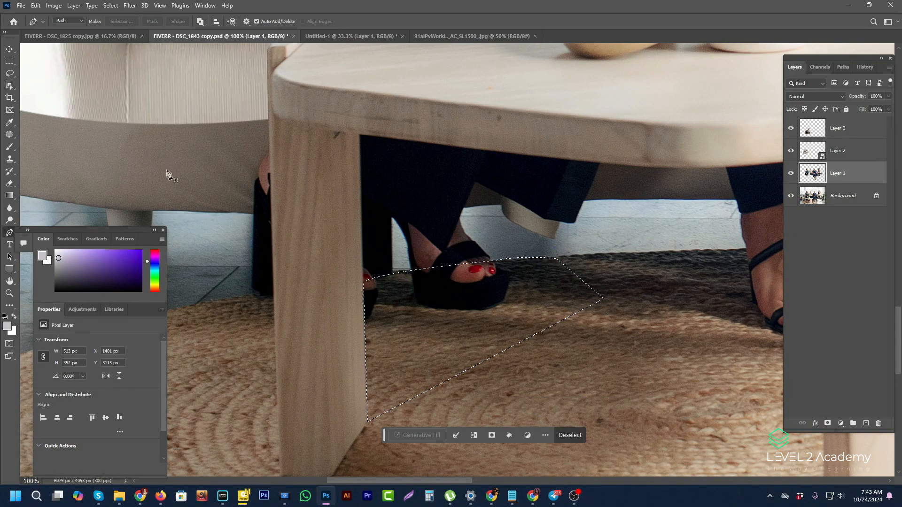
Step: Hide the Background and, on Layer 3, clone rug texture over the black sandals within the selection using a 35 px Clone Stamp, then deselect
left_click(9, 159)
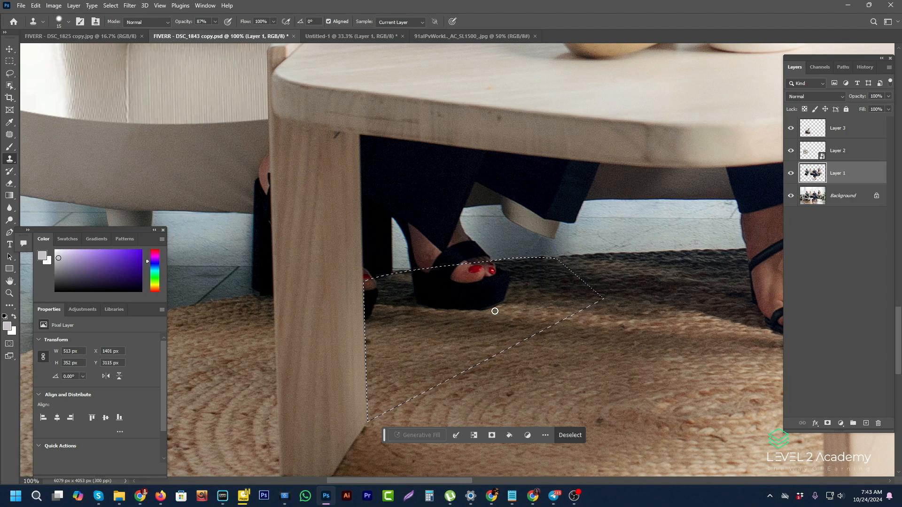
key("bracketright")
left_click(537, 309, "alt")
left_click(813, 198)
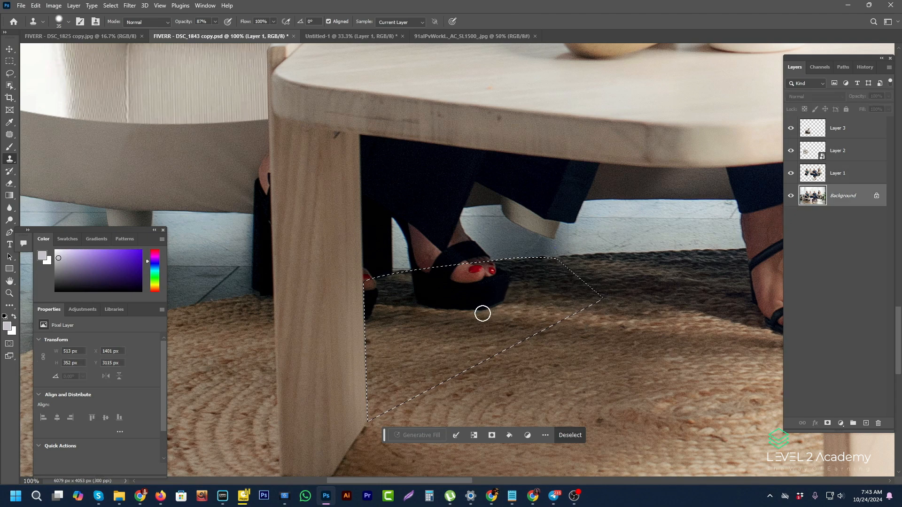
left_click(808, 178)
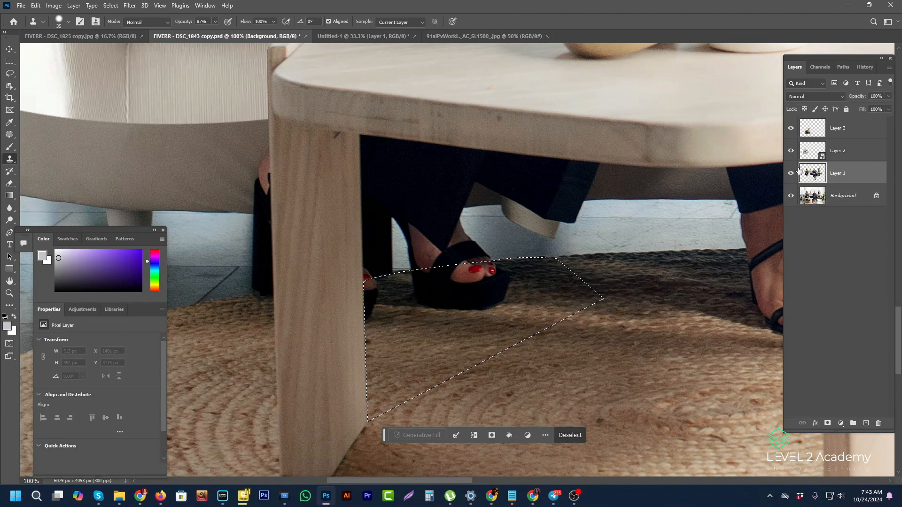
left_click(791, 196)
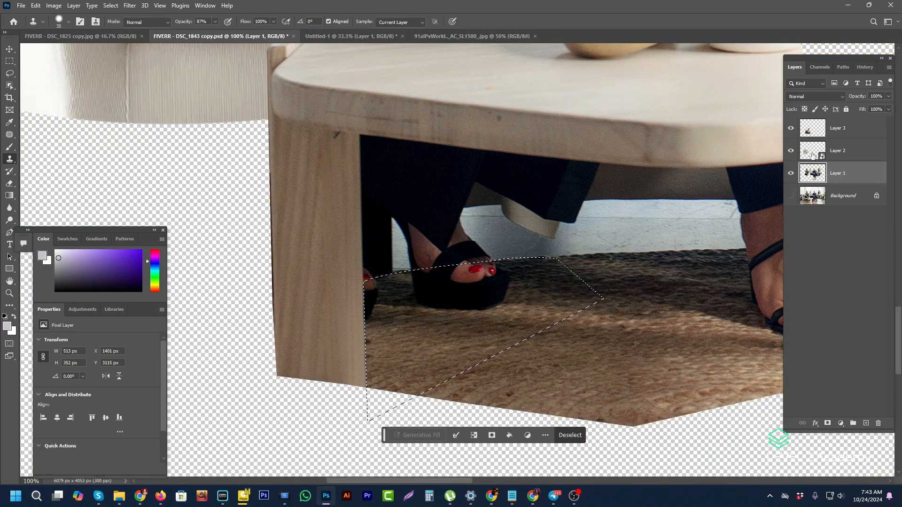
left_click(814, 136)
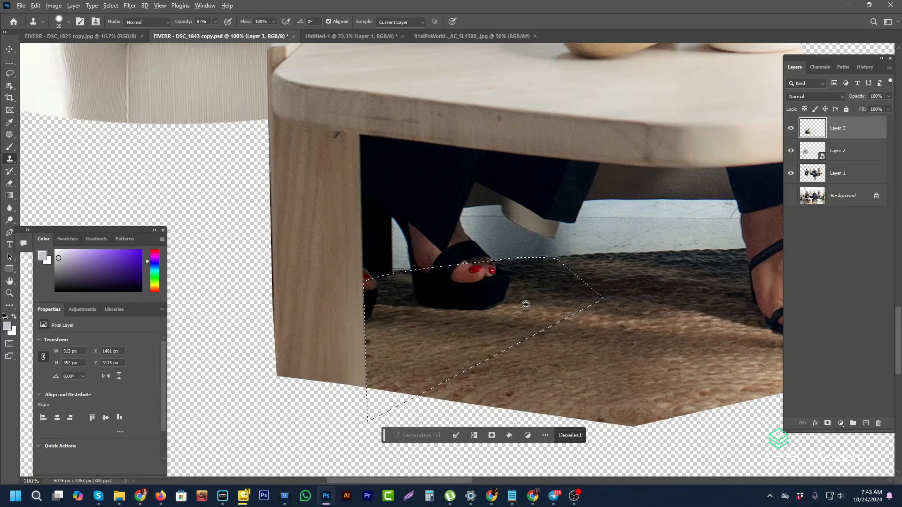
left_click(525, 305, "alt")
left_click_drag(503, 304, 435, 302)
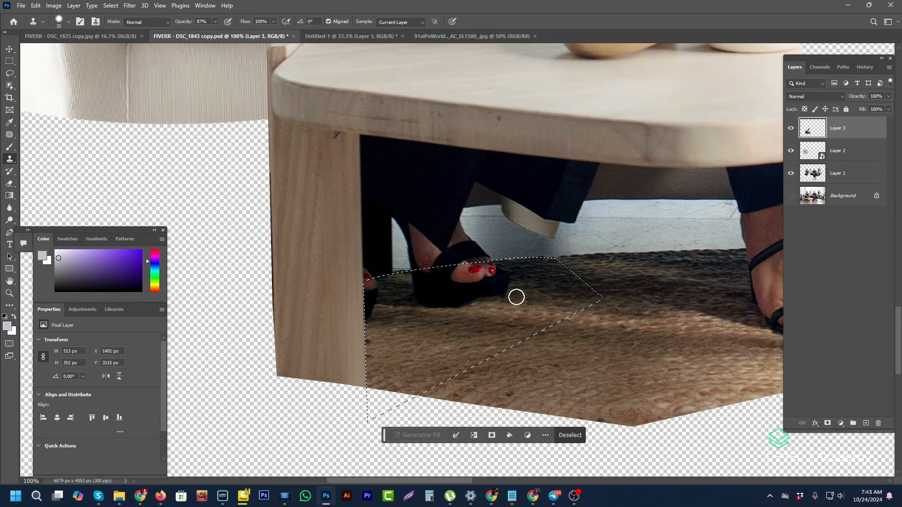
mouse_move(495, 296)
left_mouse_down()
mouse_move(506, 284)
mouse_move(485, 278)
mouse_move(489, 266)
mouse_move(502, 280)
mouse_move(464, 280)
mouse_move(485, 291)
mouse_move(461, 292)
mouse_move(465, 304)
mouse_move(418, 298)
mouse_move(469, 288)
mouse_move(425, 283)
mouse_move(477, 268)
mouse_move(419, 283)
mouse_move(401, 301)
mouse_move(383, 280)
mouse_move(373, 296)
mouse_move(382, 308)
mouse_move(468, 322)
mouse_move(477, 318)
mouse_move(376, 280)
mouse_move(452, 282)
mouse_move(374, 285)
left_mouse_up()
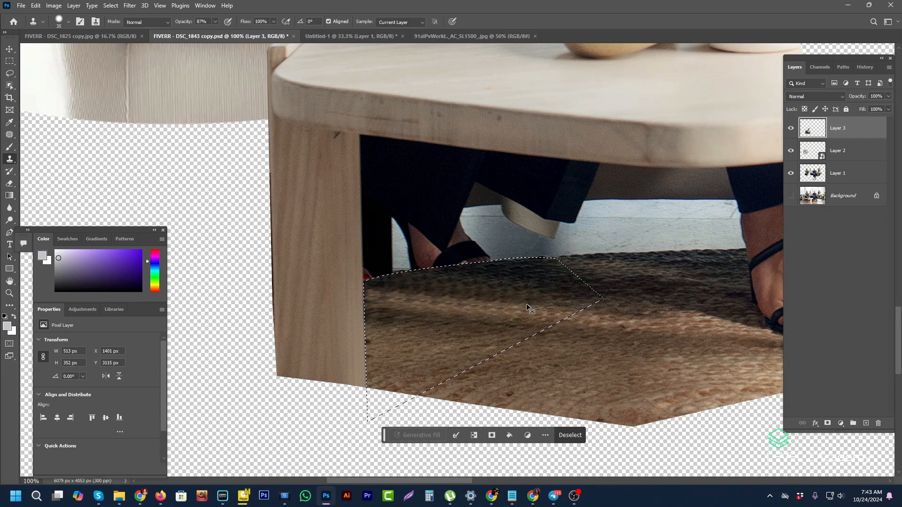
key("ctrl+d")
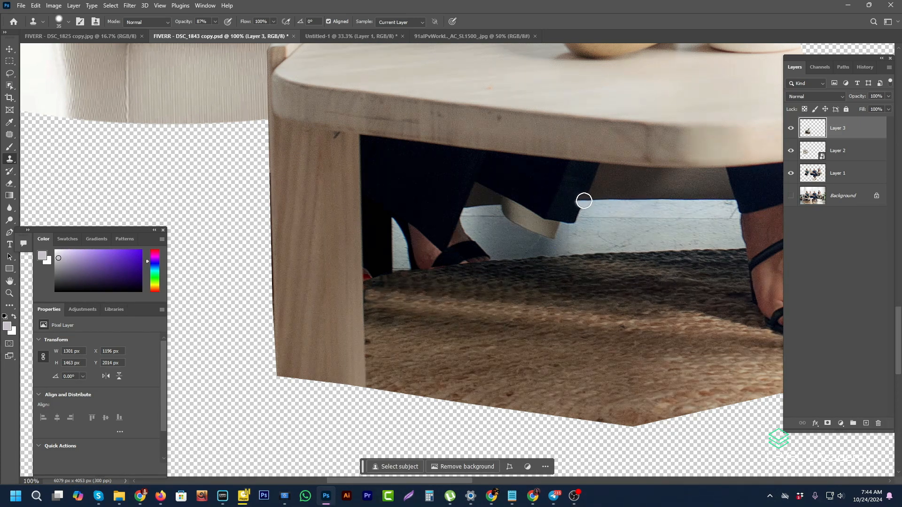
Step: Clone the grey floor over the trouser leg's edge and the sandaled foot under the table on Layer 3
mouse_move(586, 201)
left_mouse_down()
mouse_move(569, 221)
mouse_move(596, 172)
mouse_move(579, 171)
mouse_move(573, 193)
mouse_move(575, 169)
left_mouse_up()
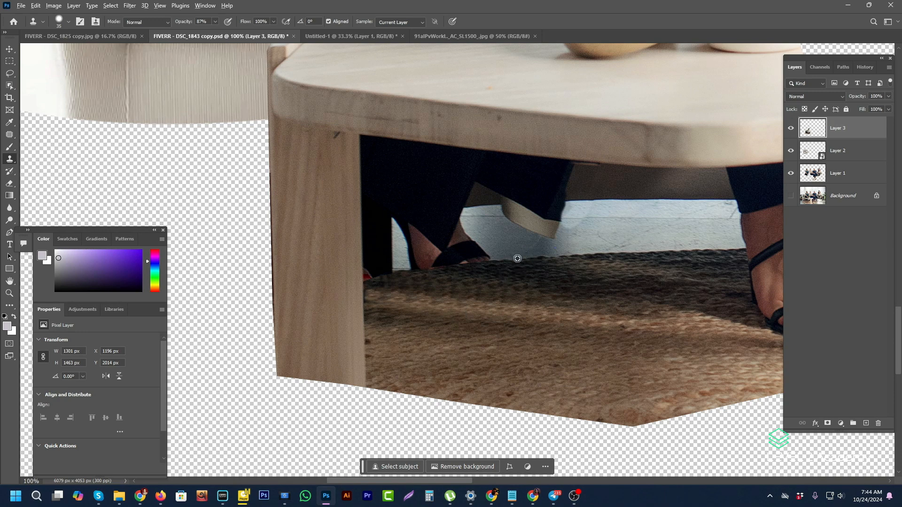
left_click(481, 260, "alt")
mouse_move(486, 259)
left_mouse_down()
mouse_move(454, 265)
mouse_move(478, 247)
mouse_move(464, 247)
mouse_move(471, 241)
mouse_move(459, 243)
mouse_move(454, 221)
mouse_move(457, 252)
mouse_move(442, 256)
mouse_move(443, 230)
mouse_move(459, 252)
mouse_move(443, 252)
mouse_move(434, 234)
mouse_move(467, 248)
mouse_move(421, 256)
mouse_move(415, 230)
mouse_move(485, 228)
left_mouse_up()
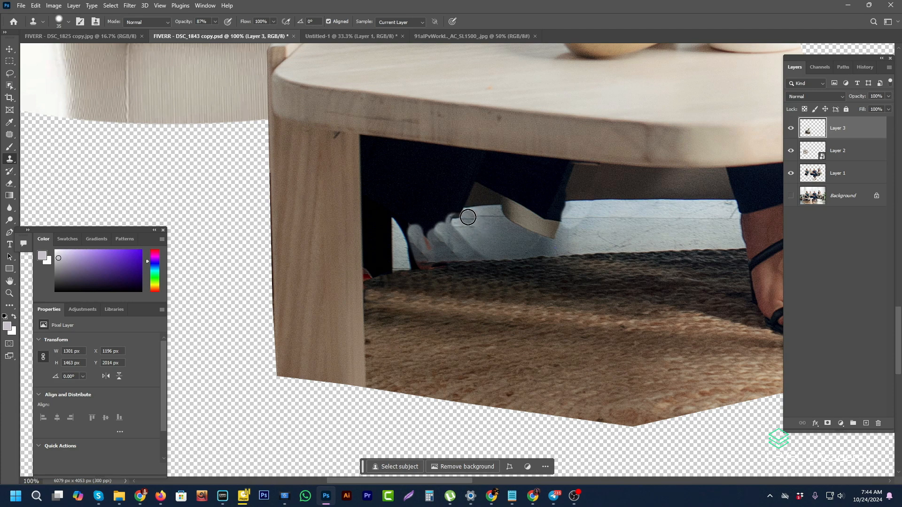
mouse_move(467, 214)
left_mouse_down()
mouse_move(423, 213)
mouse_move(469, 212)
mouse_move(461, 210)
left_mouse_up()
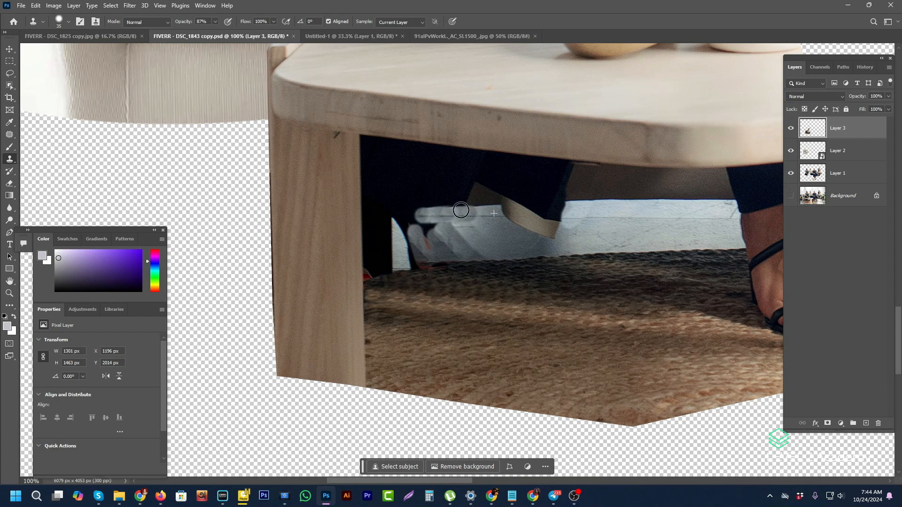
Step: With a 35 px brush at 0% hardness, extend the cloned floor over the remaining heel and dark shapes up to the left table leg
left_click(68, 22)
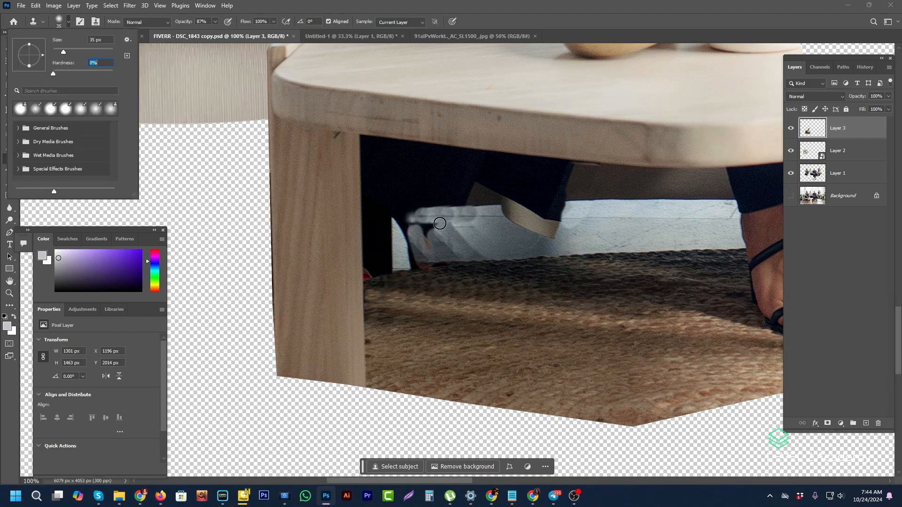
left_click(478, 216, "alt")
mouse_move(447, 215)
left_mouse_down()
mouse_move(369, 215)
mouse_move(416, 212)
mouse_move(412, 228)
mouse_move(435, 232)
mouse_move(431, 226)
mouse_move(435, 238)
mouse_move(449, 233)
mouse_move(482, 252)
mouse_move(427, 229)
mouse_move(445, 245)
mouse_move(406, 239)
left_mouse_up()
mouse_move(416, 232)
left_mouse_down()
mouse_move(378, 228)
mouse_move(394, 245)
mouse_move(402, 230)
mouse_move(415, 250)
mouse_move(411, 264)
mouse_move(402, 232)
mouse_move(383, 229)
mouse_move(380, 252)
mouse_move(380, 229)
mouse_move(365, 223)
mouse_move(413, 216)
mouse_move(371, 228)
mouse_move(367, 260)
mouse_move(369, 226)
mouse_move(371, 253)
mouse_move(433, 252)
mouse_move(377, 259)
mouse_move(415, 245)
mouse_move(388, 236)
mouse_move(403, 230)
mouse_move(472, 233)
left_mouse_up()
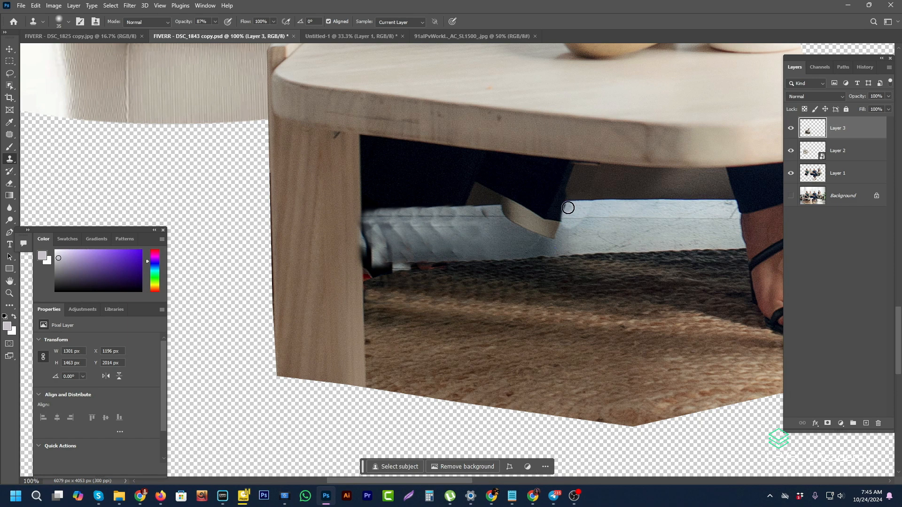
Step: Clone floor over the cream trouser hem, even out the floor strip down to the rug, and clean the table leg's inner edge
mouse_move(559, 203)
left_mouse_down()
mouse_move(509, 206)
mouse_move(567, 208)
mouse_move(511, 215)
mouse_move(513, 207)
mouse_move(568, 221)
mouse_move(517, 221)
mouse_move(566, 232)
left_mouse_up()
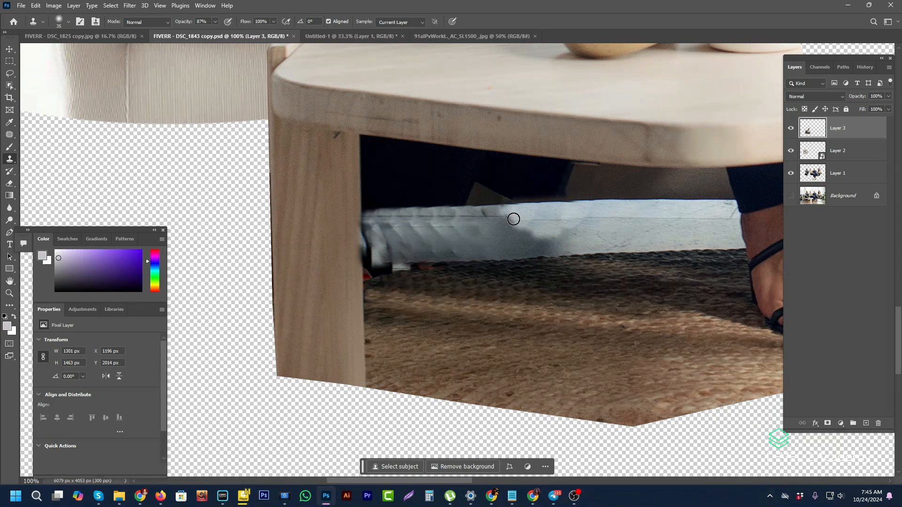
mouse_move(513, 219)
left_mouse_down()
mouse_move(537, 218)
mouse_move(363, 219)
mouse_move(535, 213)
mouse_move(373, 224)
mouse_move(369, 247)
mouse_move(371, 263)
mouse_move(509, 256)
left_mouse_up()
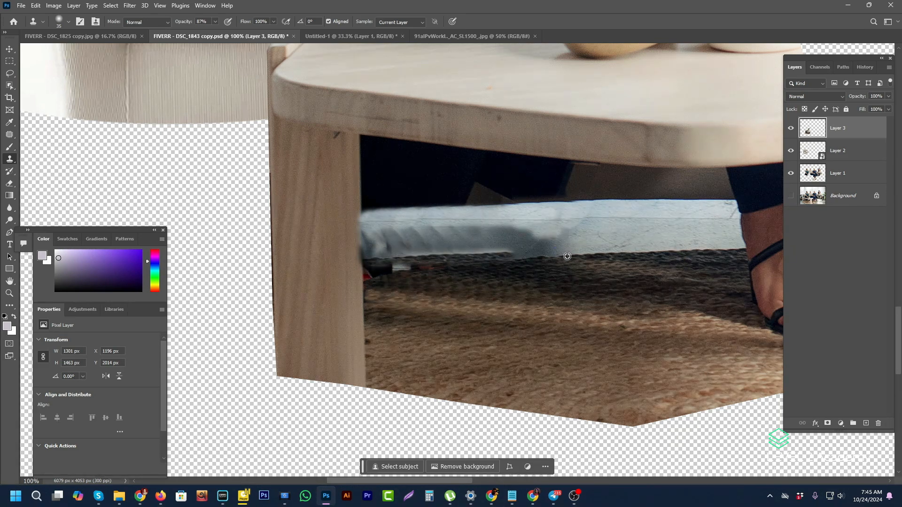
mouse_move(540, 257)
left_mouse_down()
mouse_move(388, 263)
mouse_move(370, 266)
mouse_move(442, 261)
mouse_move(367, 278)
mouse_move(367, 247)
mouse_move(374, 263)
mouse_move(584, 248)
mouse_move(378, 252)
mouse_move(542, 236)
mouse_move(363, 232)
mouse_move(364, 256)
mouse_move(373, 238)
left_mouse_up()
mouse_move(436, 250)
left_mouse_down()
mouse_move(374, 251)
mouse_move(369, 234)
mouse_move(371, 253)
mouse_move(381, 241)
mouse_move(507, 240)
mouse_move(393, 247)
mouse_move(507, 238)
mouse_move(433, 230)
mouse_move(540, 236)
left_mouse_up()
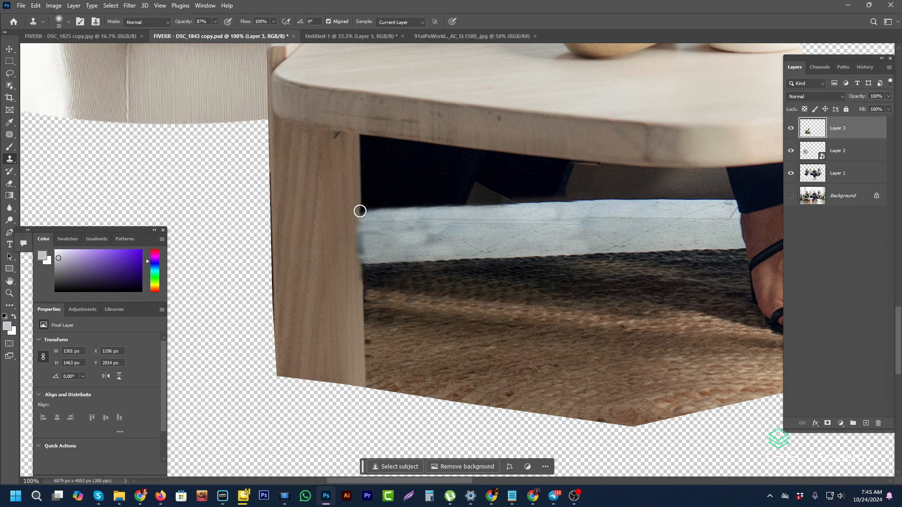
left_click_drag(362, 228, 359, 300)
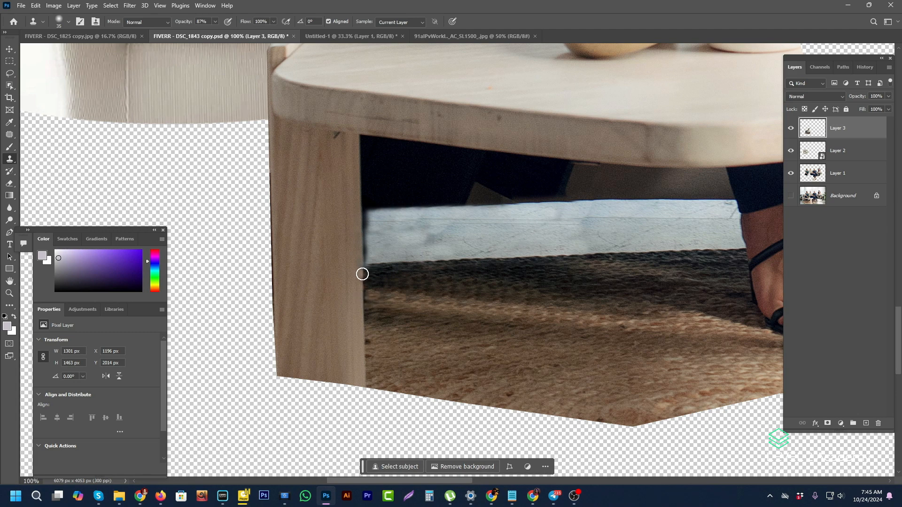
Step: Review the retouched table area and armchair against the whole picture with the Background layer shown
left_click(454, 198, "alt")
left_click(454, 198, "alt")
left_click(454, 198, "alt")
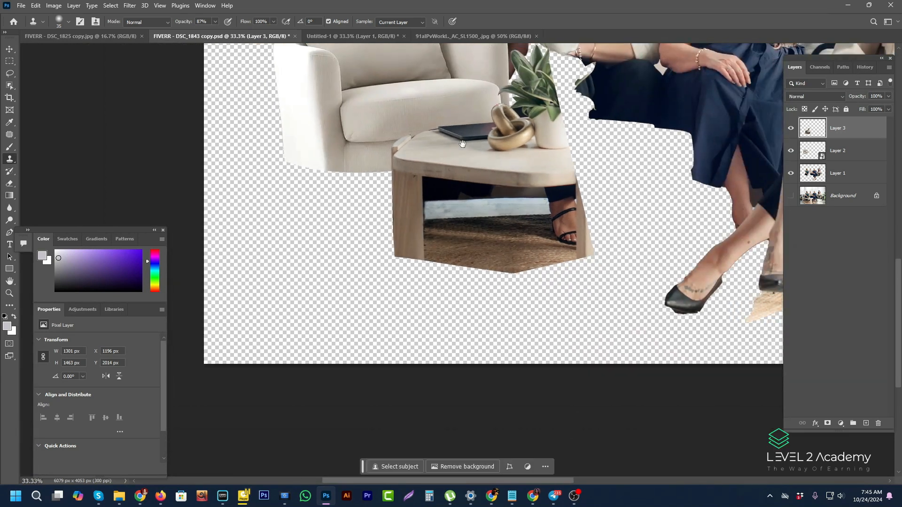
left_click_drag(631, 162, 635, 277)
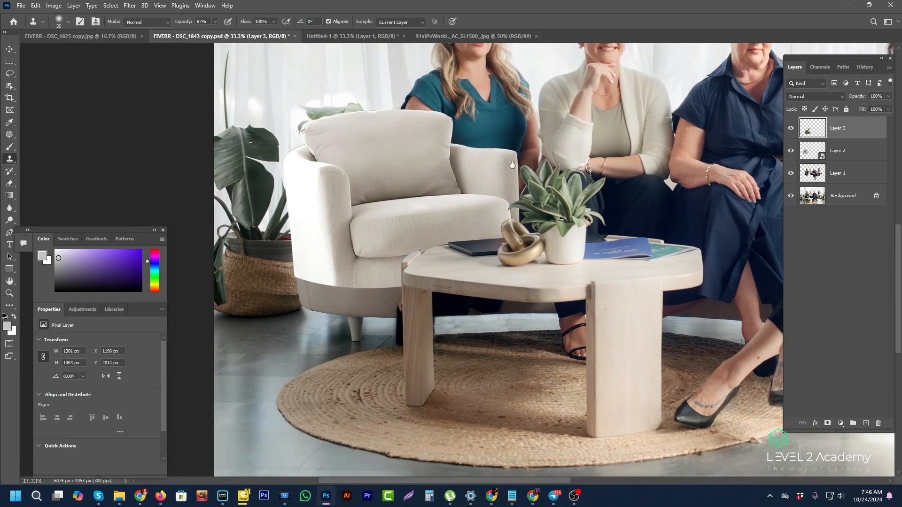
left_click_drag(561, 173, 498, 255)
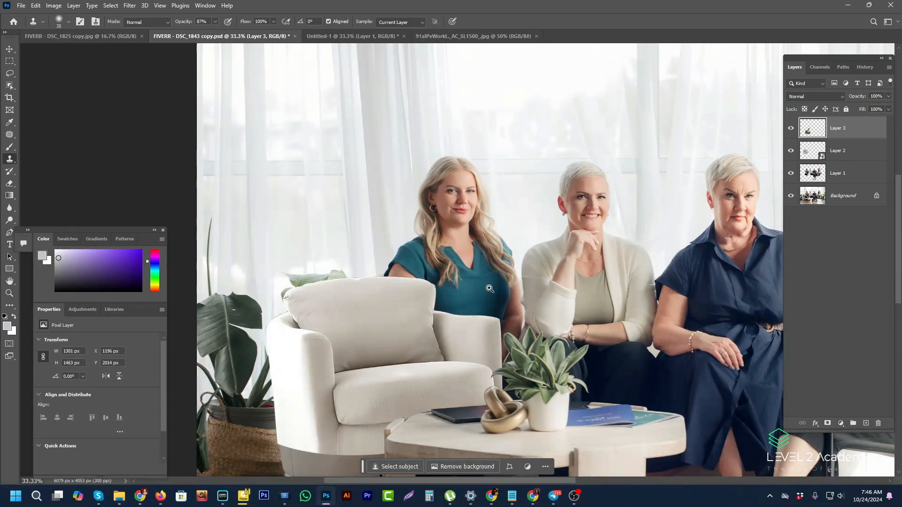
Step: Hide the Background, lasso the woman in the teal top on Layer 1 and delete her, then make the Background layer active
left_click(790, 197)
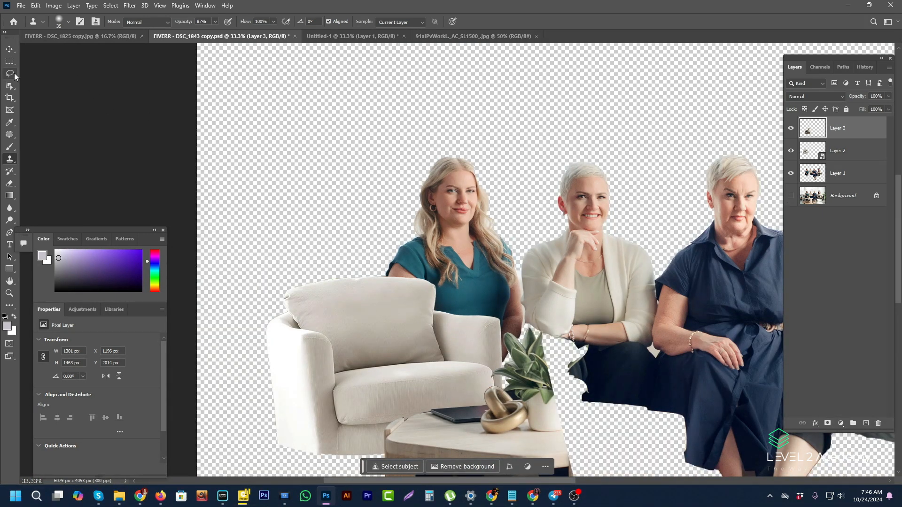
left_click(13, 75)
left_click(828, 176)
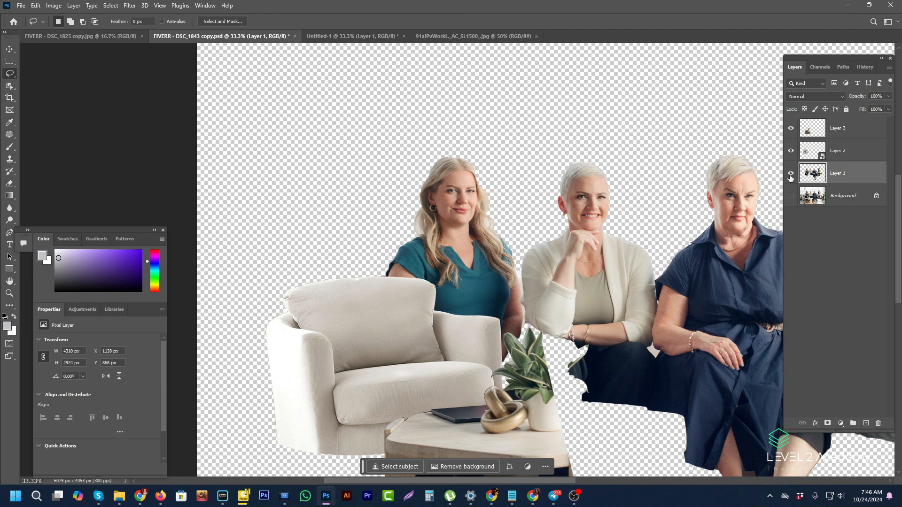
left_click(790, 172)
left_click(791, 172)
left_click_drag(523, 239, 523, 238)
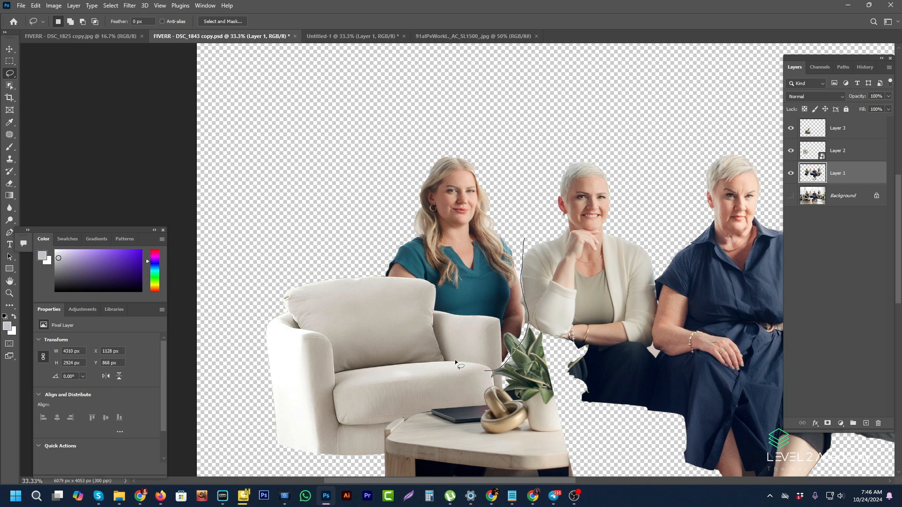
mouse_move(371, 318)
left_mouse_down()
mouse_move(348, 258)
mouse_move(405, 137)
mouse_move(527, 181)
mouse_move(534, 236)
mouse_move(521, 253)
left_mouse_up()
key("Delete")
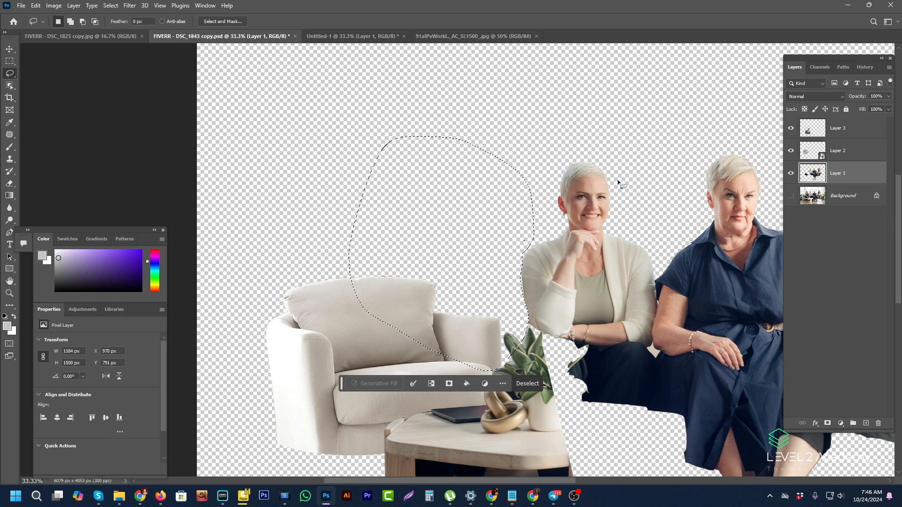
left_click(841, 200)
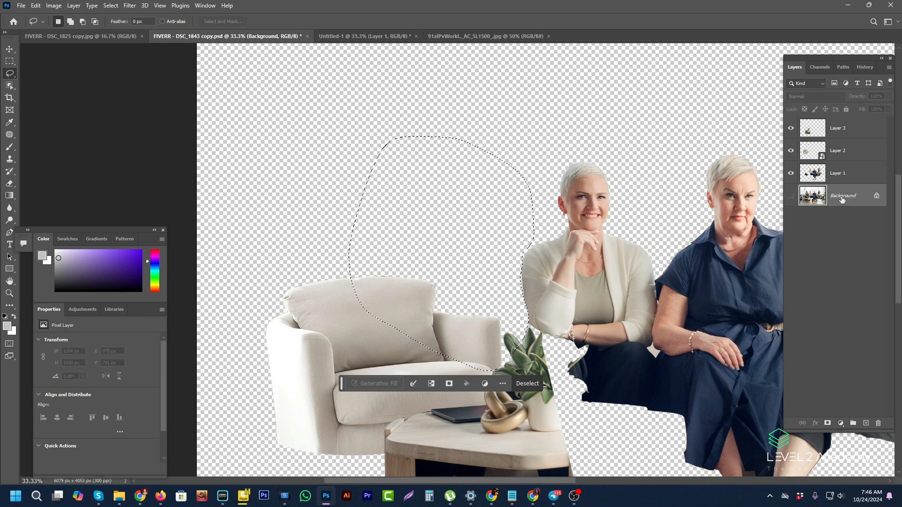
Step: Add an empty layer directly above the Background, then make the Background visible with no active selection
left_click(867, 423)
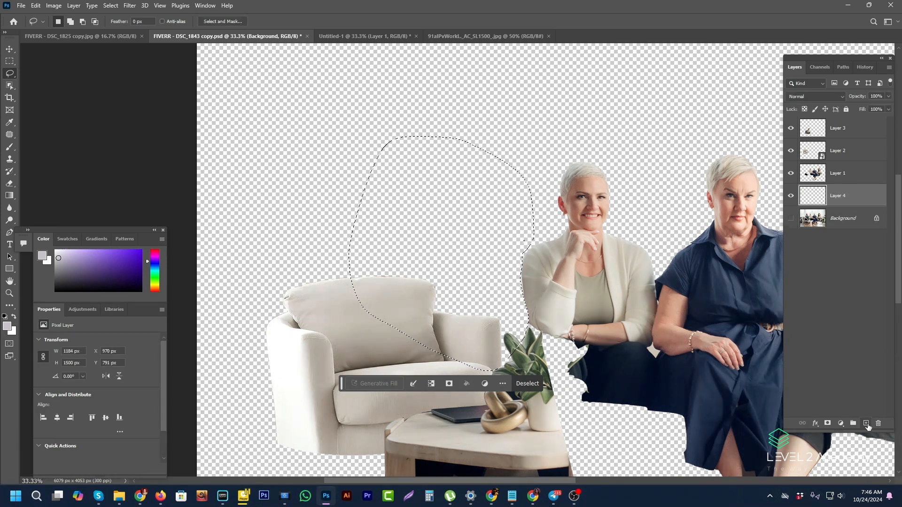
left_click(790, 219)
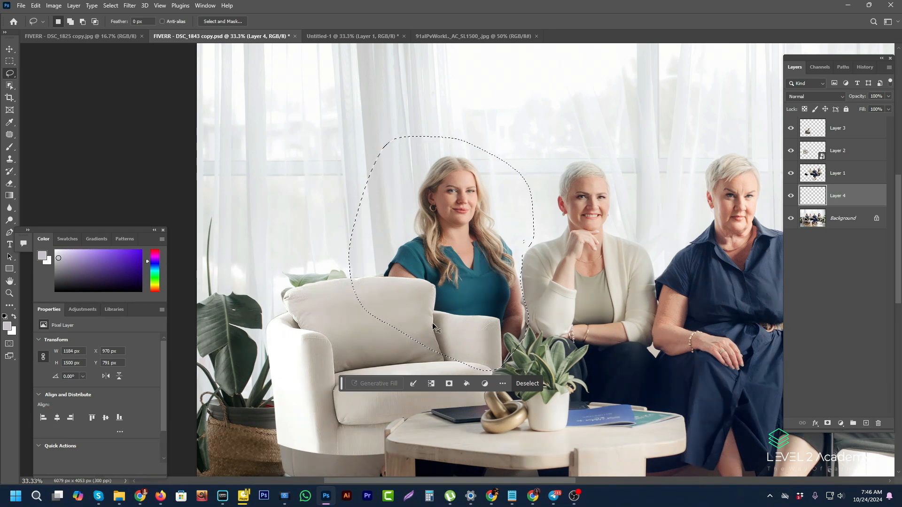
key("ctrl+d")
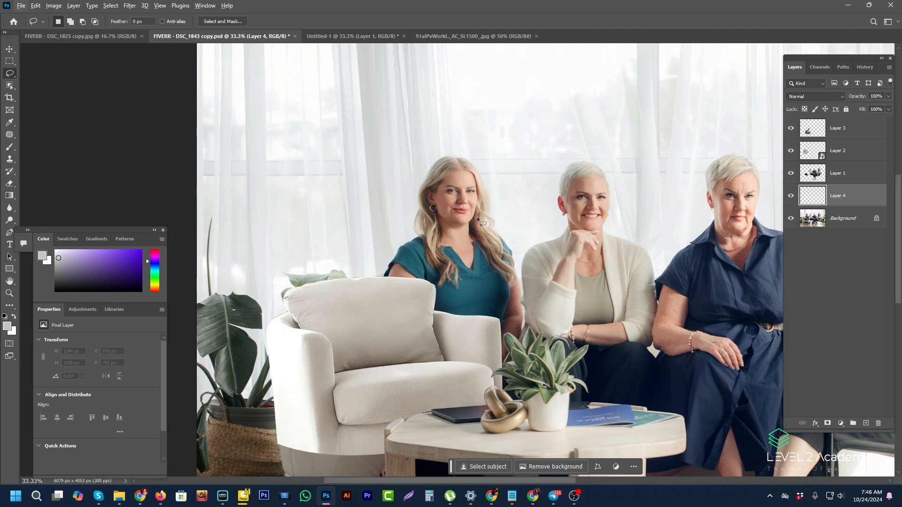
Step: Clone the curtain over the woman in teal on the Background layer with a 175 px Clone Stamp until she is removed
left_click(10, 161)
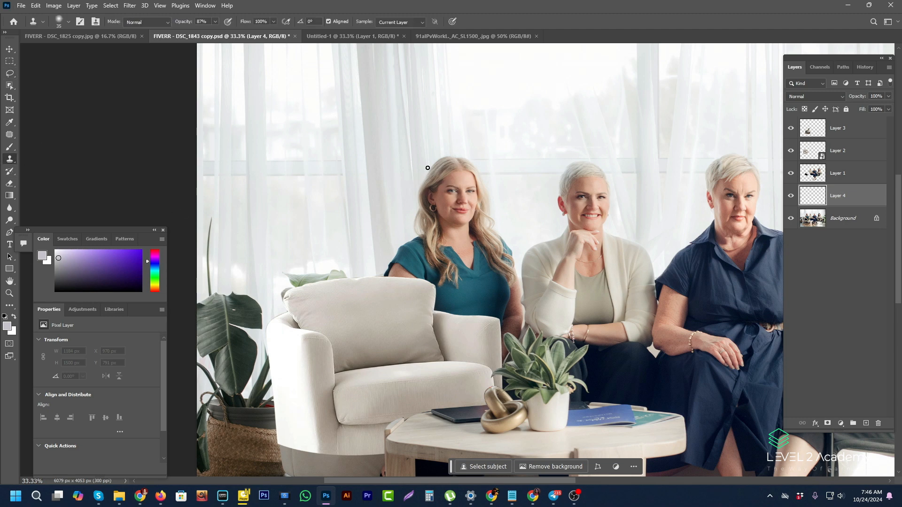
key("bracketright")
key("bracketright")
key("bracketright")
key("bracketright")
key("bracketright")
left_click(841, 218)
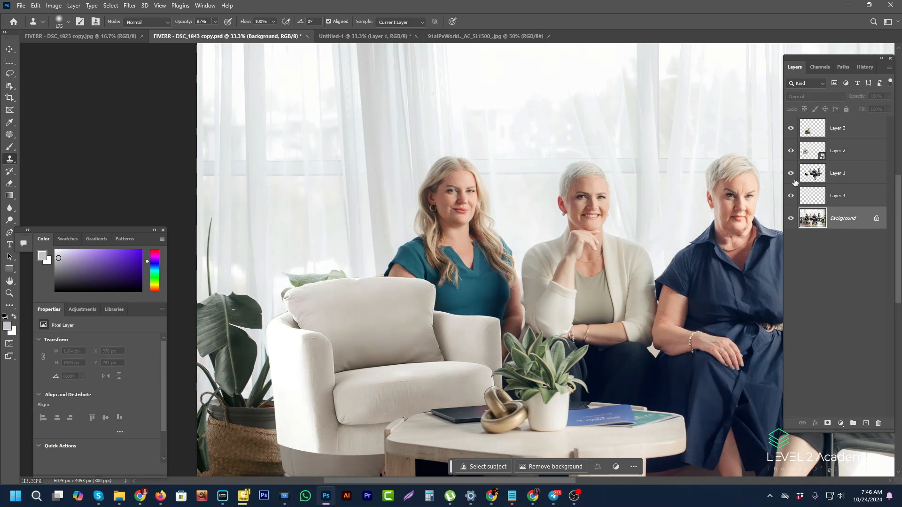
left_click(791, 218)
left_click(792, 218)
left_click(438, 101, "alt")
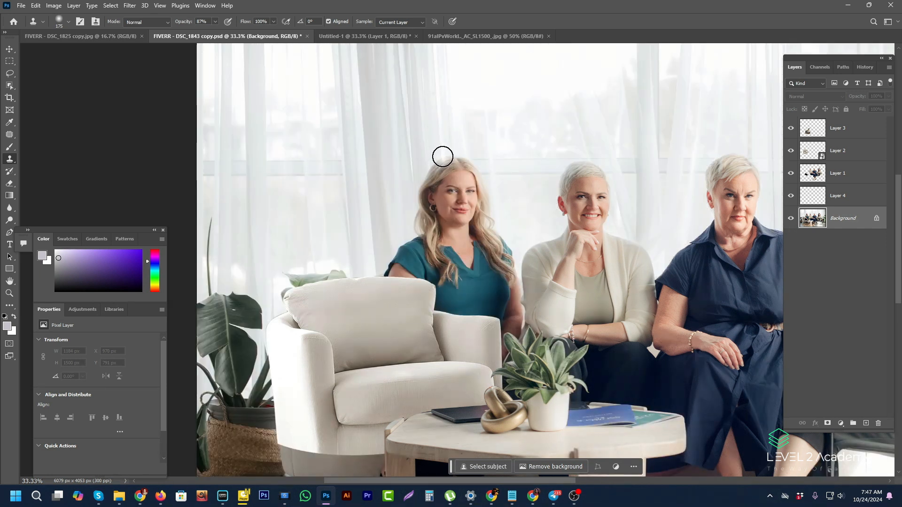
mouse_move(443, 162)
left_mouse_down()
mouse_move(446, 159)
mouse_move(484, 166)
mouse_move(418, 171)
mouse_move(441, 206)
mouse_move(433, 178)
mouse_move(436, 216)
mouse_move(422, 191)
mouse_move(427, 228)
mouse_move(419, 222)
mouse_move(414, 270)
mouse_move(402, 276)
mouse_move(387, 258)
mouse_move(393, 277)
mouse_move(394, 251)
mouse_move(384, 259)
mouse_move(400, 236)
mouse_move(423, 283)
mouse_move(423, 255)
mouse_move(432, 259)
mouse_move(421, 171)
mouse_move(438, 227)
mouse_move(458, 163)
mouse_move(471, 176)
mouse_move(495, 257)
mouse_move(507, 224)
mouse_move(499, 226)
mouse_move(497, 273)
mouse_move(445, 214)
mouse_move(453, 277)
mouse_move(439, 301)
mouse_move(439, 280)
mouse_move(455, 263)
mouse_move(458, 295)
mouse_move(451, 208)
mouse_move(486, 273)
mouse_move(476, 208)
mouse_move(505, 296)
mouse_move(504, 248)
mouse_move(523, 311)
mouse_move(517, 284)
mouse_move(509, 328)
mouse_move(475, 252)
mouse_move(468, 312)
mouse_move(441, 286)
mouse_move(435, 316)
mouse_move(487, 266)
mouse_move(505, 337)
mouse_move(522, 320)
mouse_move(499, 350)
mouse_move(530, 322)
left_mouse_up()
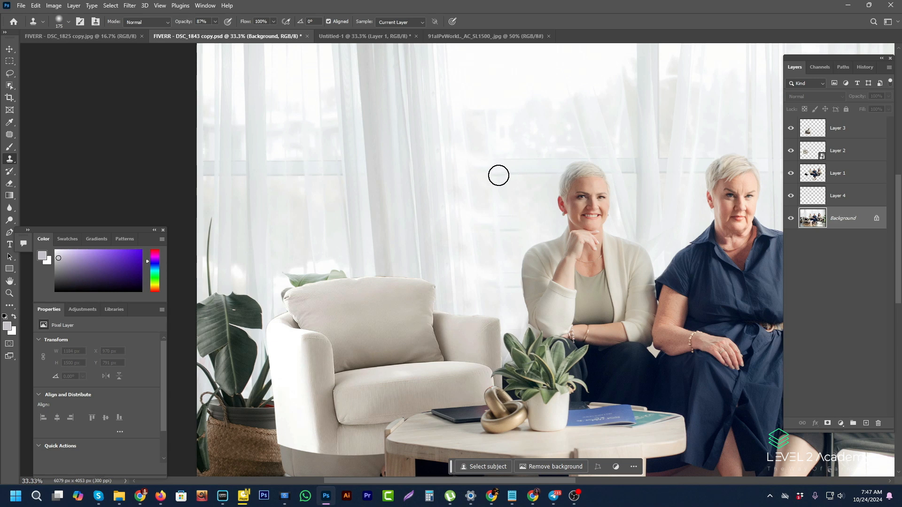
Step: Rebuild the horizontal window ledge behind the curtain by cloning nearby ledge areas across the gap beside the short-haired woman
mouse_move(488, 176)
left_mouse_down()
mouse_move(471, 177)
mouse_move(471, 163)
mouse_move(479, 168)
mouse_move(471, 166)
left_mouse_up()
left_click(528, 160, "alt")
left_click(499, 164, "alt")
left_click(490, 170)
left_click(502, 173, "alt")
left_click(467, 176)
left_click(527, 173, "alt")
left_click(509, 174)
left_click(494, 164, "alt")
left_click(466, 166)
left_click(512, 160, "alt")
left_click(489, 162)
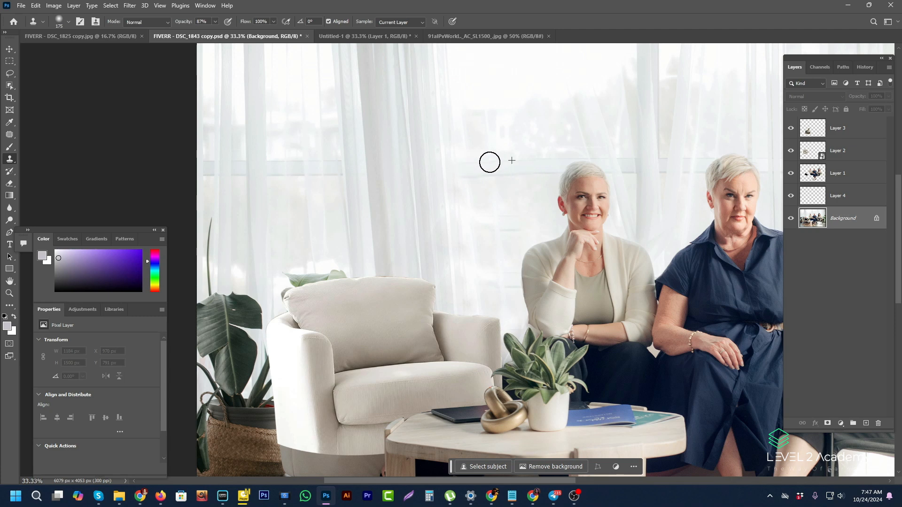
Step: Rasterize the armchair smart object on Layer 2
left_click(428, 192, "alt")
left_click(429, 193, "alt")
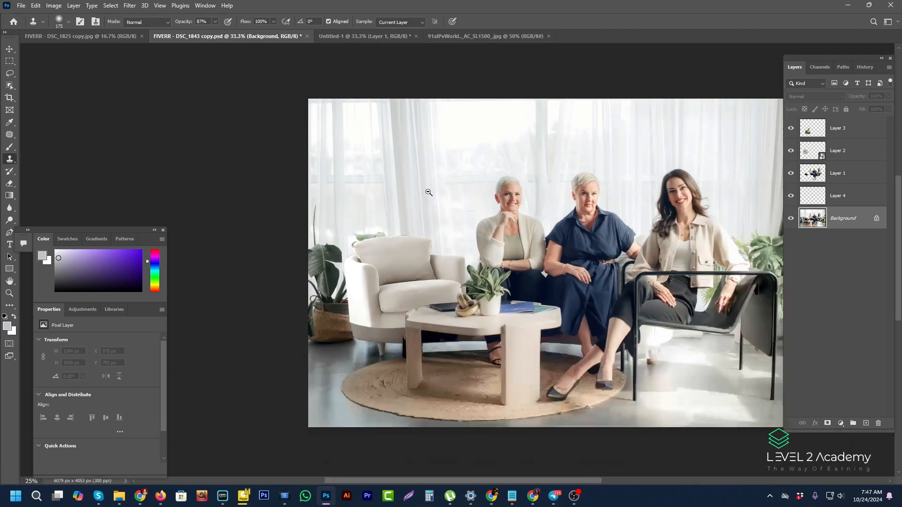
left_click(382, 318, "ctrl")
left_click(382, 318, "ctrl")
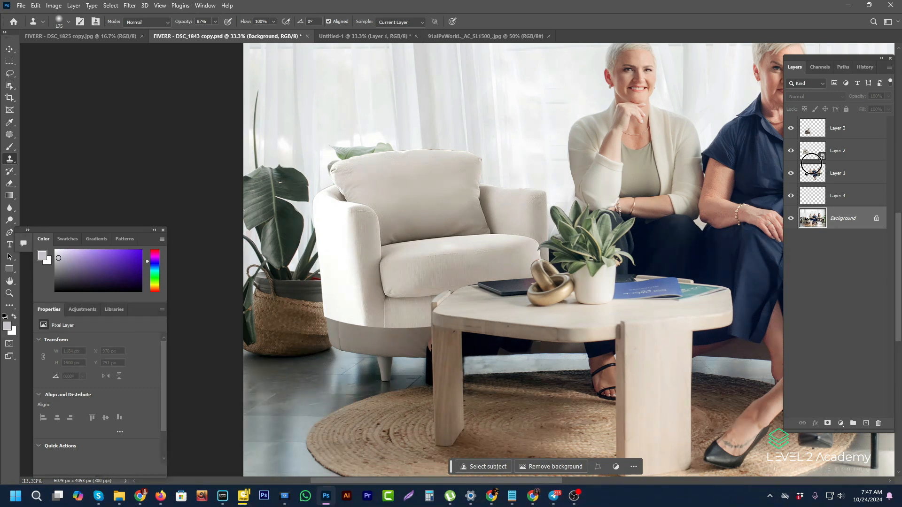
left_click(839, 151)
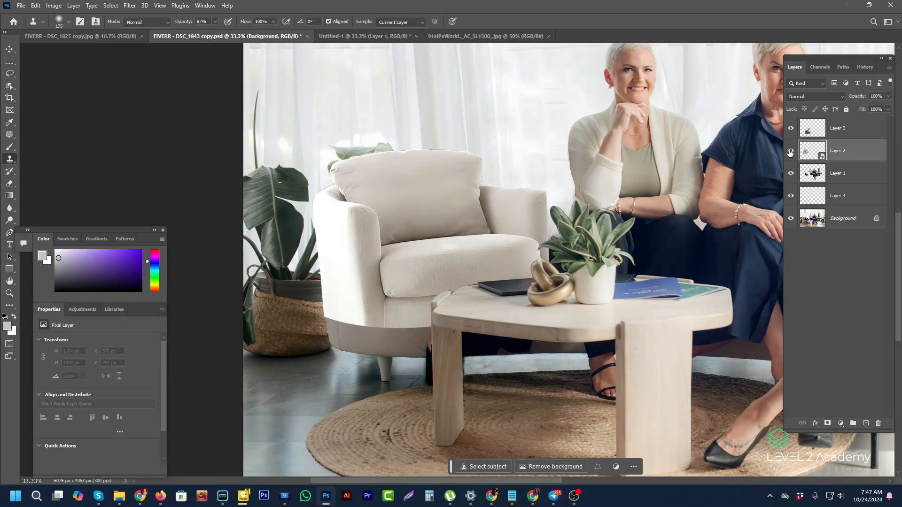
left_click(790, 152)
left_click(790, 152)
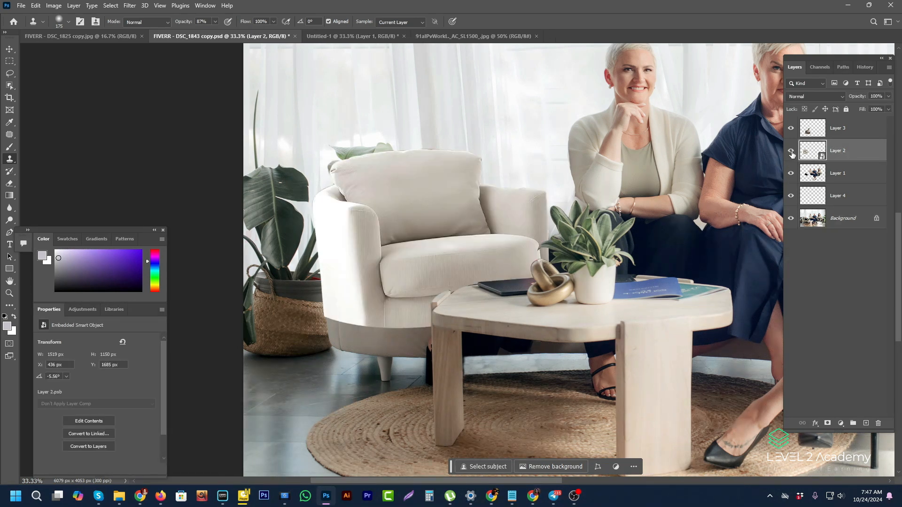
right_click(841, 149)
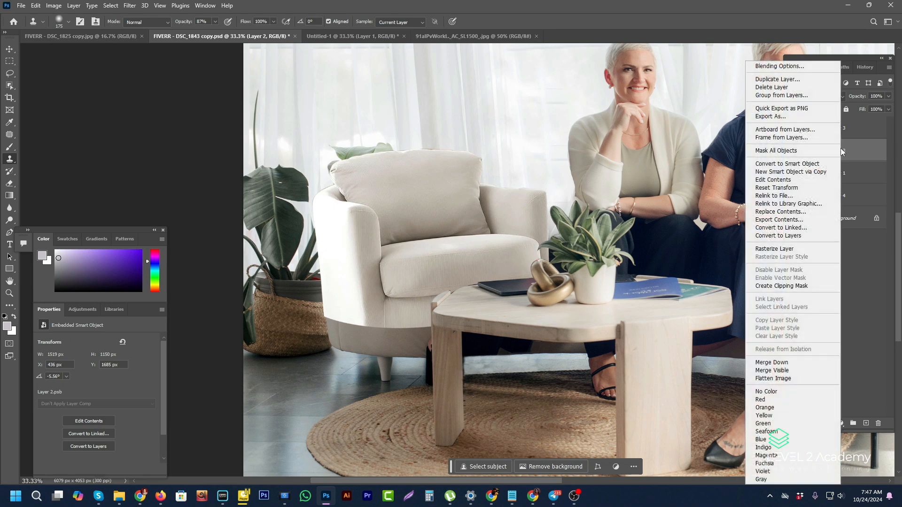
left_click(777, 250)
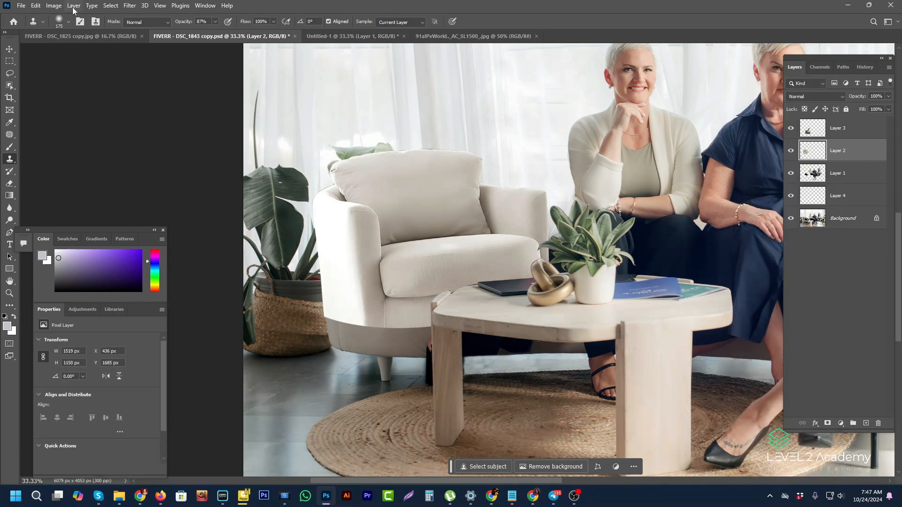
Step: Apply Selective Color to the armchair layer with the Neutrals' Black set to +6%
left_click(54, 7)
mouse_move(71, 31)
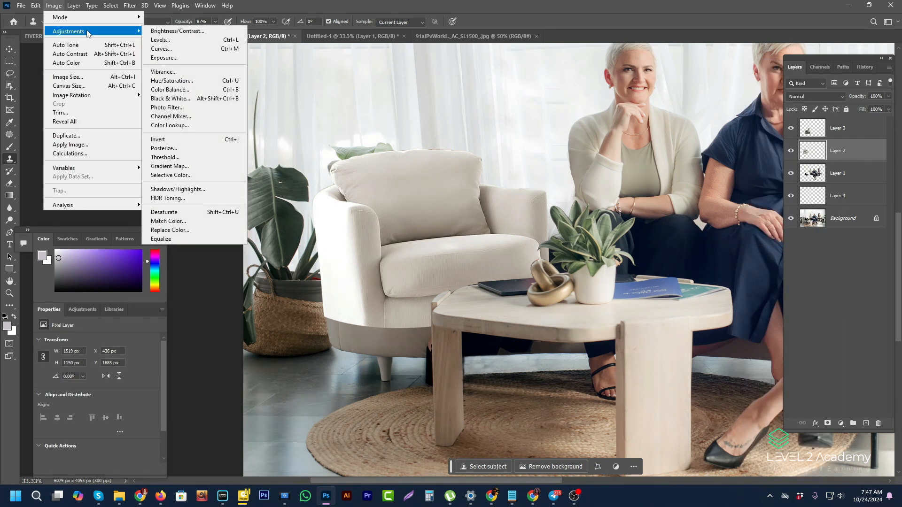
left_click(169, 176)
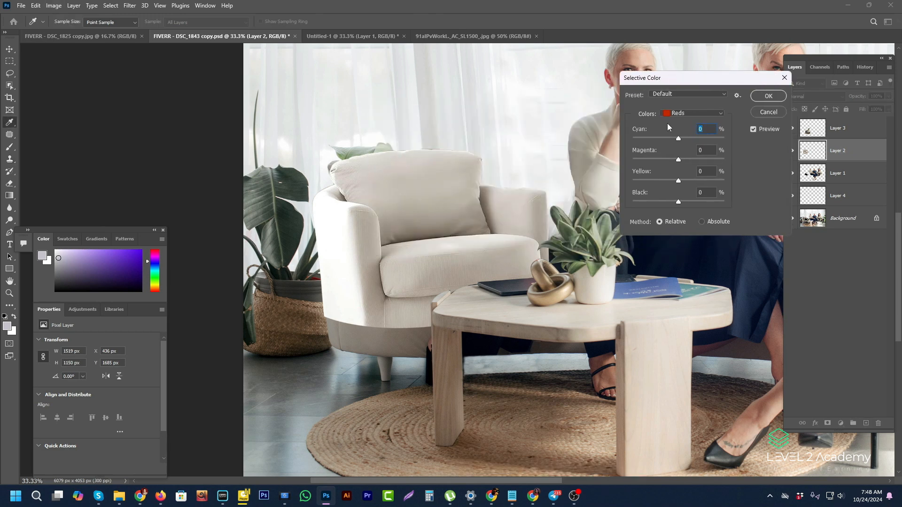
left_click(685, 112)
left_click(681, 185)
left_click(678, 202)
mouse_move(687, 202)
left_mouse_down()
mouse_move(712, 202)
mouse_move(689, 205)
left_mouse_up()
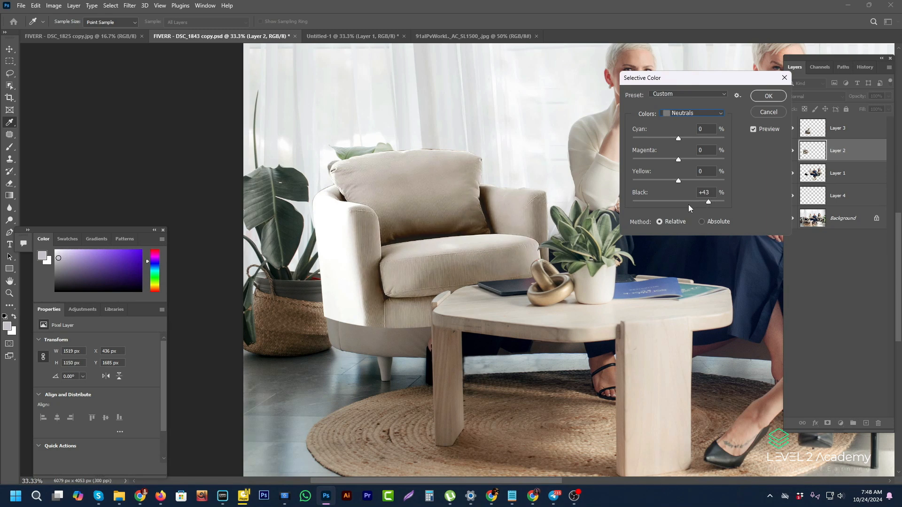
left_click(681, 205)
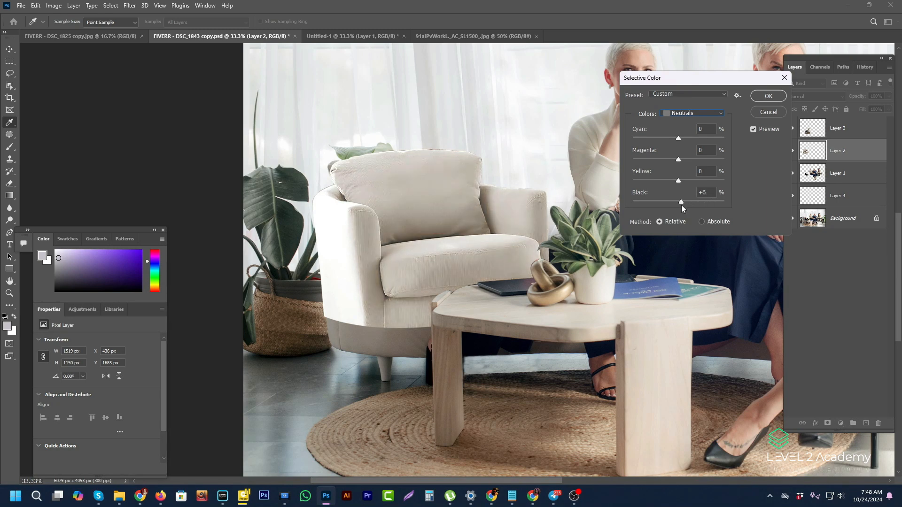
left_click(766, 96)
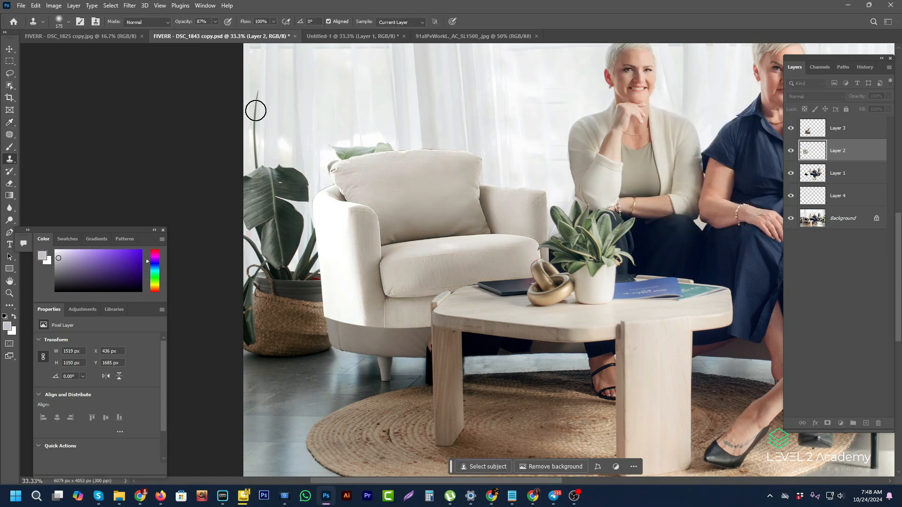
Step: Darken the armchair layer with Levels, setting the RGB midtone input to 0.57
key("ctrl+l")
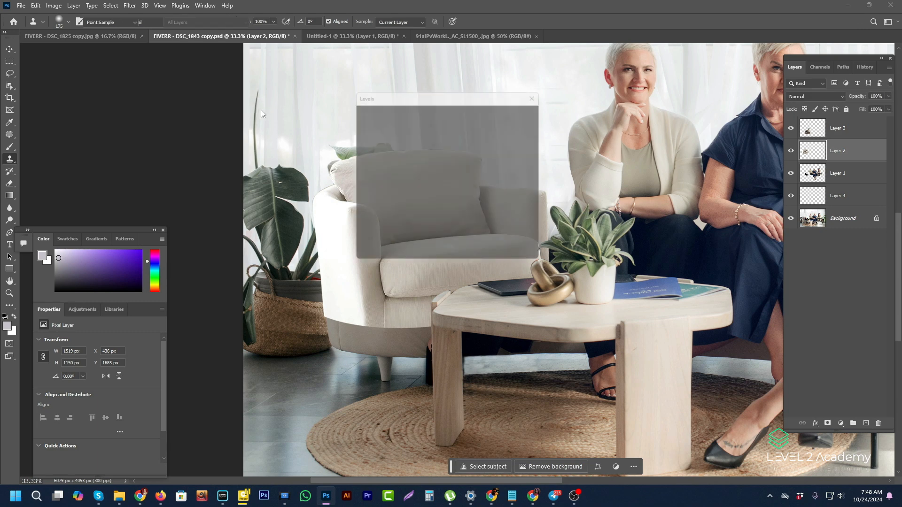
left_click_drag(435, 101, 749, 97)
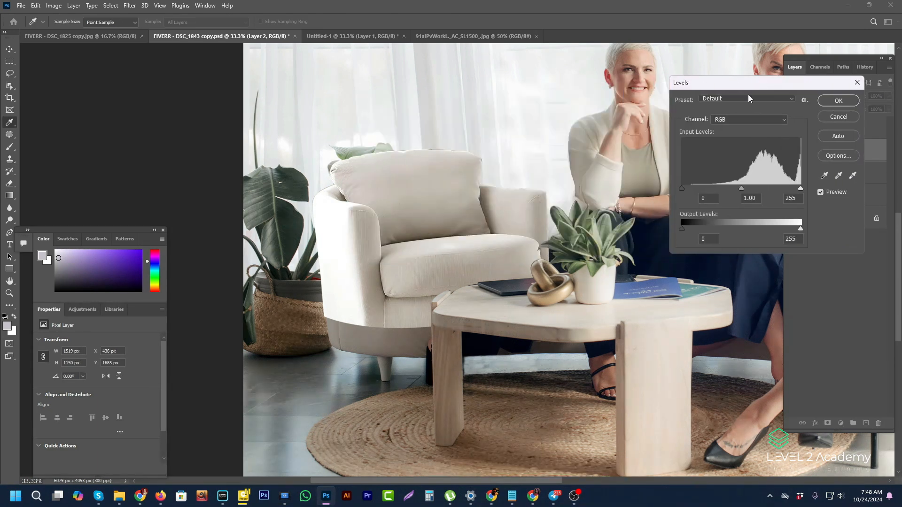
left_click_drag(740, 189, 748, 188)
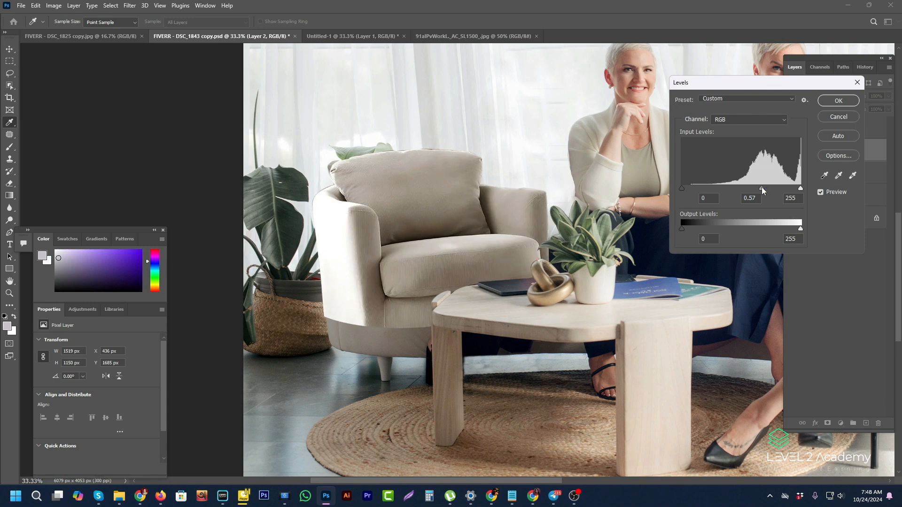
left_click(837, 101)
key("s")
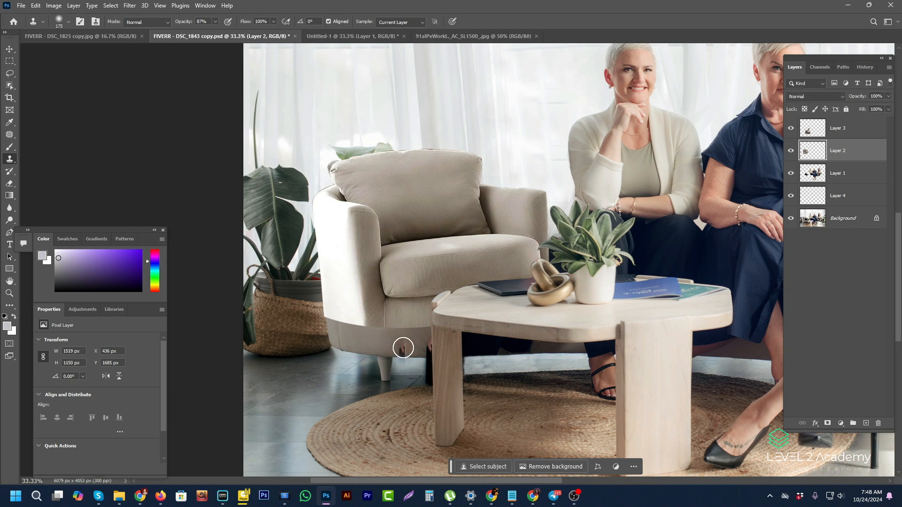
left_click(450, 354)
key("ctrl+z")
Step: Hide Layer 2 and trace the original sofa's outer side and curved lower corner with a Pen path, ending at its leg
left_click(331, 330, "ctrl")
left_click(343, 334, "ctrl")
left_click(352, 324, "ctrl")
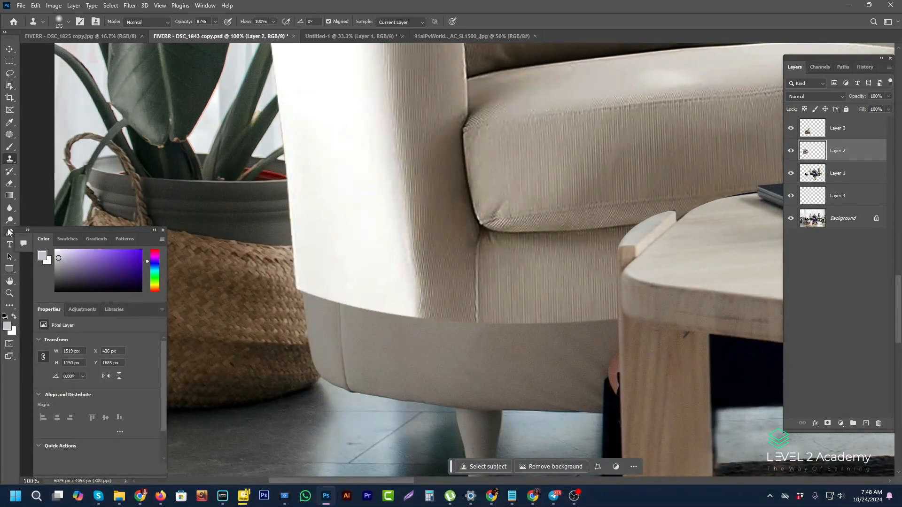
key("p")
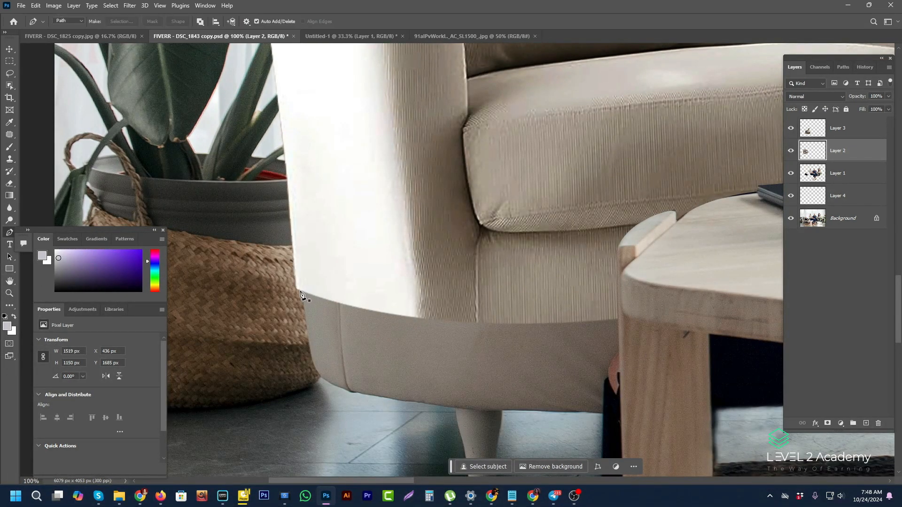
left_click(791, 151)
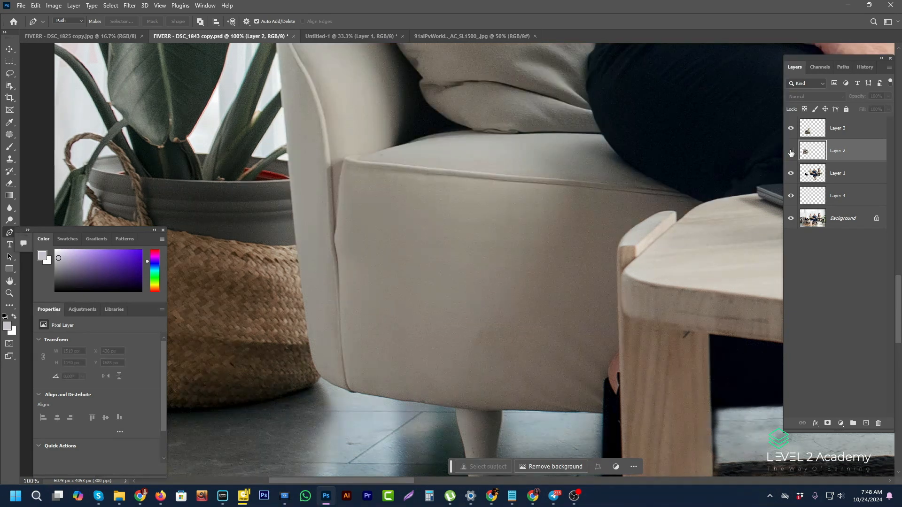
left_click(288, 173)
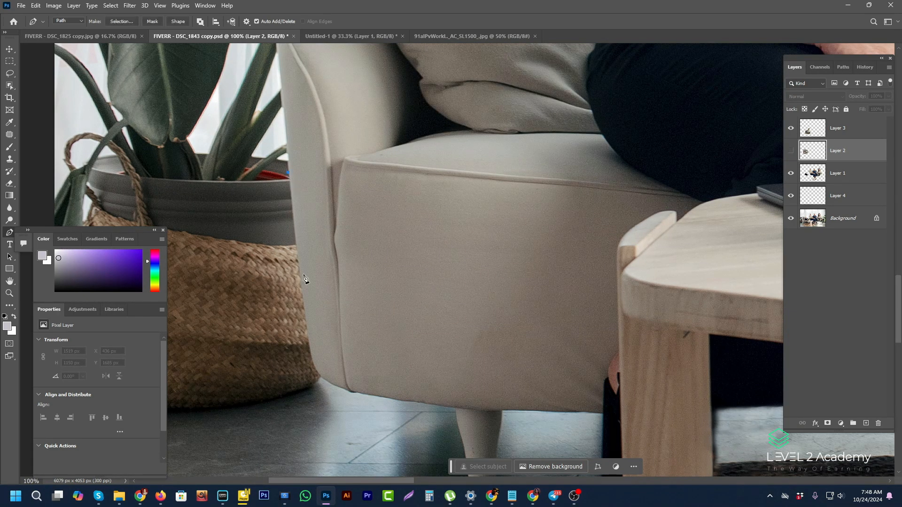
left_click(308, 339)
left_click_drag(375, 400, 392, 397)
left_click(352, 391, "alt")
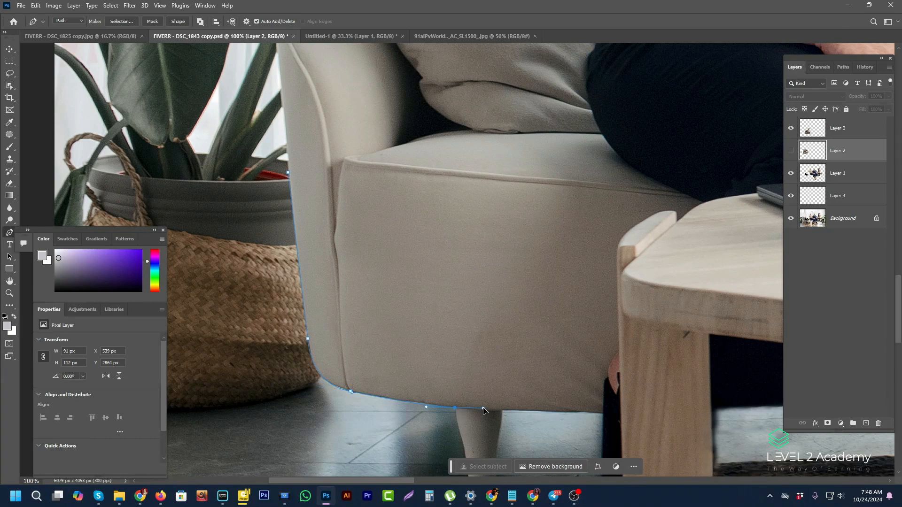
left_click_drag(483, 409, 484, 408)
left_click(456, 408, "alt")
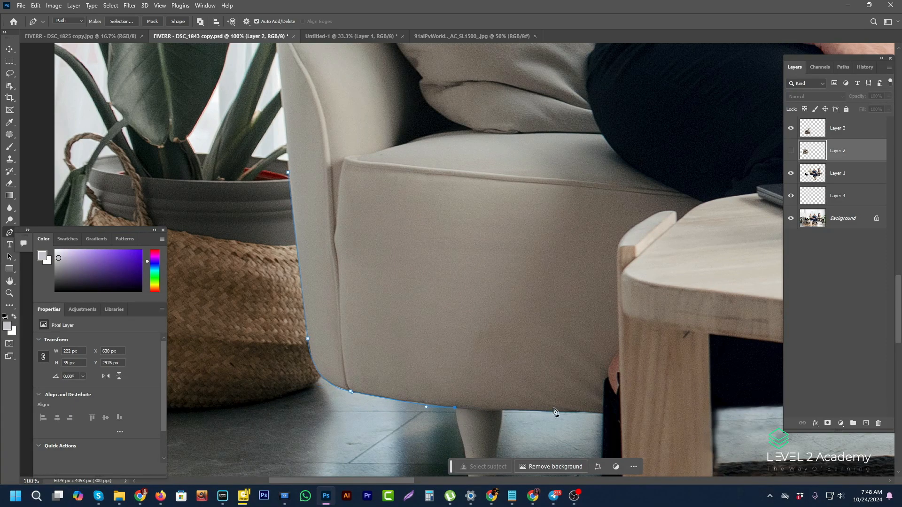
Step: Continue the path along the sofa's bottom edge, then up the table leg to the start of its rounded top
left_click(602, 412)
left_click(620, 411)
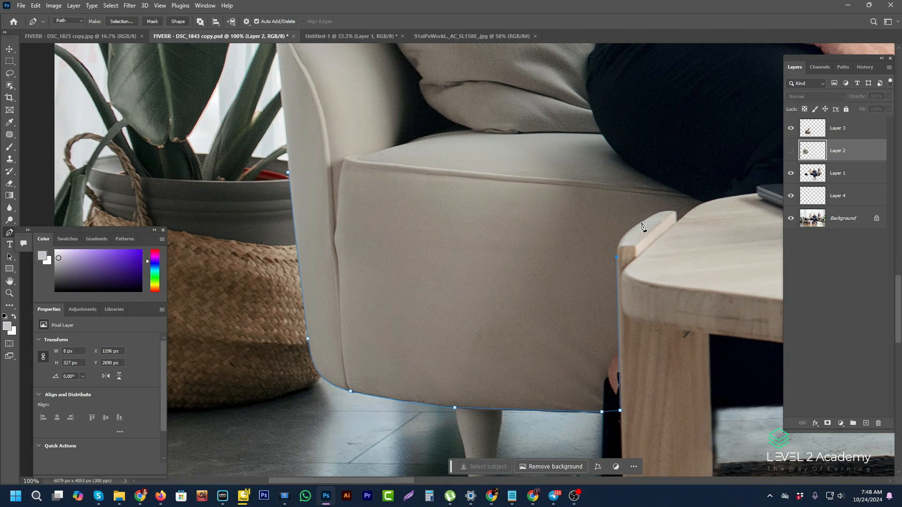
left_click_drag(648, 219, 662, 214)
left_click(669, 208)
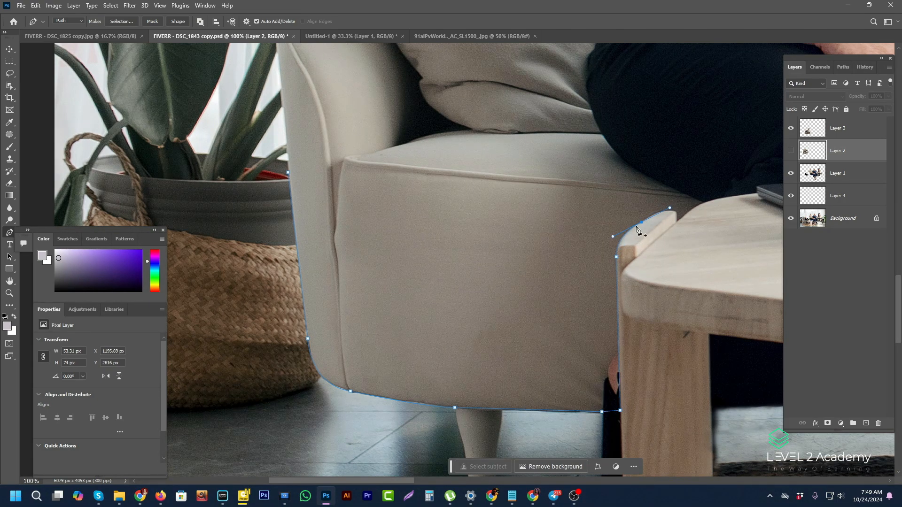
Step: Continue the Pen path around the rounded top of the table leg and onto the tabletop's curved edge
left_click(676, 212, "ctrl")
left_click(676, 212, "ctrl")
left_click(677, 212, "ctrl")
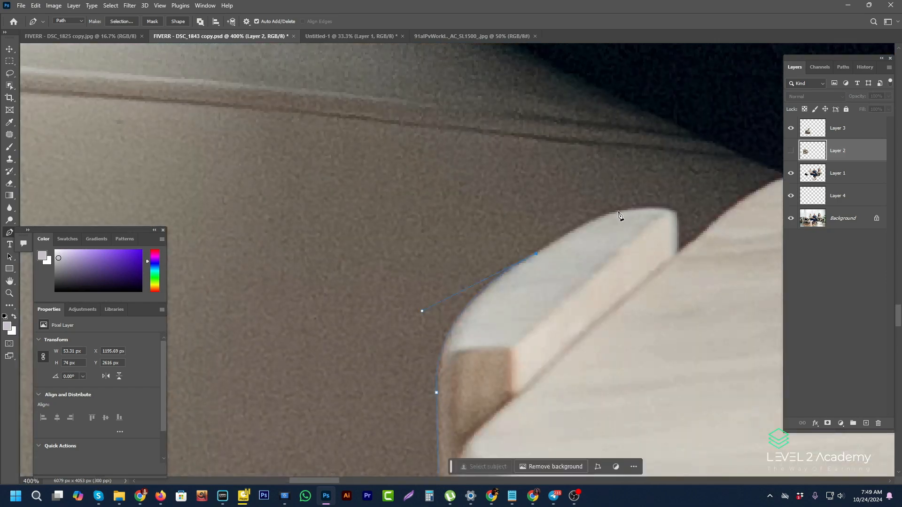
left_click_drag(618, 211, 648, 204)
left_click(677, 251)
left_click_drag(769, 182, 733, 206)
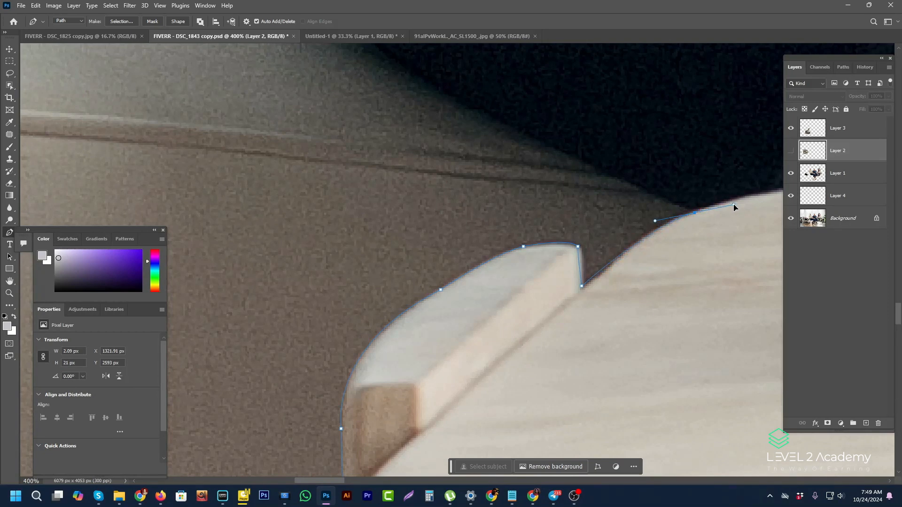
left_click(695, 213, "alt")
Step: Finish the path loosely across the cushion and sofa arm back to its outer side, and turn it into a selection
key("alt+space")
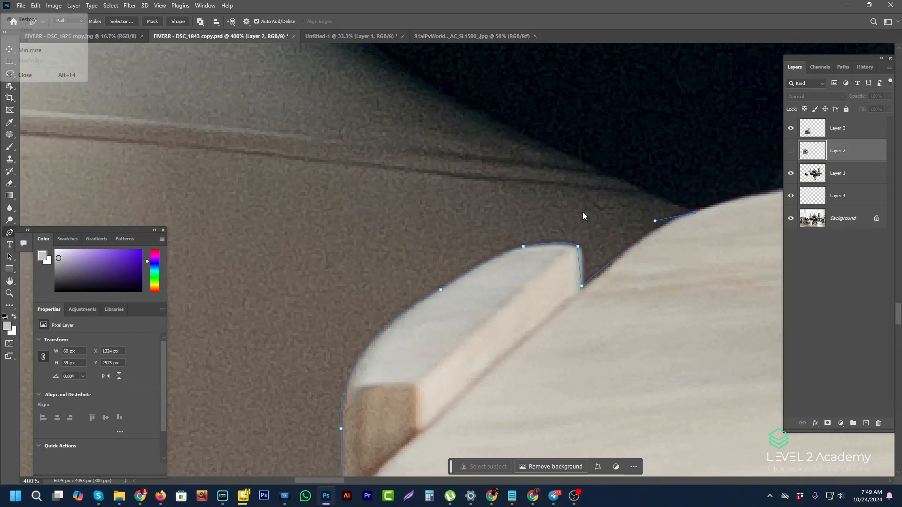
left_click(583, 212, "alt")
left_click(582, 212, "alt")
left_click(582, 213, "alt")
left_click(583, 213, "alt")
left_click(583, 212, "alt")
key("alt+space")
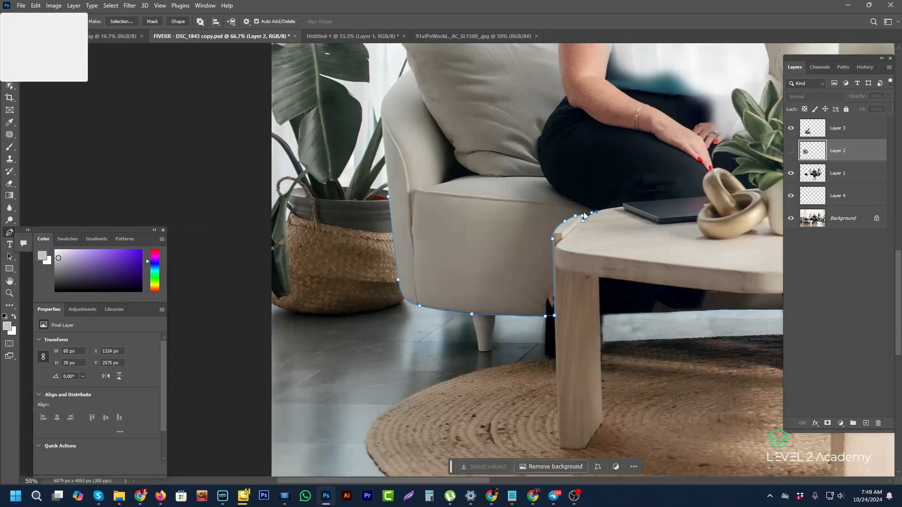
key("Escape")
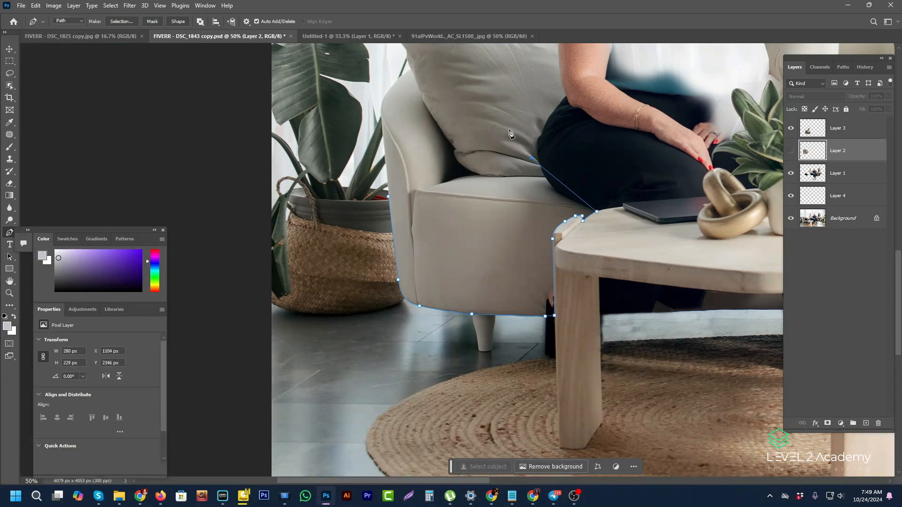
left_click(412, 100)
left_click(387, 147)
key("ctrl+Return")
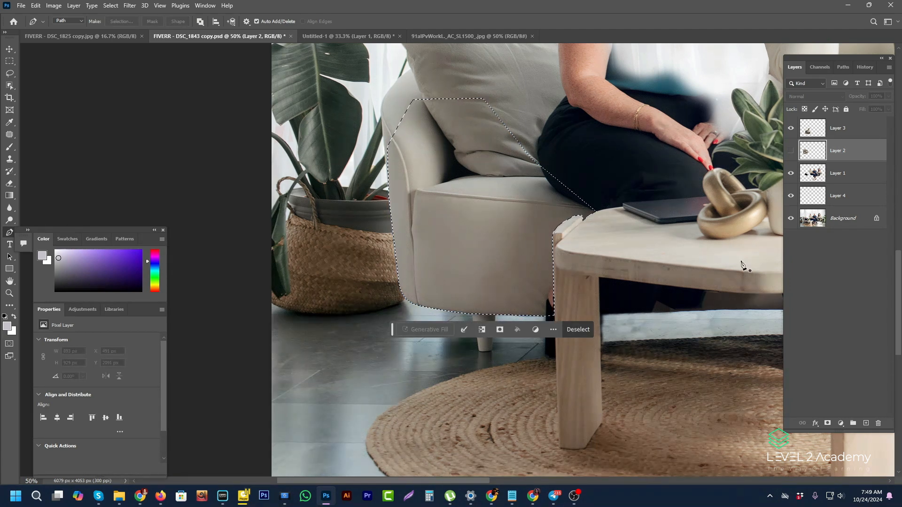
Step: Save the work path as Path 2, and clear the selection and path display
left_click(836, 67)
double_click(808, 97)
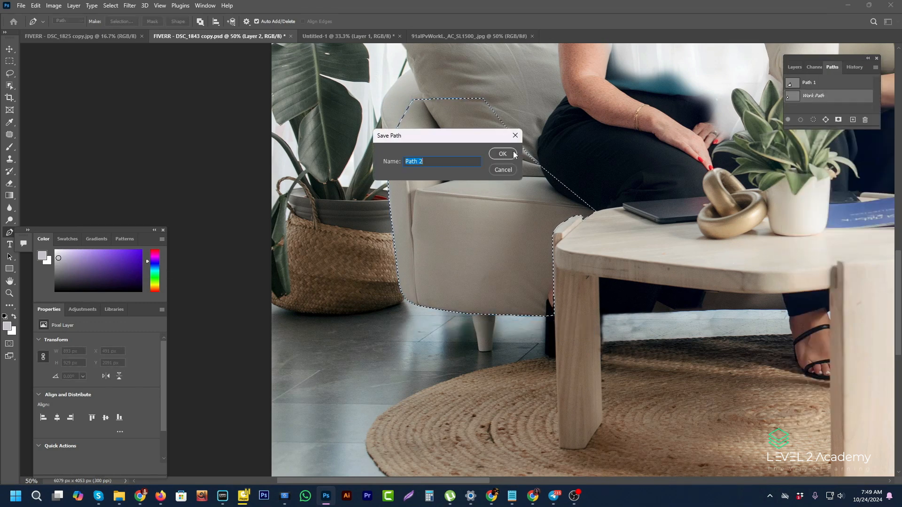
key("Return")
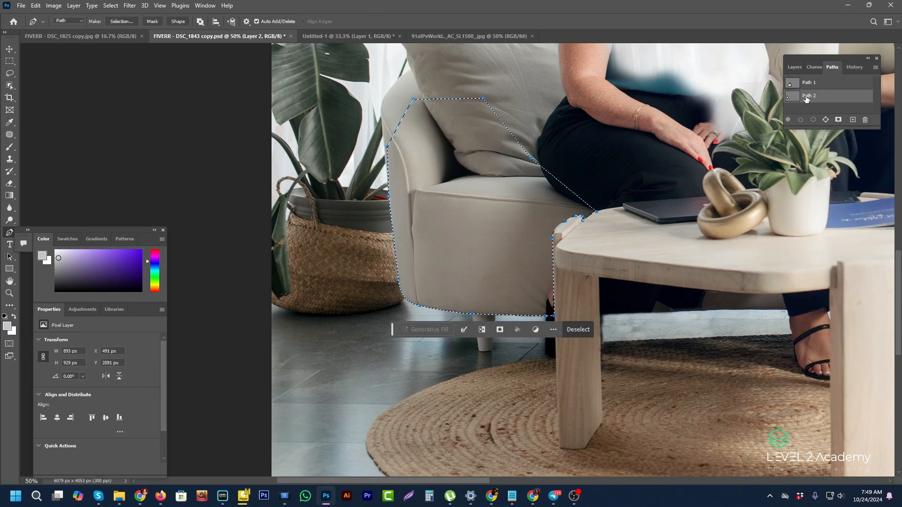
key("ctrl+d")
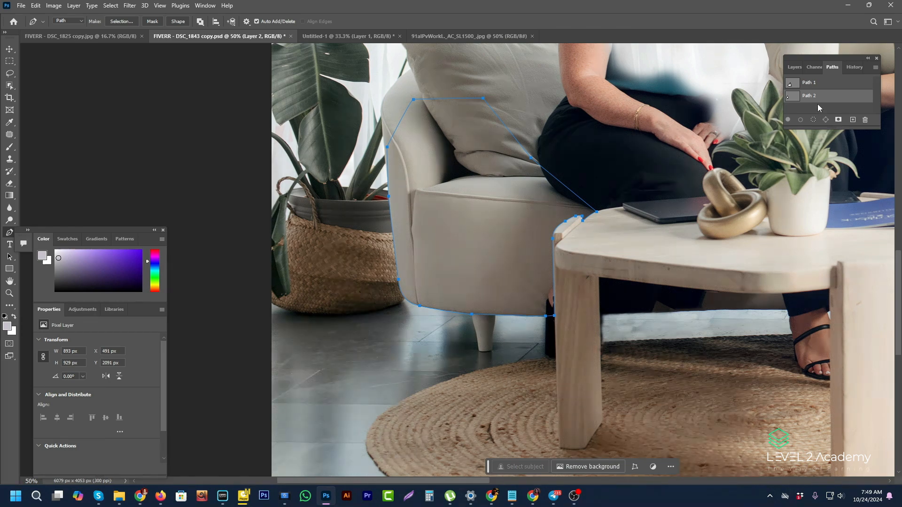
left_click(818, 107)
left_click_drag(823, 127, 822, 259)
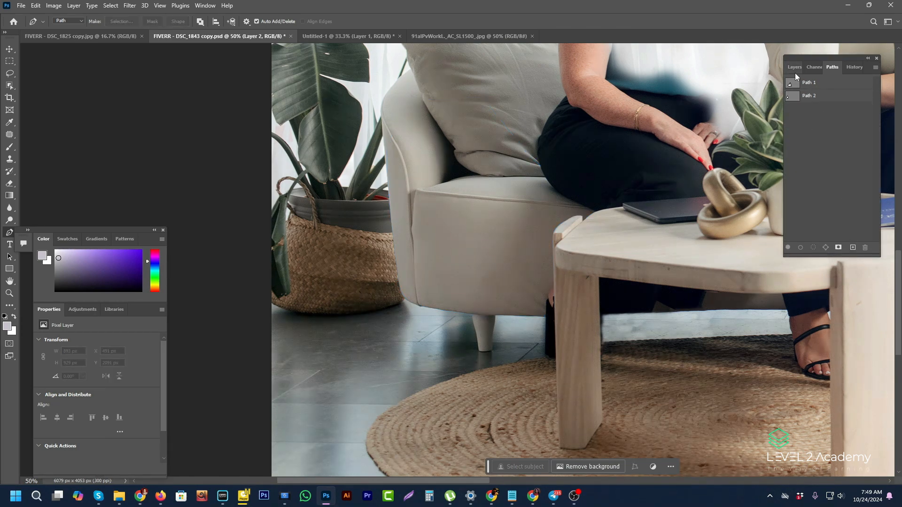
Step: Show Layer 2 again and load Path 2 as a selection over the armchair
left_click(794, 67)
left_click(791, 151)
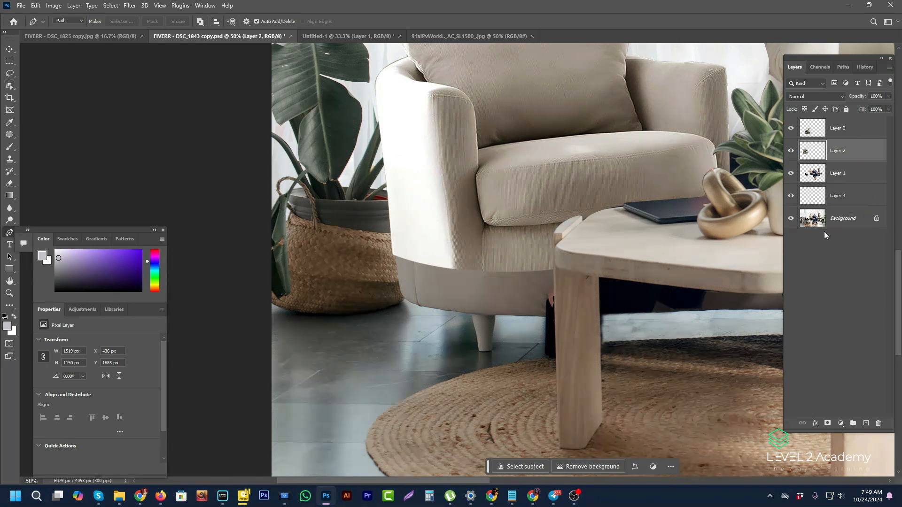
left_click(842, 68)
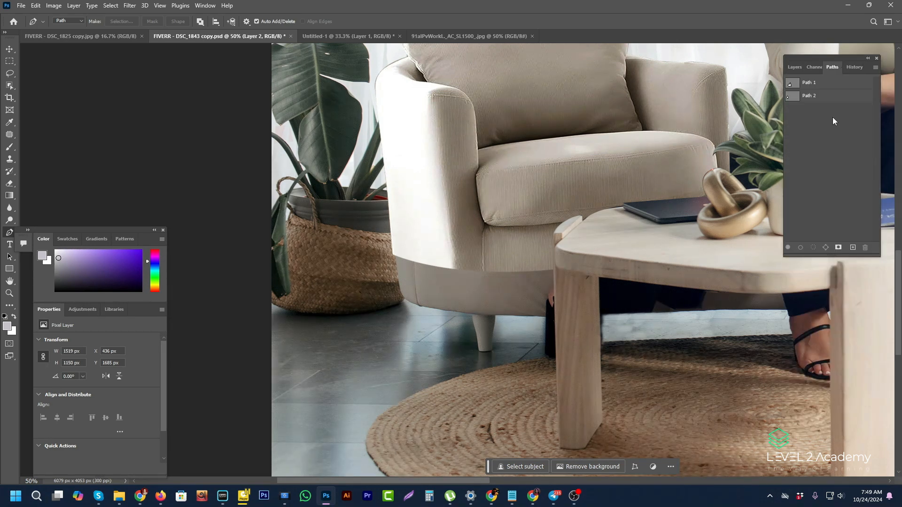
left_click(793, 97, "ctrl")
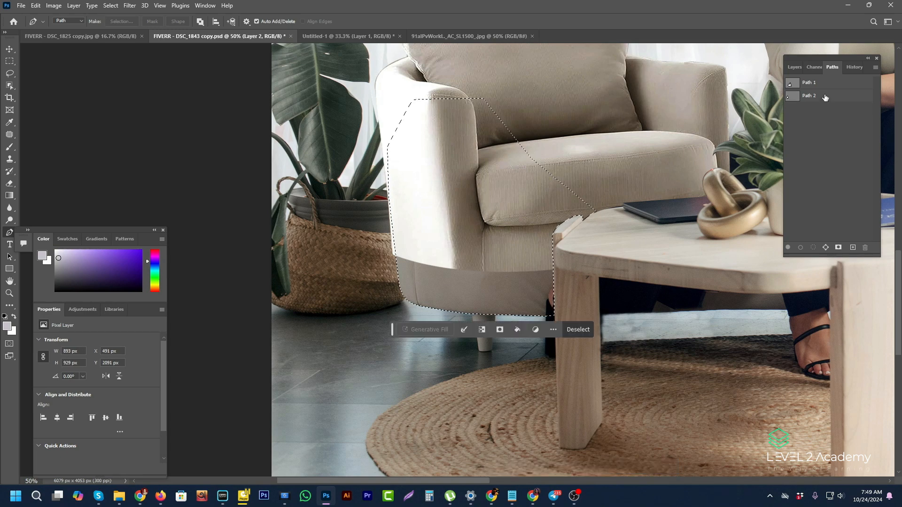
left_click(793, 68)
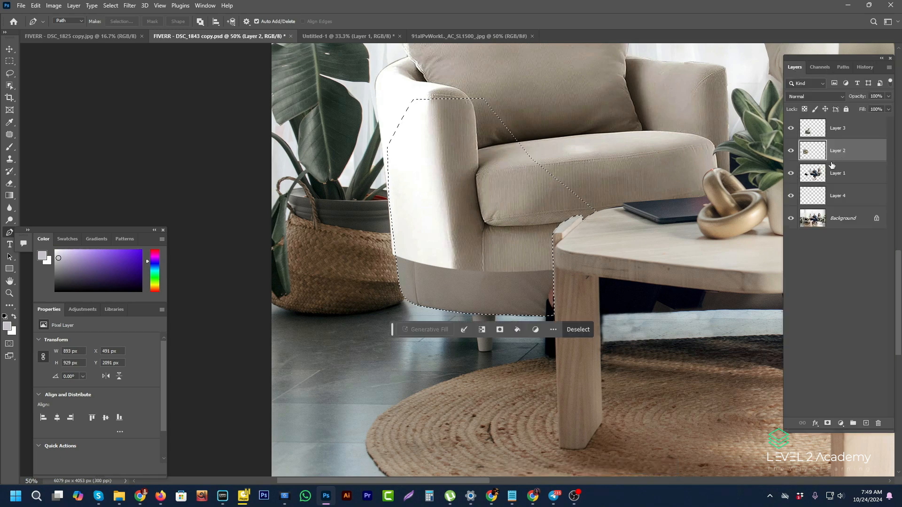
left_click(791, 150)
left_click(791, 150)
left_click(423, 244, "ctrl")
left_click(424, 252, "ctrl")
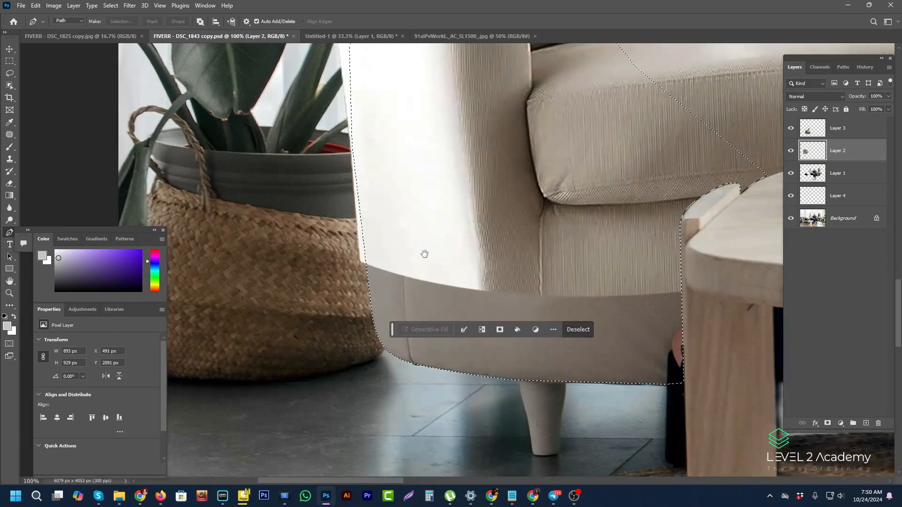
Step: Set up the Clone Stamp with an 80 px brush at 0% hardness and 100% opacity
left_click(9, 158)
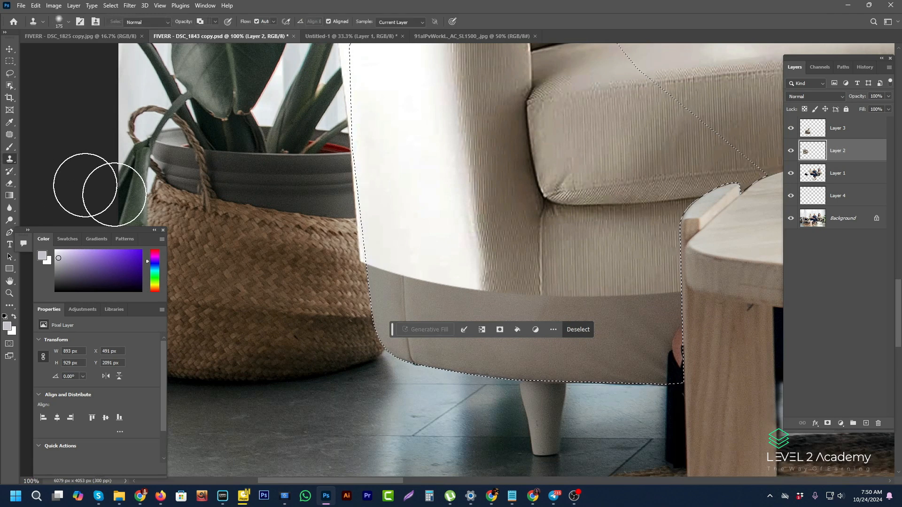
left_click_drag(407, 241, 466, 266)
key("bracketleft")
key("bracketleft")
key("bracketleft")
key("bracketleft")
key("bracketleft")
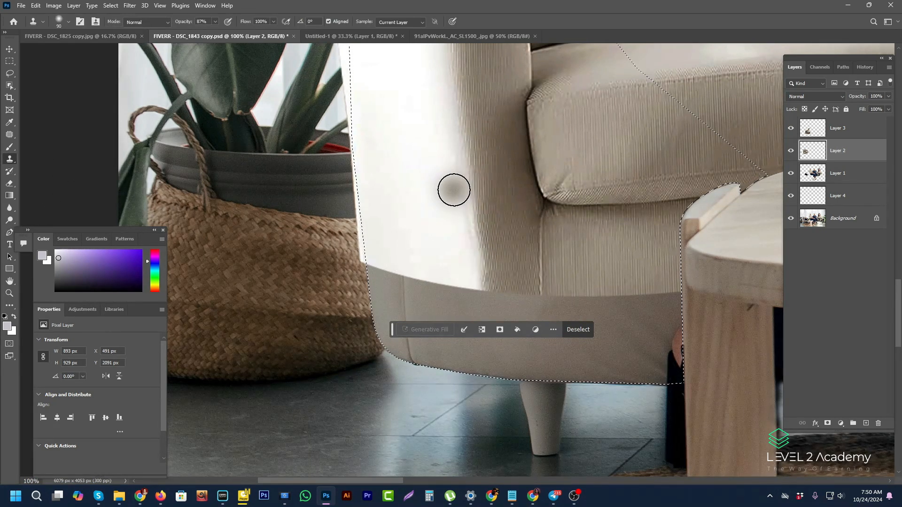
left_click(215, 21)
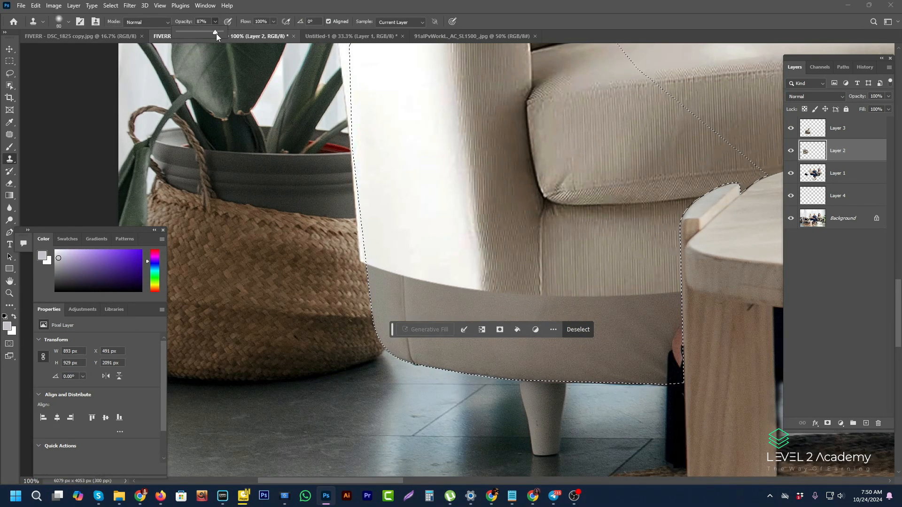
left_click_drag(215, 34, 222, 33)
left_click(69, 22)
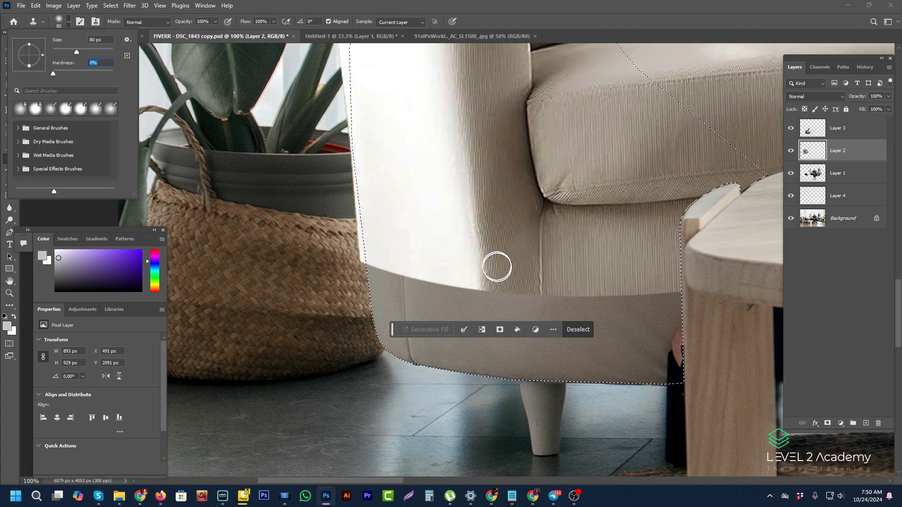
Step: Clone the armchair's outer arm fabric downward on Layer 2, covering the original sofa's base down to the selection's edge
left_click(477, 234, "alt")
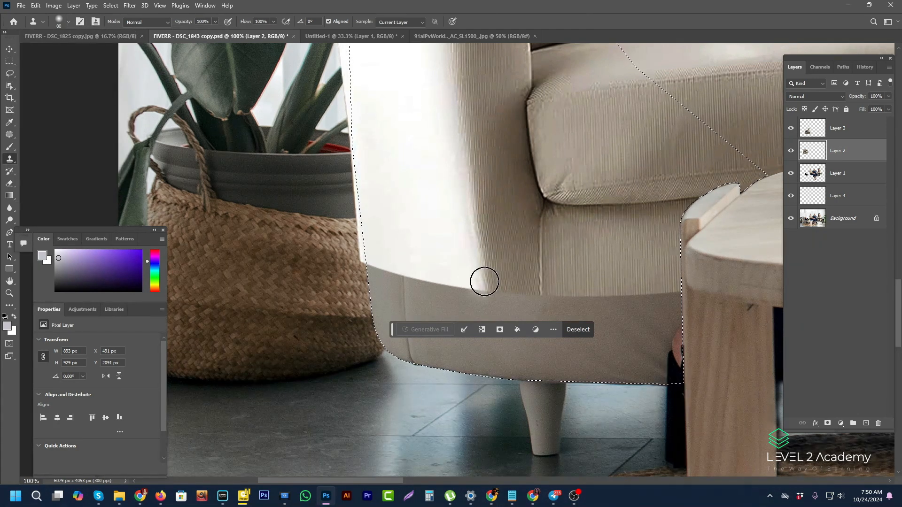
left_click_drag(483, 280, 491, 334)
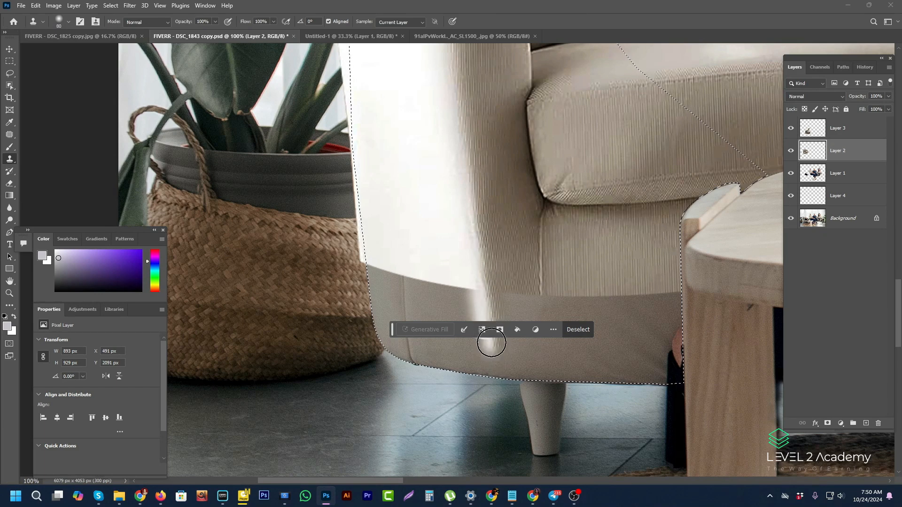
left_click_drag(391, 329, 245, 414)
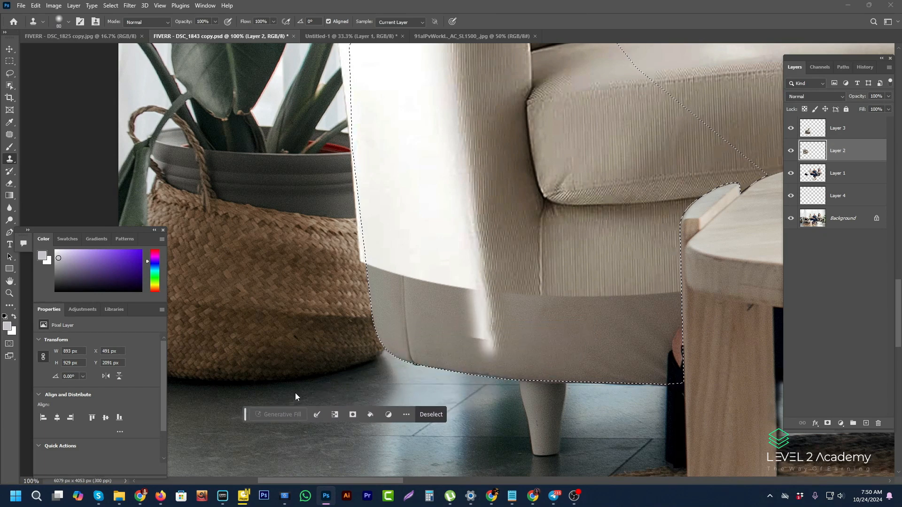
mouse_move(432, 280)
left_mouse_down()
mouse_move(392, 282)
mouse_move(369, 266)
mouse_move(468, 293)
mouse_move(372, 295)
mouse_move(436, 316)
mouse_move(477, 313)
mouse_move(447, 324)
mouse_move(379, 320)
mouse_move(465, 345)
mouse_move(367, 318)
mouse_move(487, 345)
mouse_move(386, 345)
mouse_move(490, 365)
mouse_move(504, 337)
mouse_move(514, 379)
mouse_move(513, 297)
left_mouse_up()
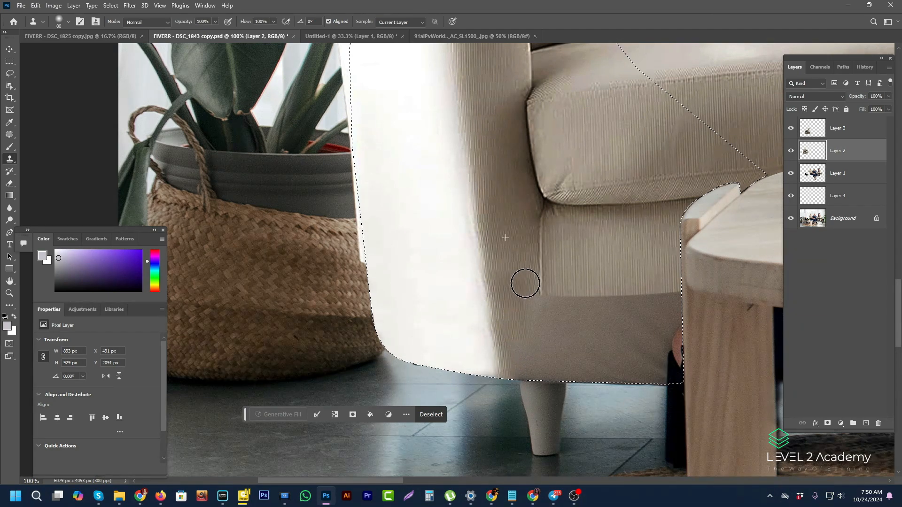
Step: Clone the arm seam and front panel fabric down to the base edge and across to the table leg, and deselect
left_click(541, 260, "alt")
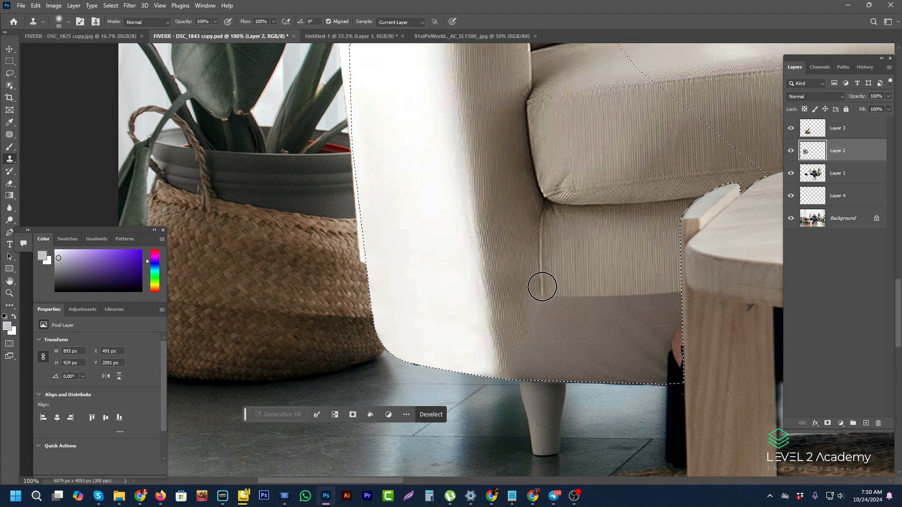
mouse_move(543, 294)
left_mouse_down()
mouse_move(546, 370)
mouse_move(527, 341)
mouse_move(520, 363)
mouse_move(536, 373)
left_mouse_up()
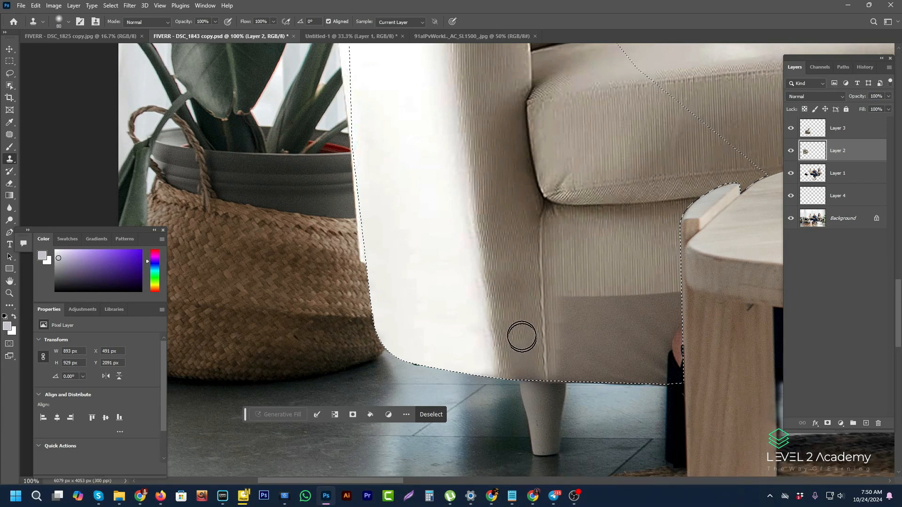
left_click(517, 263, "alt")
mouse_move(527, 332)
left_mouse_down()
mouse_move(562, 280)
mouse_move(566, 318)
mouse_move(565, 304)
mouse_move(675, 296)
mouse_move(679, 315)
mouse_move(573, 325)
mouse_move(557, 330)
mouse_move(563, 345)
mouse_move(690, 338)
mouse_move(666, 332)
mouse_move(663, 281)
mouse_move(680, 359)
mouse_move(560, 365)
mouse_move(561, 376)
mouse_move(681, 374)
mouse_move(669, 300)
mouse_move(653, 283)
mouse_move(661, 362)
left_mouse_up()
left_click(562, 280, "alt")
left_click(627, 257, "alt")
left_click_drag(630, 292, 635, 367)
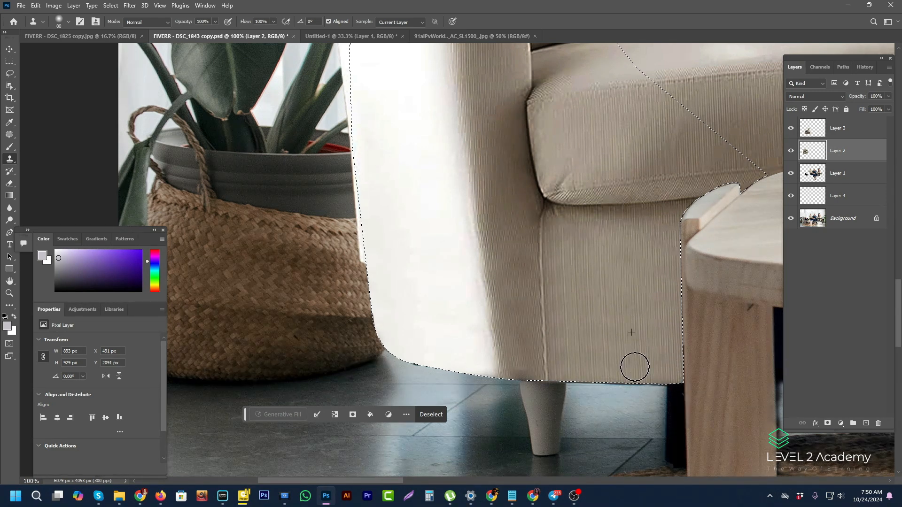
left_click(547, 271, "alt")
left_click(548, 271, "alt")
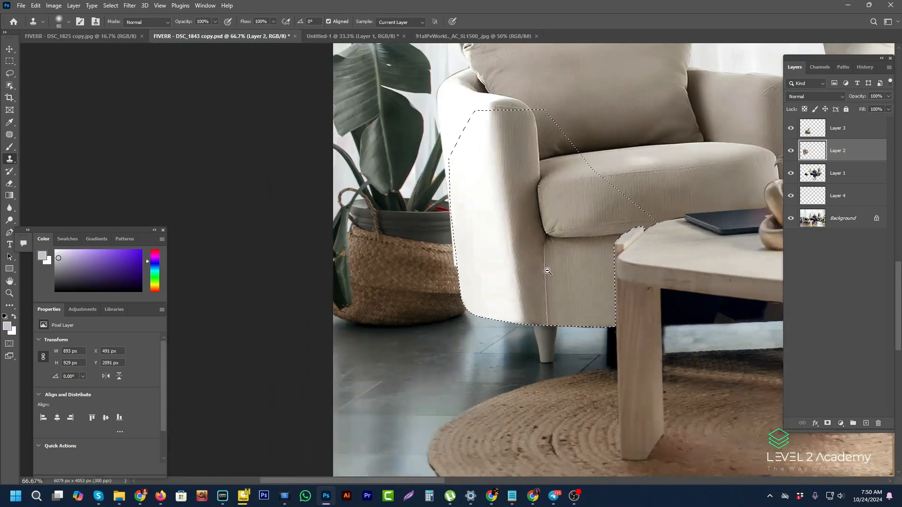
key("ctrl+d")
Step: Compare the armchair's outer edge with the original sofa, then outline the uneven edge beside the basket with a Pen path and select it
left_click(455, 272, "ctrl")
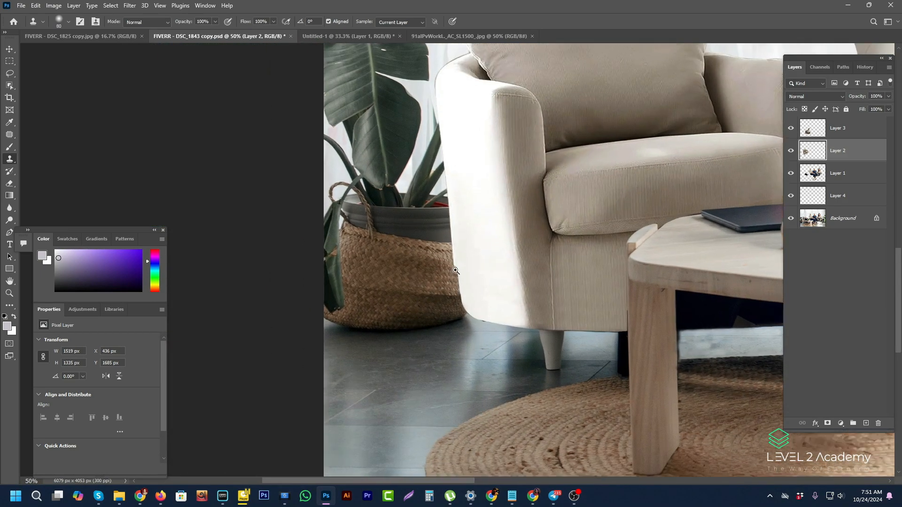
left_click(456, 272, "ctrl")
left_click(455, 272, "ctrl")
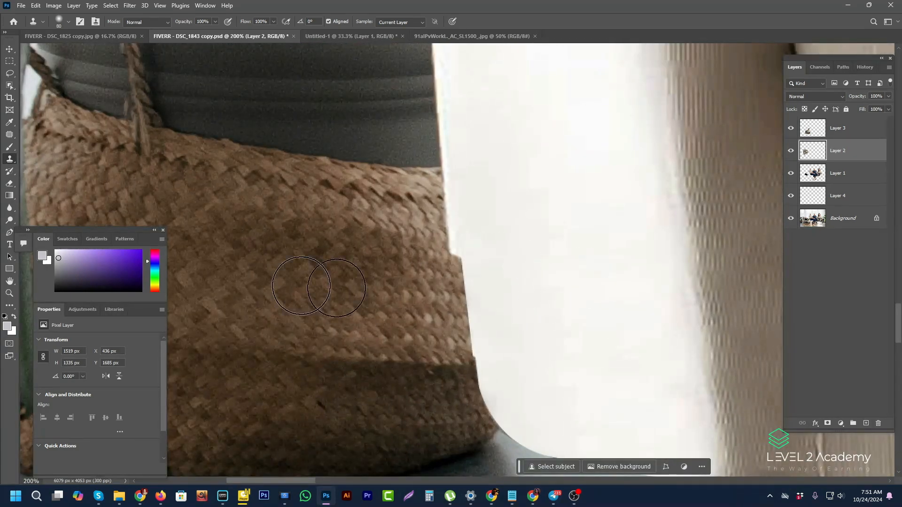
left_click(791, 218)
left_click(791, 219)
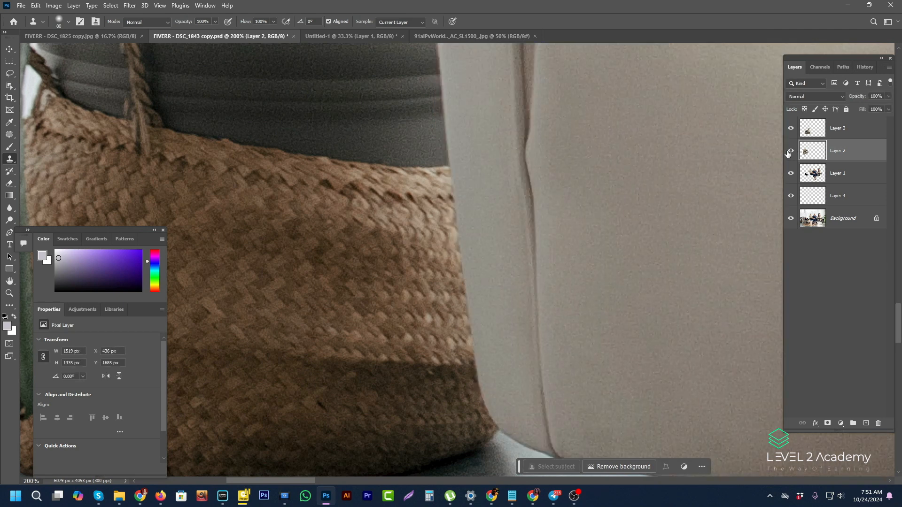
left_click(791, 151)
left_click(9, 232)
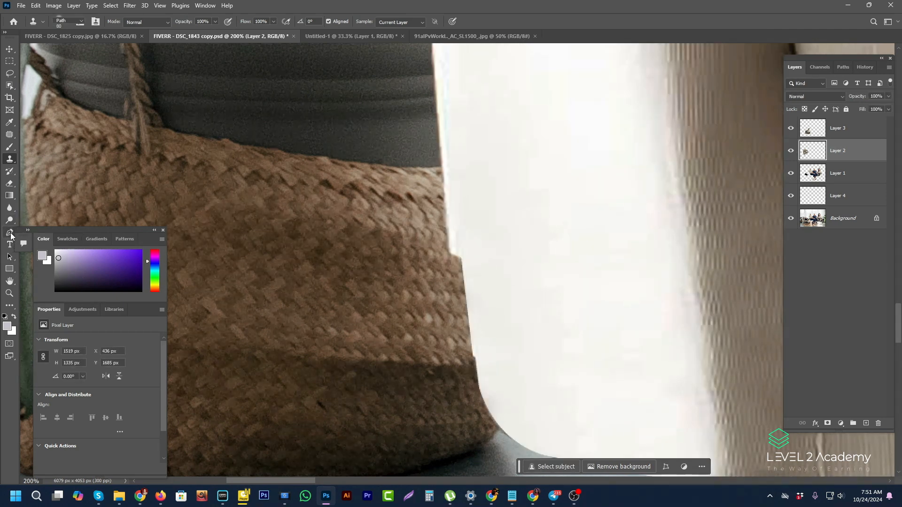
left_click(462, 269)
scroll(468, 155, "up", 5)
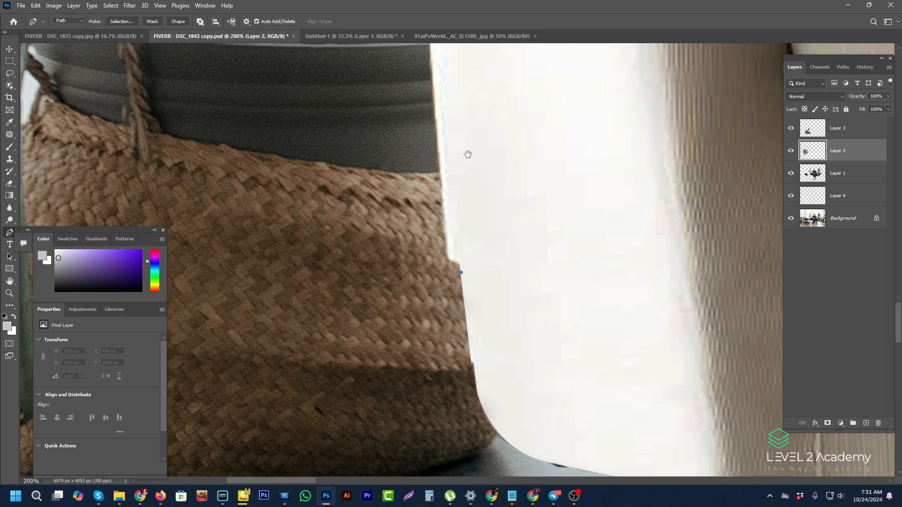
scroll(441, 155, "right", 2)
left_click(350, 130)
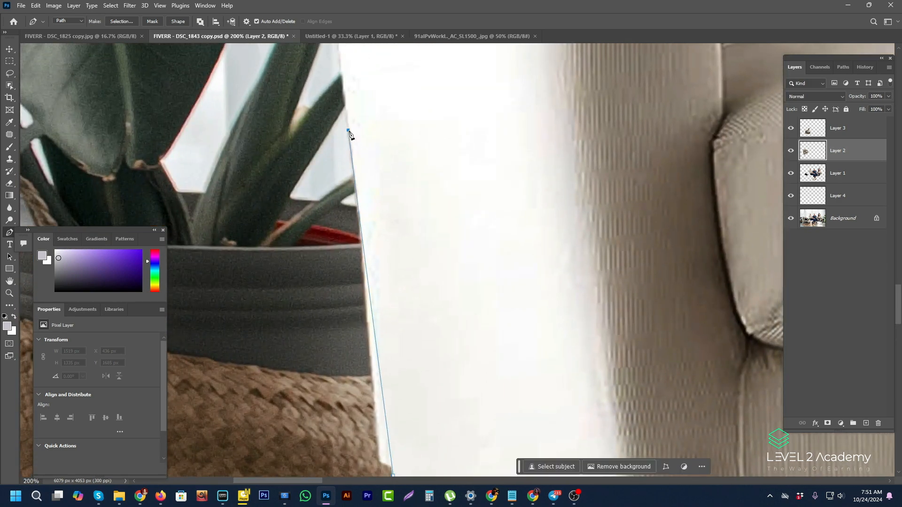
left_click_drag(294, 203, 292, 216)
left_click_drag(330, 357, 334, 276)
left_click(342, 381)
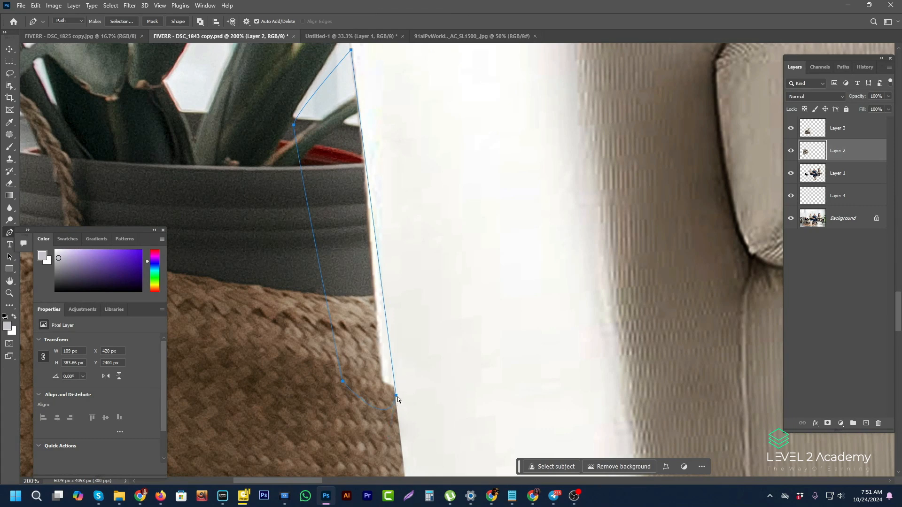
key("ctrl+Return")
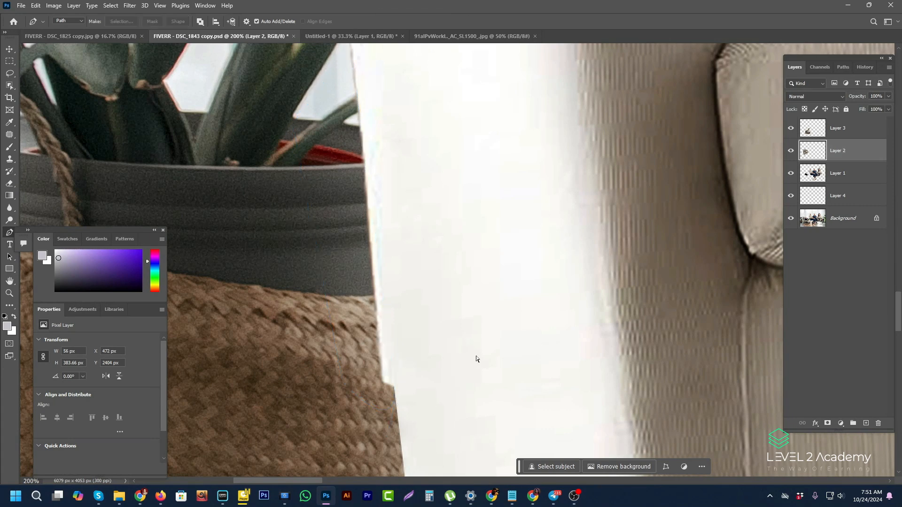
Step: Clear the selected uneven armchair edge beside the basket, deselect, and move the colour and properties panels clear of the photo
key("ctrl+d")
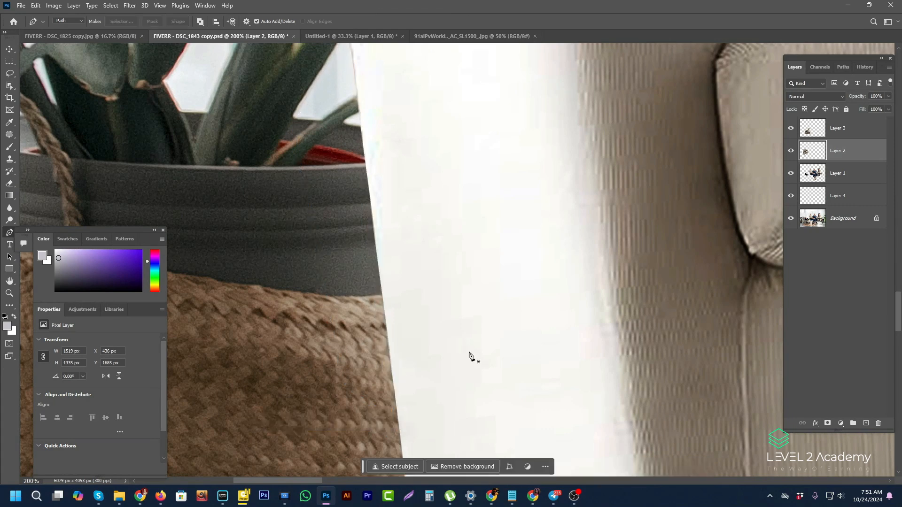
left_click(414, 209, "ctrl+alt")
left_click(414, 208, "alt")
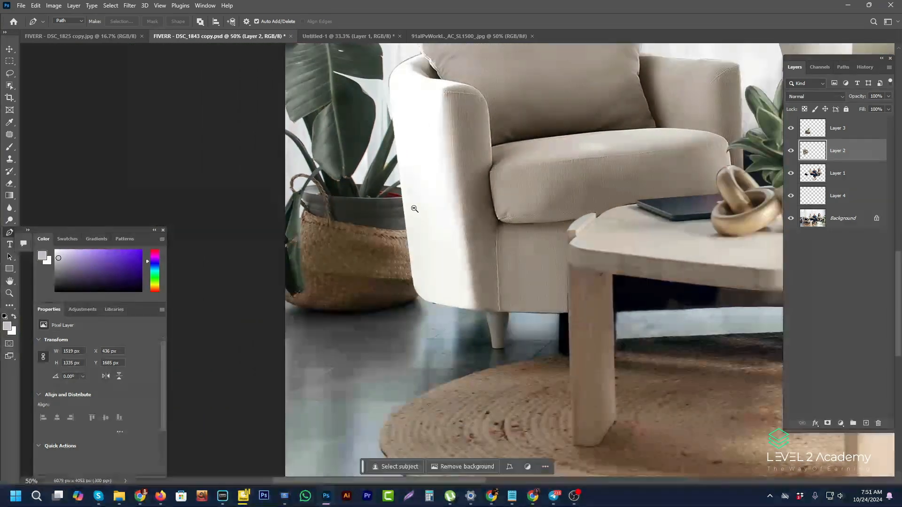
left_click(414, 208, "alt")
left_click(414, 209, "alt")
left_click(414, 208, "alt")
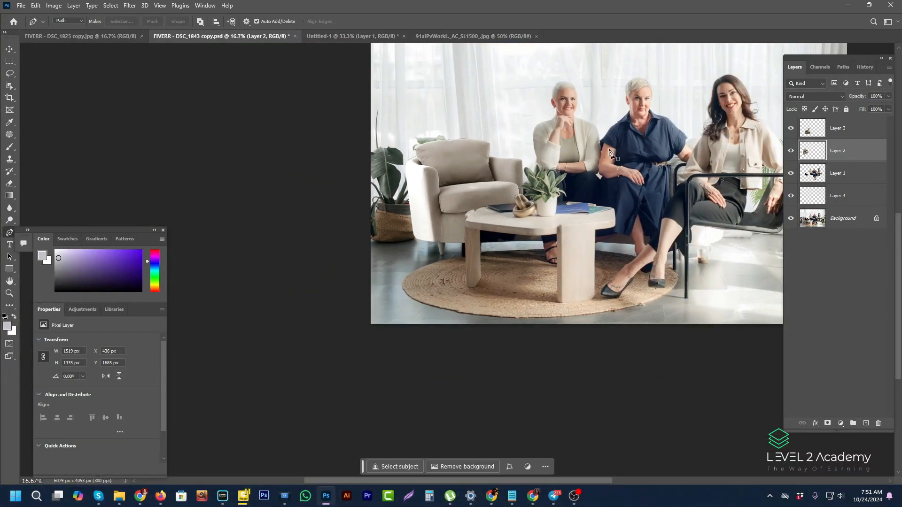
left_click_drag(655, 136, 483, 236)
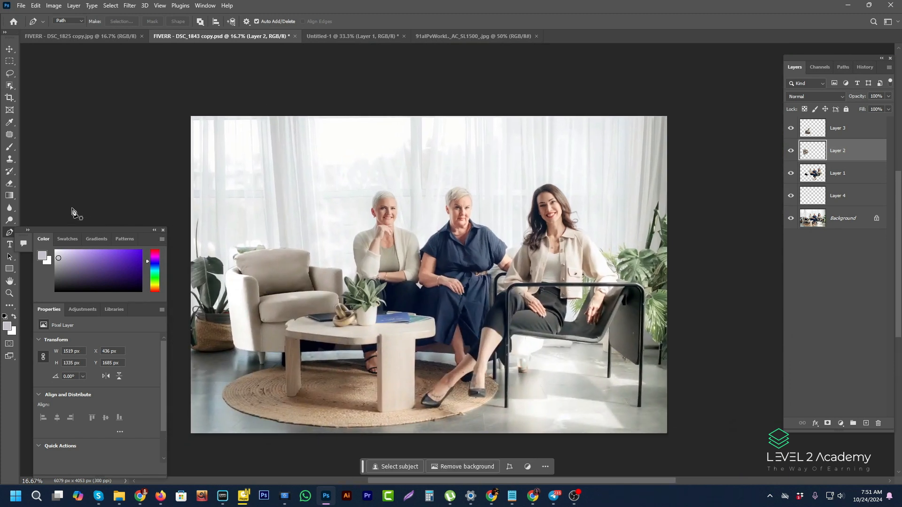
left_click_drag(73, 231, 8, 207)
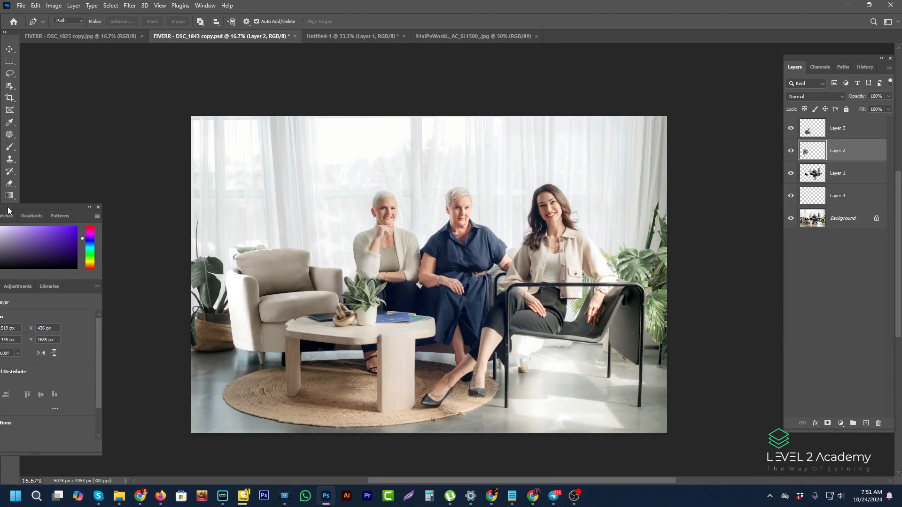
Step: Group Layers 3, 2, 1 and 4 together and compare the photo with the group hidden and shown
left_click(824, 134)
left_click(848, 198, "shift")
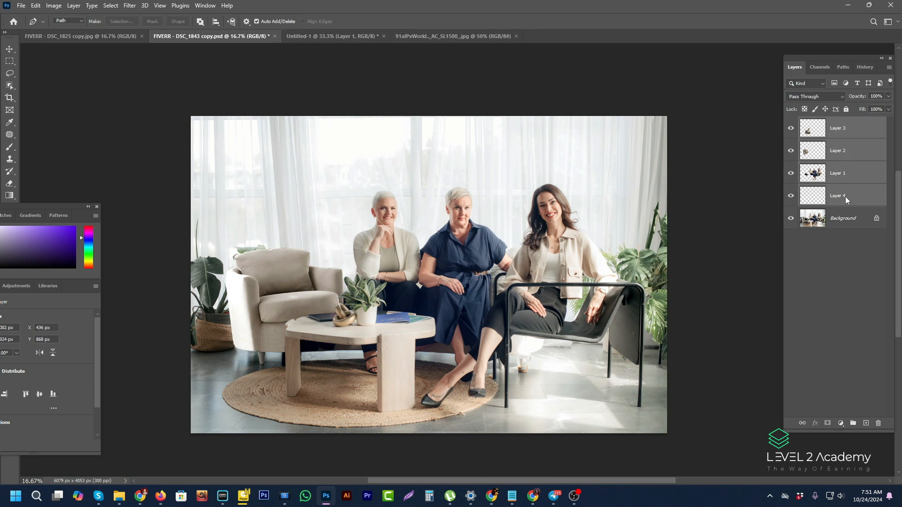
key("ctrl+g")
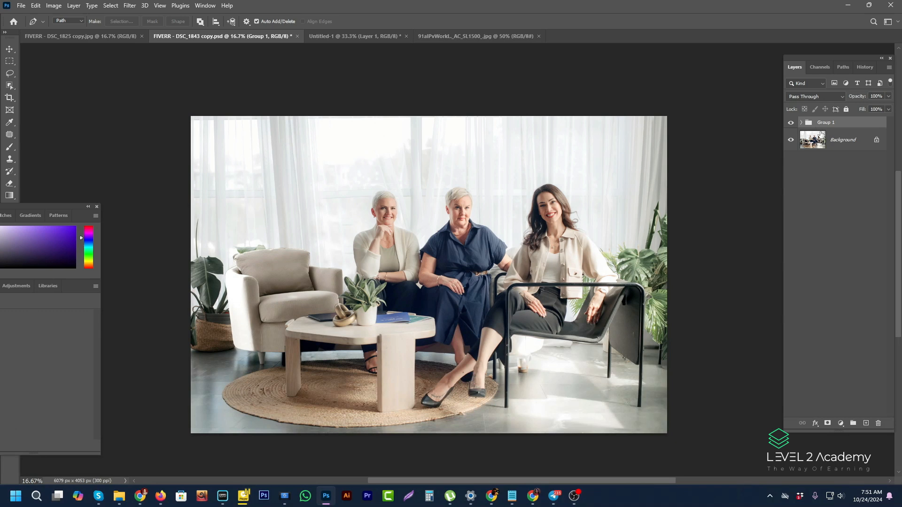
left_click(791, 124)
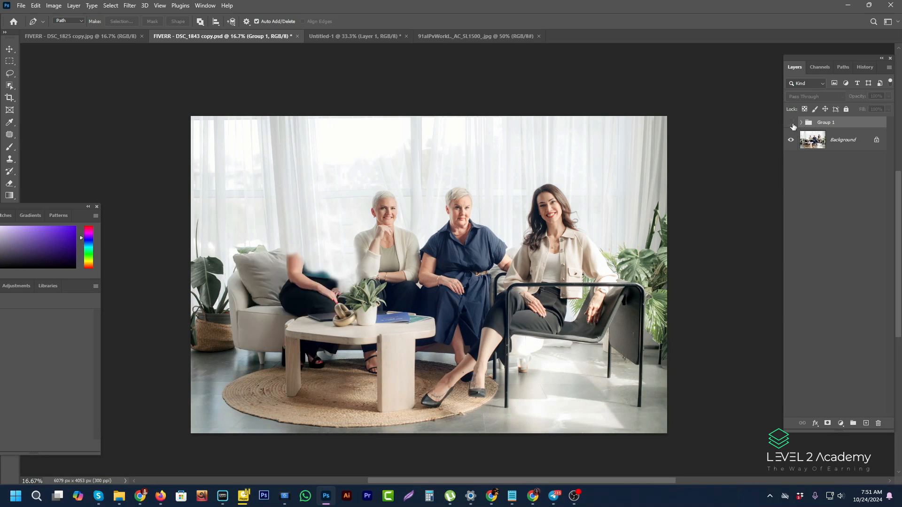
left_click(792, 125)
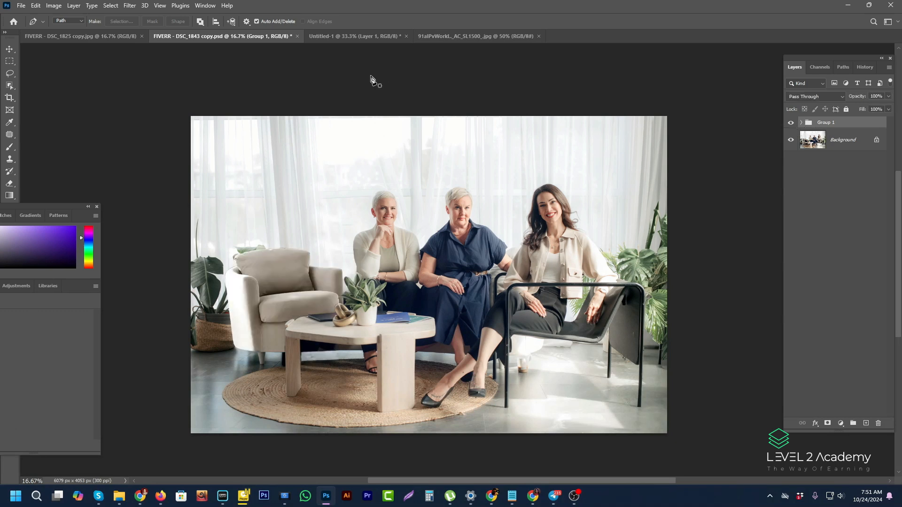
Step: Save the layered FIVERR - DSC_1843 copy PSD with its current edits
left_click(17, 8)
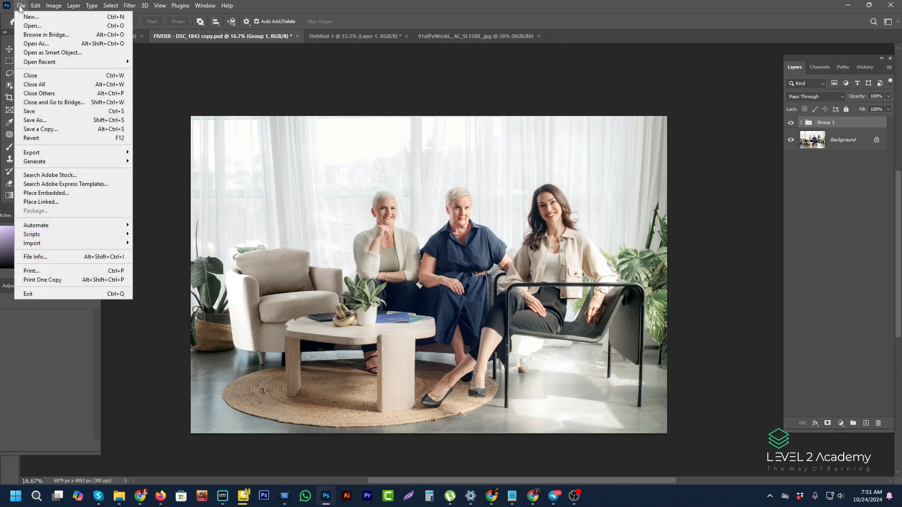
left_click(28, 19)
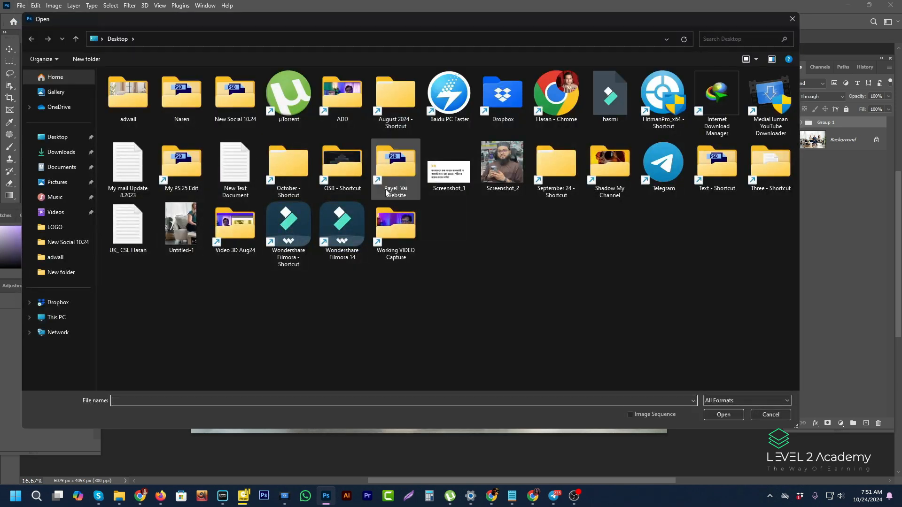
left_click(769, 416)
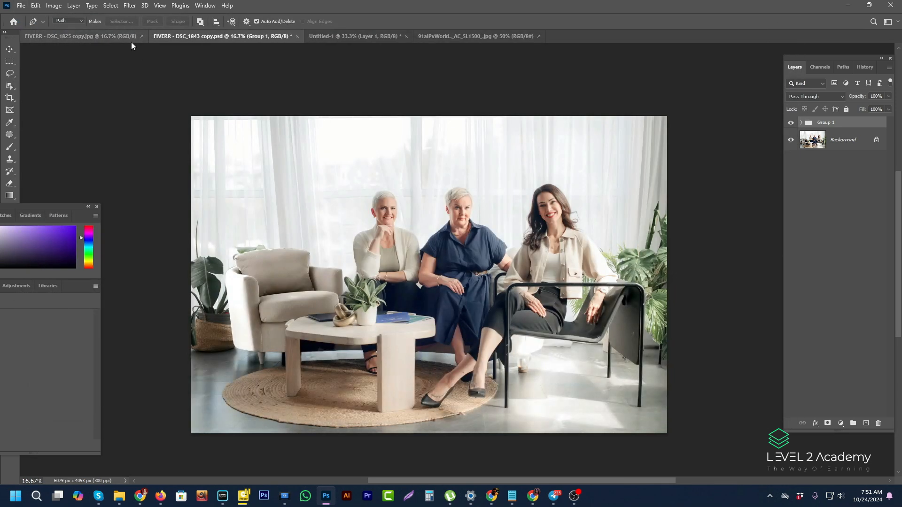
left_click(21, 5)
left_click(30, 113)
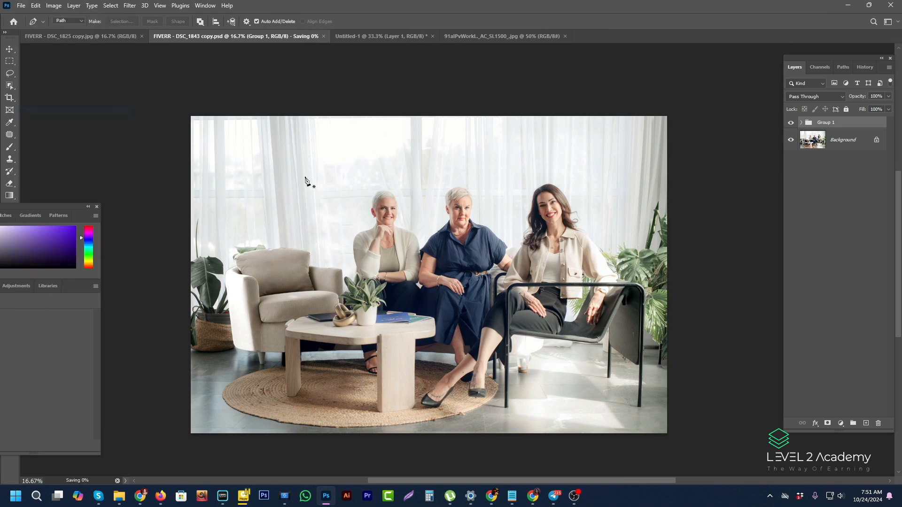
Step: Open the FIVERR - DSC_1825 copy photo from the adwall folder on the Desktop
left_click(23, 8)
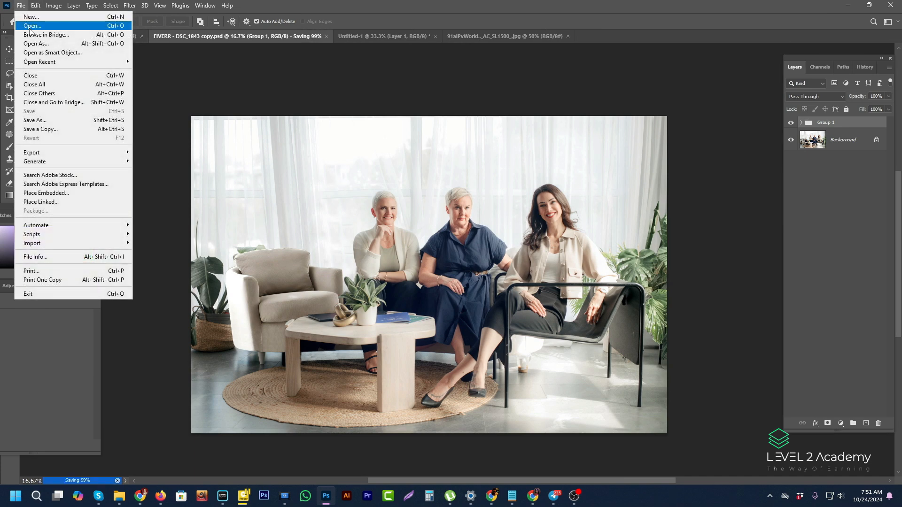
left_click(32, 25)
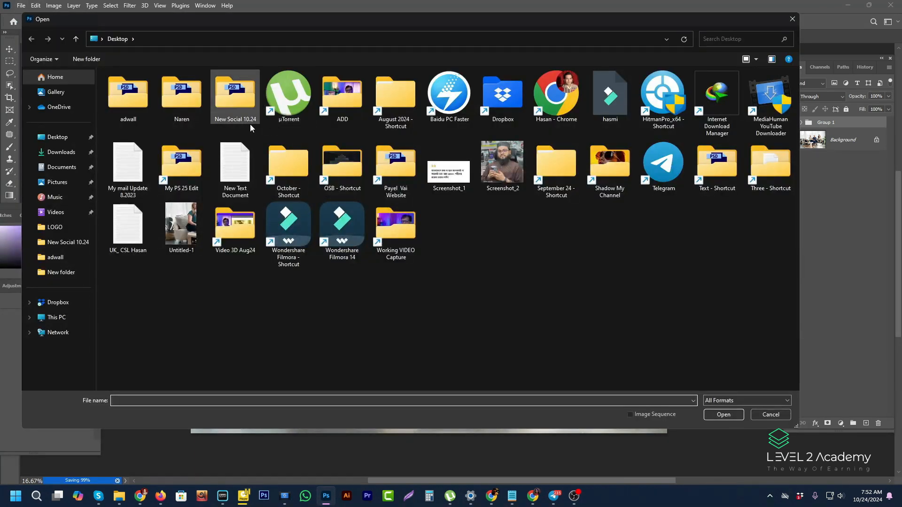
double_click(127, 94)
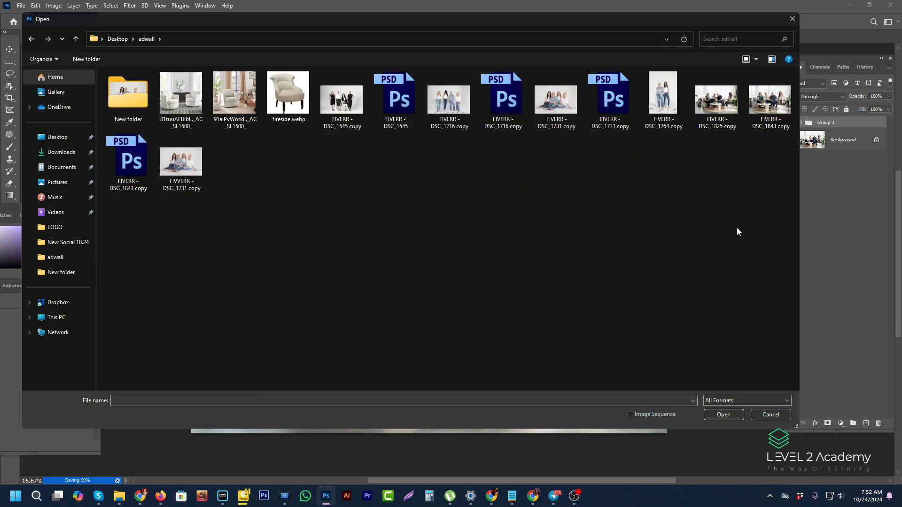
double_click(710, 100)
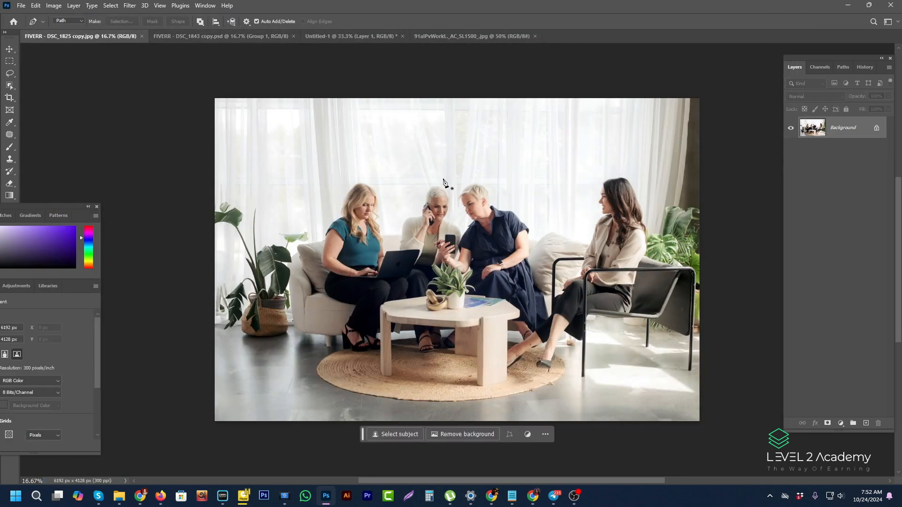
Step: Open the original FIVERR - DSC_1843 copy JPG and paste its whole image into the PSD as a layer directly above Background
left_click(21, 5)
left_click(29, 22)
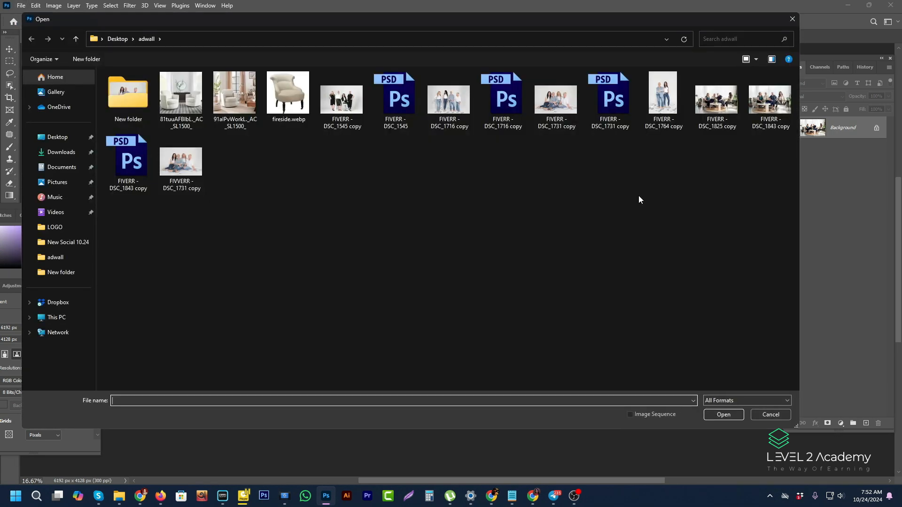
double_click(772, 109)
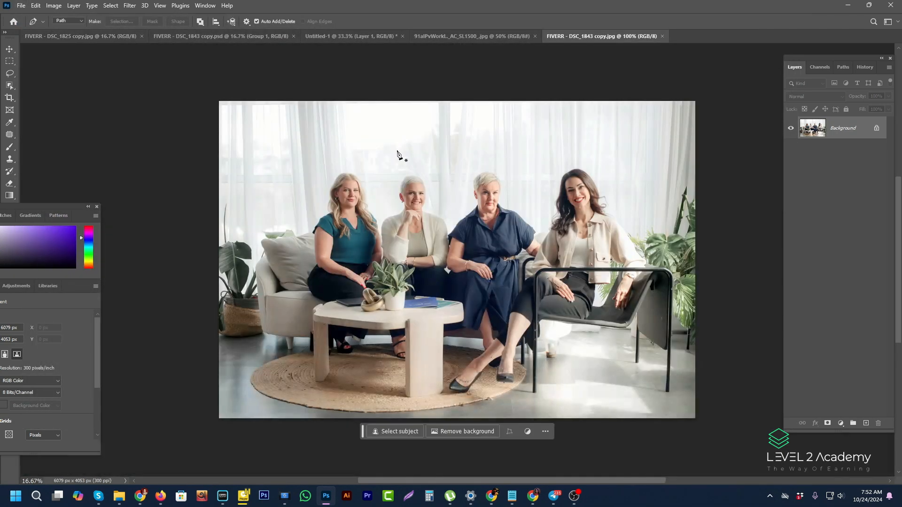
key("ctrl+a")
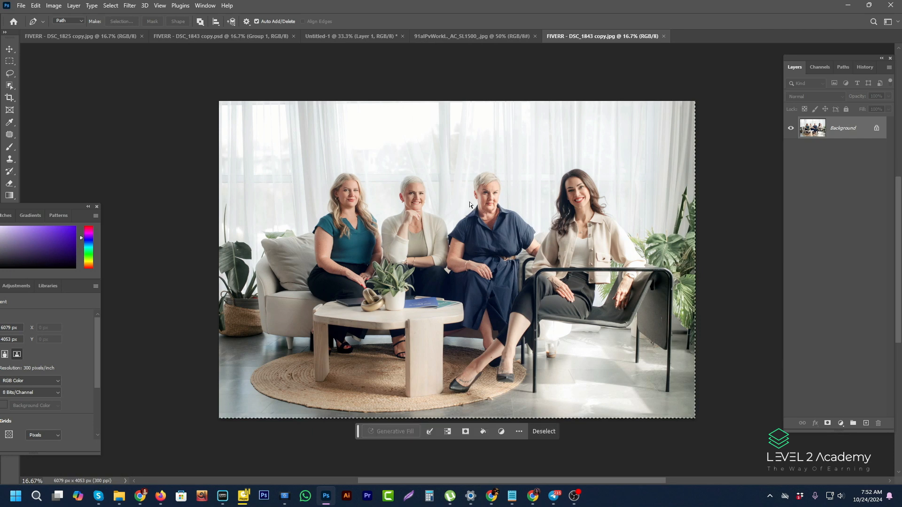
left_click(99, 35)
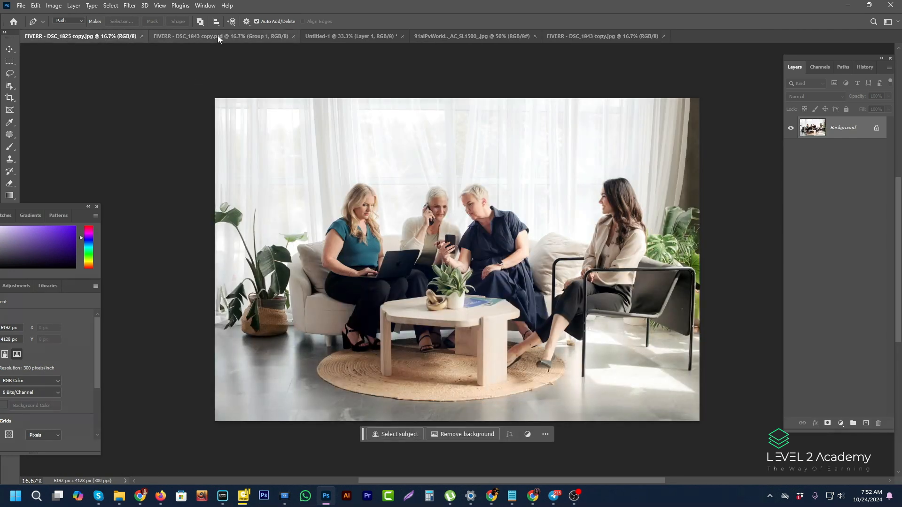
left_click(218, 35)
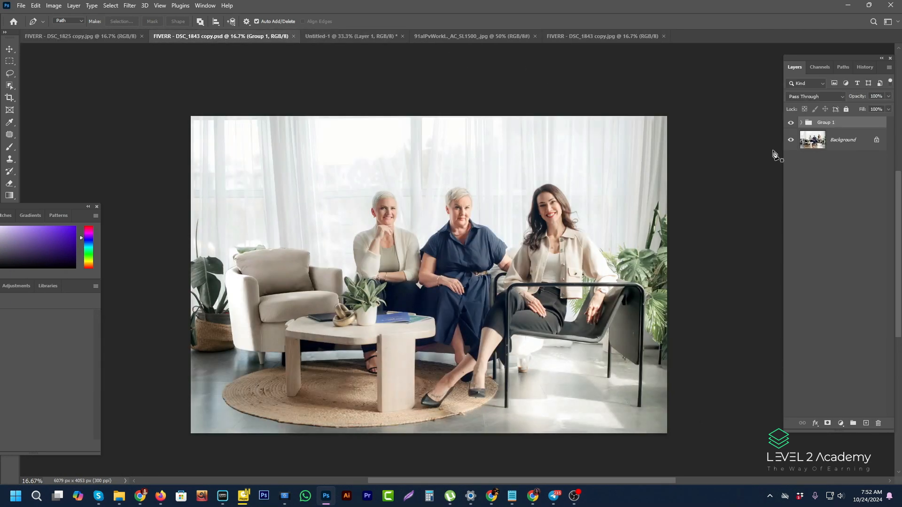
left_click(852, 140)
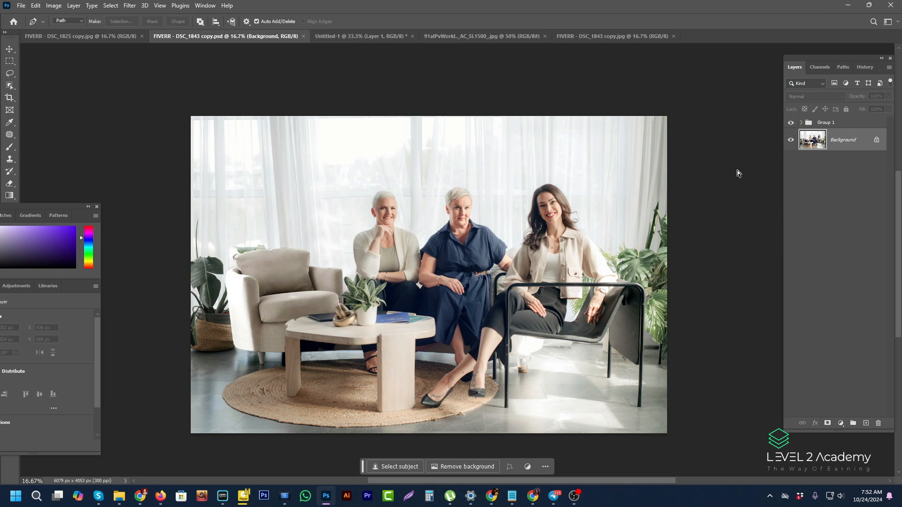
key("ctrl+v")
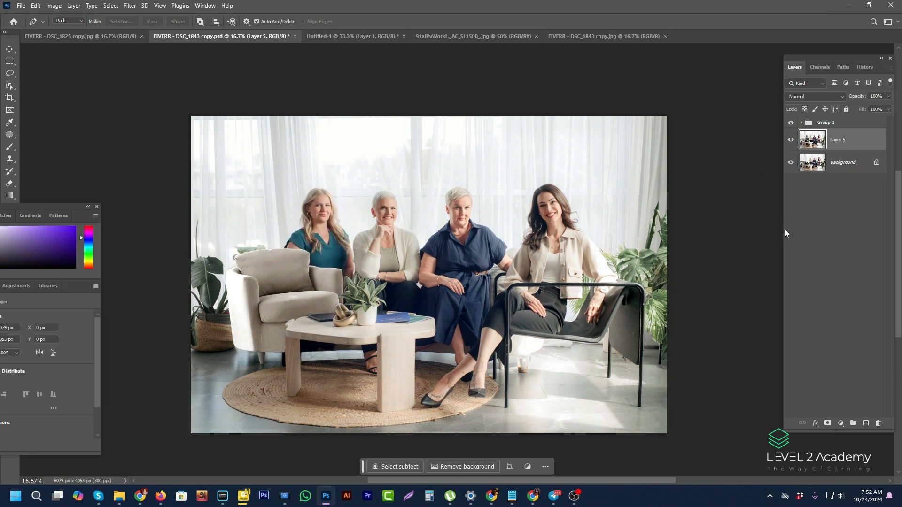
Step: Compare the edited group with the pasted original, then hide the original's layer while keeping Group 1 and Background shown
left_click(790, 123)
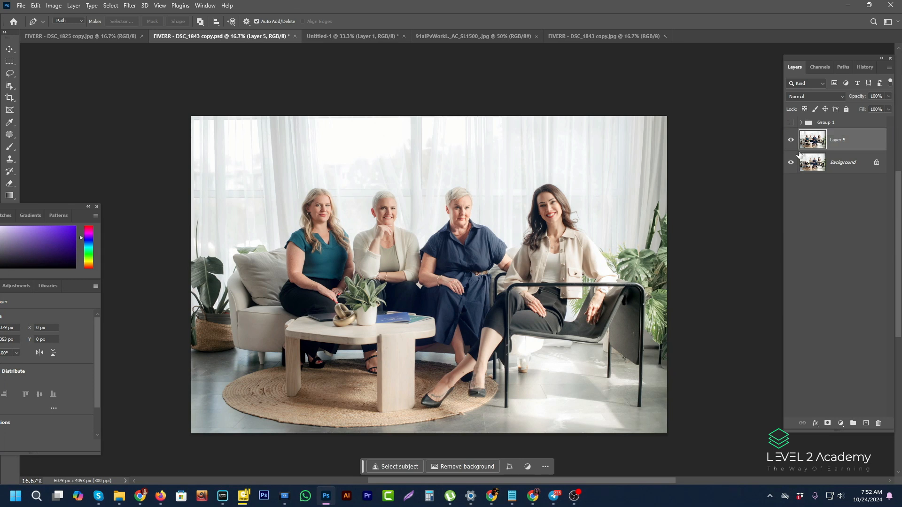
left_click(791, 123)
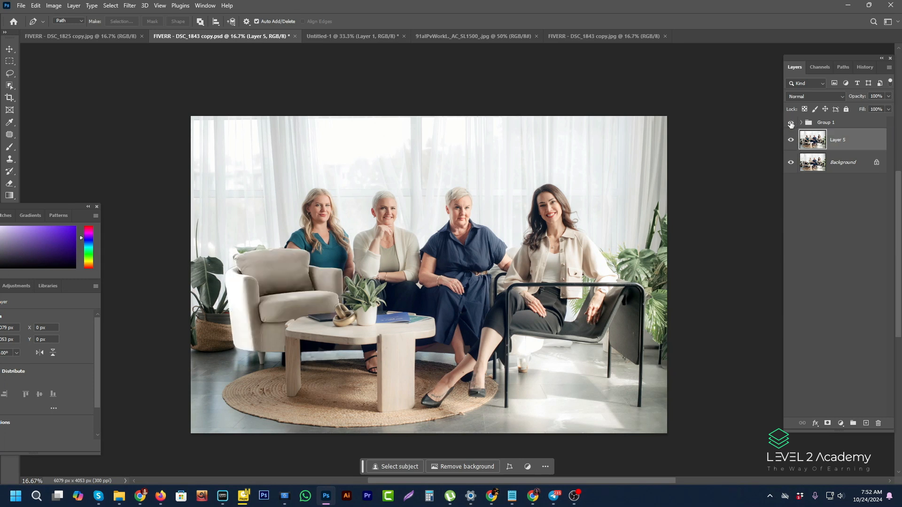
left_click(791, 162)
left_click(791, 140)
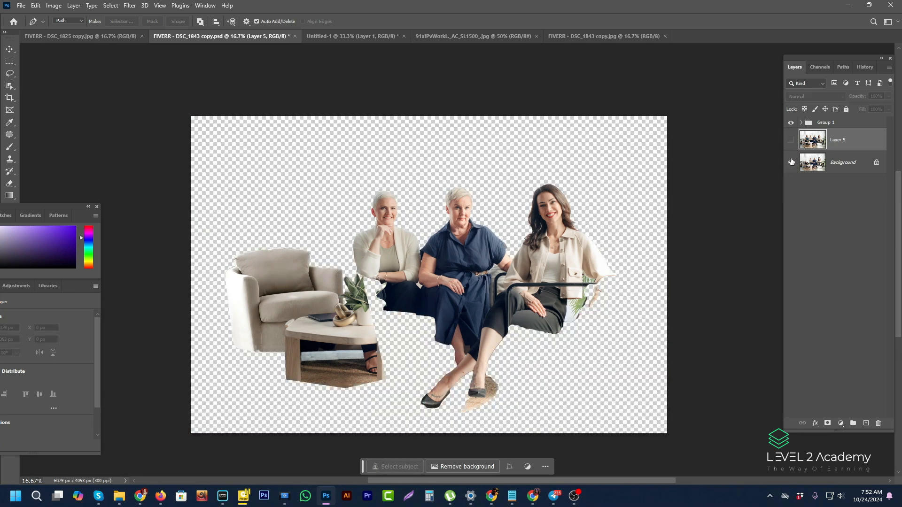
left_click(791, 162)
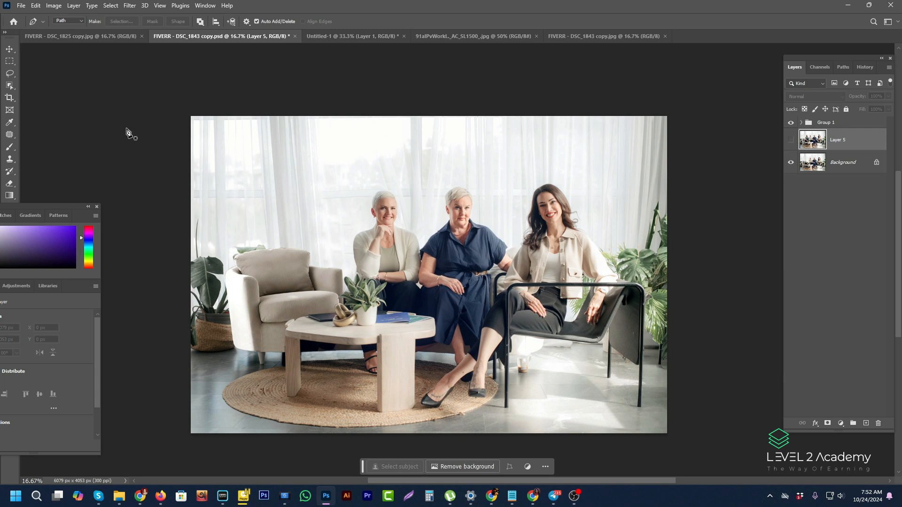
Step: Save a JPEG copy named FIVERR - DSC_1843 copy 2 in adwall's New folder, at quality 12 Maximum with Baseline ("Standard") format
left_click(21, 7)
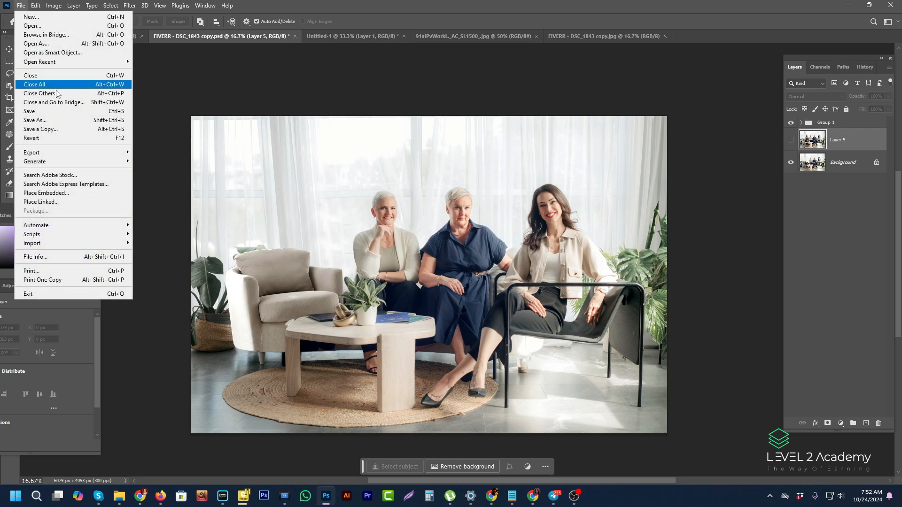
left_click(57, 127)
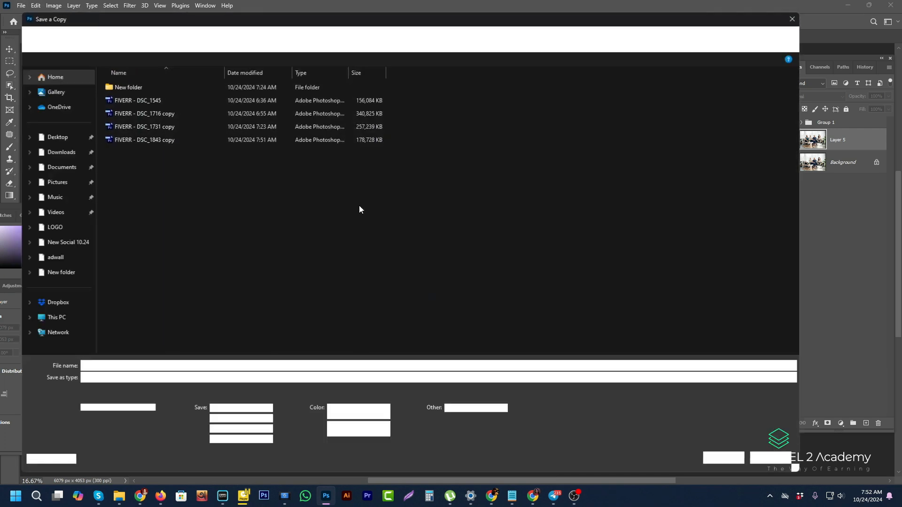
double_click(123, 88)
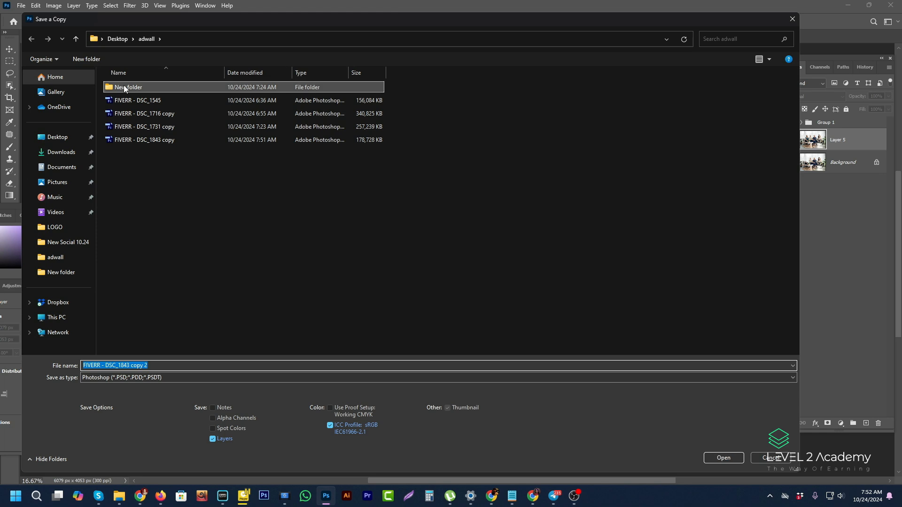
left_click(159, 378)
left_click(117, 277)
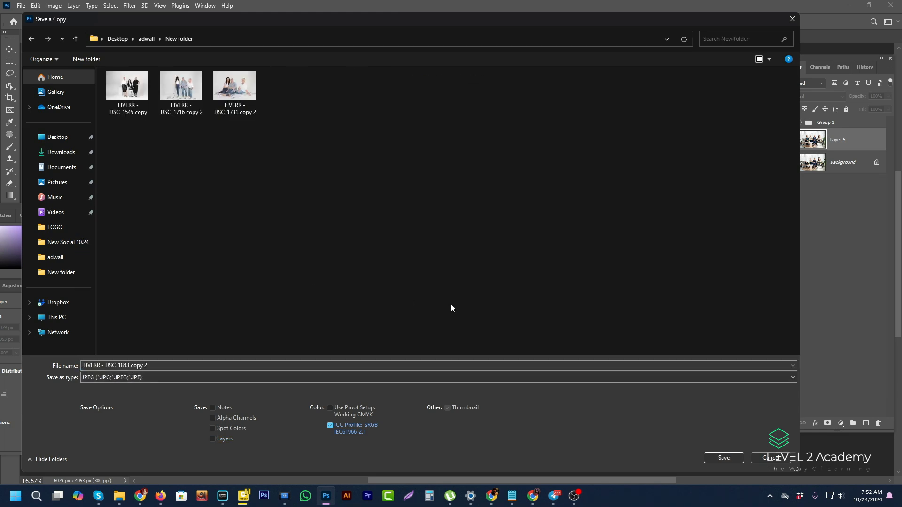
left_click(729, 462)
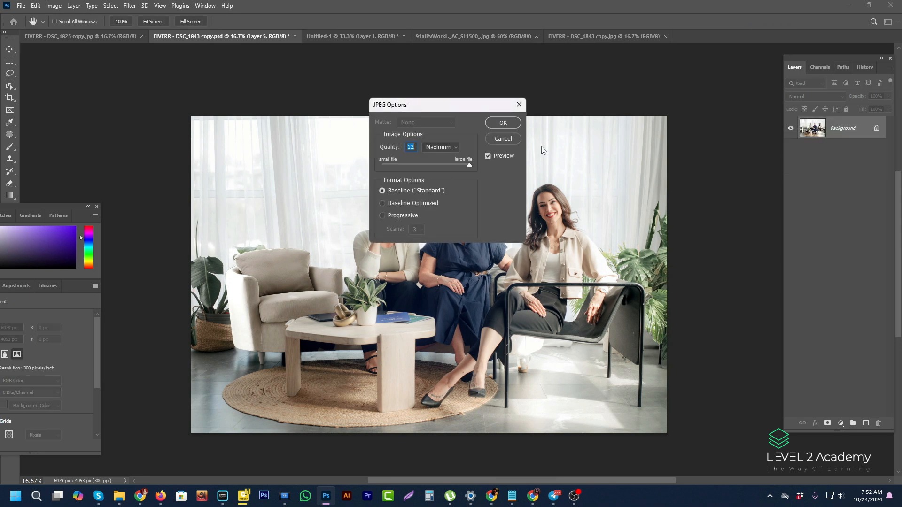
left_click(504, 124)
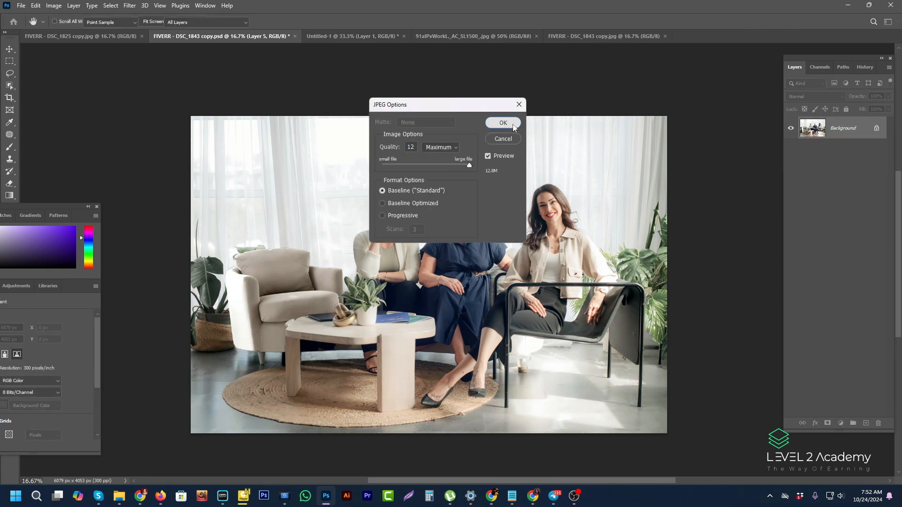
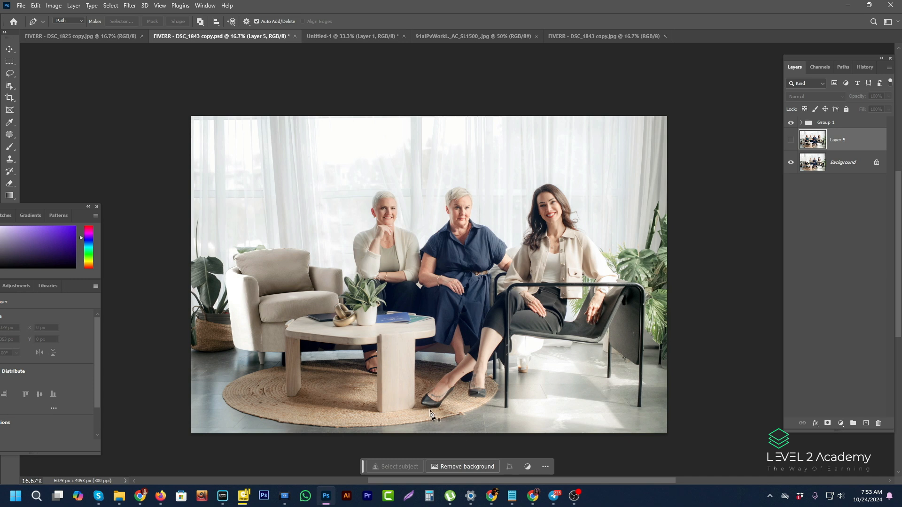
Step: Compare the edited armchair group with the original in Layer 5, keeping the PSD in a floating window beside the FIVERR - DSC_1825 copy photo
mouse_move(573, 502)
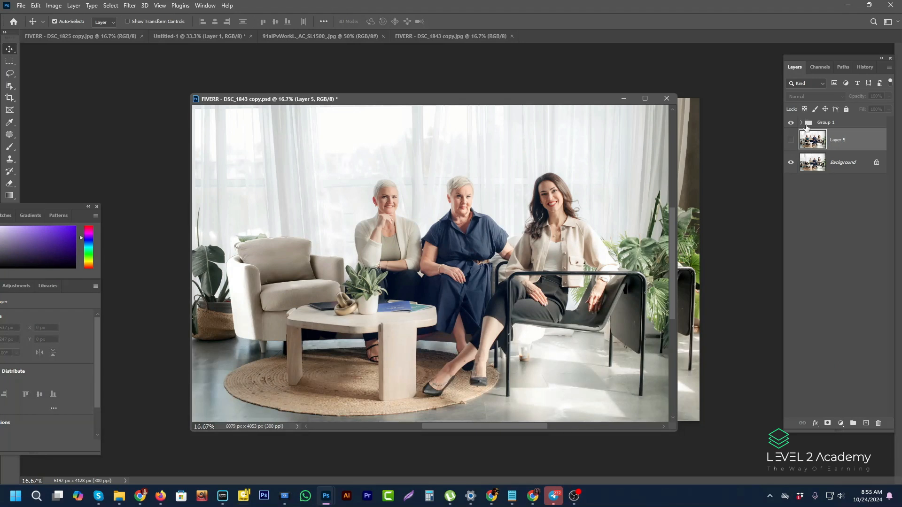
left_click(790, 123)
left_click(791, 141)
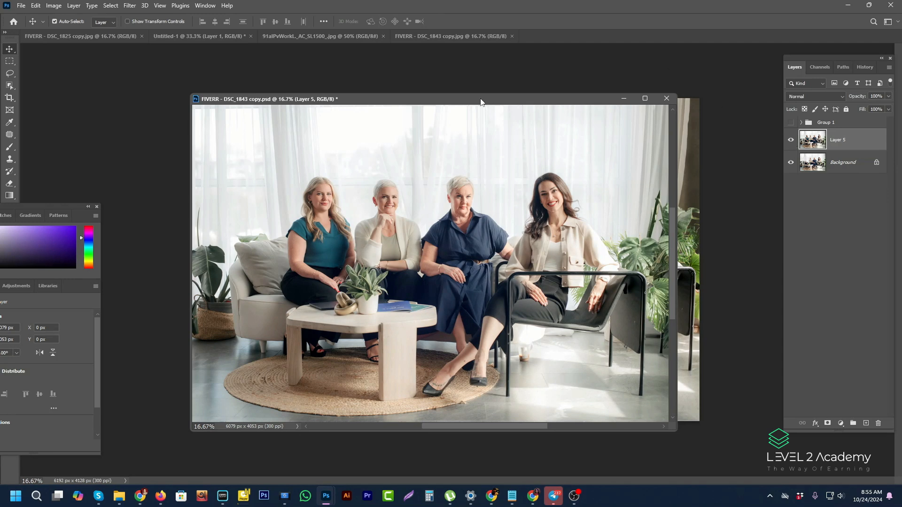
left_click_drag(479, 100, 446, 393)
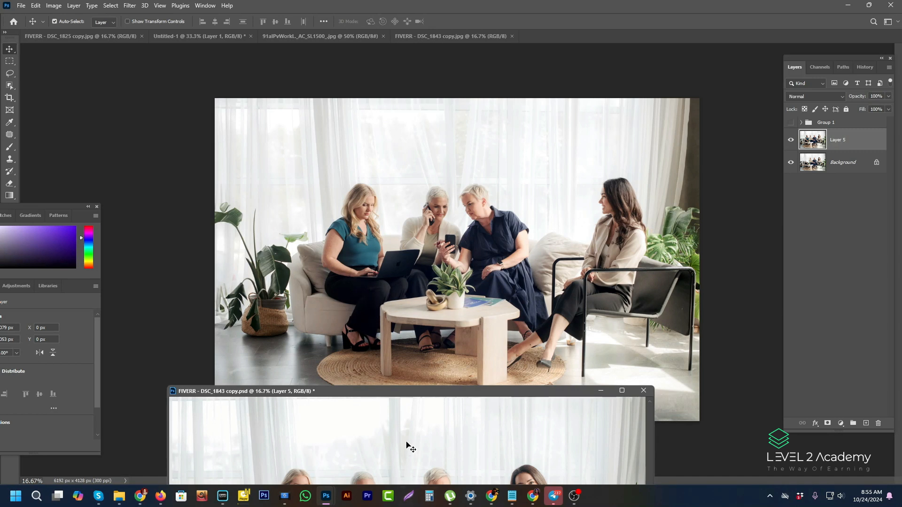
left_click_drag(387, 387, 309, 98)
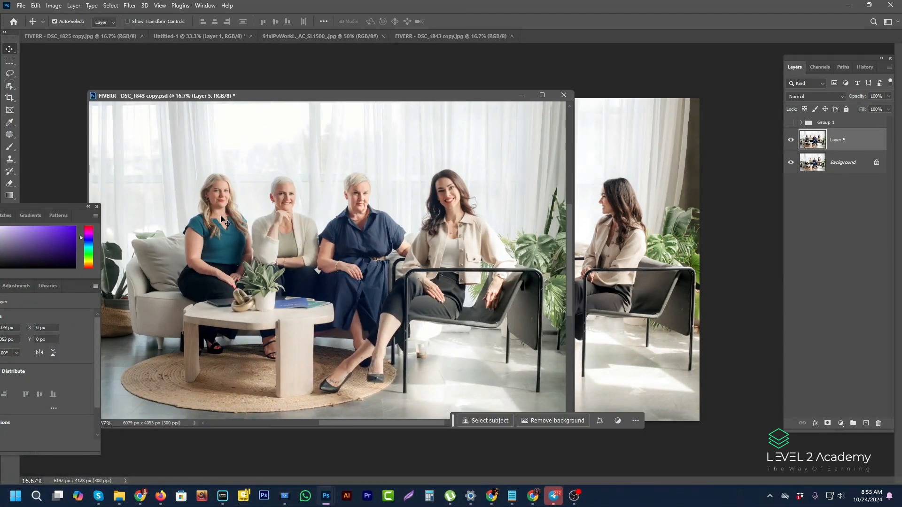
left_click(791, 123)
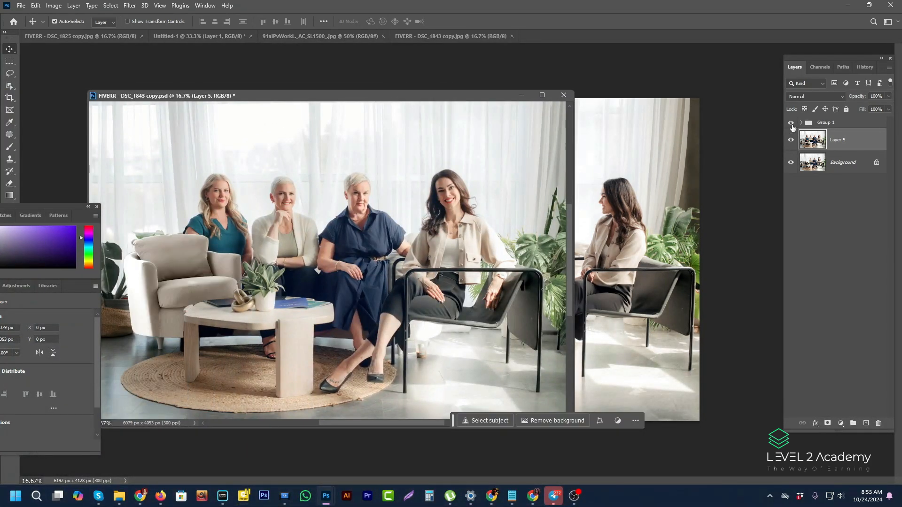
left_click(791, 140)
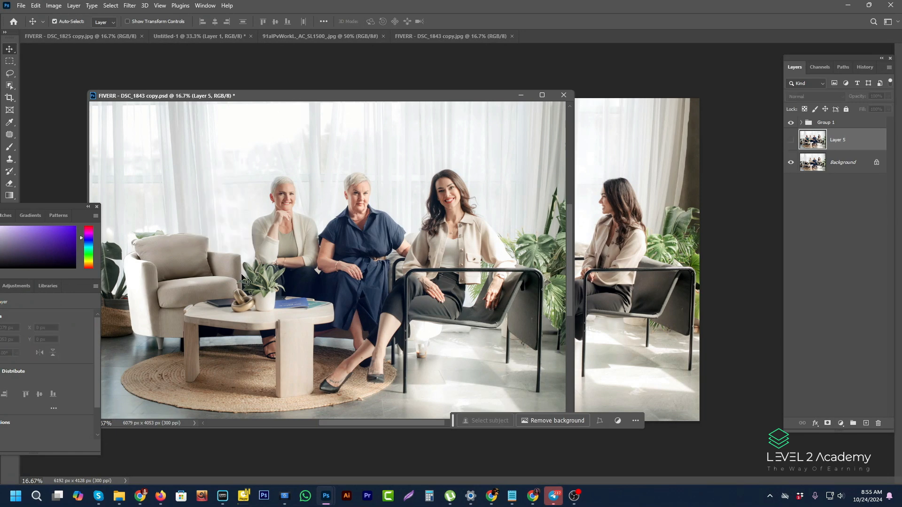
left_click_drag(356, 96, 797, 100)
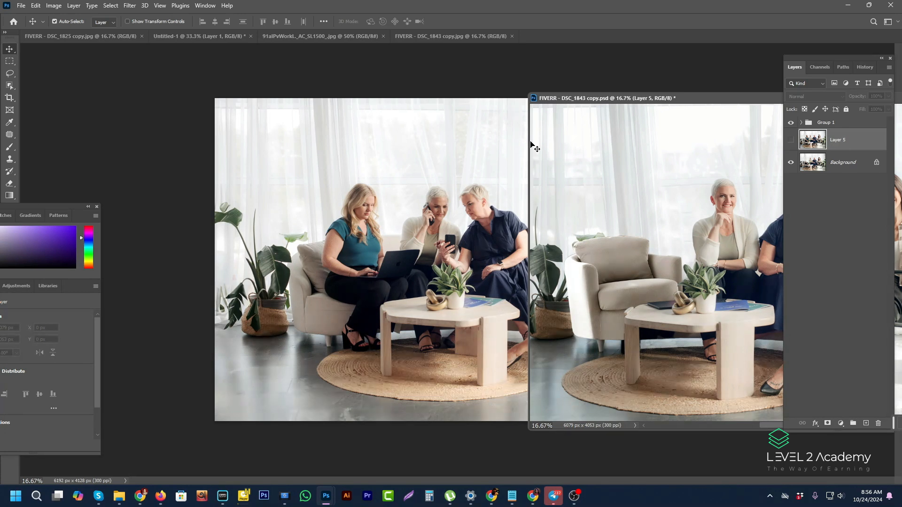
Step: Try to copy the whole Group 1 from the PSD into the FIVERR - DSC_1825 copy photo
left_click(826, 123)
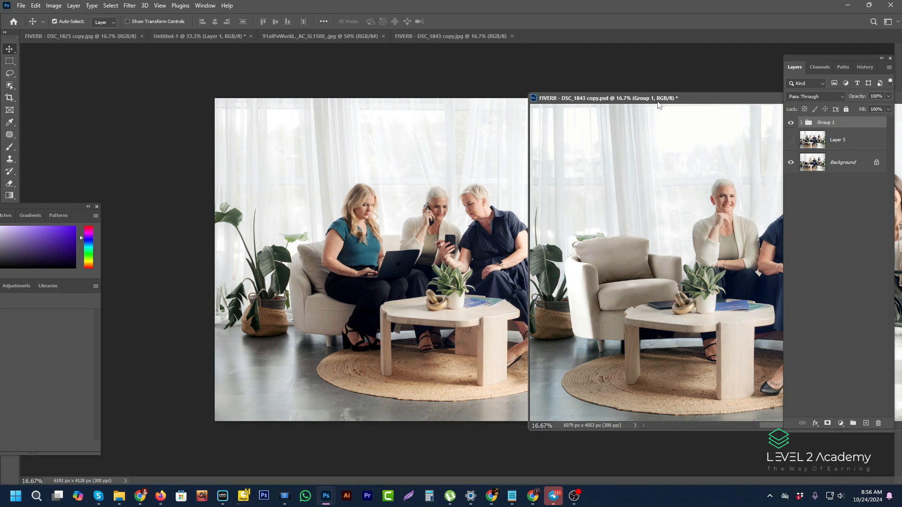
left_click(791, 124)
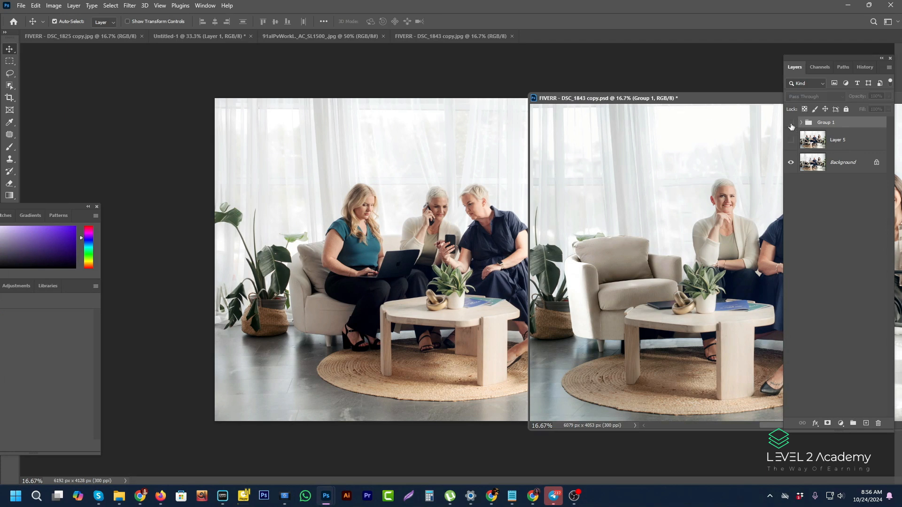
left_click(791, 124)
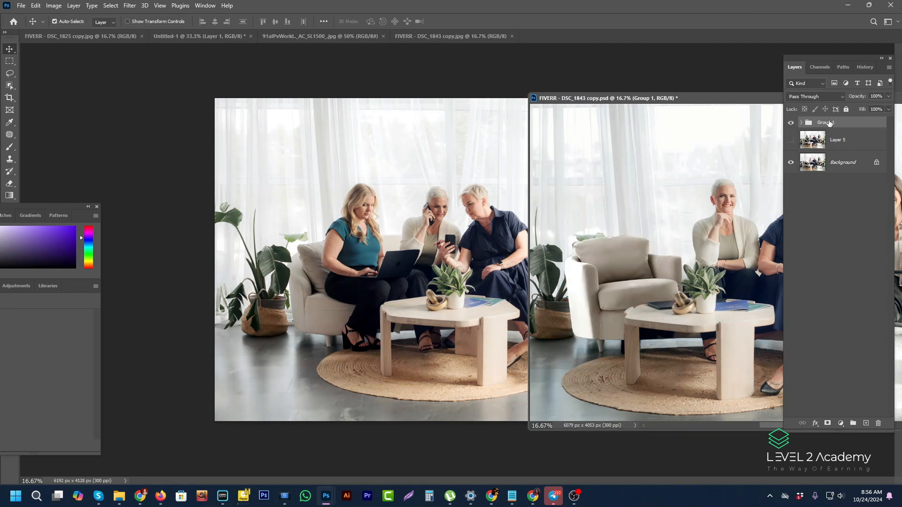
left_click_drag(830, 123, 334, 237)
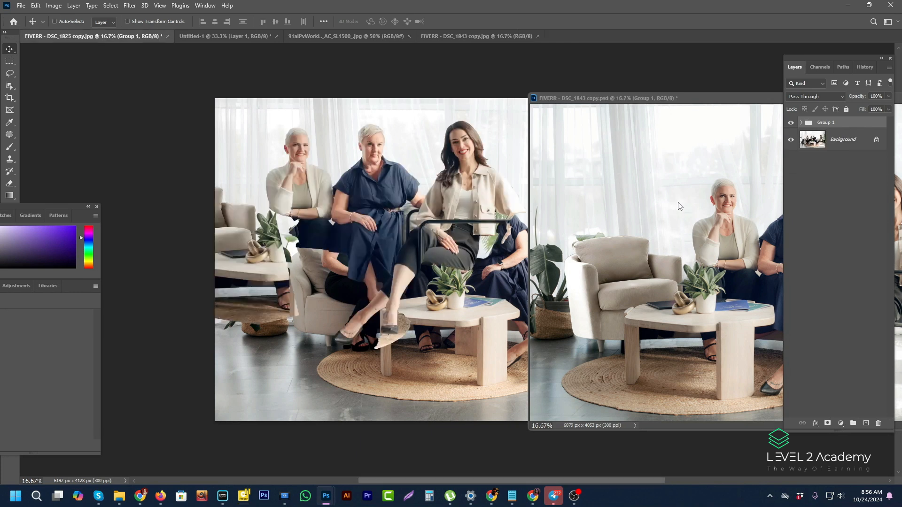
key("ctrl+z")
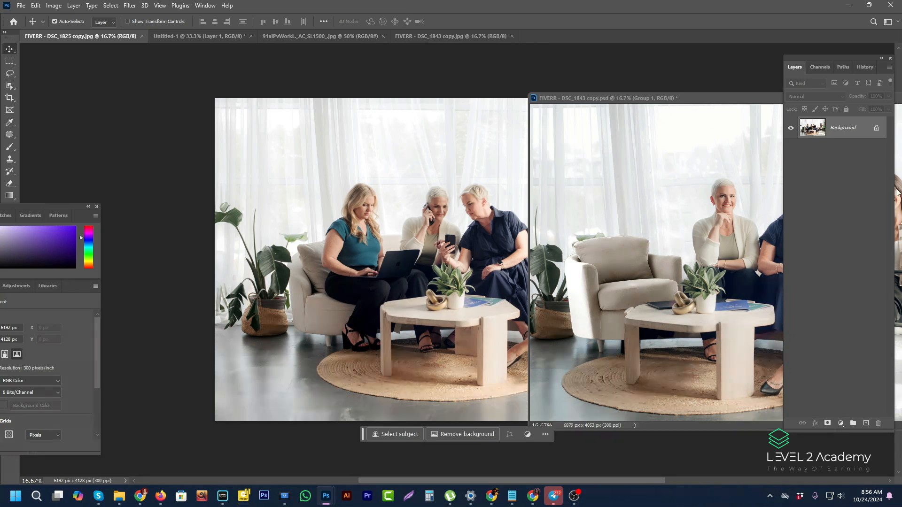
Step: Move the people cutout, Layer 1, out of Group 1 in the PSD to directly above Background, and keep it hidden
left_click(720, 214)
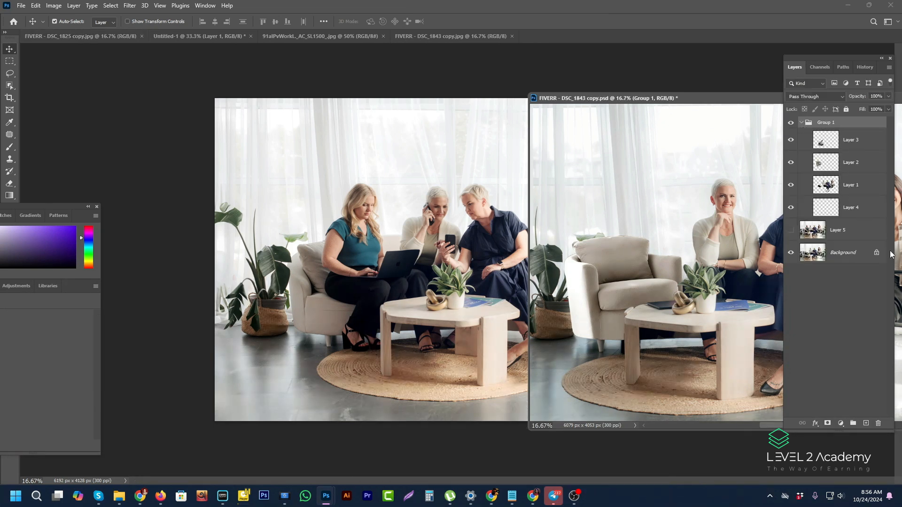
left_click(791, 187)
left_click(791, 187)
left_click_drag(841, 188, 859, 198)
left_click_drag(853, 232, 854, 233)
left_click(823, 185)
left_click(791, 185)
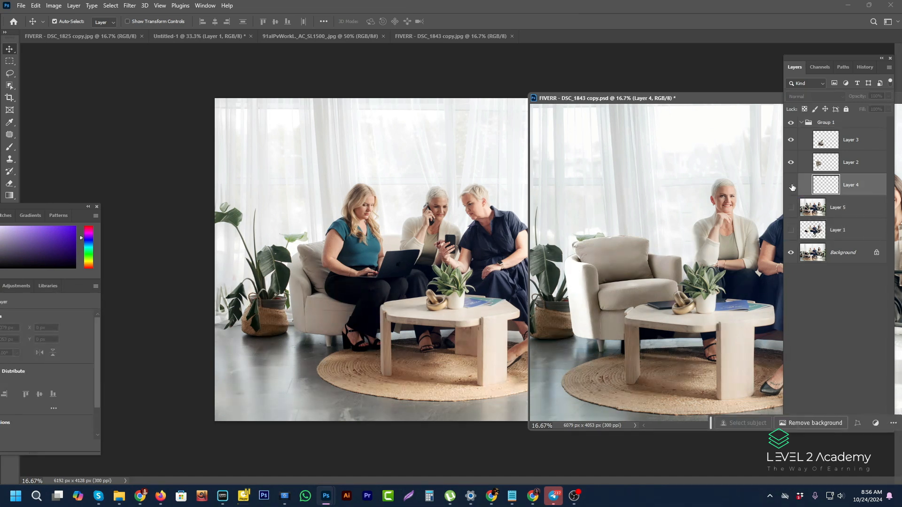
left_click(791, 186)
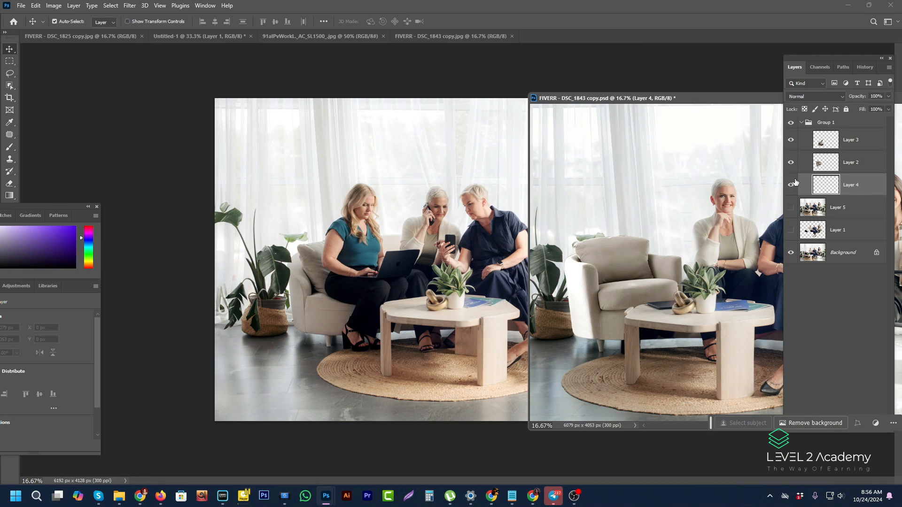
left_click(800, 123)
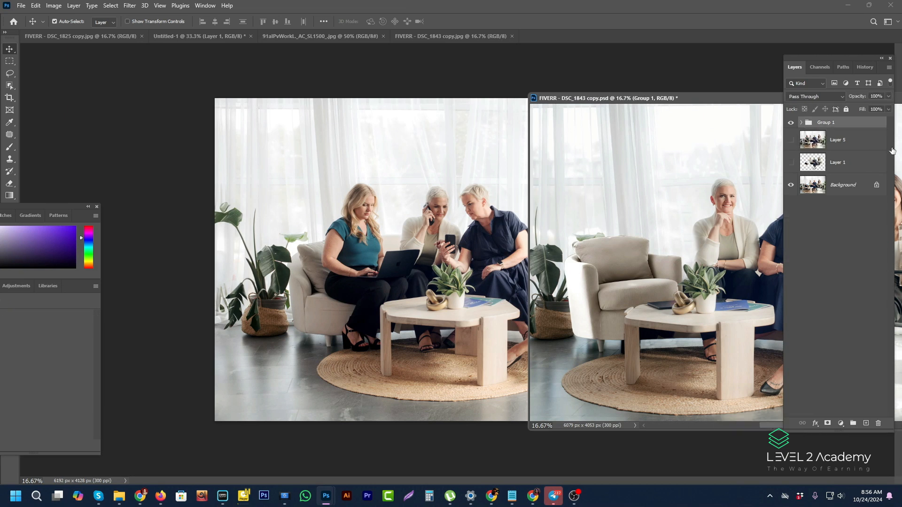
Step: Copy Group 1 into the FIVERR - DSC_1825 copy photo and align its table, Layer 3, over the existing table at X 2072 px, Y 1998 px
left_click_drag(837, 123, 372, 232)
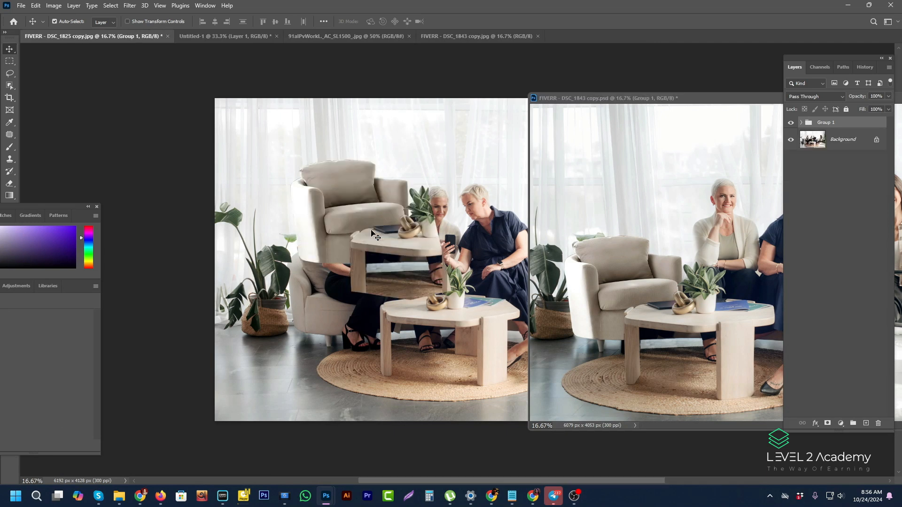
left_click_drag(415, 263, 446, 328)
key("Up")
key("Up")
key("Up")
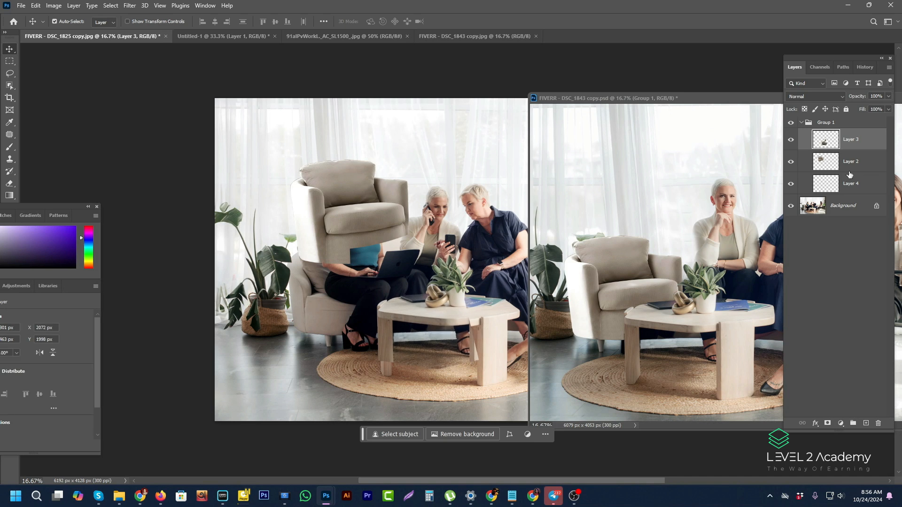
Step: Move the armchair, Layer 2, down in front of the seated blonde woman to X 910 px, Y 1687 px
left_click(828, 163)
left_click_drag(358, 239, 353, 297)
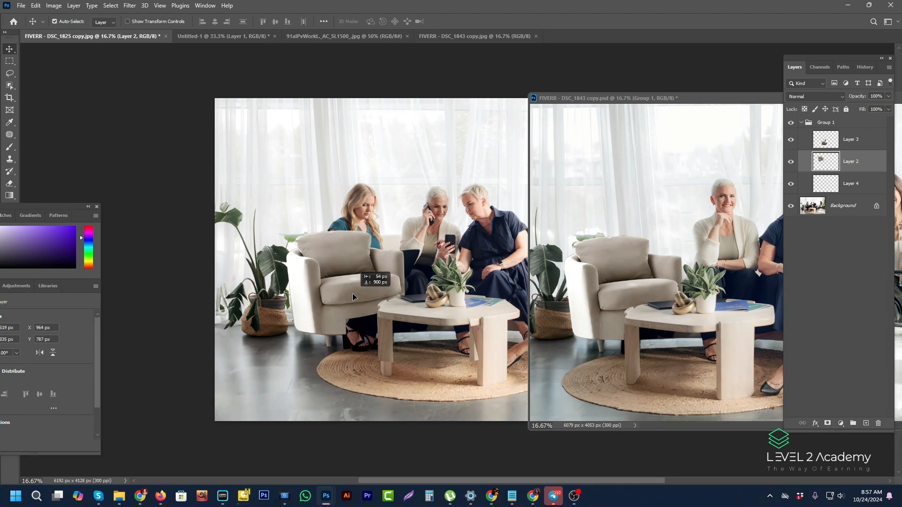
left_click_drag(353, 297, 353, 297)
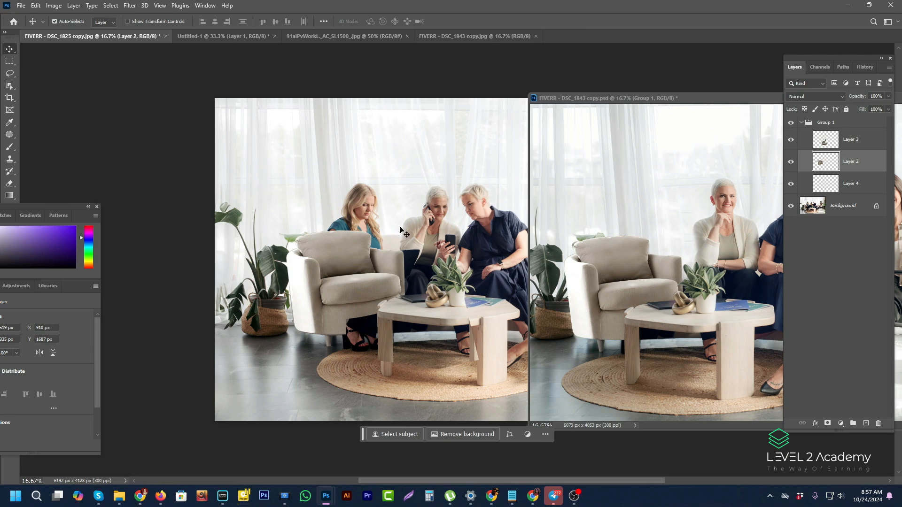
left_click(358, 232, "ctrl")
left_click(359, 232, "ctrl")
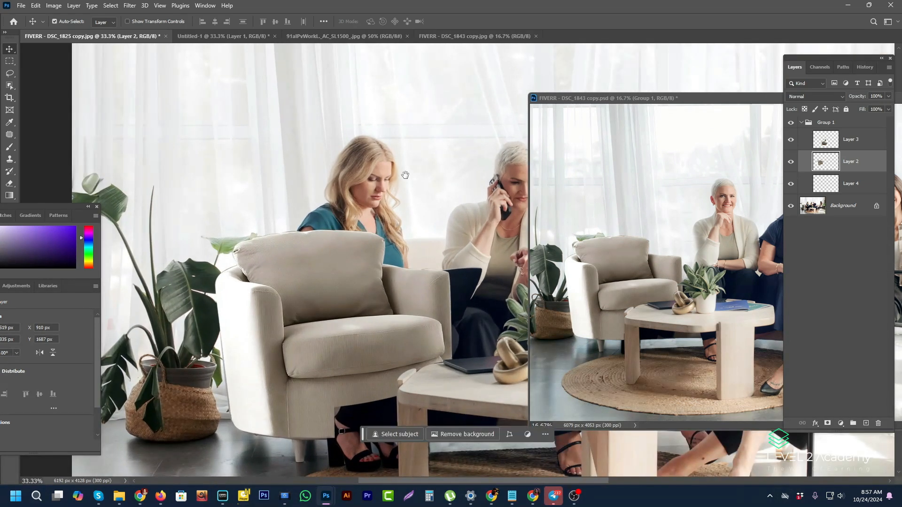
left_click_drag(404, 175, 365, 218)
Step: Close the floating FIVERR - DSC_1843 copy PSD and save its changes
left_click_drag(634, 95, 292, 86)
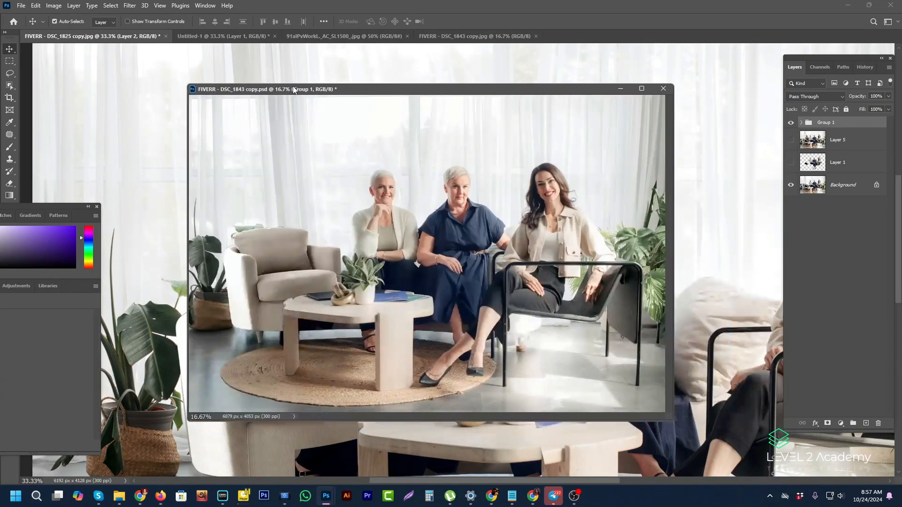
left_click(662, 88)
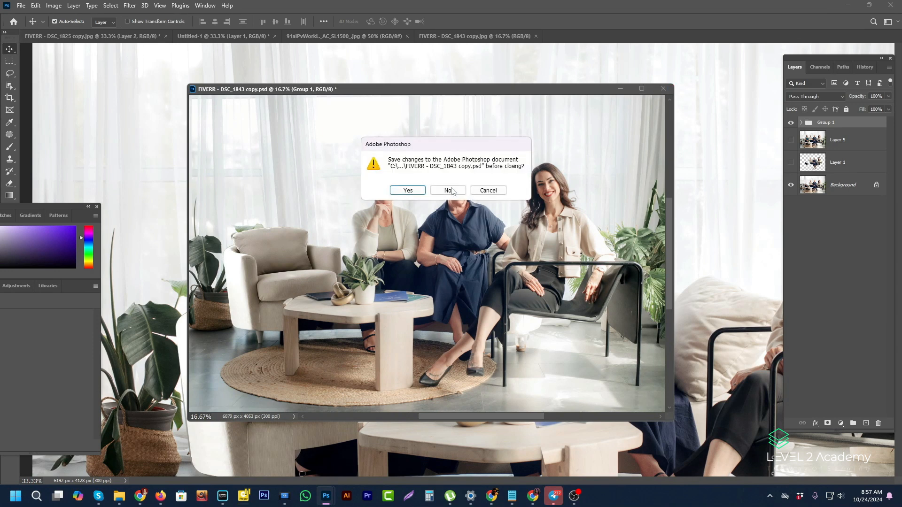
left_click(408, 191)
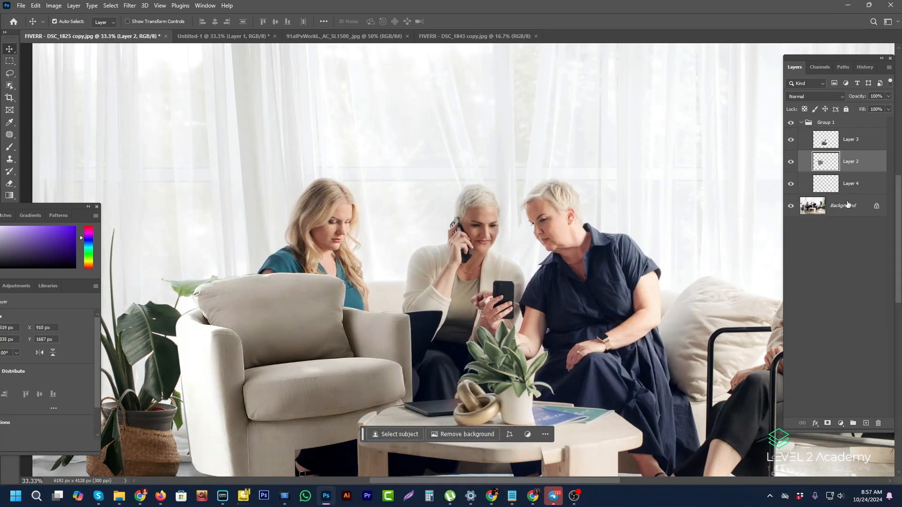
Step: Duplicate the Background layer in the FIVERR - DSC_1825 copy photo and keep the duplicate shown below Group 1
left_click_drag(844, 206, 866, 422)
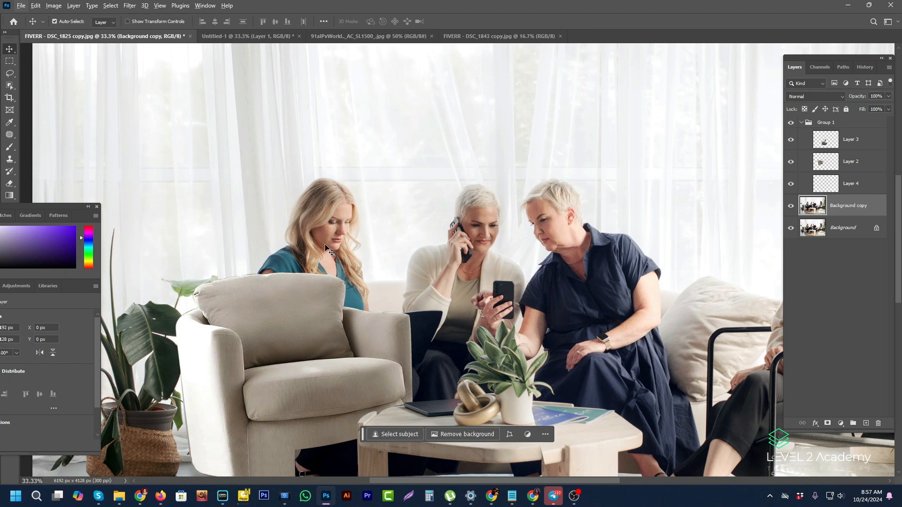
scroll(357, 357, "down", 3)
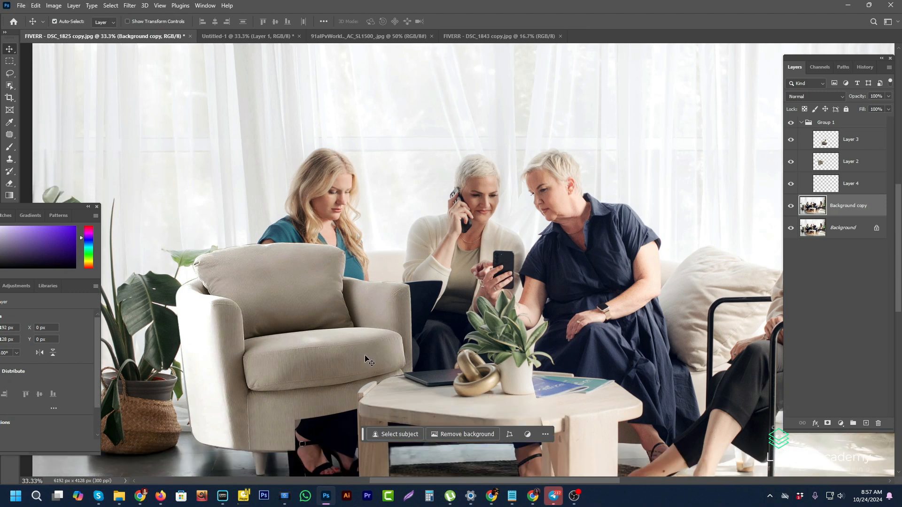
scroll(366, 358, "down", 6)
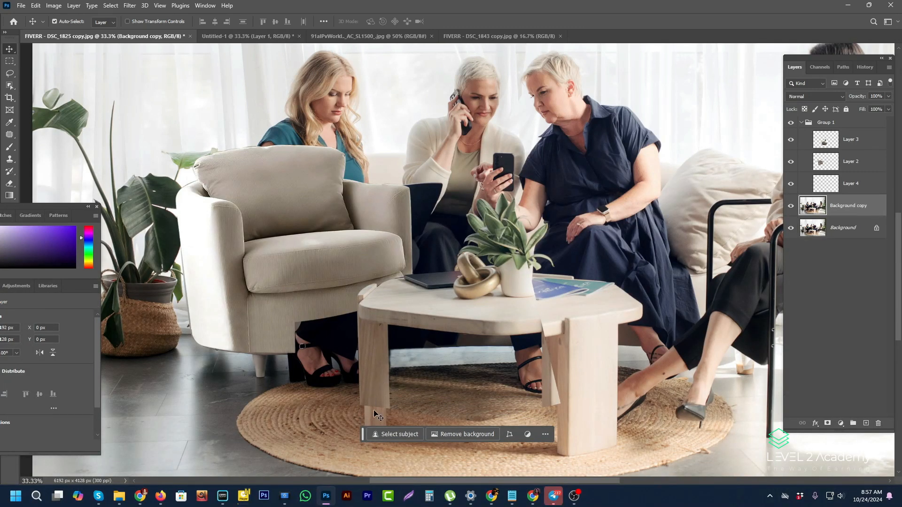
scroll(394, 355, "up", 4)
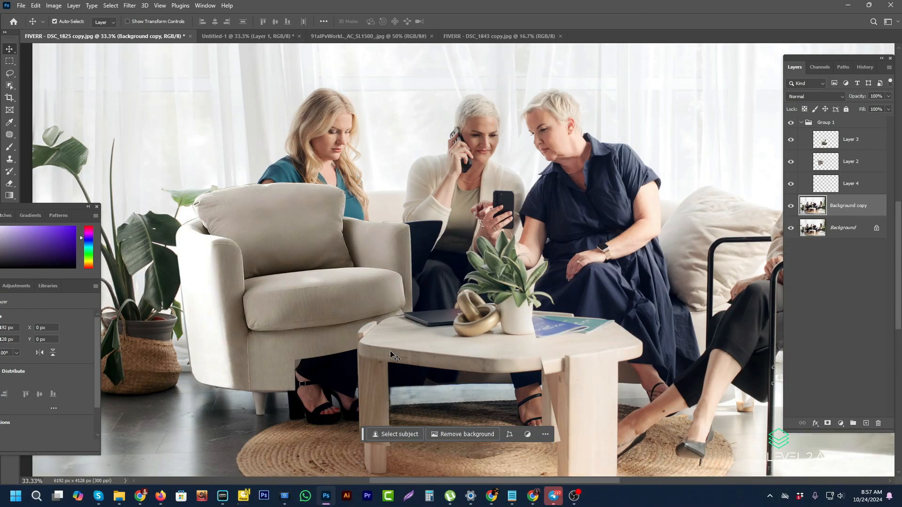
left_click(790, 206)
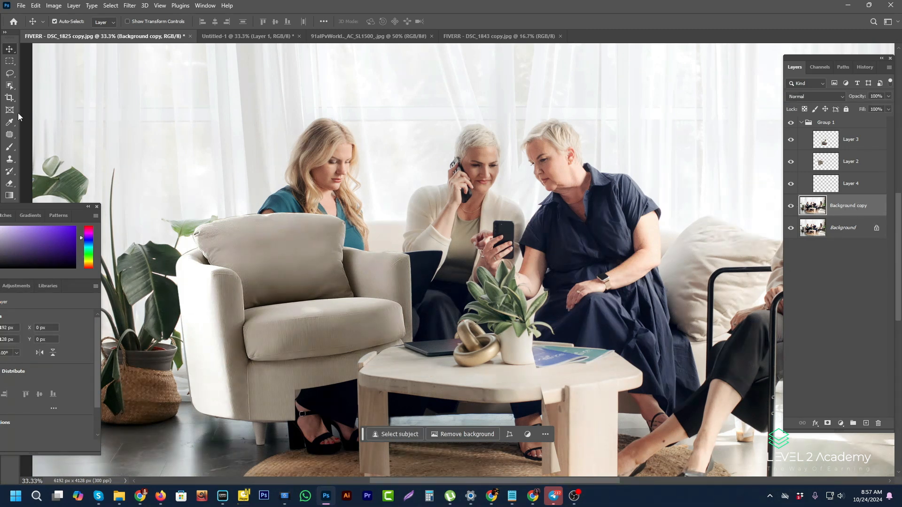
Step: Clone the curtain over the blonde woman behind the armchair on Background copy, using a 150 px Clone Stamp with 0% hardness and 100% opacity
left_click(14, 162)
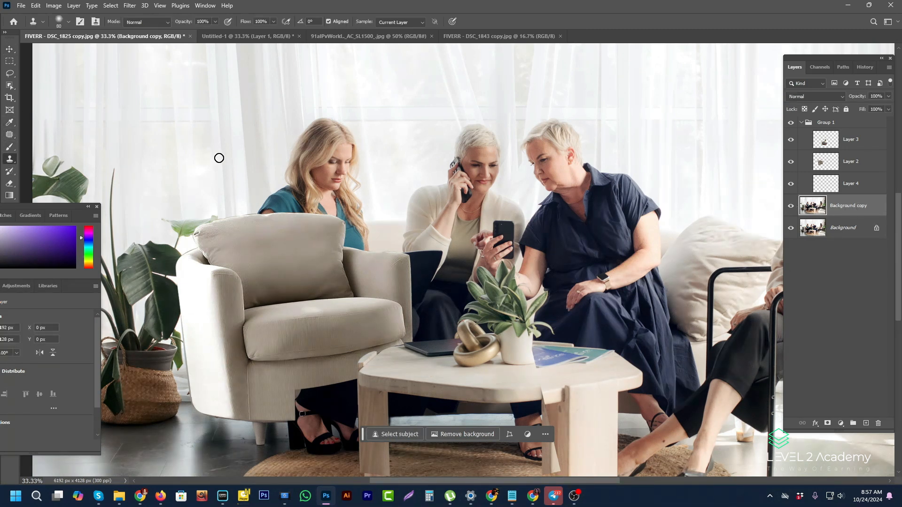
key("bracketright")
key("bracketright")
key("bracketright")
key("bracketright")
left_click(69, 21)
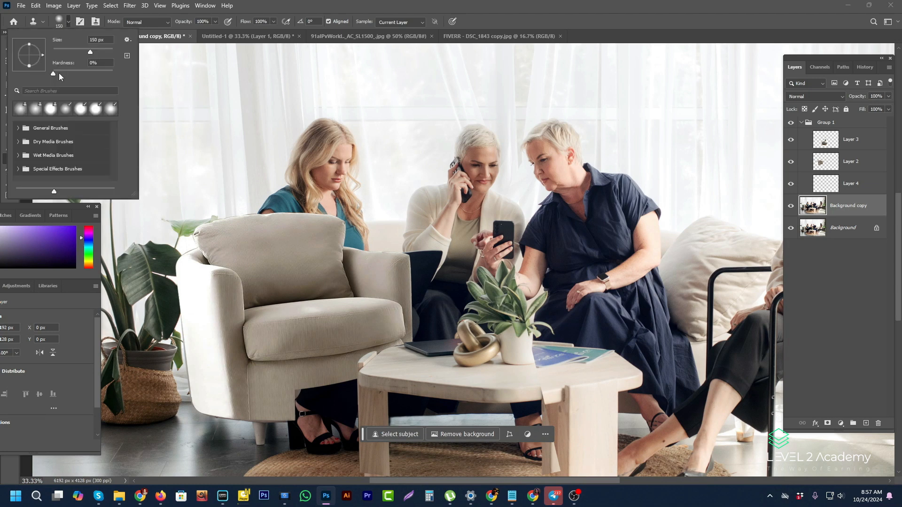
left_click(216, 21)
left_click_drag(215, 33, 221, 33)
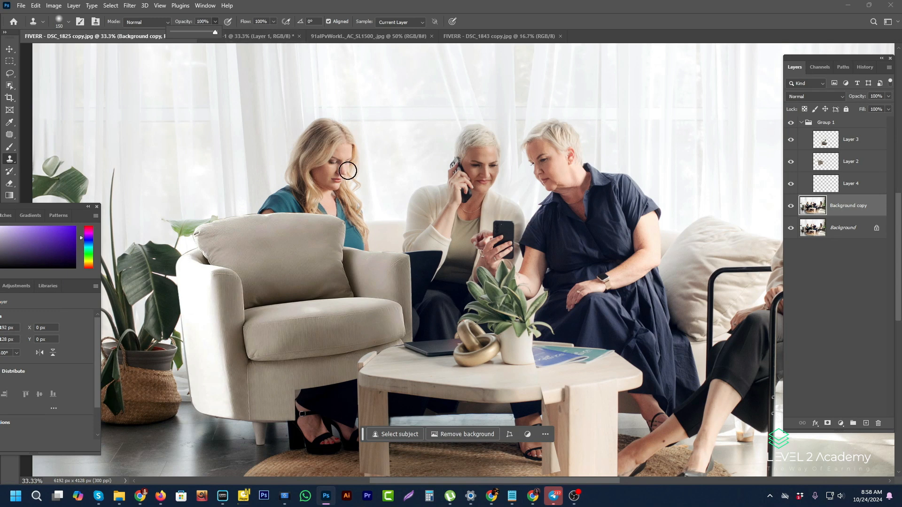
left_click_drag(339, 101, 352, 202)
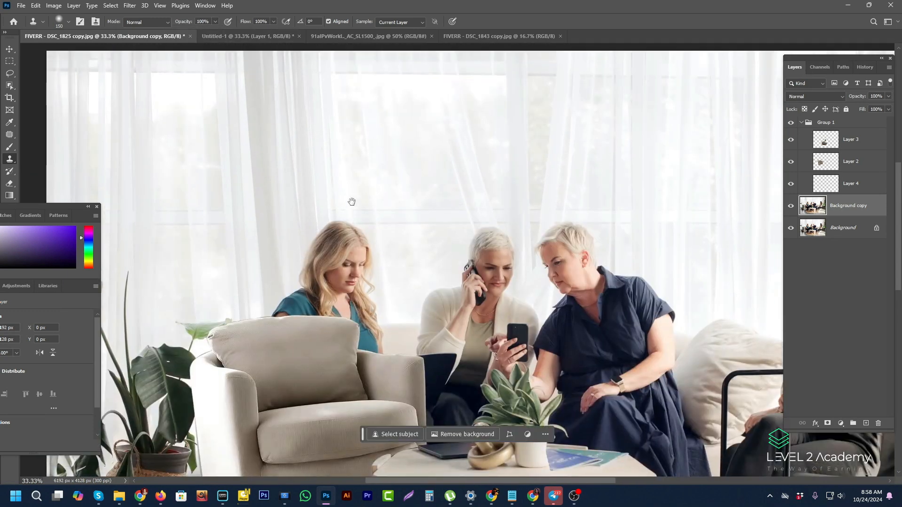
left_click(333, 193, "alt")
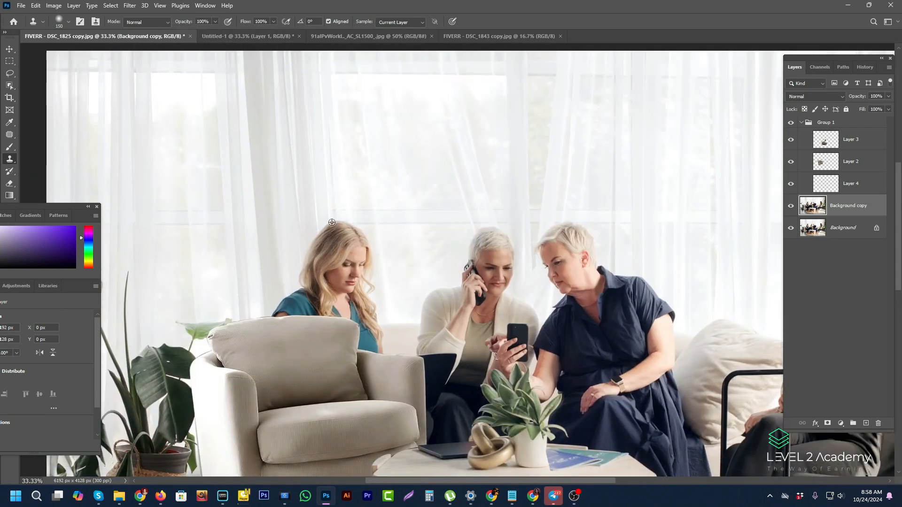
mouse_move(336, 241)
left_mouse_down()
mouse_move(339, 258)
mouse_move(326, 216)
mouse_move(330, 262)
mouse_move(320, 265)
mouse_move(318, 244)
mouse_move(317, 281)
mouse_move(308, 236)
mouse_move(309, 289)
mouse_move(300, 242)
mouse_move(303, 307)
mouse_move(278, 277)
mouse_move(276, 315)
mouse_move(285, 279)
mouse_move(289, 300)
mouse_move(285, 266)
mouse_move(291, 314)
mouse_move(297, 273)
mouse_move(303, 318)
mouse_move(313, 263)
mouse_move(316, 308)
mouse_move(320, 229)
mouse_move(327, 302)
mouse_move(327, 225)
mouse_move(335, 308)
mouse_move(334, 225)
mouse_move(341, 301)
mouse_move(345, 227)
mouse_move(349, 307)
mouse_move(348, 229)
mouse_move(354, 302)
mouse_move(352, 230)
mouse_move(376, 346)
mouse_move(364, 253)
mouse_move(328, 264)
mouse_move(344, 323)
mouse_move(326, 286)
mouse_move(328, 323)
mouse_move(314, 282)
mouse_move(314, 303)
mouse_move(342, 283)
mouse_move(356, 327)
mouse_move(366, 346)
mouse_move(352, 304)
mouse_move(378, 353)
mouse_move(365, 254)
mouse_move(377, 347)
left_mouse_up()
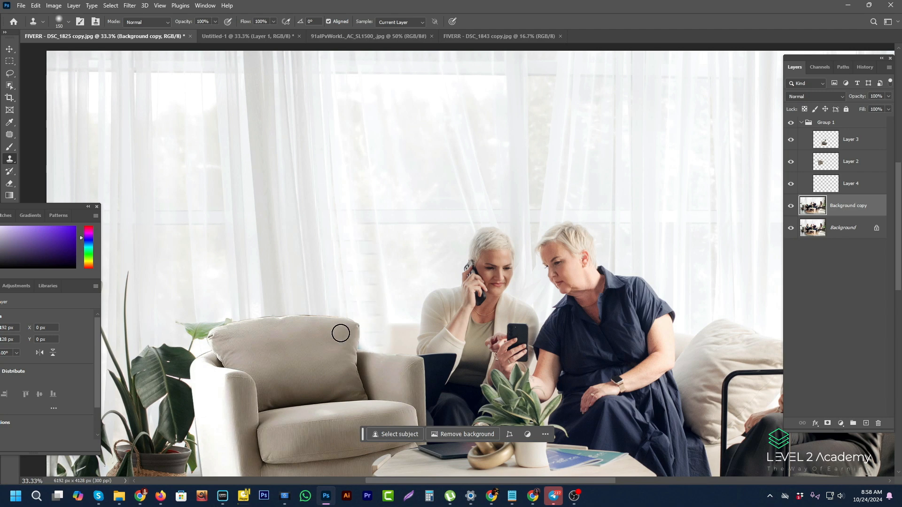
Step: Clone more curtain texture over the area just above the armchair and beside the cushion on Background copy
left_click(417, 224, "alt")
mouse_move(372, 224)
left_mouse_down()
mouse_move(338, 226)
mouse_move(390, 230)
mouse_move(386, 213)
mouse_move(332, 212)
mouse_move(394, 215)
mouse_move(343, 214)
left_mouse_up()
left_click(353, 112, "alt")
mouse_move(366, 258)
left_mouse_down()
mouse_move(374, 316)
mouse_move(364, 236)
mouse_move(377, 307)
left_mouse_up()
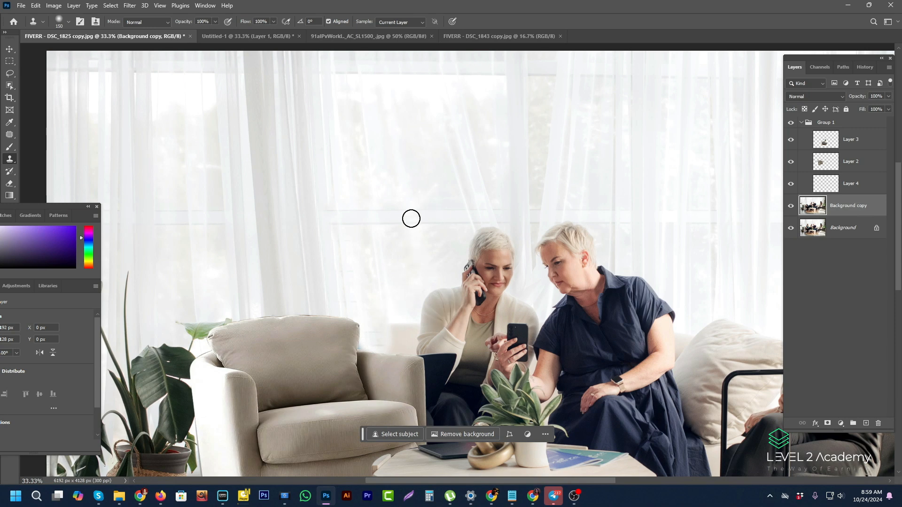
left_click(308, 324)
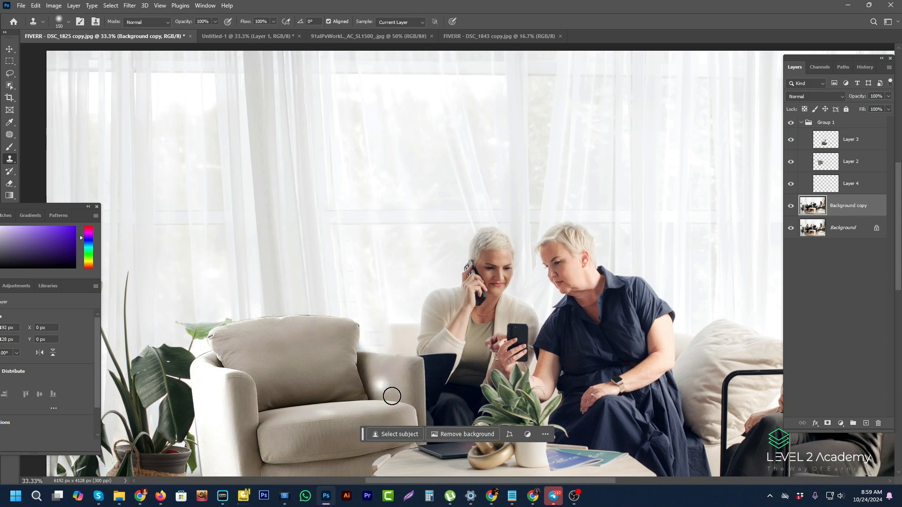
left_click(413, 385, "alt")
left_click(414, 386, "alt")
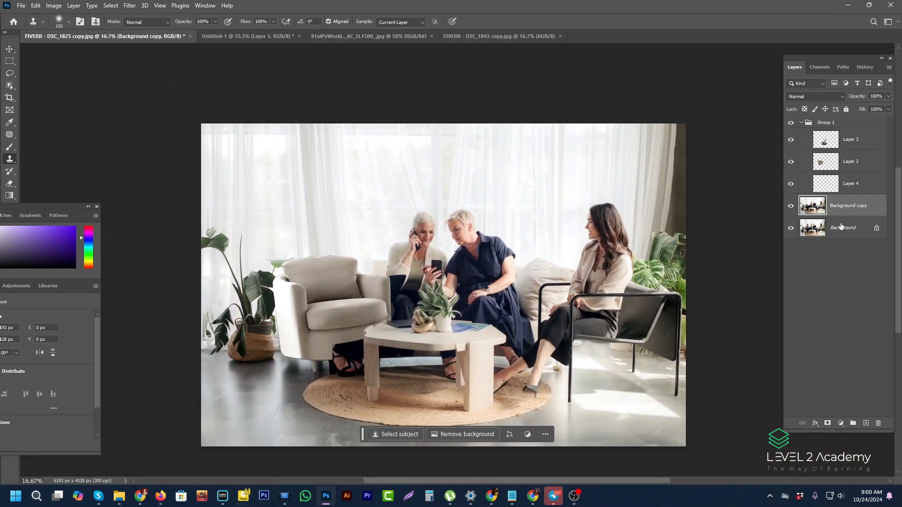
Step: Collapse Group 1 and compare the photo with the group hidden and shown
left_click(804, 122)
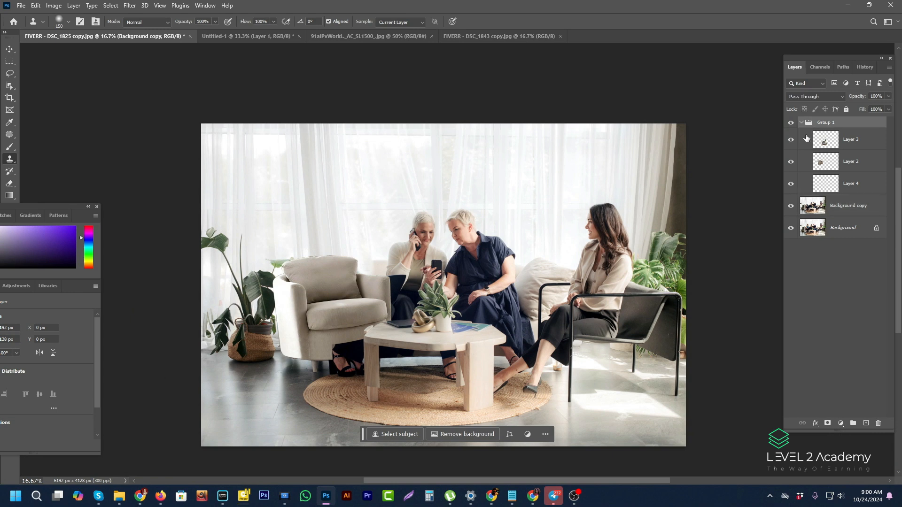
left_click(801, 122)
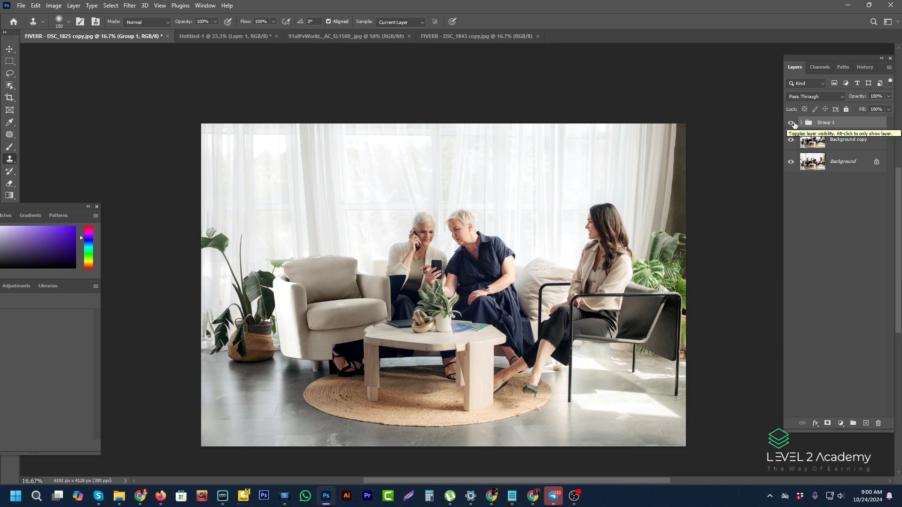
left_click(793, 123)
left_click(793, 124)
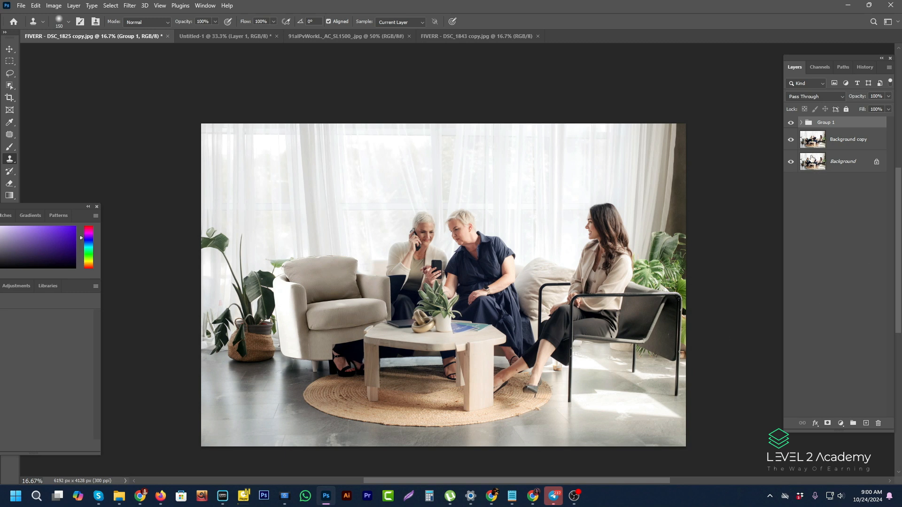
Step: Hide the copied coffee table, Layer 3, inside Group 1 and make Background copy the active layer
left_click(802, 122)
left_click(791, 162)
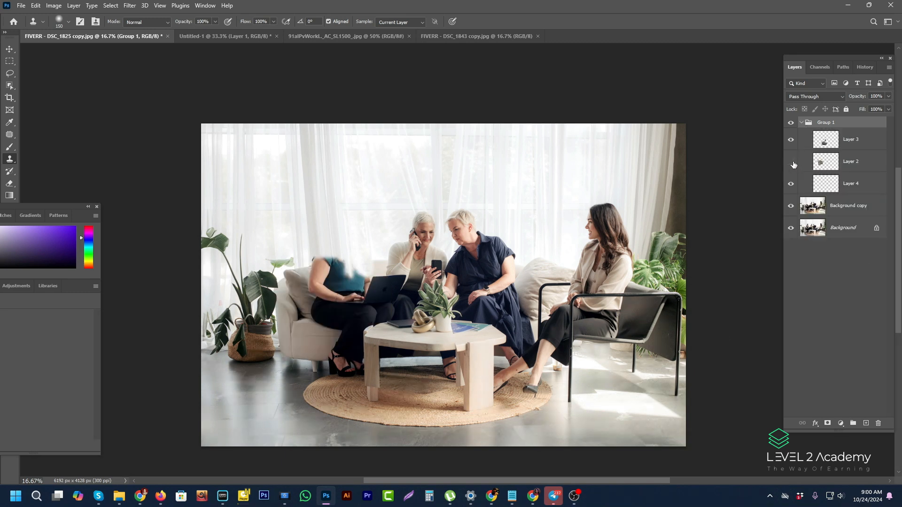
left_click(794, 154)
left_click(792, 141)
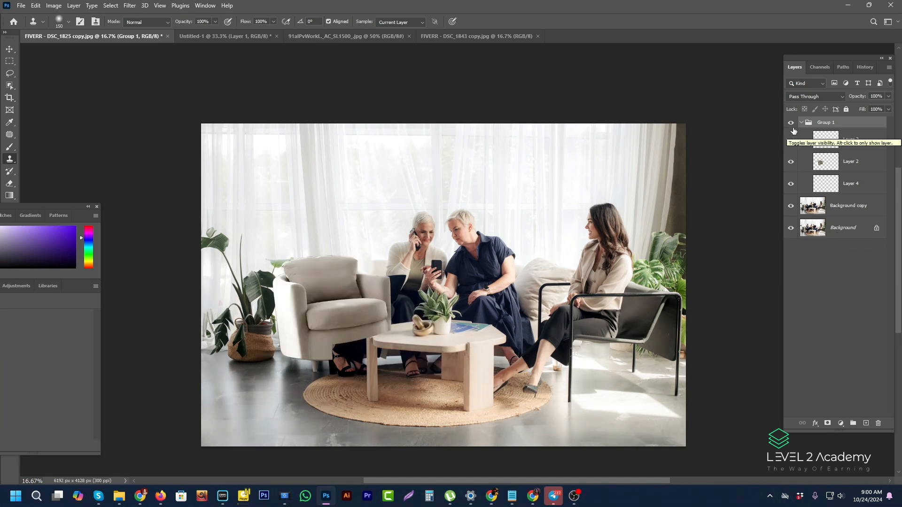
left_click(801, 123)
left_click(810, 145)
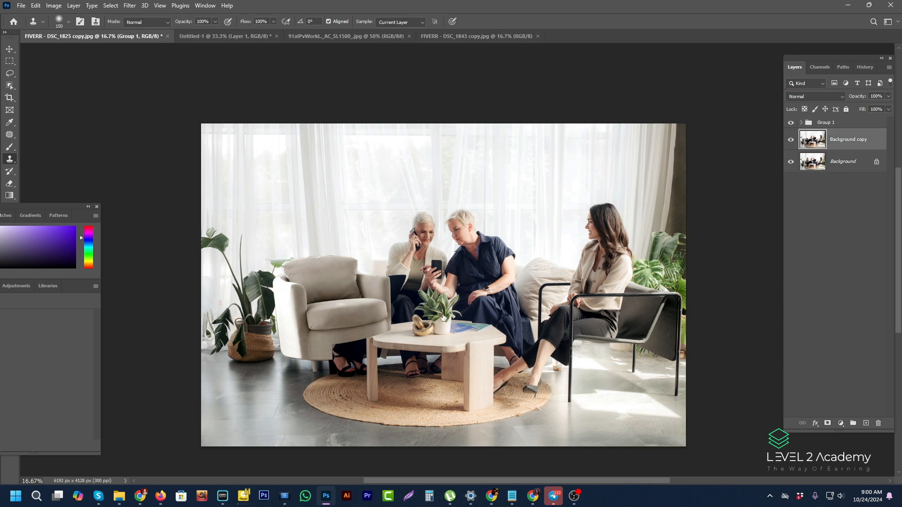
Step: Hide Group 1 to expose the original coffee table and move the floating Color and Properties panels off the tools
left_click(374, 355)
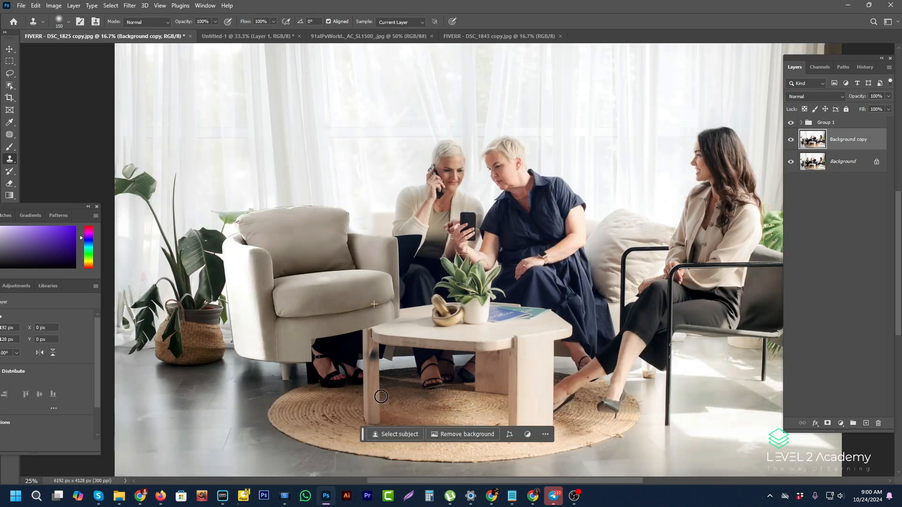
left_click(376, 355)
left_click(379, 353)
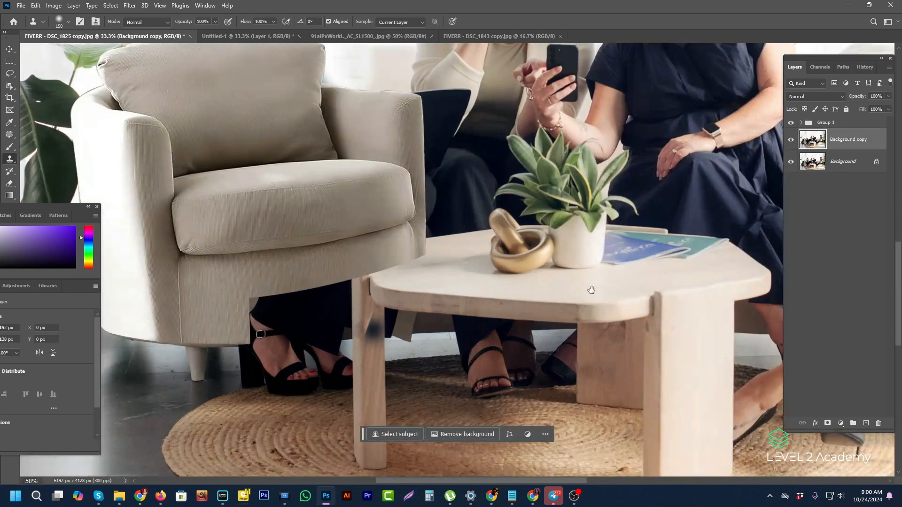
left_click(790, 123)
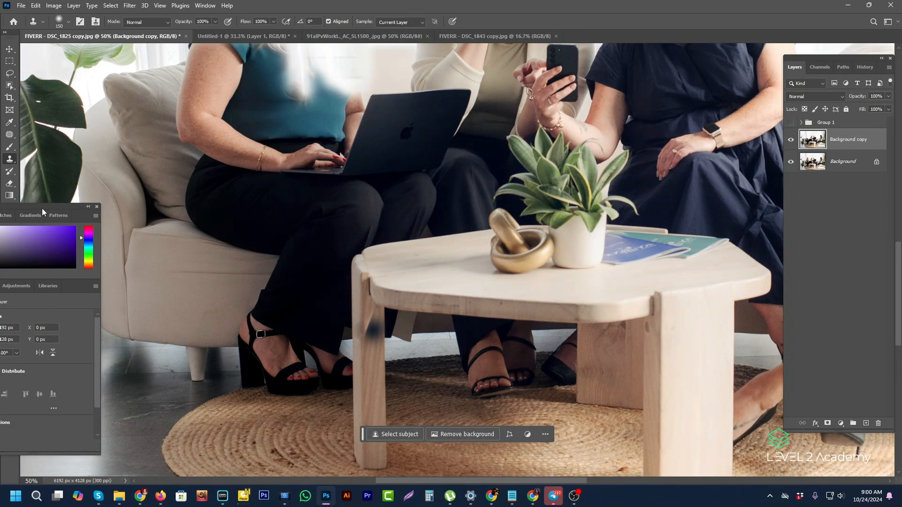
left_click_drag(39, 207, 89, 369)
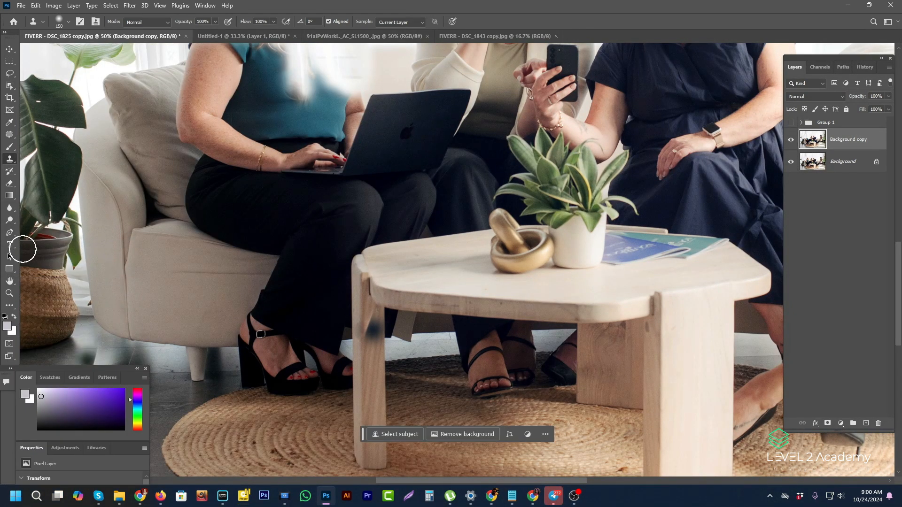
Step: Start a Pen path along the outer edge of the coffee table leg nearest the sofa's armrest
left_click(10, 232)
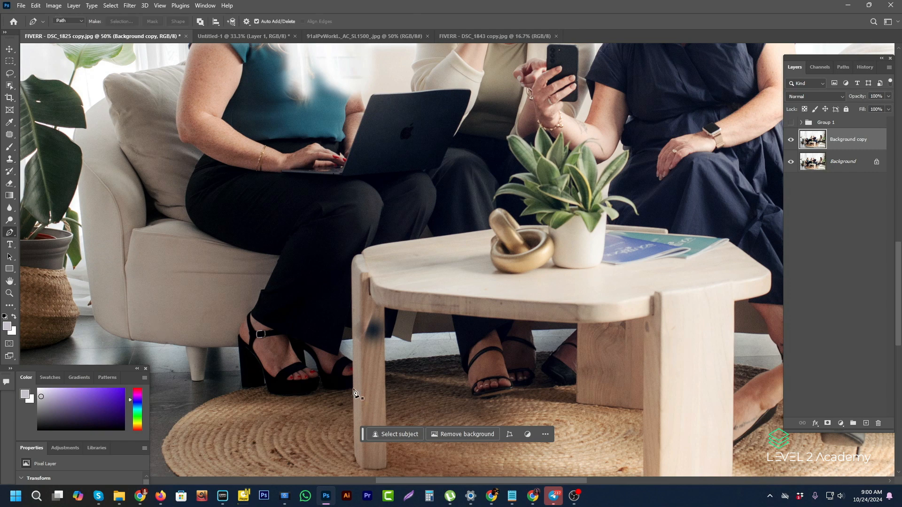
left_click(354, 453)
left_click(351, 271)
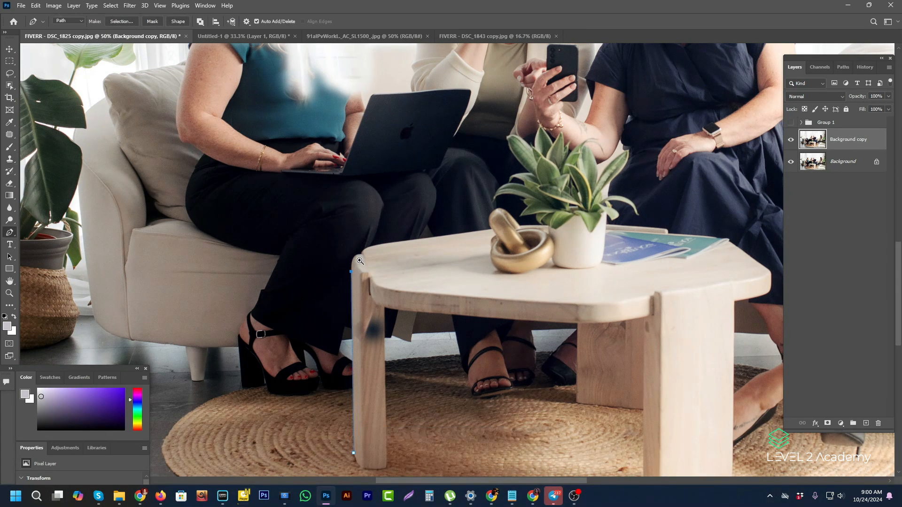
Step: Continue the Pen path around the leg's rounded upper corner and along the tabletop's rear edge
left_click(359, 261, "ctrl")
left_click(360, 261, "ctrl")
left_click(359, 261, "ctrl")
left_click(360, 261, "ctrl")
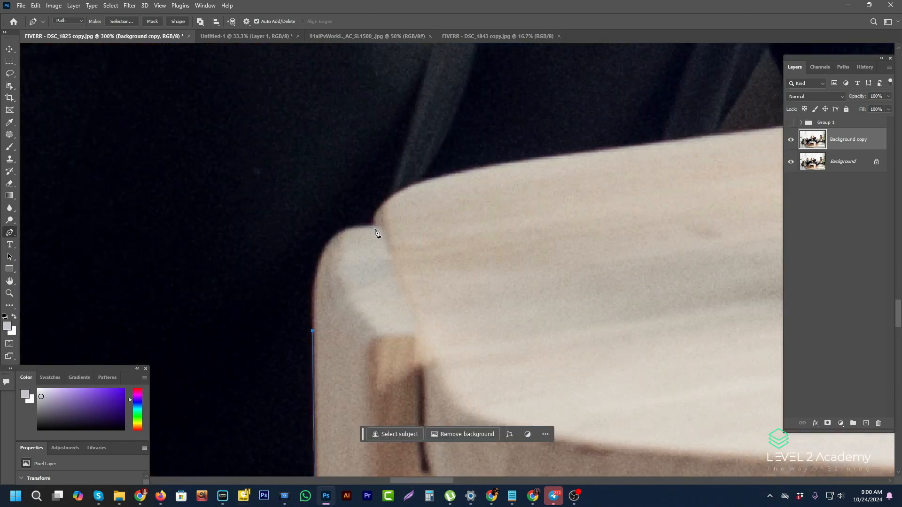
left_click_drag(376, 227, 447, 232)
left_click(376, 227, "alt")
left_click_drag(424, 181, 483, 170)
left_click_drag(560, 206, 281, 228)
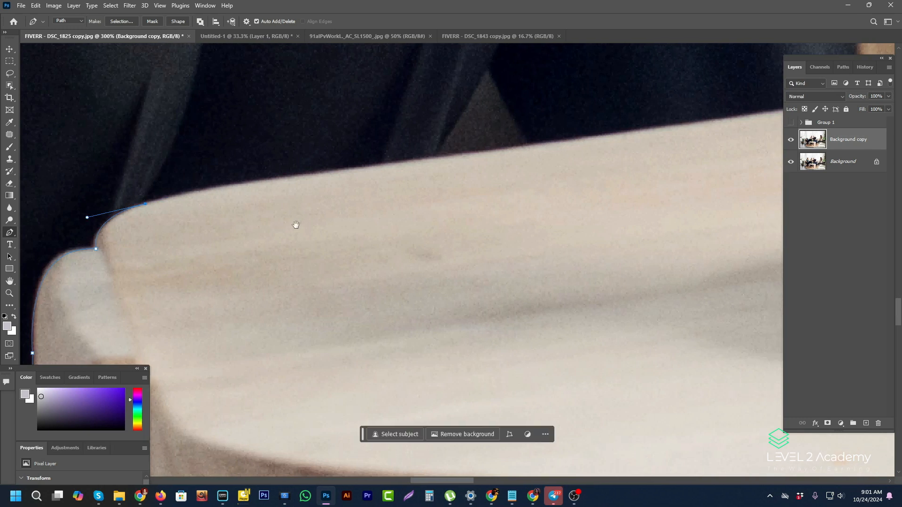
left_click(618, 134)
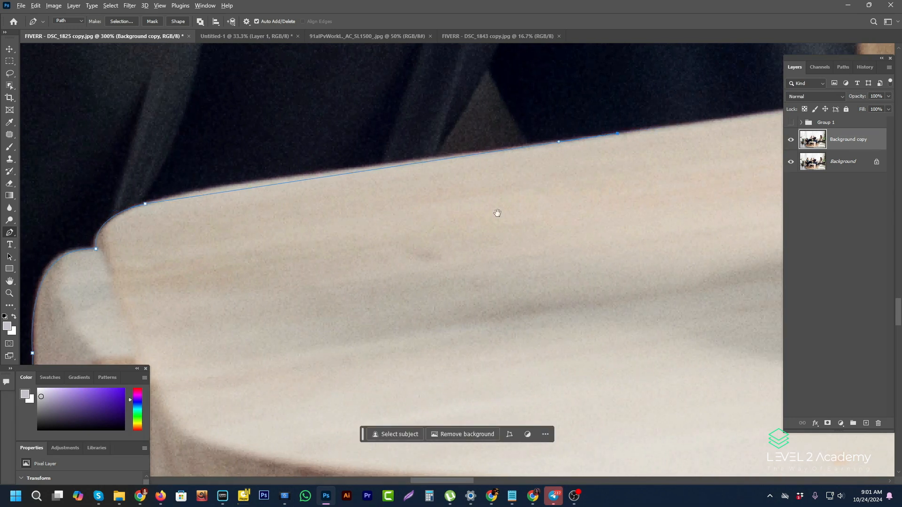
Step: Extend the path to the mortar, around the pestle, and along the tabletop's rear edge to the plant pot
scroll(497, 213, "down", 1)
left_click_drag(627, 213, 334, 268)
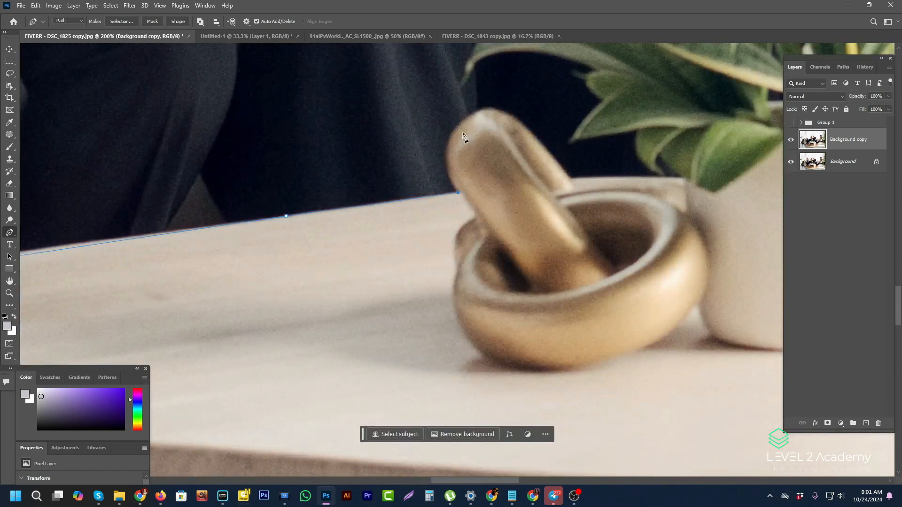
left_click_drag(467, 119, 501, 104)
left_click(467, 118, "alt")
mouse_move(527, 130)
left_mouse_down()
mouse_move(566, 169)
mouse_move(534, 137)
left_mouse_up()
left_click(570, 177)
left_click_drag(683, 180, 710, 183)
left_click(684, 181)
Step: Run the path down across the tabletop and rear leg, then across the rug toward the near leg
left_click(473, 215, "alt")
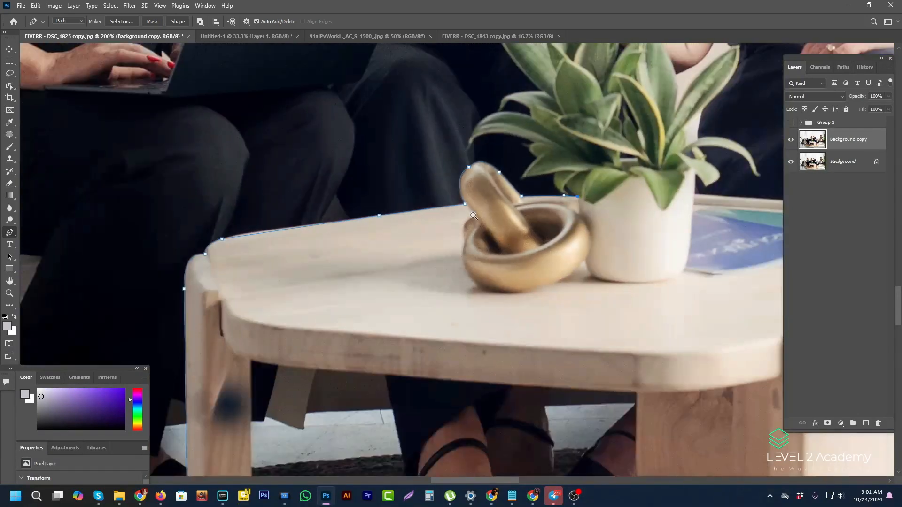
left_click(473, 216, "alt")
left_click_drag(395, 344, 404, 244)
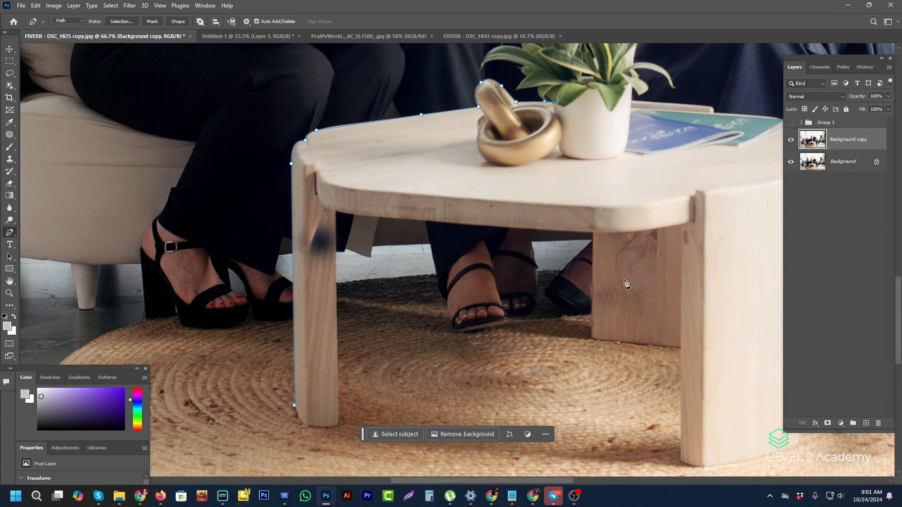
left_click_drag(610, 285, 566, 348)
left_click(397, 376)
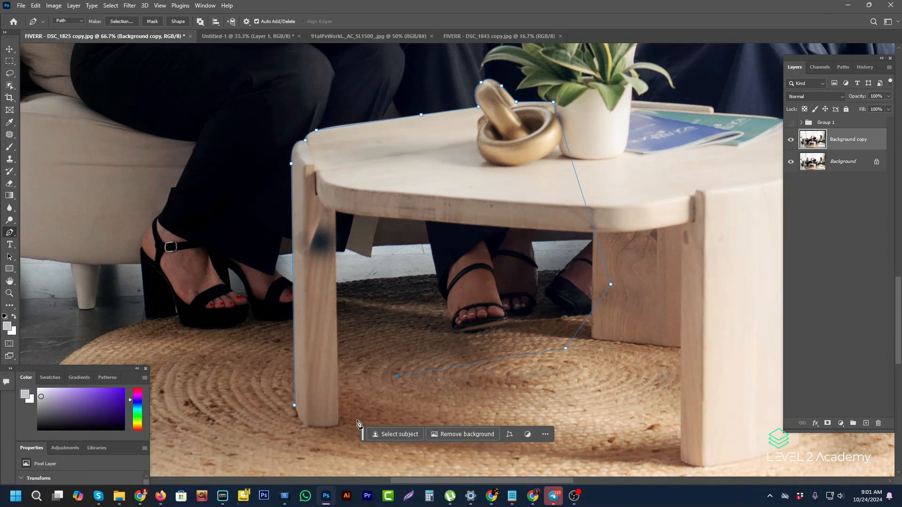
Step: Trace the path around the foot of the table leg and close it at its starting point
left_click(350, 388, "ctrl")
left_click(349, 388, "ctrl")
left_click_drag(346, 398, 430, 273)
left_click(410, 341)
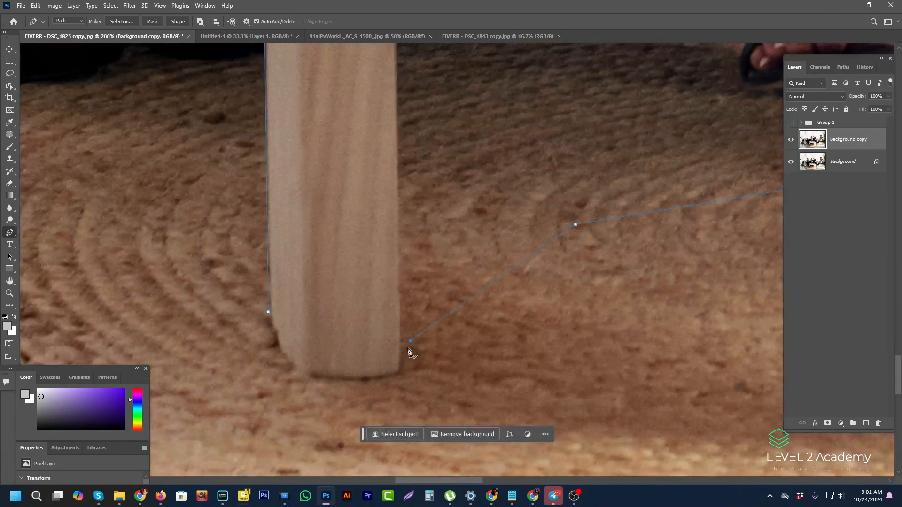
left_click(400, 371)
left_click_drag(306, 374, 269, 362)
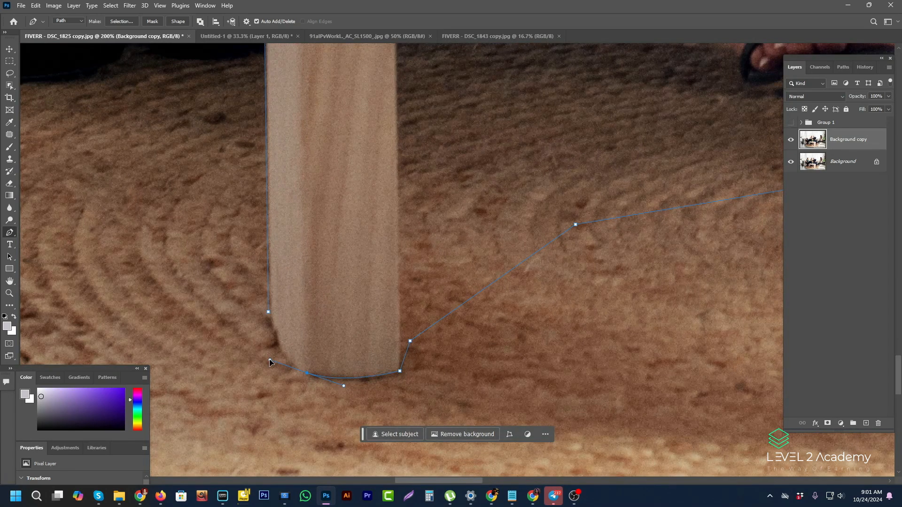
left_click(306, 373, "alt")
left_click_drag(268, 312, 263, 260)
left_click_drag(269, 312, 272, 313)
Step: Save the table outline work path as Path 1 and load it as a selection
left_click_drag(339, 219, 330, 395)
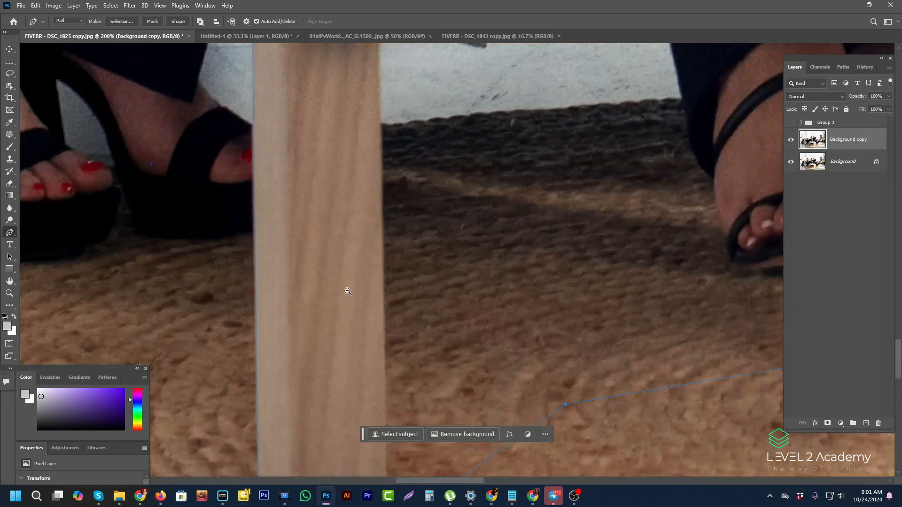
scroll(351, 270, "down", 1)
left_click_drag(371, 327, 371, 338)
left_click_drag(383, 204, 328, 279)
scroll(336, 263, "down", 1)
scroll(337, 263, "down", 1)
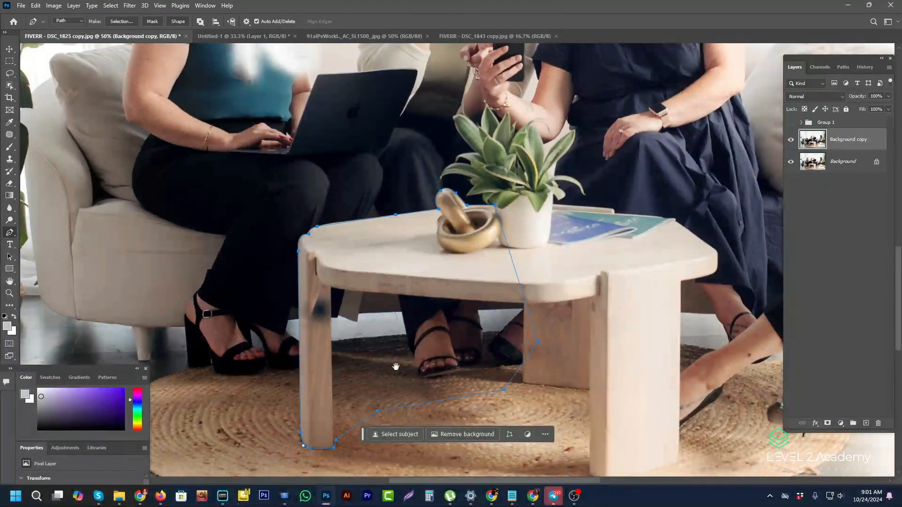
left_click_drag(392, 368, 375, 292)
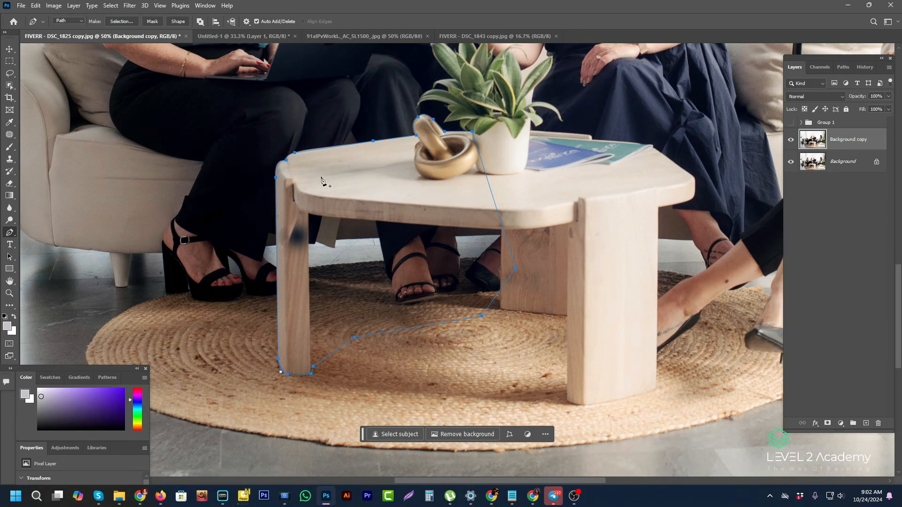
left_click(842, 69)
double_click(820, 89)
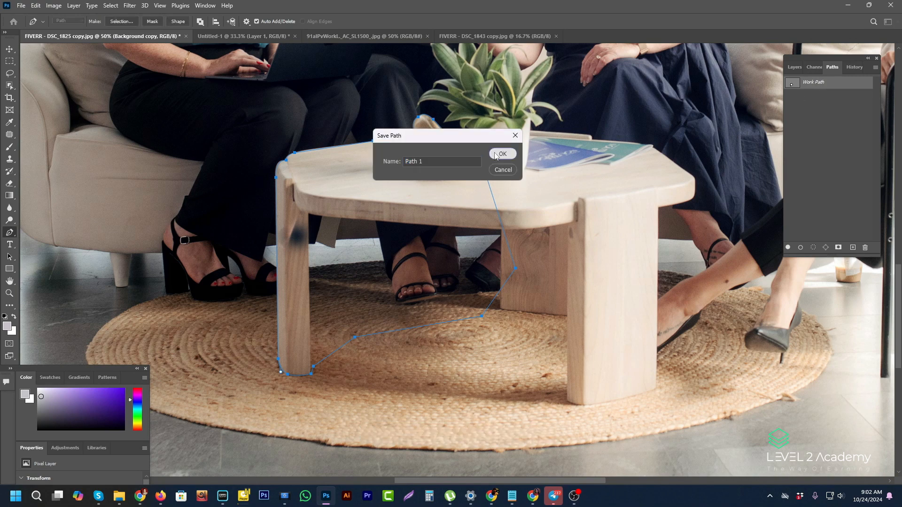
key("Return")
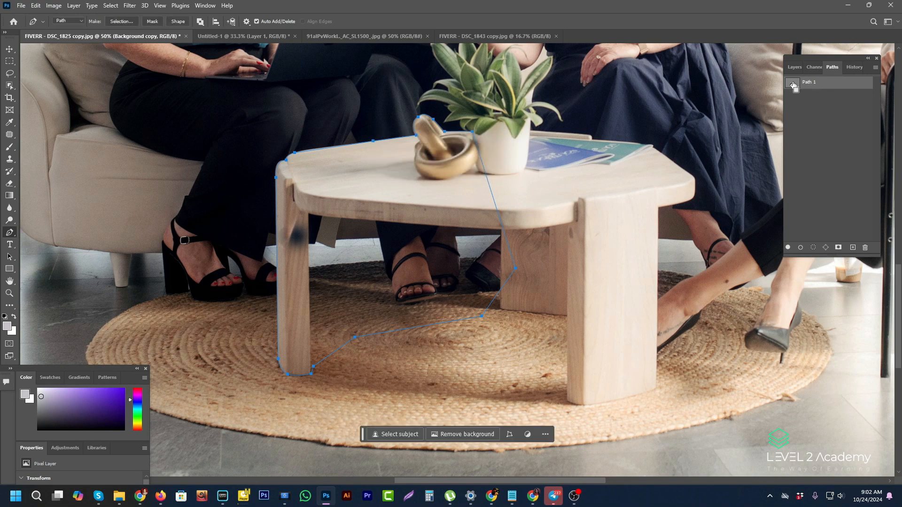
left_click(793, 86, "ctrl")
left_click(794, 66)
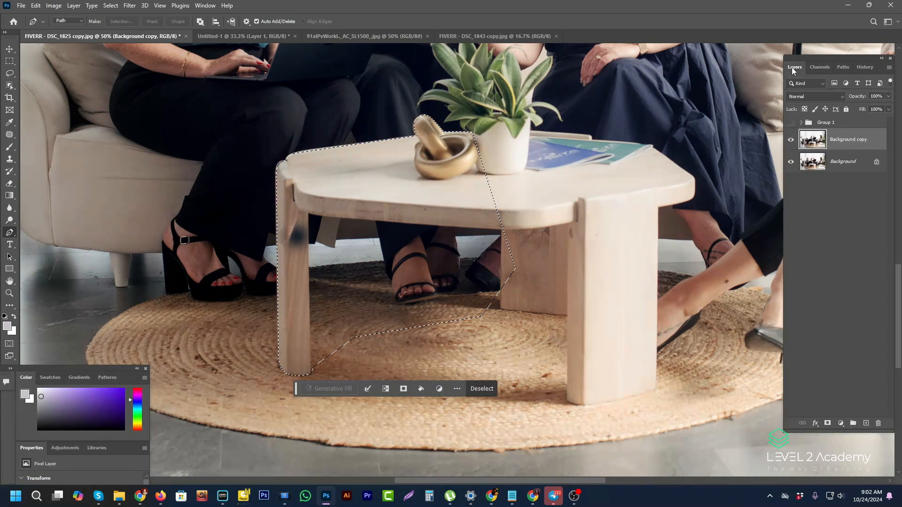
Step: Convert the locked Background into an ordinary layer named Layer 0 and move it above Background copy
left_click(792, 140)
left_click(791, 140)
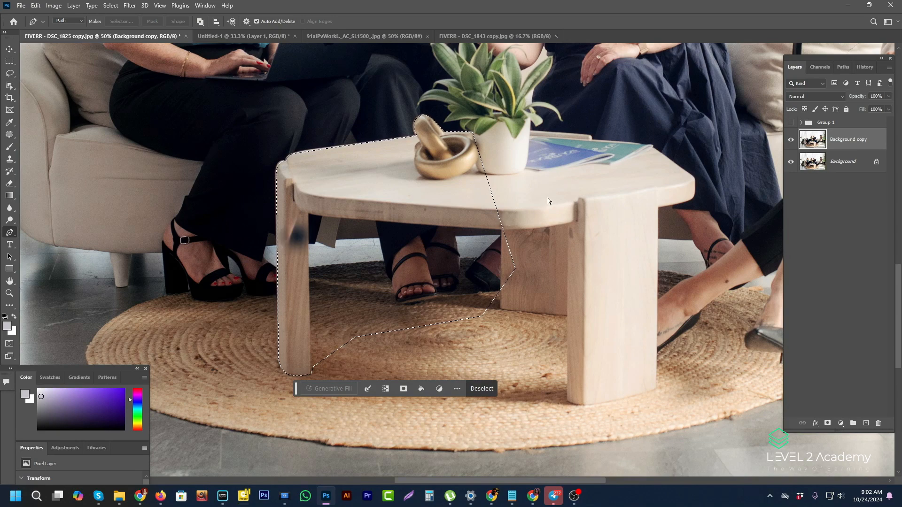
double_click(811, 161)
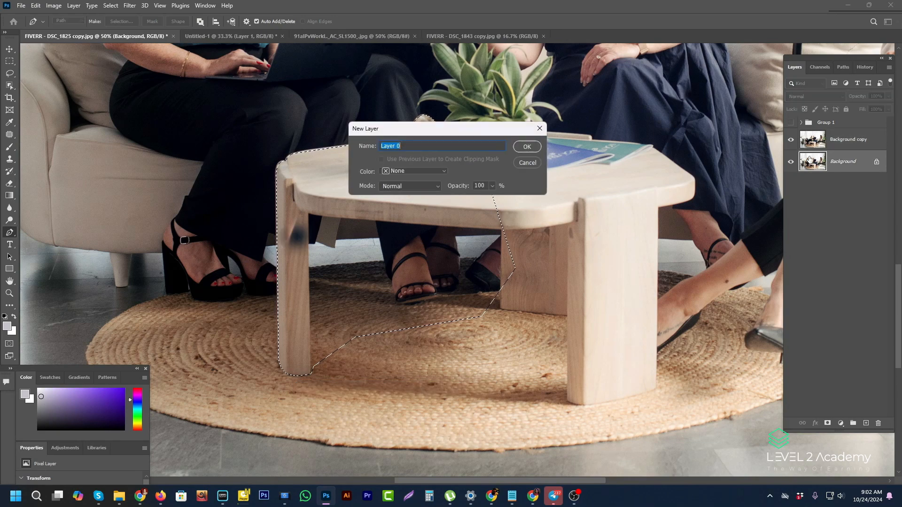
left_click(526, 146)
left_click_drag(834, 163, 817, 142)
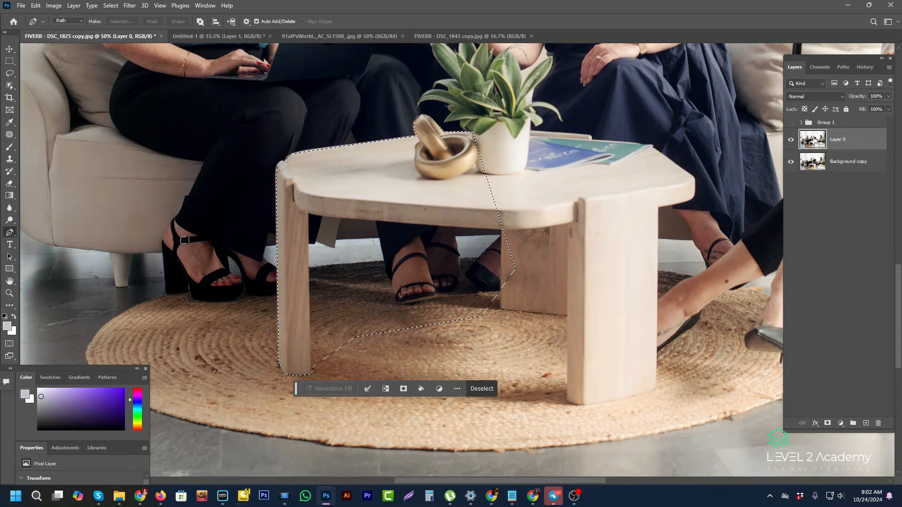
Step: Copy the selected part of the coffee table from Layer 0 onto its own new layer
key("ctrl+j")
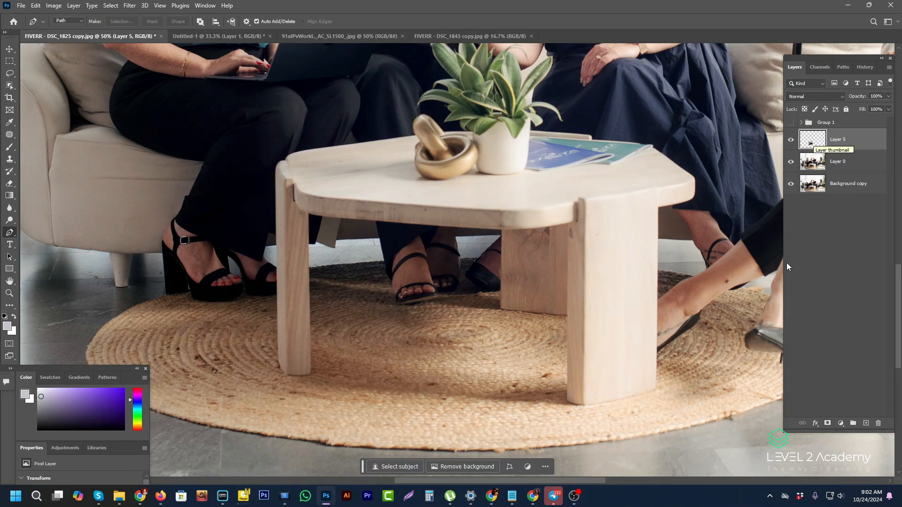
left_click(512, 207, "alt")
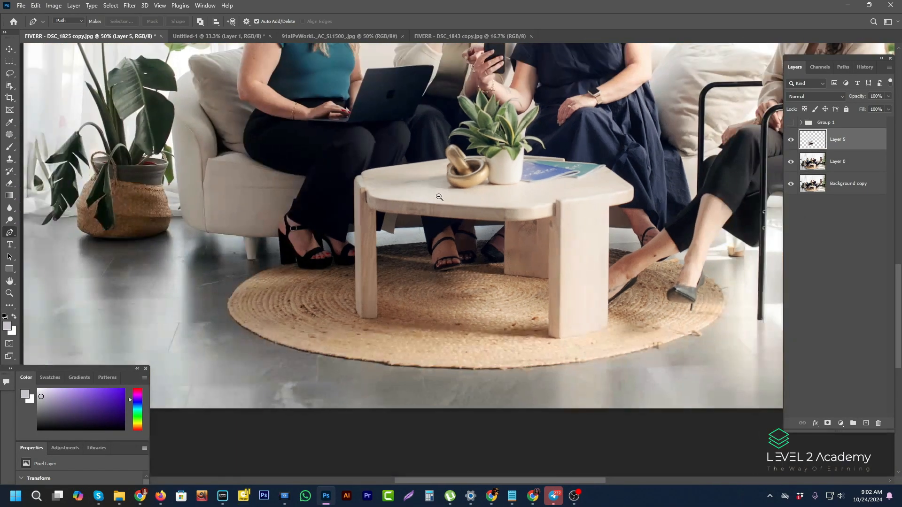
Step: Trace a Pen path down the outer edge of the middle woman's cream sleeve to its lower tip beside the laptop lid
left_click_drag(446, 164, 438, 259)
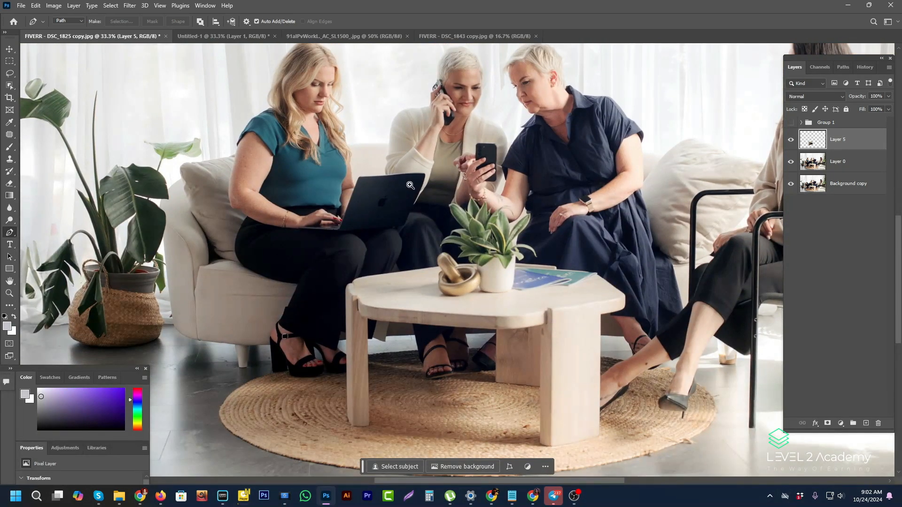
scroll(410, 184, "up", 2)
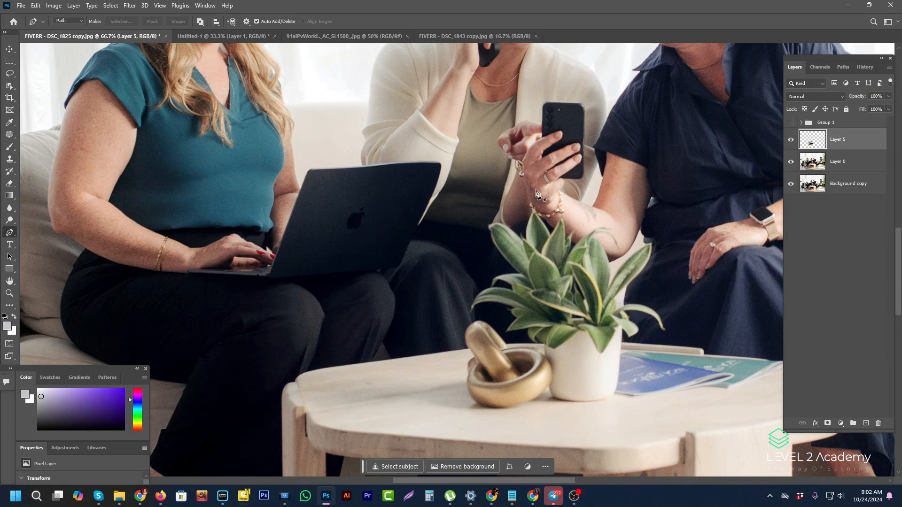
left_click(408, 164, "ctrl")
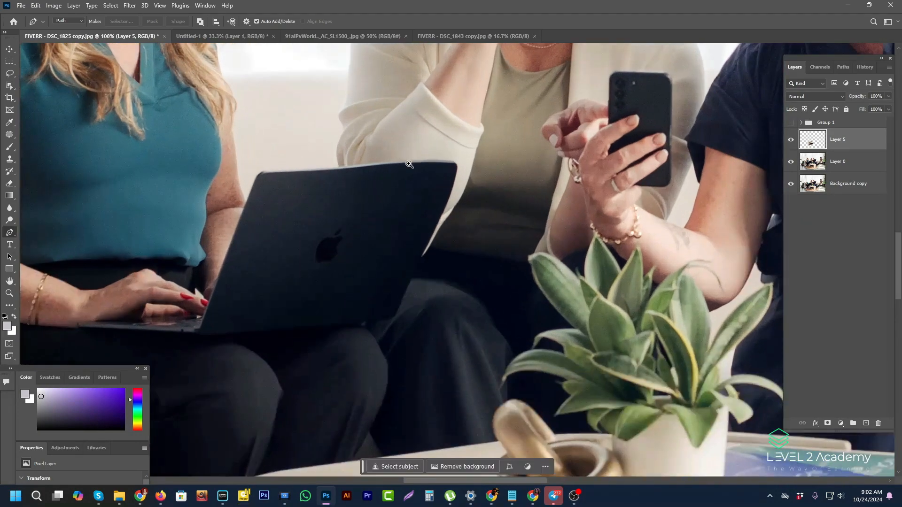
left_click(462, 160, "ctrl")
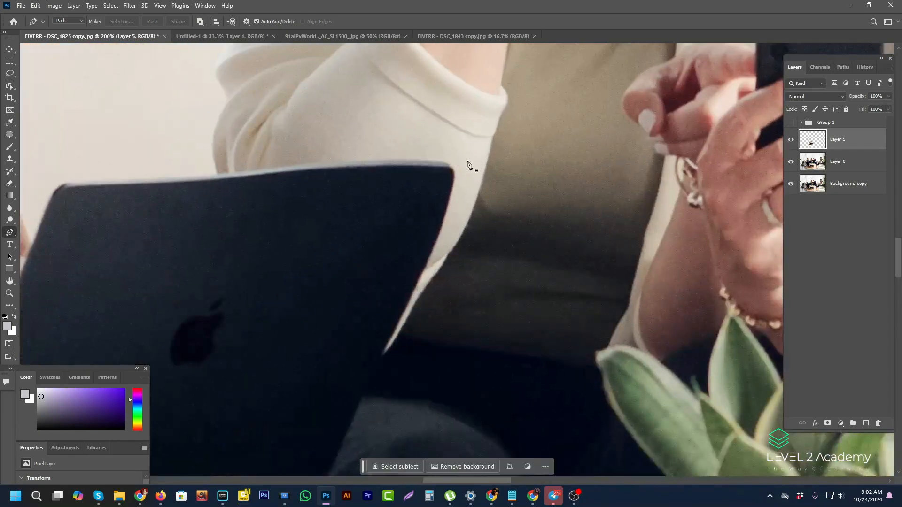
left_click(492, 137)
left_click_drag(449, 255, 479, 224)
left_click_drag(383, 355, 374, 365)
key("ctrl+z")
left_click_drag(423, 290, 415, 300)
left_click_drag(381, 356, 369, 368)
left_click(185, 292)
scroll(306, 198, "down", 1)
scroll(306, 198, "down", 1)
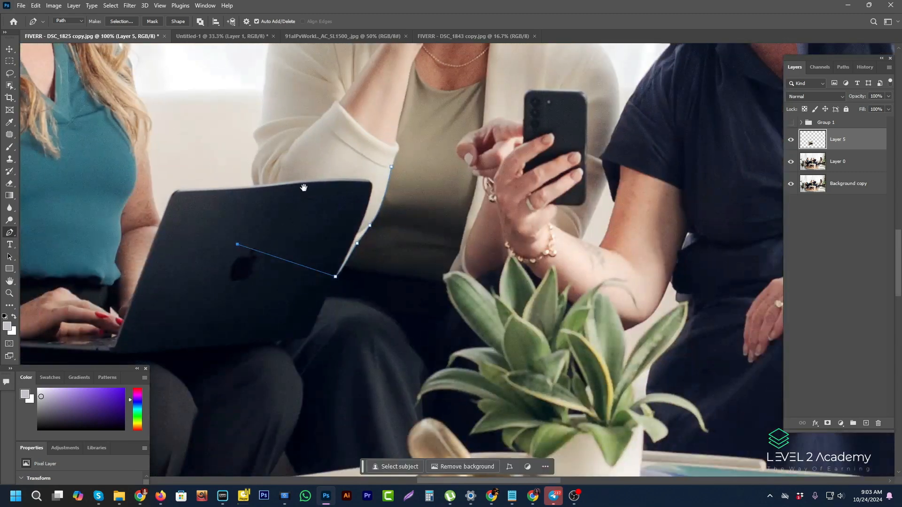
left_click_drag(237, 244, 258, 233)
key("ctrl+z")
key("ctrl+shift+z")
key("ctrl+z")
key("ctrl+z")
Step: Continue the path across the laptop lid and around the elbow and cuff, close it, and load it as a selection
left_click_drag(275, 238, 266, 182)
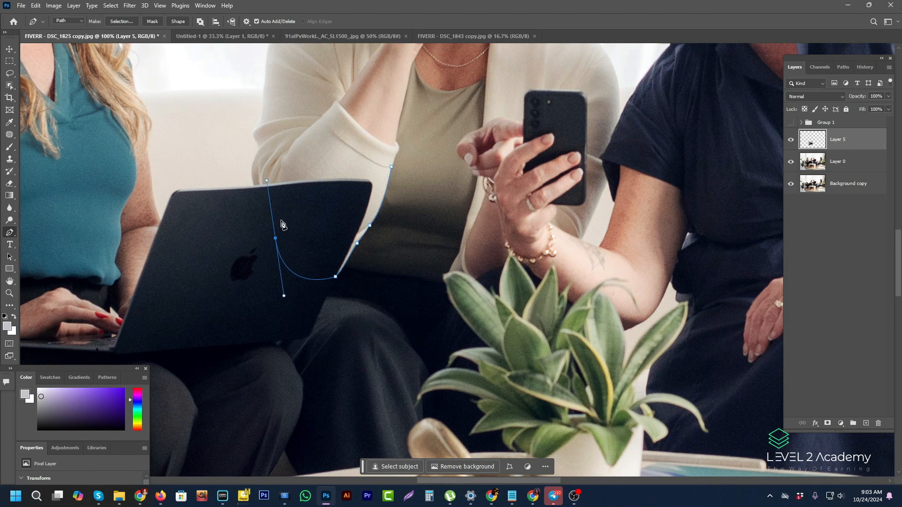
left_click(275, 238, "alt")
left_click_drag(263, 204, 260, 193)
left_click_drag(274, 130, 278, 123)
left_click(261, 147)
key("ctrl+Return")
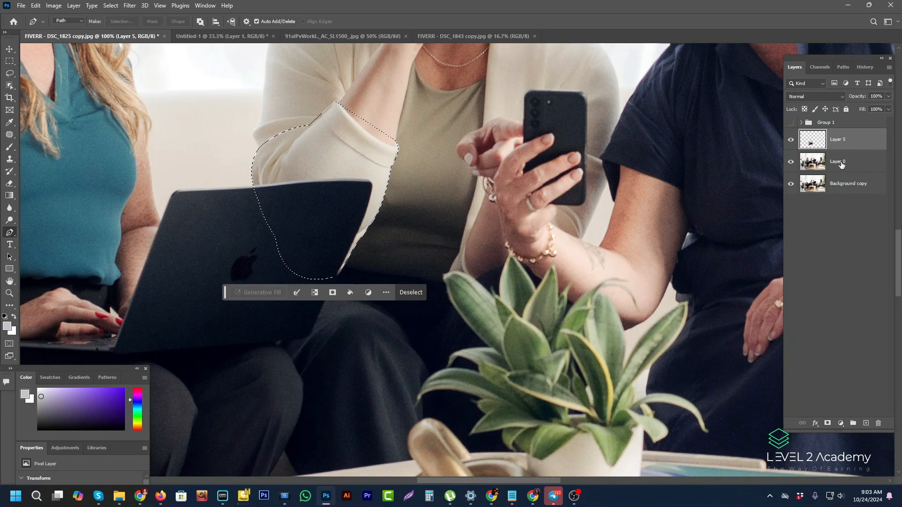
Step: Hide Background copy and copy the selected sleeve and laptop area from Layer 0 onto its own new layer
left_click(832, 164)
left_click(790, 162)
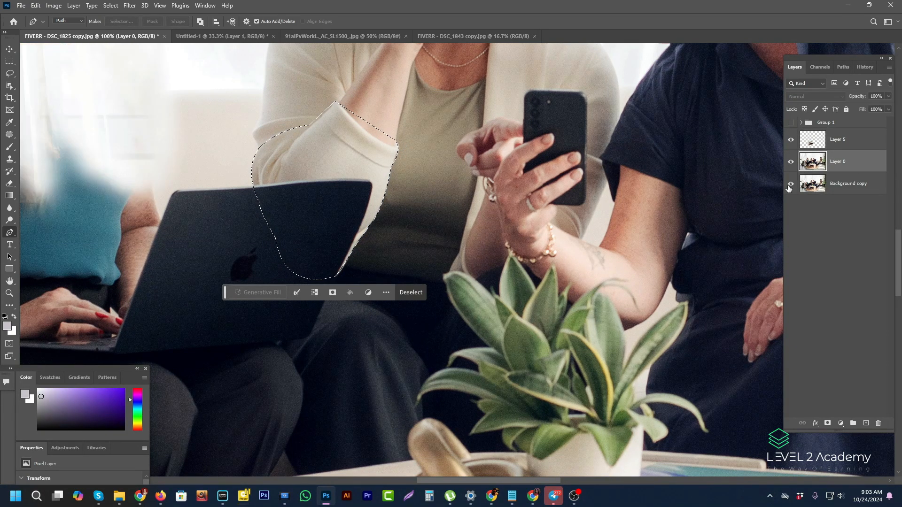
left_click(791, 162)
left_click(791, 184)
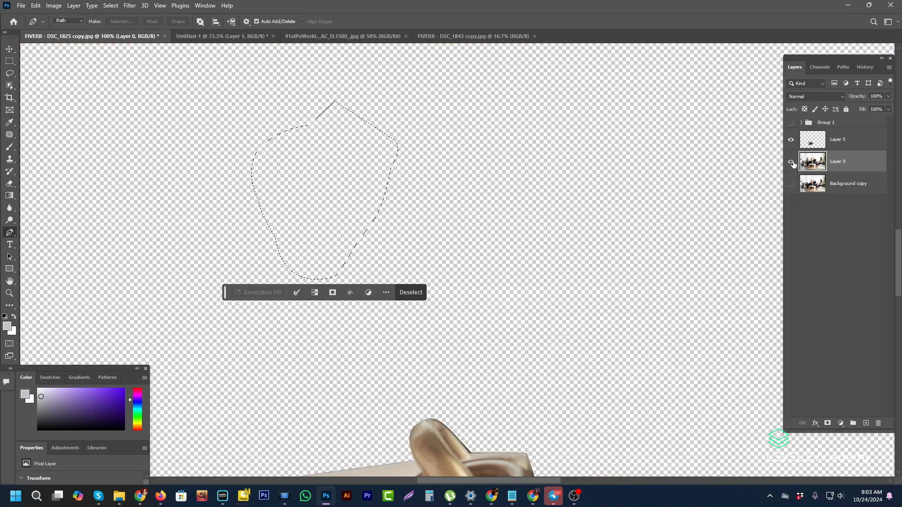
left_click(791, 162)
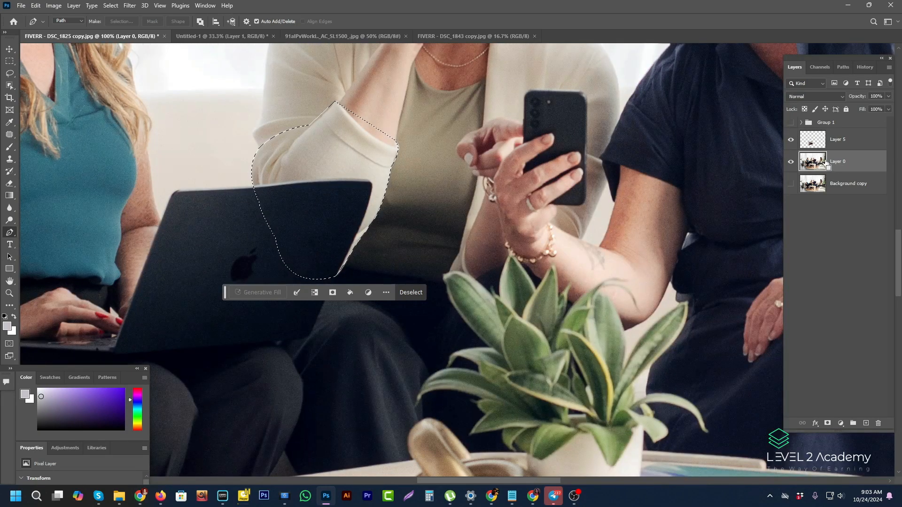
key("ctrl+j")
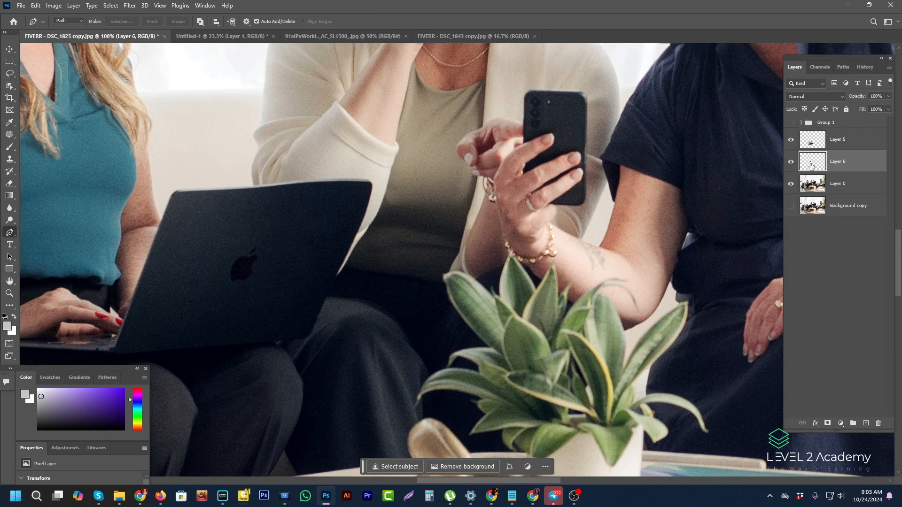
Step: Load the outline of the copied sleeve layer as a selection
left_click(812, 166, "ctrl")
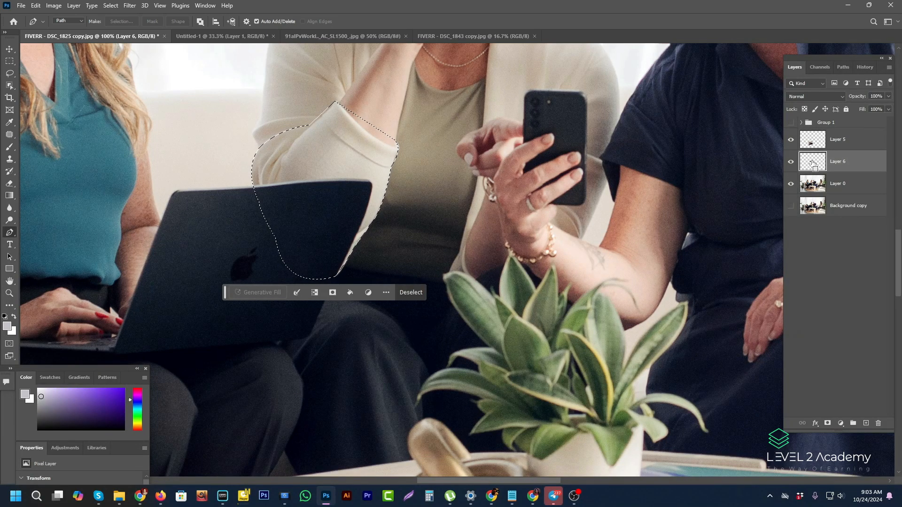
left_click(353, 220, "ctrl")
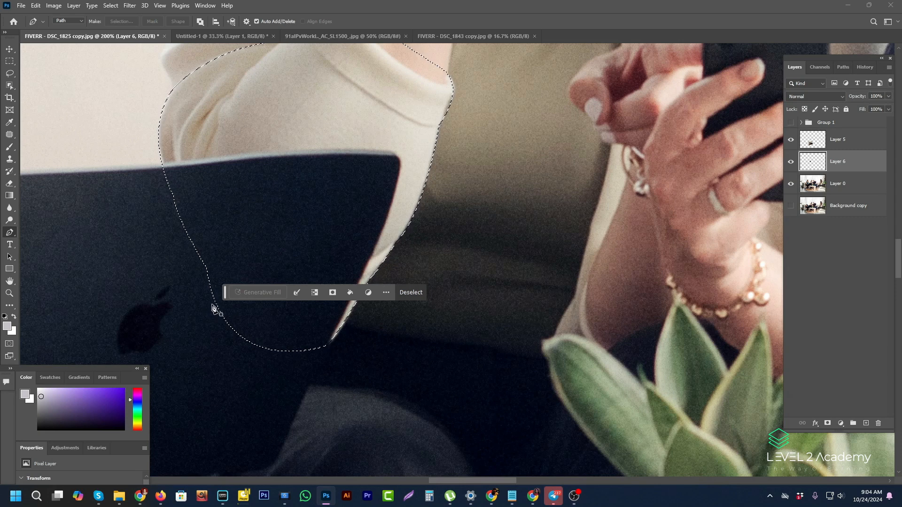
left_click_drag(225, 291, 397, 418)
key("space")
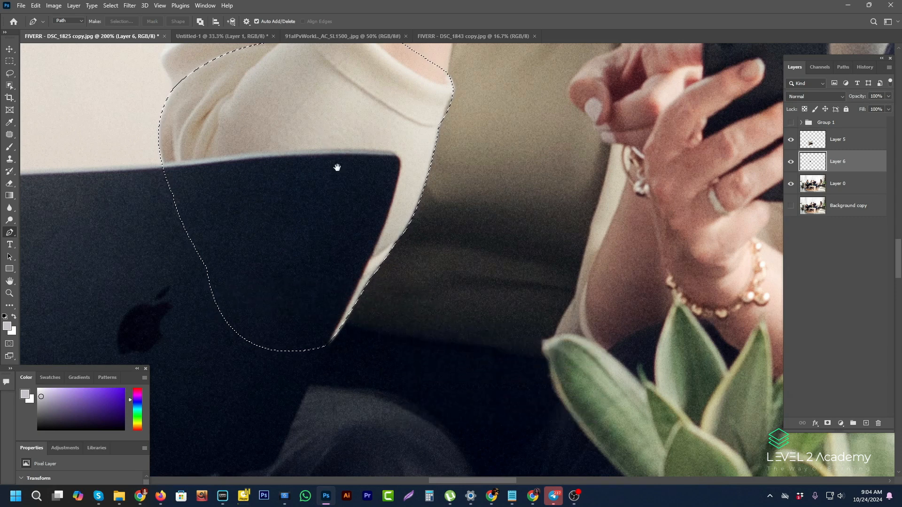
left_click_drag(337, 167, 372, 268)
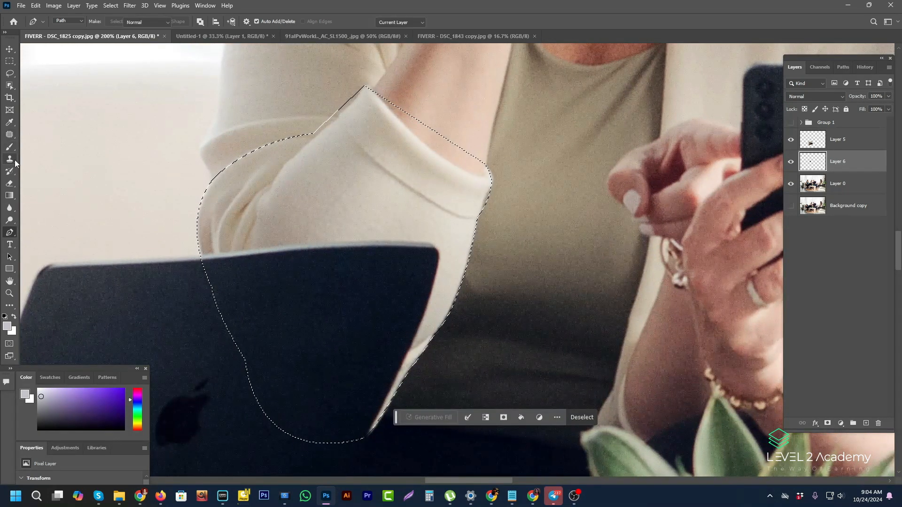
Step: Switch to the Clone Stamp tool and reduce its brush size to 35 pixels for retouching the sleeve
key("s")
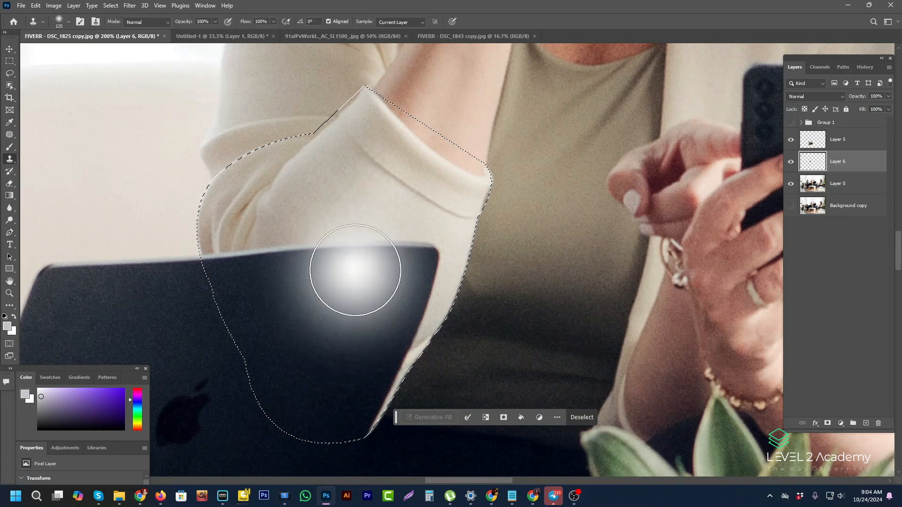
key("bracketleft")
key("bracketleft")
key("bracketleft")
key("bracketleft")
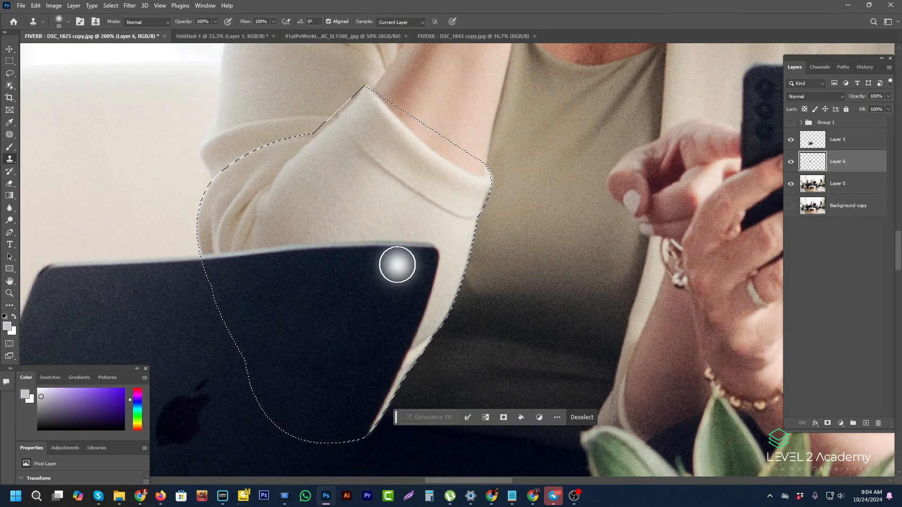
key("bracketleft")
key("bracketleft")
key("bracketleft")
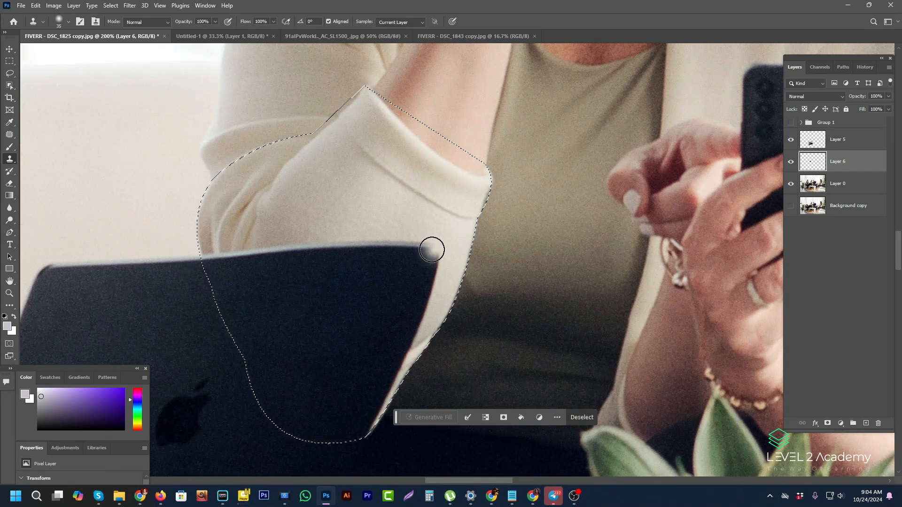
left_click(408, 247)
Step: Isolate the sleeve copy, Layer 6, by hiding all other layers
left_click(791, 162)
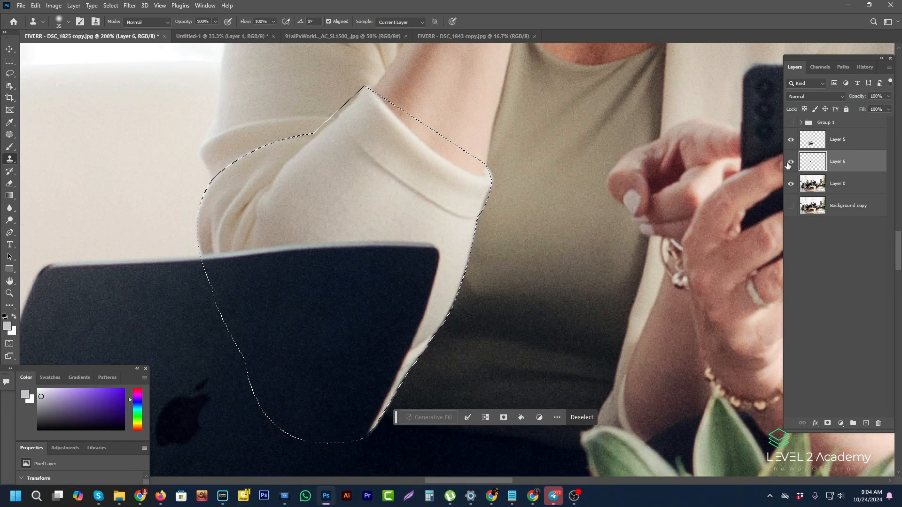
left_click(792, 140)
left_click(791, 163)
left_click(791, 162, "alt")
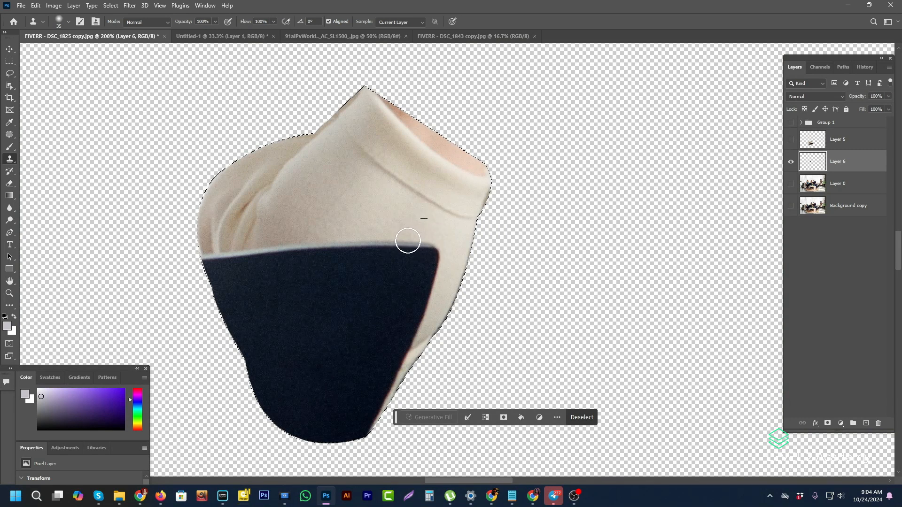
Step: Clone cream fabric over the laptop's upper edge and corner, reloading the Layer 6 outline as a selection to confine the strokes
key("ctrl+d")
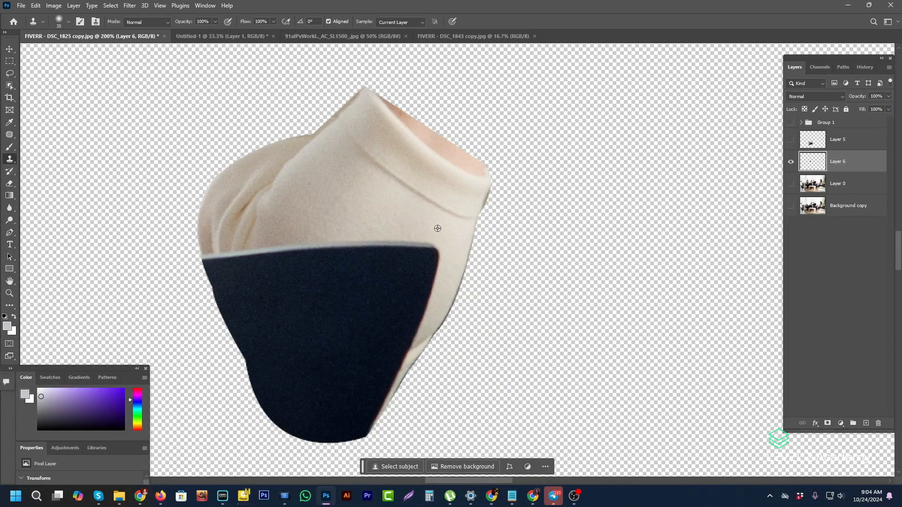
mouse_move(435, 249)
left_mouse_down()
mouse_move(358, 236)
mouse_move(441, 272)
mouse_move(357, 242)
mouse_move(435, 293)
left_mouse_up()
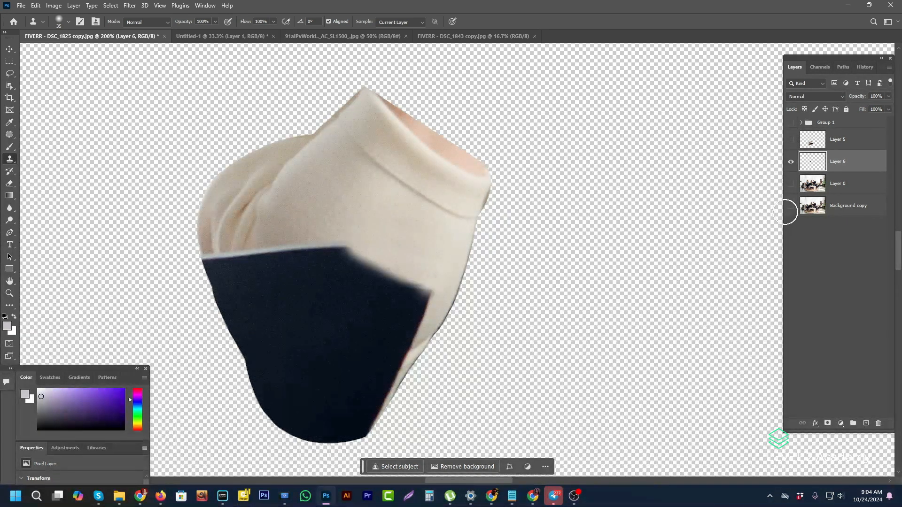
left_click(811, 162, "ctrl")
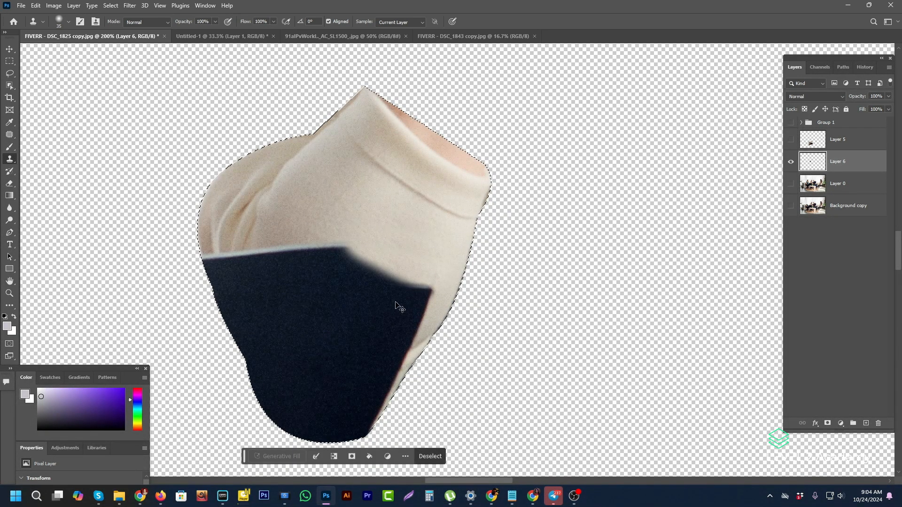
mouse_move(429, 283)
left_mouse_down()
mouse_move(423, 294)
mouse_move(348, 246)
mouse_move(349, 225)
mouse_move(288, 252)
mouse_move(337, 245)
mouse_move(318, 254)
mouse_move(417, 300)
mouse_move(438, 254)
left_mouse_up()
left_click(337, 209, "alt")
left_click(443, 246, "alt")
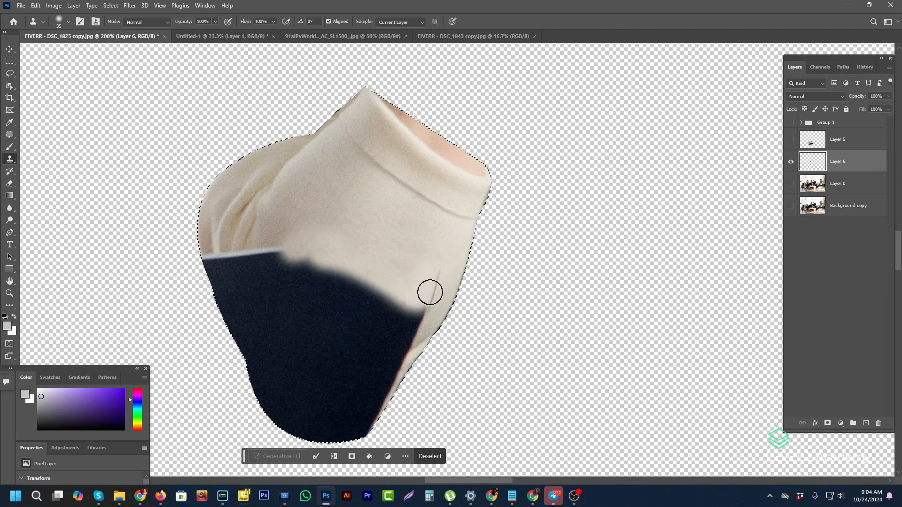
mouse_move(429, 292)
left_mouse_down()
mouse_move(411, 334)
mouse_move(441, 291)
mouse_move(425, 317)
mouse_move(432, 300)
left_mouse_up()
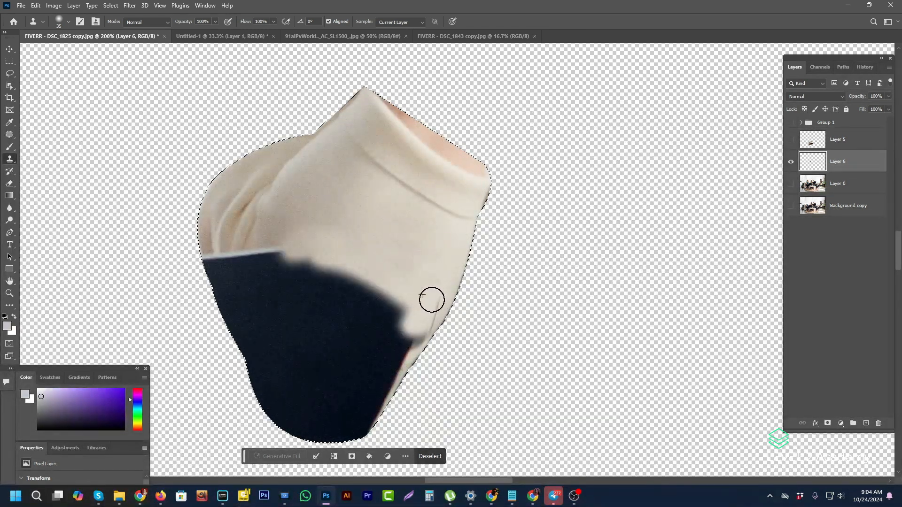
mouse_move(439, 266)
left_mouse_down()
mouse_move(425, 329)
mouse_move(411, 343)
mouse_move(409, 319)
mouse_move(393, 303)
mouse_move(302, 258)
mouse_move(323, 234)
left_mouse_up()
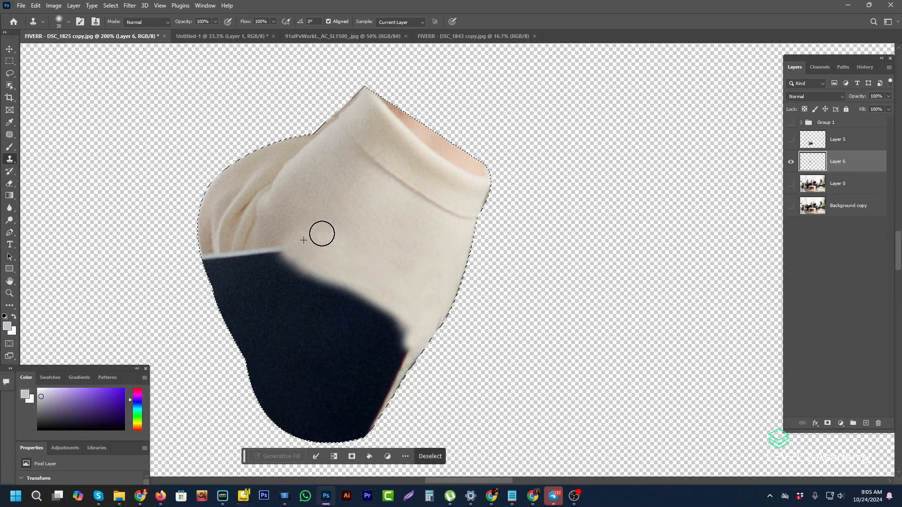
Step: Sample fabric from the upper sleeve and clone it over the middle and left part of the dark laptop area
left_click(342, 169, "alt")
left_click_drag(328, 197, 272, 292)
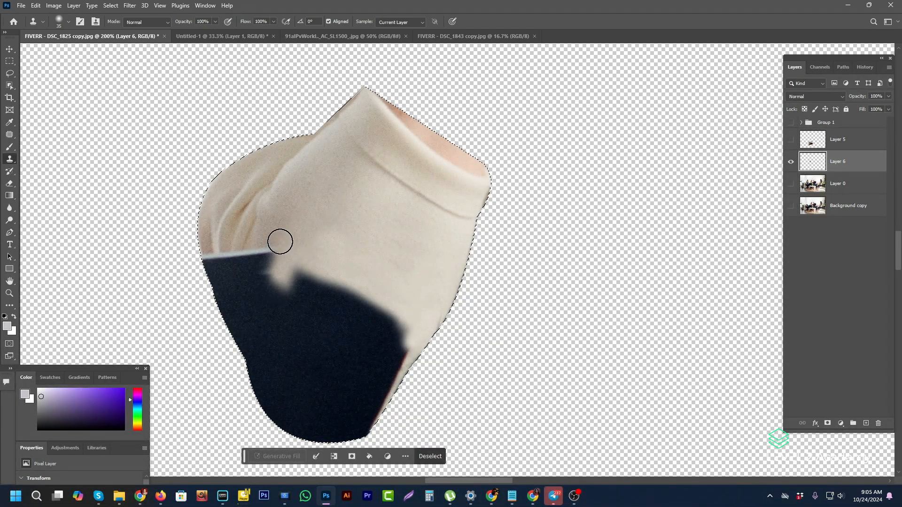
mouse_move(273, 249)
left_mouse_down()
mouse_move(254, 286)
mouse_move(263, 263)
mouse_move(254, 263)
mouse_move(253, 291)
mouse_move(248, 261)
mouse_move(230, 315)
mouse_move(243, 288)
mouse_move(221, 302)
mouse_move(265, 267)
mouse_move(215, 316)
mouse_move(285, 245)
mouse_move(267, 296)
mouse_move(232, 338)
mouse_move(312, 260)
mouse_move(287, 303)
mouse_move(247, 330)
mouse_move(332, 262)
mouse_move(303, 315)
mouse_move(266, 343)
mouse_move(338, 296)
mouse_move(252, 371)
mouse_move(387, 288)
left_mouse_up()
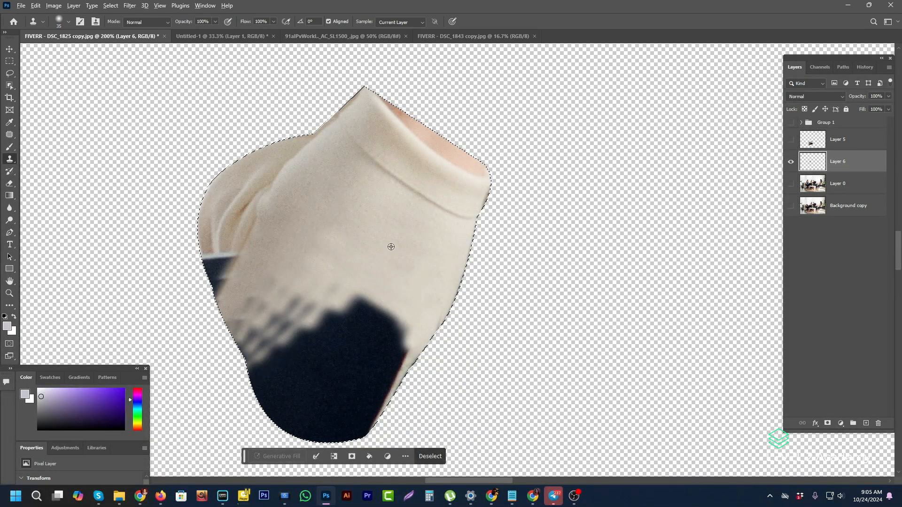
left_click_drag(364, 294, 319, 362)
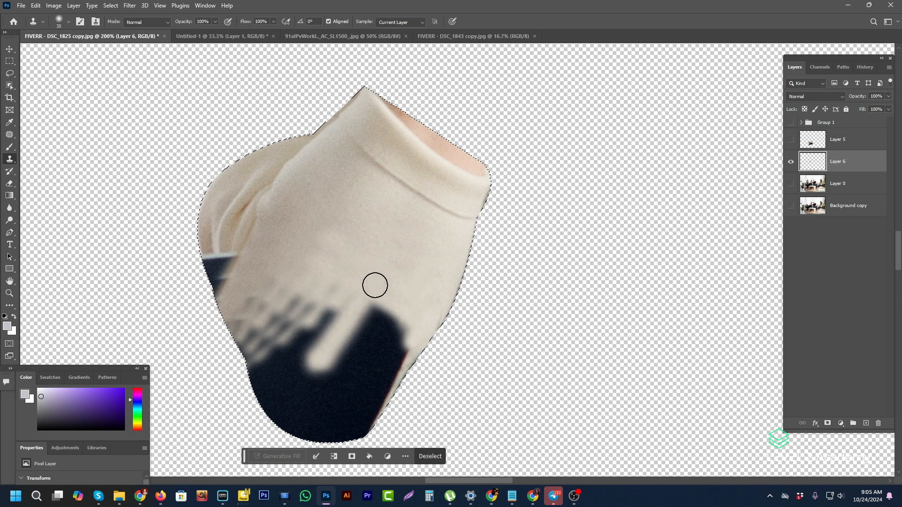
left_click_drag(378, 263, 343, 309)
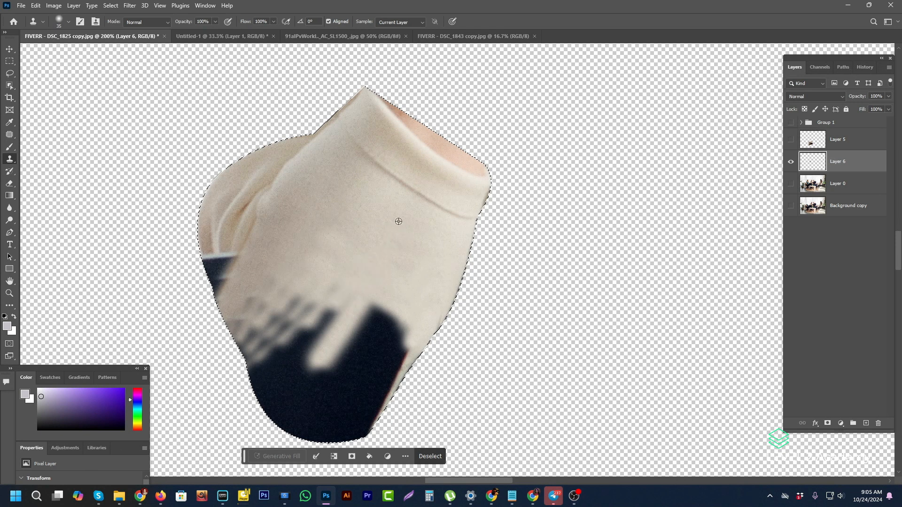
mouse_move(347, 297)
left_mouse_down()
mouse_move(311, 279)
mouse_move(333, 308)
mouse_move(294, 295)
mouse_move(317, 321)
mouse_move(289, 316)
mouse_move(326, 339)
mouse_move(317, 323)
mouse_move(305, 343)
mouse_move(288, 331)
mouse_move(299, 359)
mouse_move(255, 333)
mouse_move(275, 354)
mouse_move(276, 379)
mouse_move(251, 319)
mouse_move(281, 318)
mouse_move(290, 297)
left_mouse_up()
mouse_move(302, 251)
left_mouse_down()
mouse_move(308, 280)
mouse_move(243, 309)
mouse_move(248, 327)
mouse_move(232, 328)
mouse_move(249, 336)
left_mouse_up()
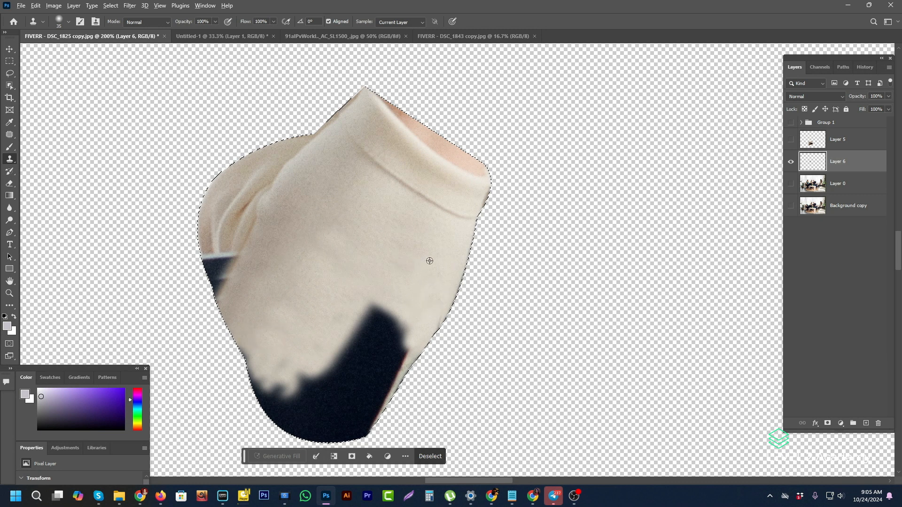
Step: Resample the sleeve fabric and clone it over the remaining dark laptop area down to the lower tip of the cutout
mouse_move(367, 300)
left_mouse_down()
mouse_move(410, 345)
mouse_move(354, 314)
left_mouse_up()
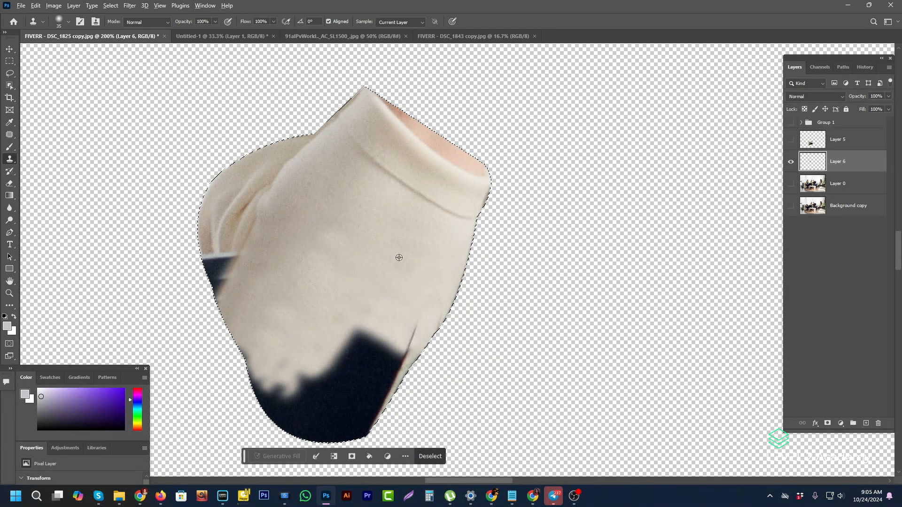
left_click(402, 259, "alt")
mouse_move(384, 337)
left_mouse_down()
mouse_move(410, 356)
mouse_move(425, 307)
mouse_move(400, 365)
mouse_move(343, 322)
mouse_move(394, 349)
mouse_move(365, 329)
left_mouse_up()
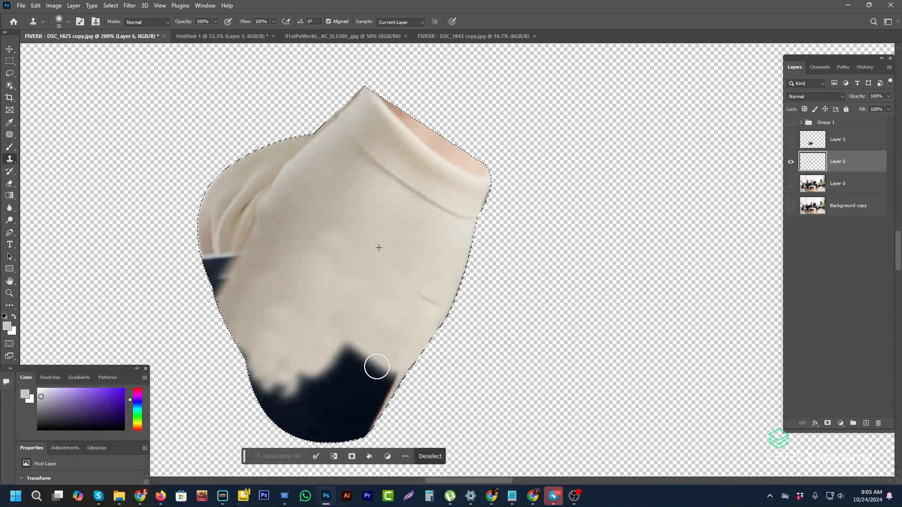
mouse_move(377, 367)
left_mouse_down()
mouse_move(342, 342)
mouse_move(394, 379)
mouse_move(321, 357)
mouse_move(377, 397)
mouse_move(302, 367)
mouse_move(362, 416)
mouse_move(308, 384)
mouse_move(376, 437)
mouse_move(303, 400)
mouse_move(358, 437)
mouse_move(341, 418)
mouse_move(357, 435)
mouse_move(326, 432)
mouse_move(281, 395)
mouse_move(269, 371)
mouse_move(294, 368)
mouse_move(295, 391)
mouse_move(286, 397)
mouse_move(260, 343)
left_mouse_up()
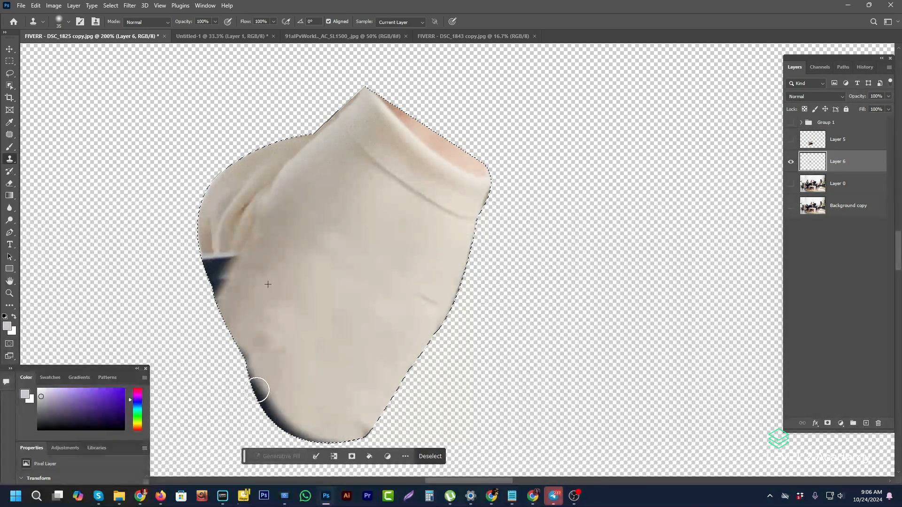
mouse_move(257, 389)
left_mouse_down()
mouse_move(314, 430)
mouse_move(379, 436)
mouse_move(275, 425)
left_mouse_up()
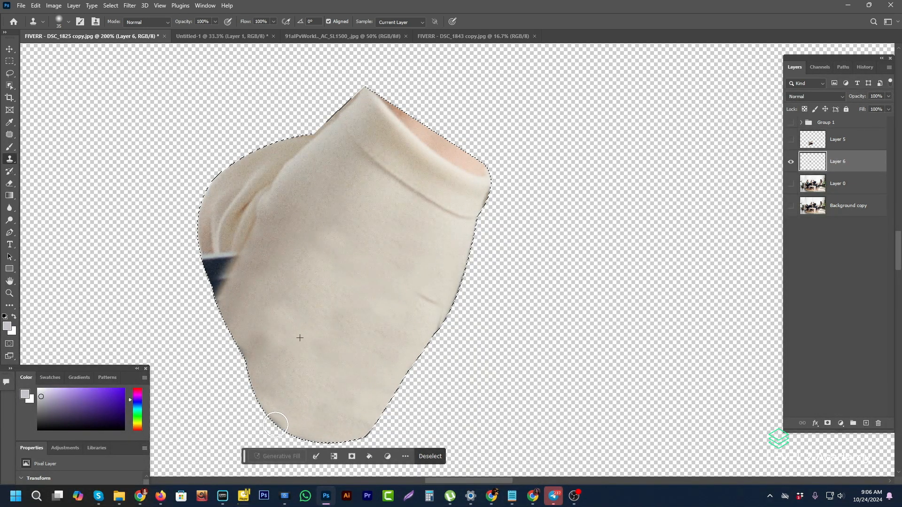
Step: Even out the sleeve's blotchy areas with resampled cream fabric and clone over the last dark laptop patch at its left edge
mouse_move(258, 357)
left_mouse_down()
mouse_move(290, 302)
mouse_move(240, 359)
left_mouse_up()
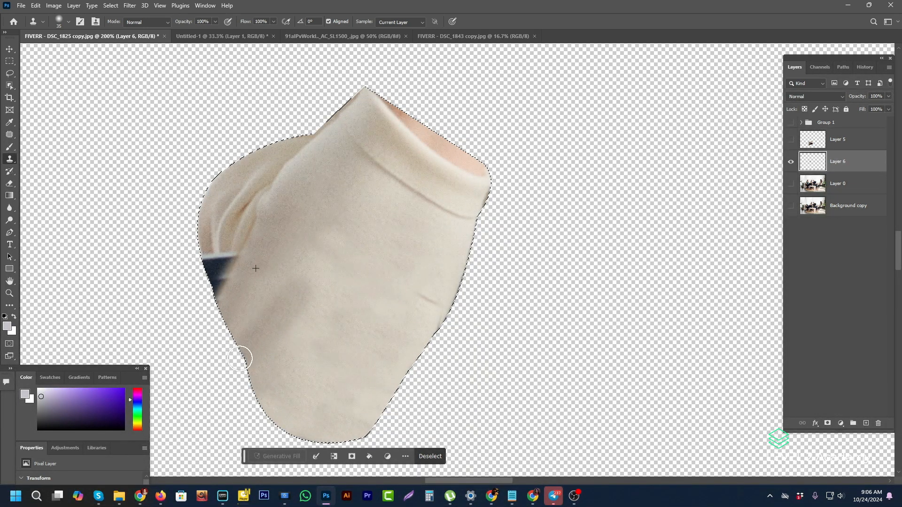
left_click(444, 269, "alt")
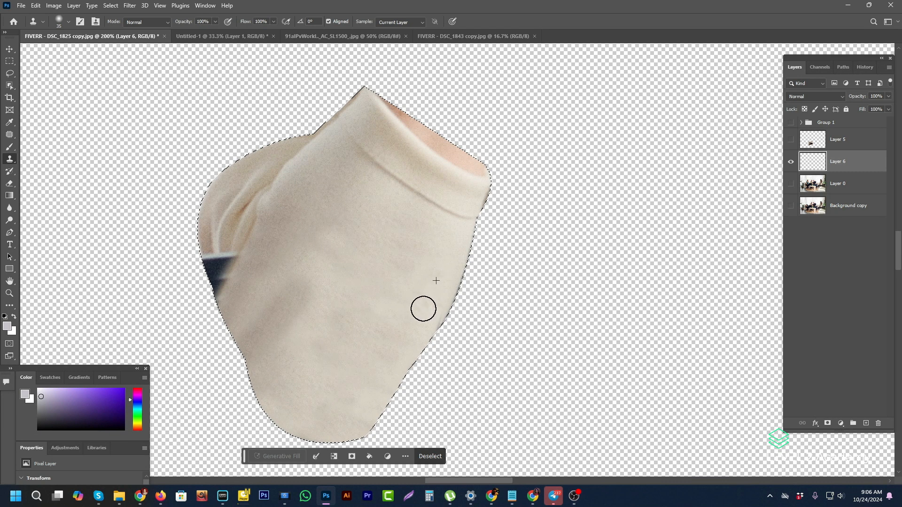
left_click_drag(423, 309, 420, 297)
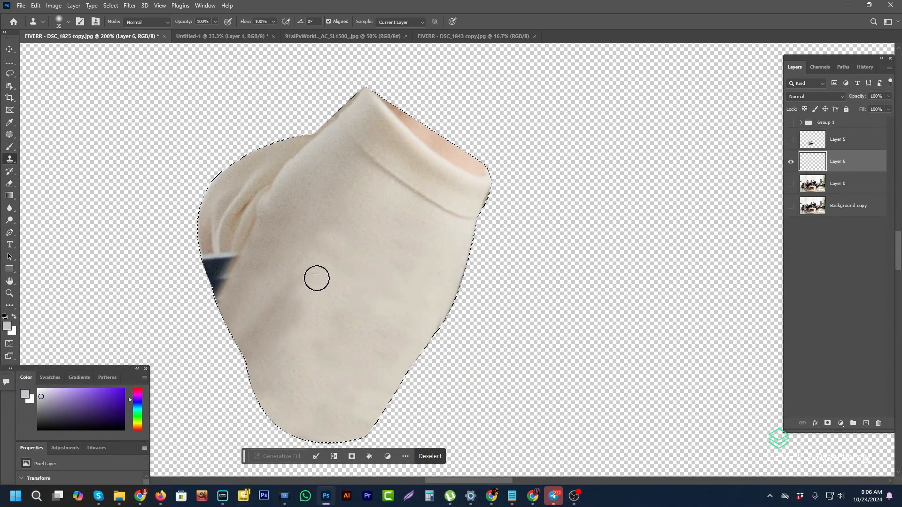
left_click(280, 310, "alt")
left_click_drag(305, 278, 329, 245)
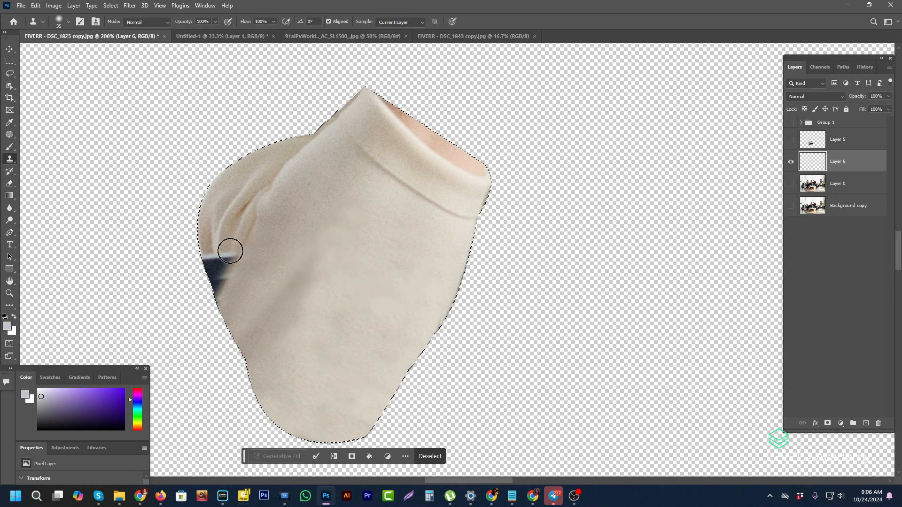
mouse_move(230, 254)
left_mouse_down()
mouse_move(219, 288)
mouse_move(230, 240)
mouse_move(216, 259)
mouse_move(220, 289)
mouse_move(208, 255)
left_mouse_up()
left_click(214, 237, "alt")
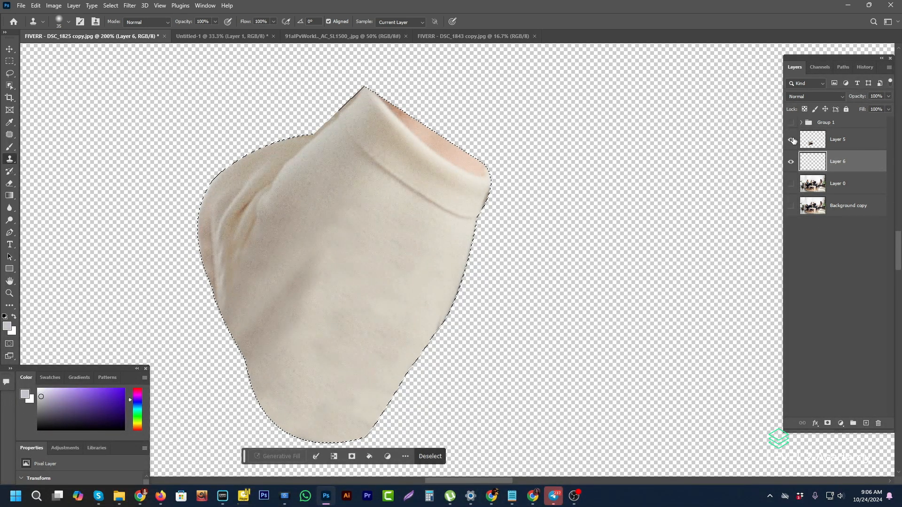
Step: Drop the sleeve selection and show Layer 5, Layer 0 and Group 1 together with the repaired sleeve
left_click(794, 185)
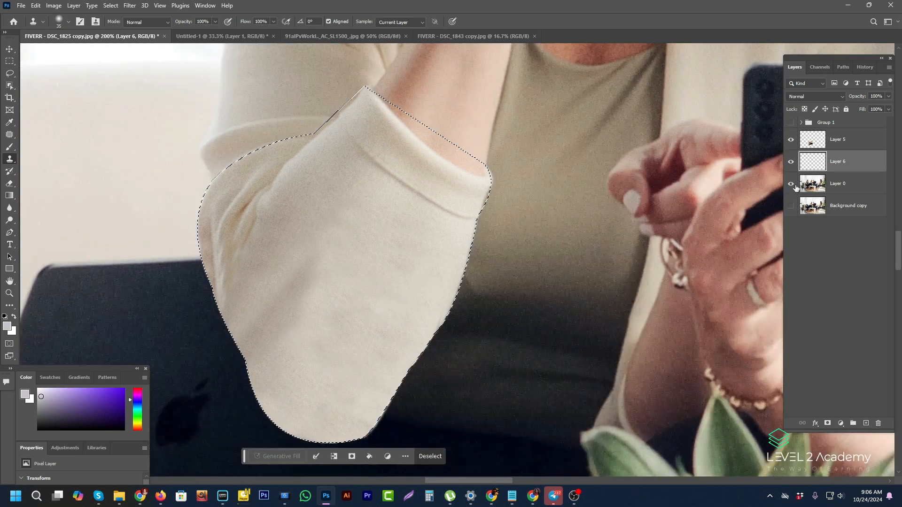
left_click(308, 242, "ctrl+alt")
left_click(308, 243, "alt")
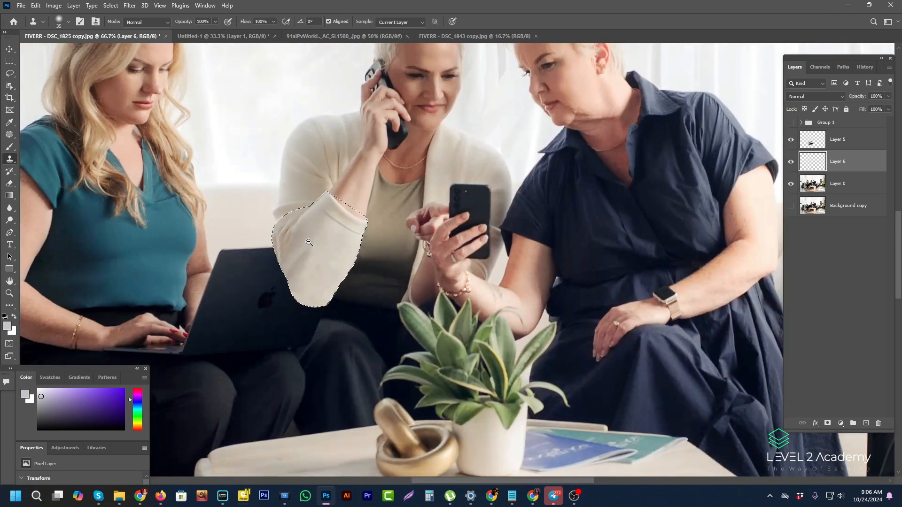
left_click(311, 244, "alt")
left_click(312, 243, "alt")
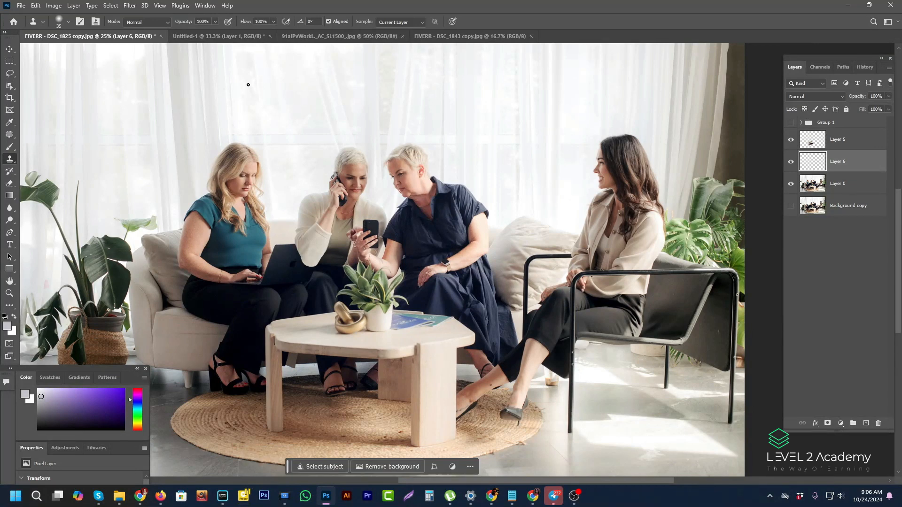
left_click(9, 49)
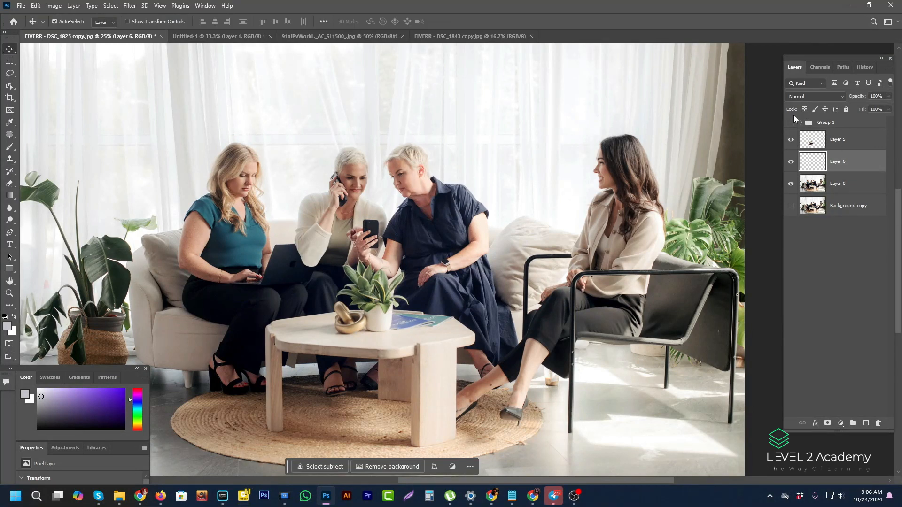
left_click(854, 123)
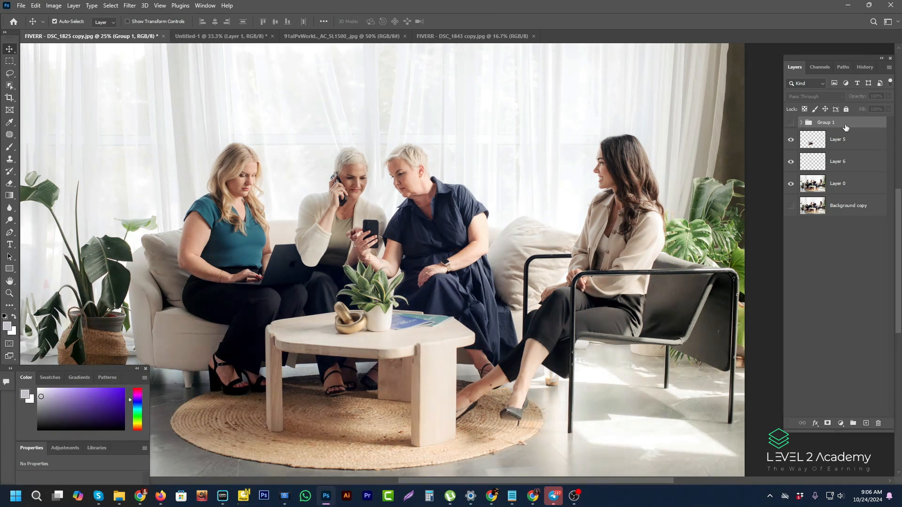
left_click(790, 123)
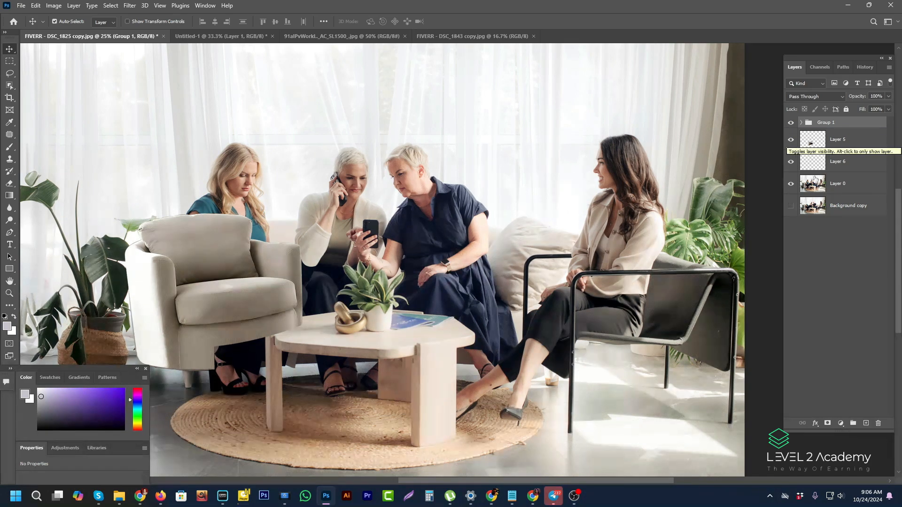
Step: Hide Layer 0 and show Background copy as the backdrop behind the armchair
left_click(794, 188)
left_click(792, 187)
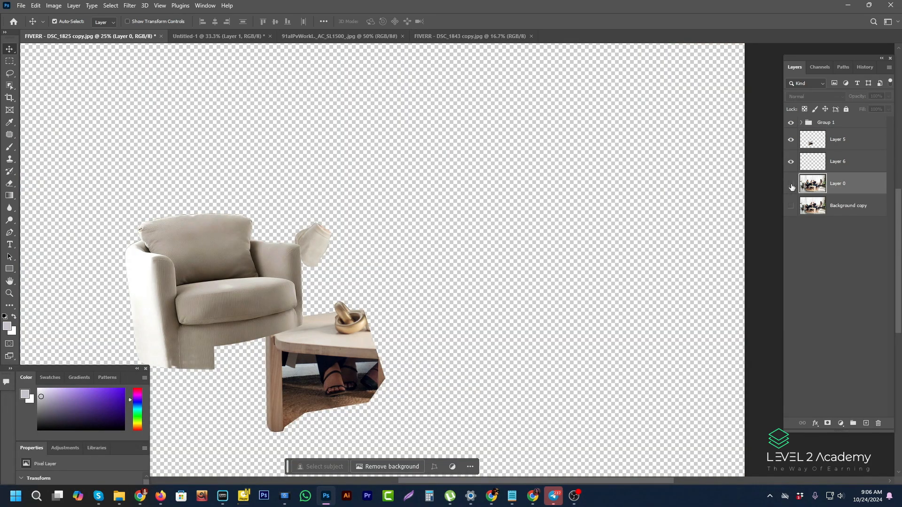
left_click(792, 186)
left_click(792, 187)
left_click(792, 208)
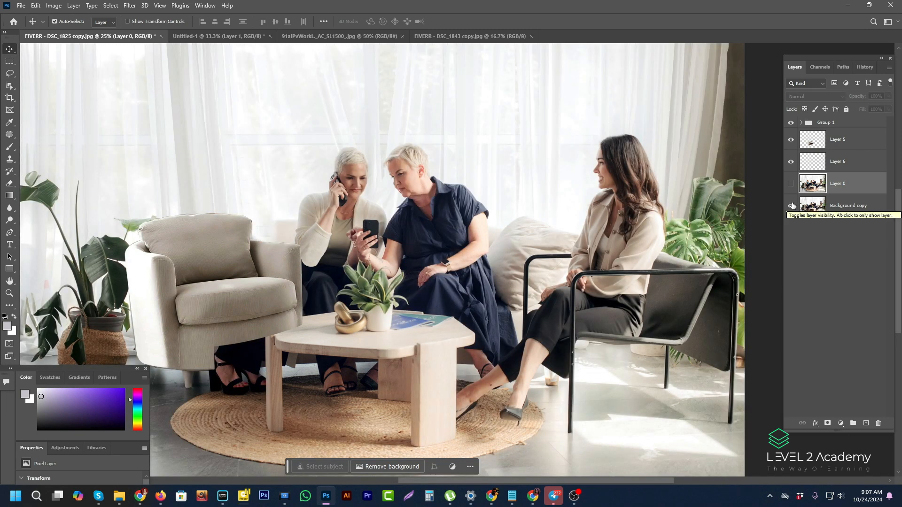
left_click(792, 185)
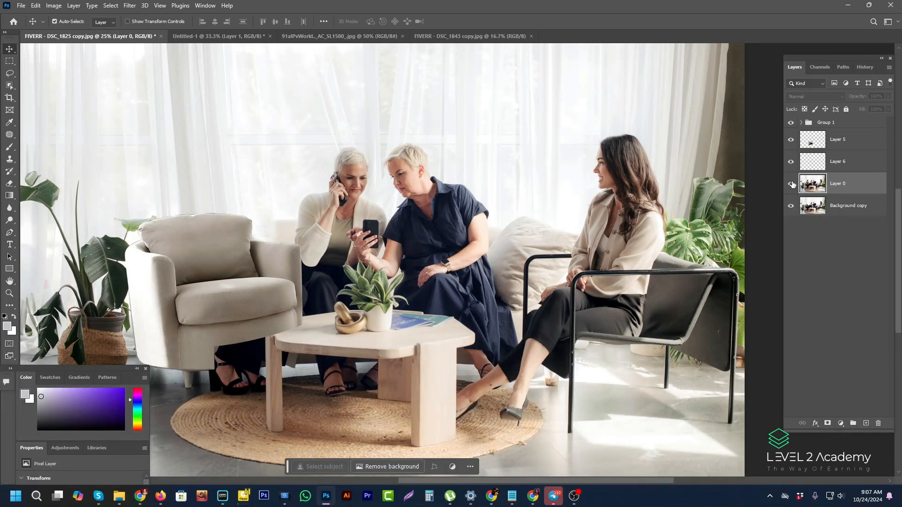
left_click(792, 185)
key("ctrl+space")
left_click_drag(216, 401, 312, 392)
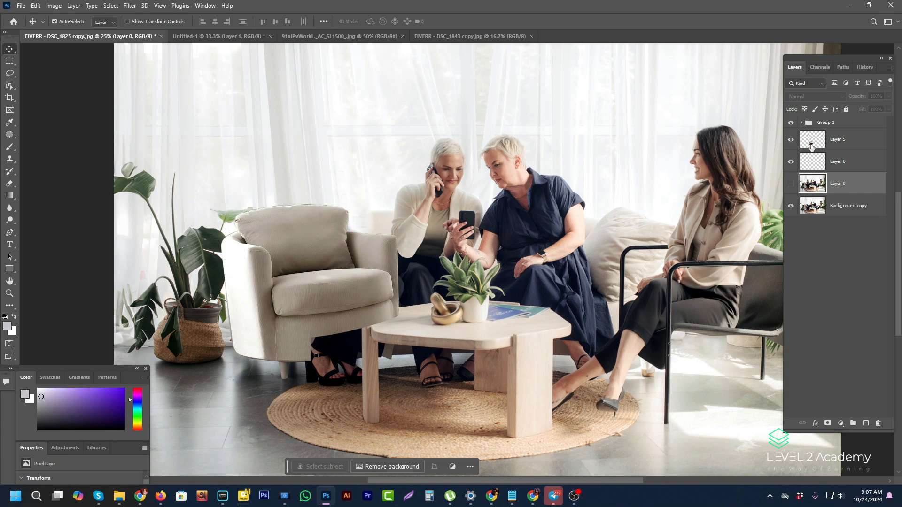
Step: Expand Group 1, hide its Layer 3 and move the table cutout, Layer 5, to the top of the group
left_click(791, 139)
left_click(802, 122)
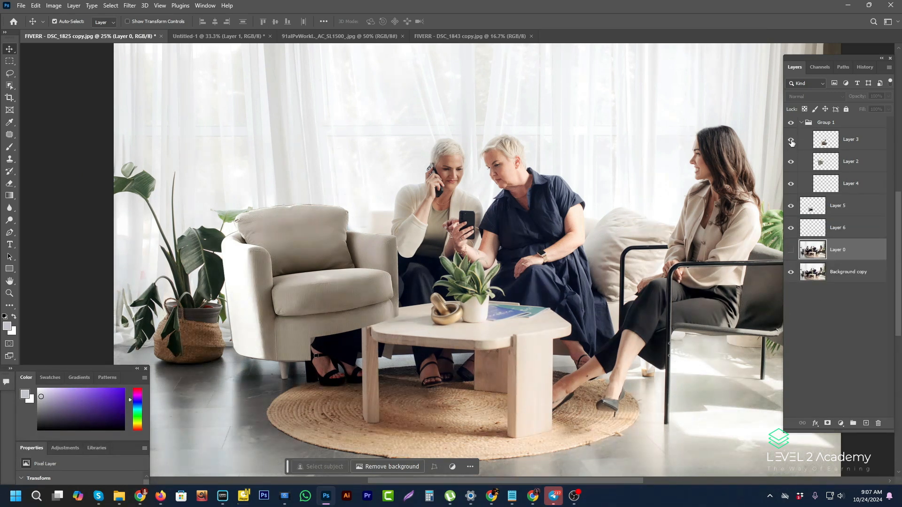
left_click(791, 141)
left_click(791, 143)
left_click(791, 143)
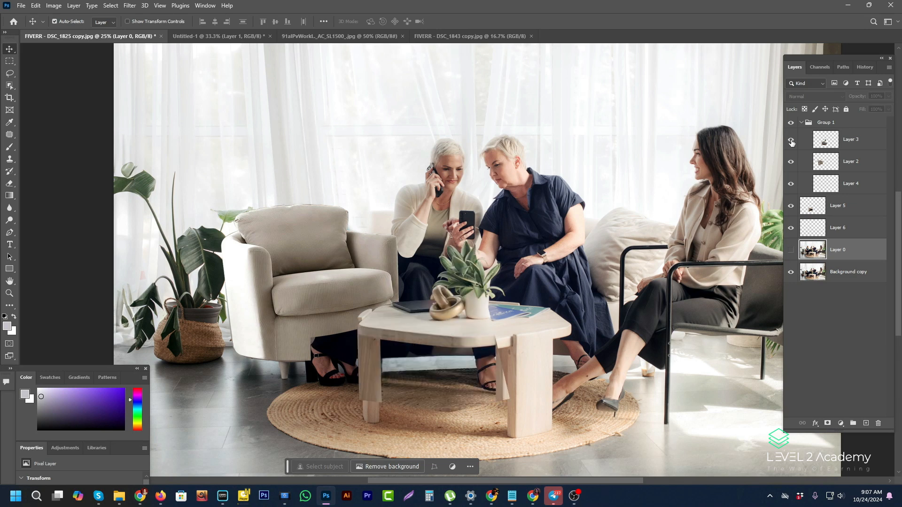
left_click(792, 142)
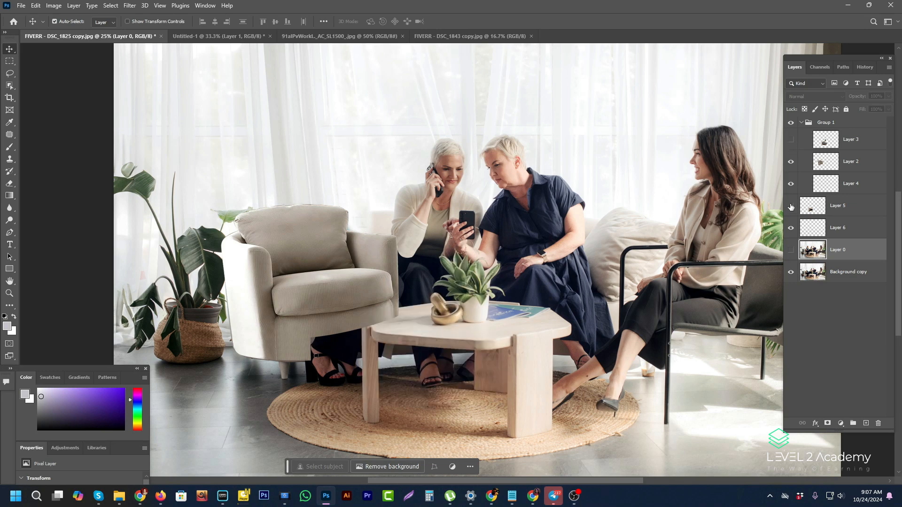
left_click(791, 207)
left_click(791, 207)
left_click_drag(820, 209, 851, 141)
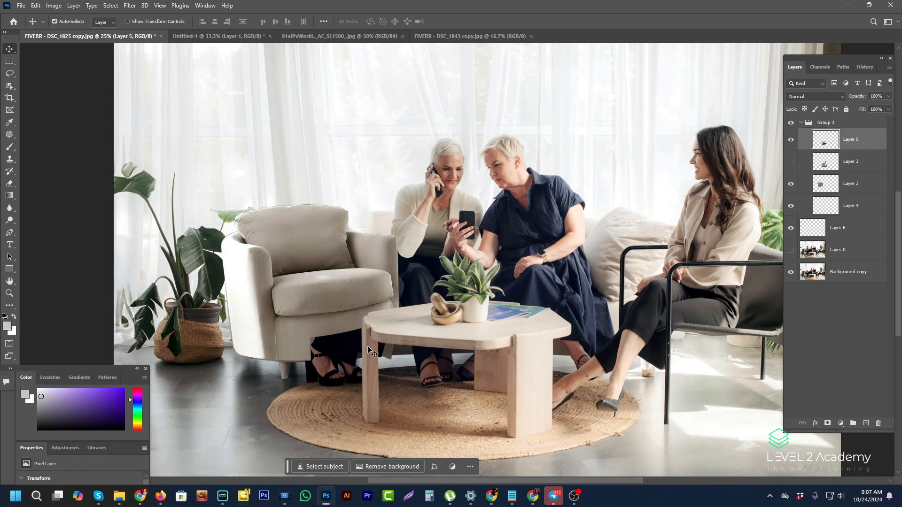
Step: On Background copy, clone floor over the leftover black heel under the armchair and rug texture over the sandal soles
key("ctrl+space")
left_click(357, 364, "ctrl")
left_click(357, 364, "ctrl")
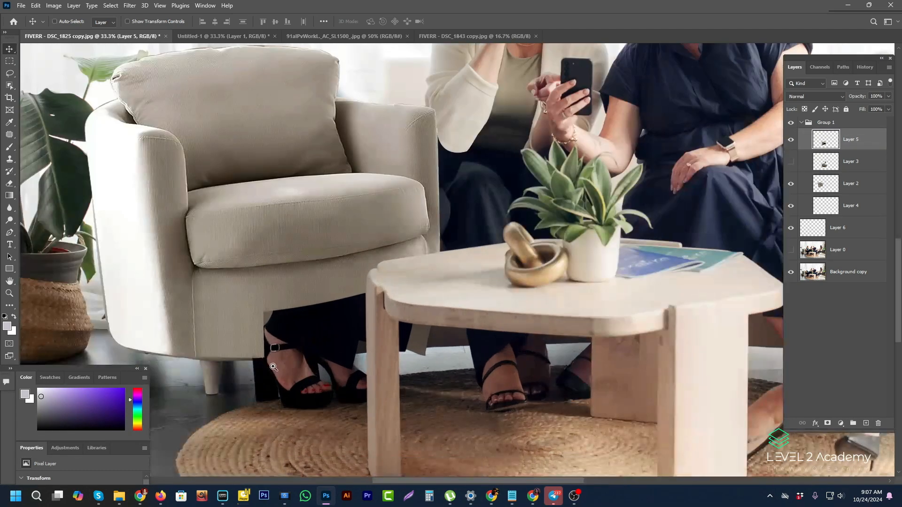
left_click(357, 364, "ctrl")
left_click_drag(380, 309, 403, 291)
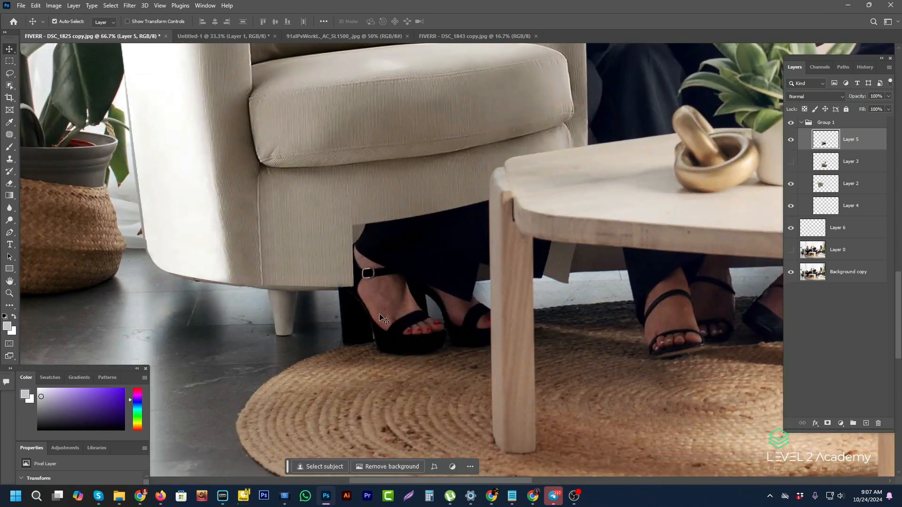
left_click(9, 159)
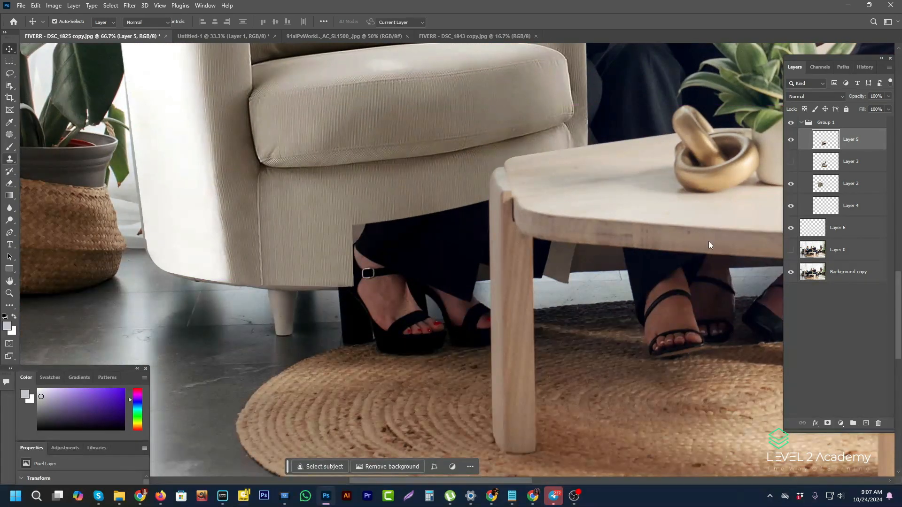
left_click(848, 249)
left_click(848, 271)
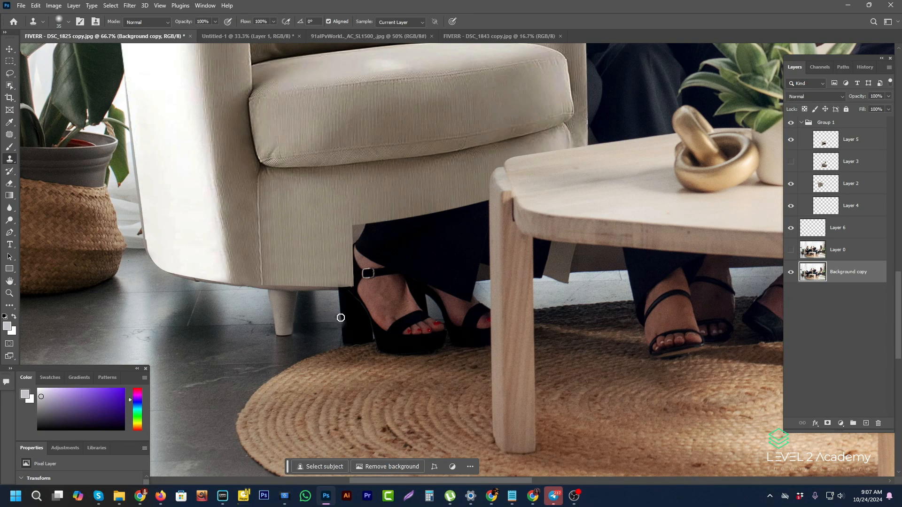
mouse_move(341, 318)
left_mouse_down()
mouse_move(339, 291)
mouse_move(343, 343)
mouse_move(346, 293)
mouse_move(354, 340)
mouse_move(362, 331)
mouse_move(357, 299)
mouse_move(357, 333)
mouse_move(336, 318)
mouse_move(358, 319)
mouse_move(329, 331)
mouse_move(338, 329)
mouse_move(340, 346)
mouse_move(364, 332)
mouse_move(367, 315)
mouse_move(361, 308)
mouse_move(372, 336)
mouse_move(351, 341)
mouse_move(367, 345)
mouse_move(378, 370)
mouse_move(368, 368)
mouse_move(360, 363)
mouse_move(394, 343)
mouse_move(375, 356)
mouse_move(446, 345)
mouse_move(316, 364)
mouse_move(332, 369)
mouse_move(375, 358)
mouse_move(394, 368)
mouse_move(472, 347)
mouse_move(479, 332)
mouse_move(465, 326)
mouse_move(372, 352)
mouse_move(459, 338)
mouse_move(334, 358)
mouse_move(370, 360)
mouse_move(489, 323)
mouse_move(369, 351)
left_mouse_up()
left_click(365, 360, "alt")
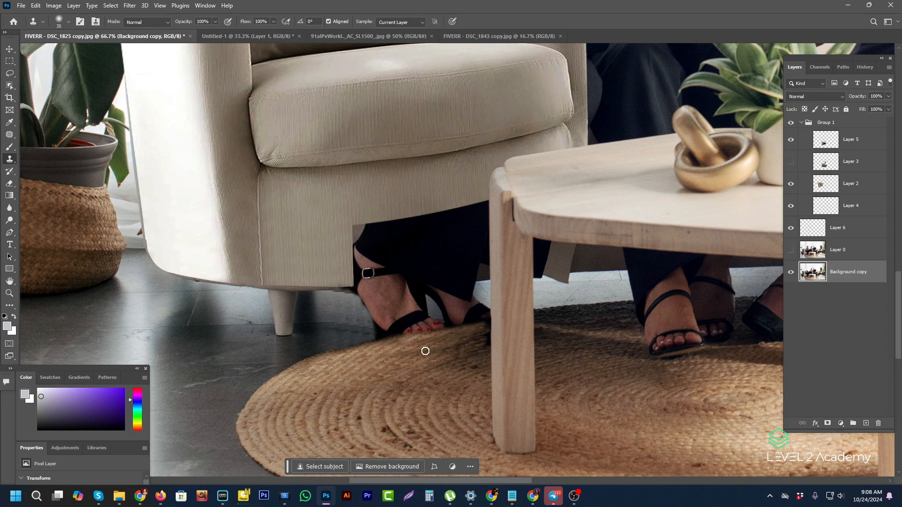
mouse_move(480, 335)
left_mouse_down()
mouse_move(386, 363)
mouse_move(360, 343)
left_mouse_up()
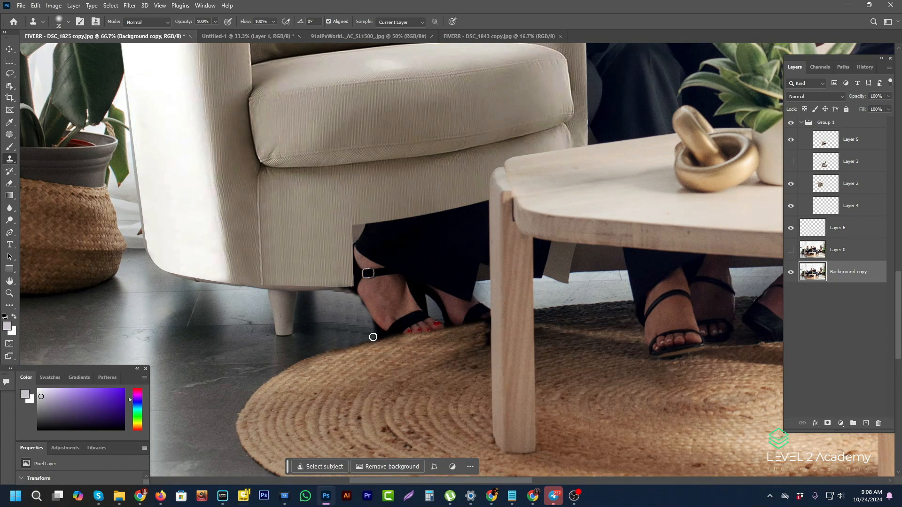
Step: Clone floor samples over the remaining toes and sandals between the armchair leg and the table leg, undoing a faulty stroke
mouse_move(372, 337)
left_mouse_down()
mouse_move(406, 331)
mouse_move(369, 329)
mouse_move(383, 324)
mouse_move(370, 325)
mouse_move(382, 317)
mouse_move(371, 305)
mouse_move(380, 324)
mouse_move(339, 315)
mouse_move(401, 327)
left_mouse_up()
key("ctrl+z")
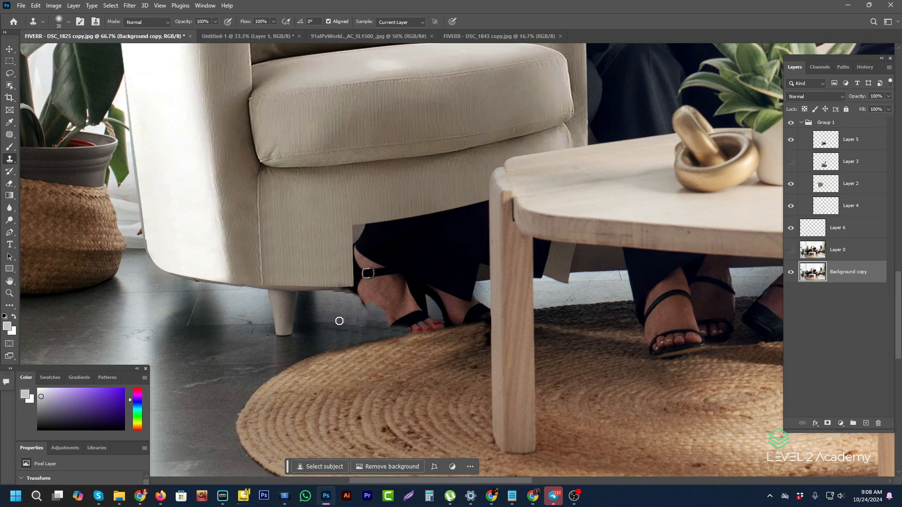
mouse_move(346, 319)
left_mouse_down()
mouse_move(393, 325)
mouse_move(358, 302)
mouse_move(433, 328)
mouse_move(357, 299)
mouse_move(370, 288)
mouse_move(339, 298)
mouse_move(349, 297)
mouse_move(351, 314)
mouse_move(406, 302)
mouse_move(395, 304)
mouse_move(414, 306)
mouse_move(403, 319)
mouse_move(431, 325)
left_mouse_up()
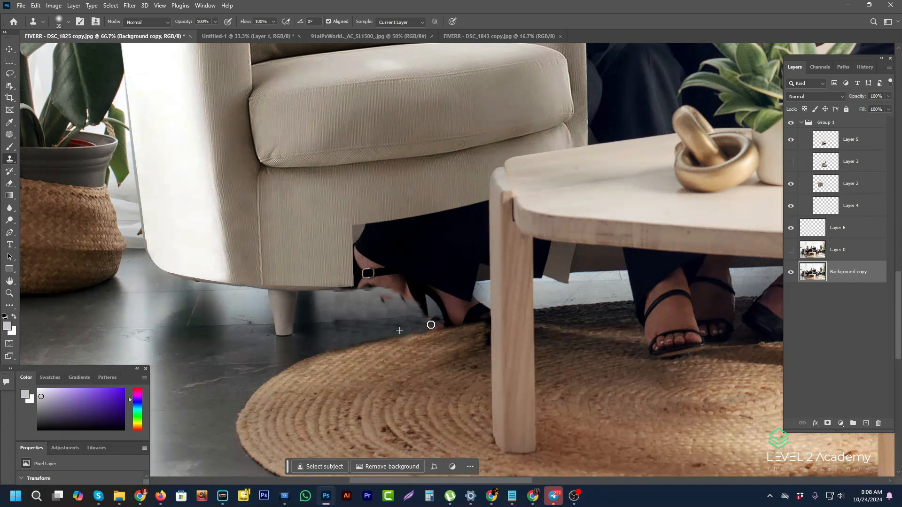
left_click(611, 302, "alt")
mouse_move(493, 315)
left_mouse_down()
mouse_move(461, 323)
mouse_move(485, 317)
mouse_move(463, 308)
mouse_move(488, 304)
mouse_move(465, 291)
mouse_move(502, 283)
mouse_move(424, 299)
mouse_move(454, 293)
mouse_move(437, 304)
mouse_move(453, 306)
mouse_move(422, 313)
mouse_move(465, 313)
mouse_move(435, 327)
mouse_move(443, 306)
mouse_move(372, 317)
mouse_move(403, 299)
left_mouse_up()
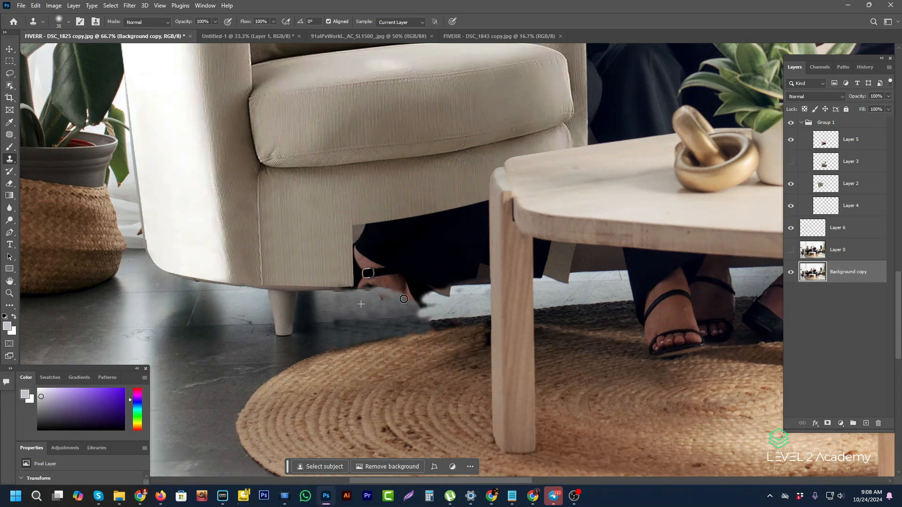
left_click(323, 324, "alt")
mouse_move(343, 322)
left_mouse_down()
mouse_move(332, 321)
mouse_move(420, 318)
left_mouse_up()
Step: Enlarge the brush and paint sampled floor greys over the rough cloned strip between the armchair and the rug
left_click(10, 147)
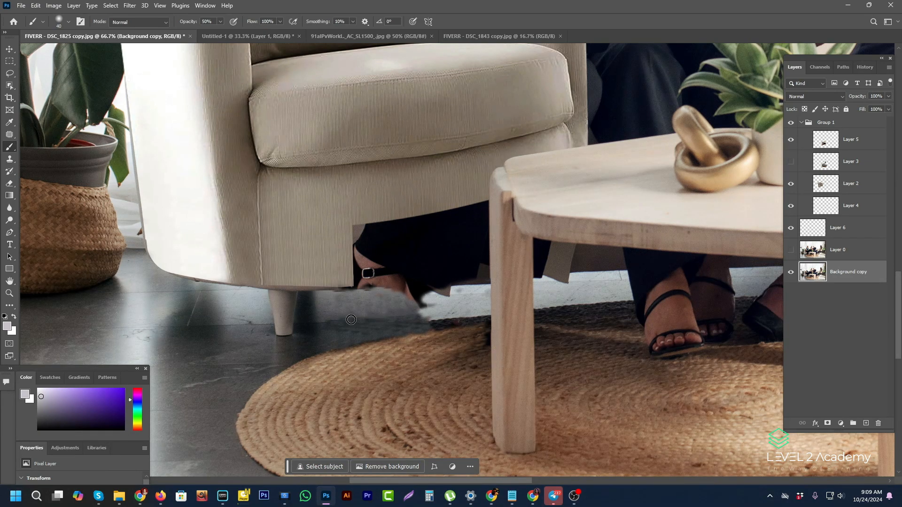
key("]")
left_click(330, 307, "alt")
mouse_move(324, 314)
left_mouse_down()
mouse_move(406, 316)
mouse_move(321, 311)
mouse_move(397, 306)
mouse_move(333, 296)
mouse_move(454, 296)
mouse_move(405, 311)
left_mouse_up()
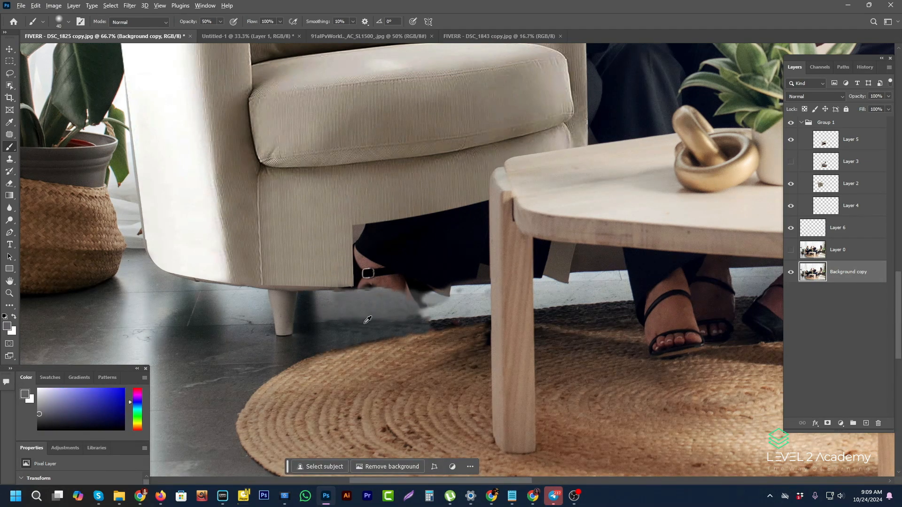
left_click(331, 336, "alt")
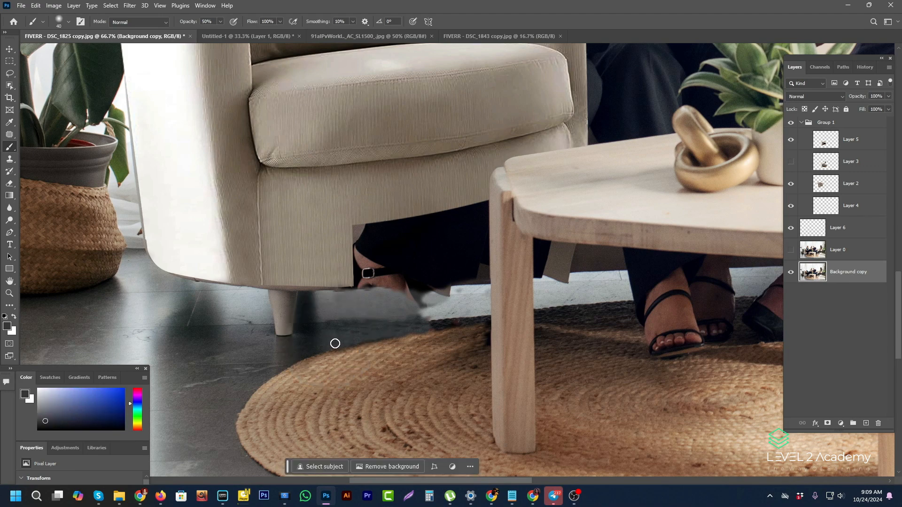
mouse_move(426, 325)
left_mouse_down()
mouse_move(460, 318)
mouse_move(400, 327)
mouse_move(491, 311)
mouse_move(334, 327)
mouse_move(486, 312)
left_mouse_up()
left_click(366, 306, "alt")
mouse_move(359, 308)
left_mouse_down()
mouse_move(466, 310)
mouse_move(480, 299)
mouse_move(391, 303)
mouse_move(478, 296)
mouse_move(385, 297)
mouse_move(476, 300)
mouse_move(441, 308)
mouse_move(489, 304)
mouse_move(416, 311)
mouse_move(438, 300)
mouse_move(421, 301)
mouse_move(463, 297)
mouse_move(432, 296)
mouse_move(497, 291)
mouse_move(399, 295)
mouse_move(492, 305)
mouse_move(457, 306)
mouse_move(478, 304)
mouse_move(421, 302)
mouse_move(413, 290)
mouse_move(430, 288)
mouse_move(361, 288)
mouse_move(427, 291)
mouse_move(388, 293)
mouse_move(385, 312)
mouse_move(436, 315)
mouse_move(417, 303)
mouse_move(459, 301)
mouse_move(325, 297)
mouse_move(477, 290)
mouse_move(419, 311)
mouse_move(457, 310)
mouse_move(383, 312)
mouse_move(433, 302)
left_mouse_up()
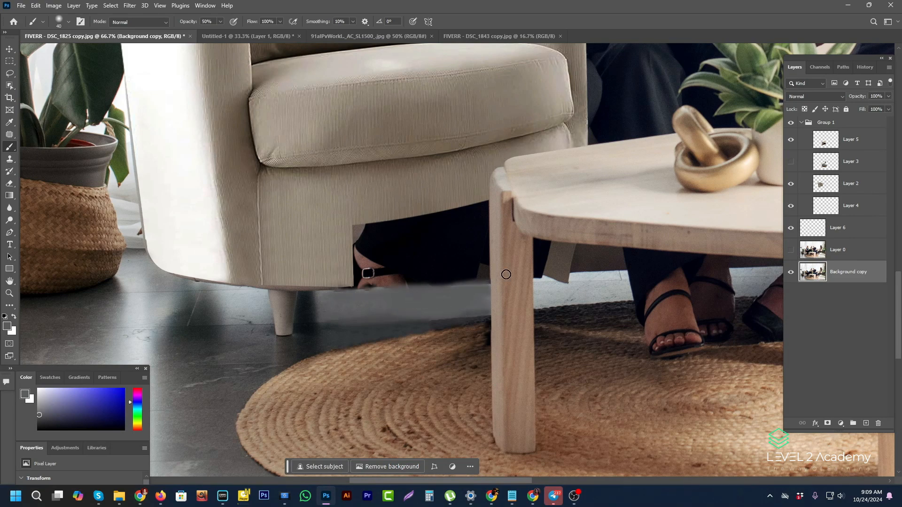
Step: Hide the armchair, Layer 2, to expose the leftover leg and sofa on Background copy, keeping the table cutout visible
key("ctrl+space")
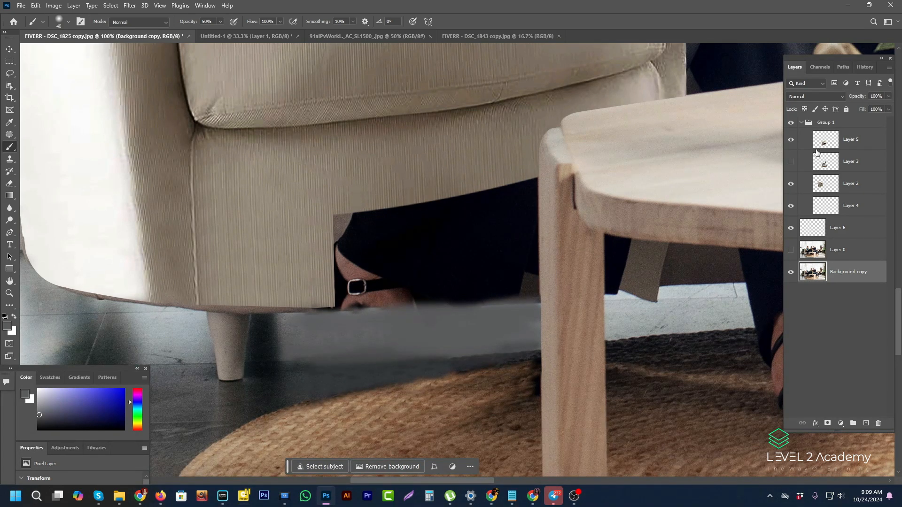
left_click(791, 140)
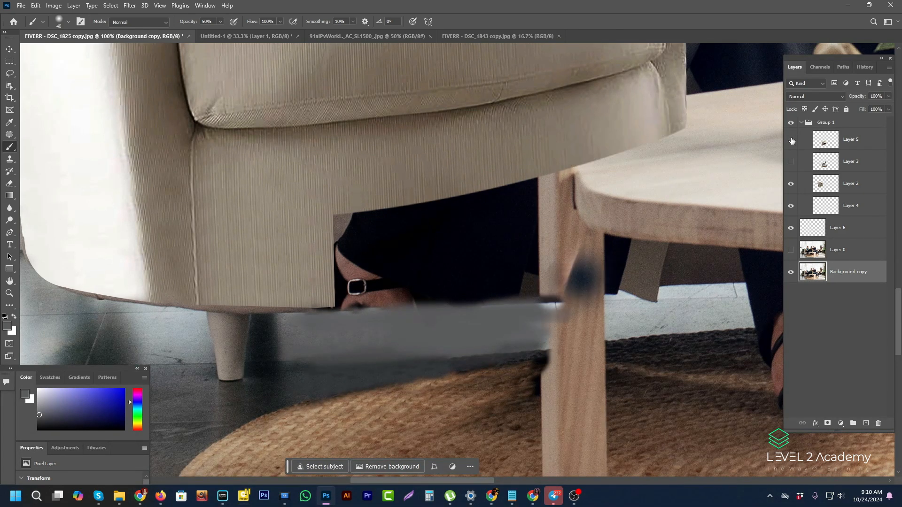
left_click(792, 160)
left_click(792, 184)
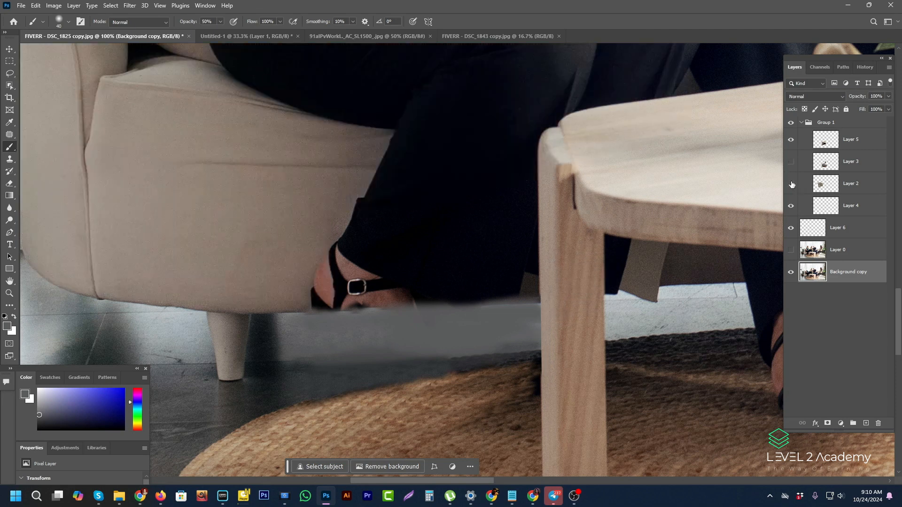
Step: Show the armchair, Layer 2, and clone its fabric with an enlarged stamp over the exposed leg and sandal below the seat cushion
left_click(791, 184)
left_click(834, 184)
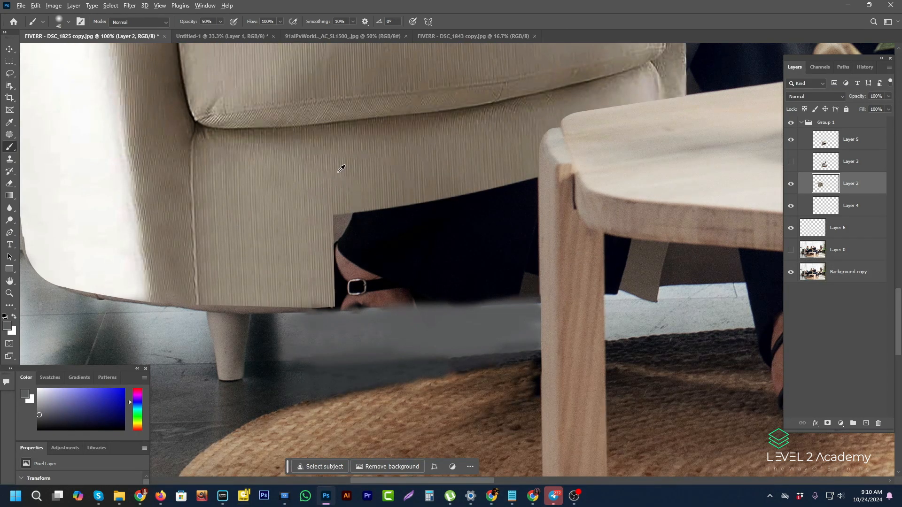
left_click(9, 160)
key("s")
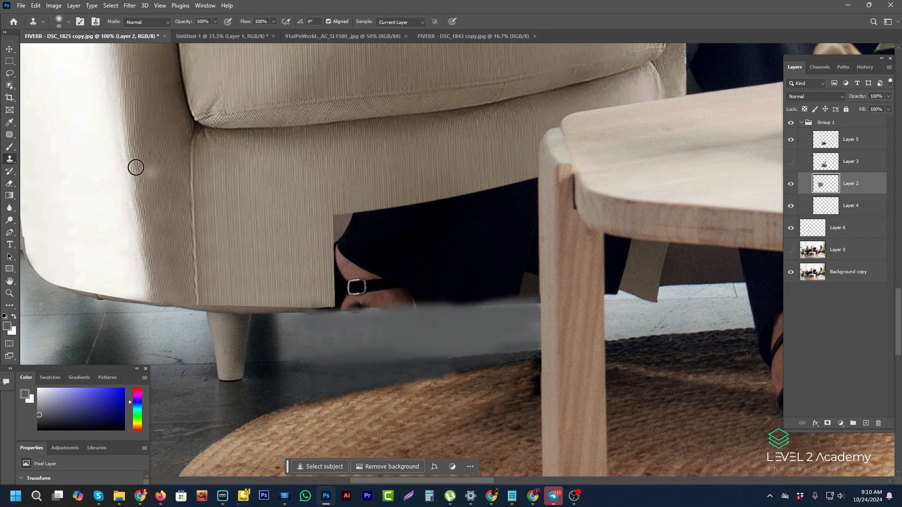
key("bracketright")
key("bracketright")
key("bracketright")
key("bracketright")
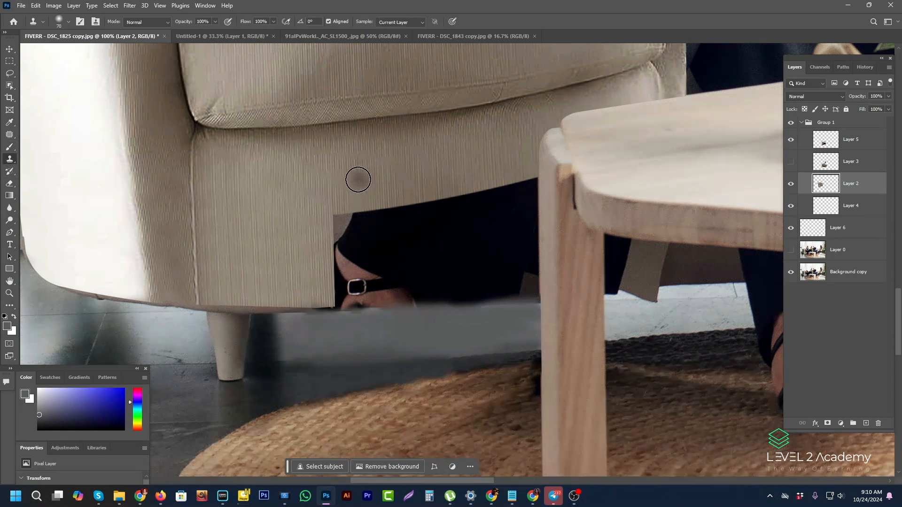
key("bracketright")
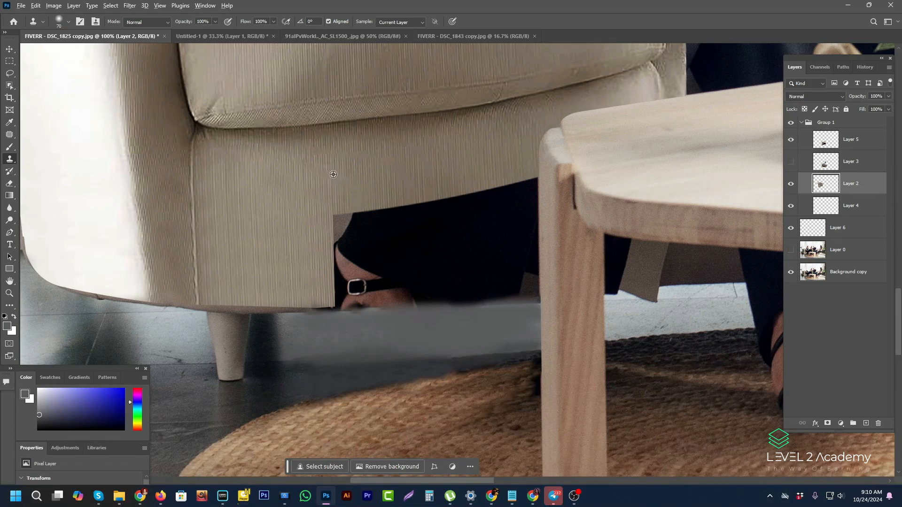
left_click(334, 187, "alt")
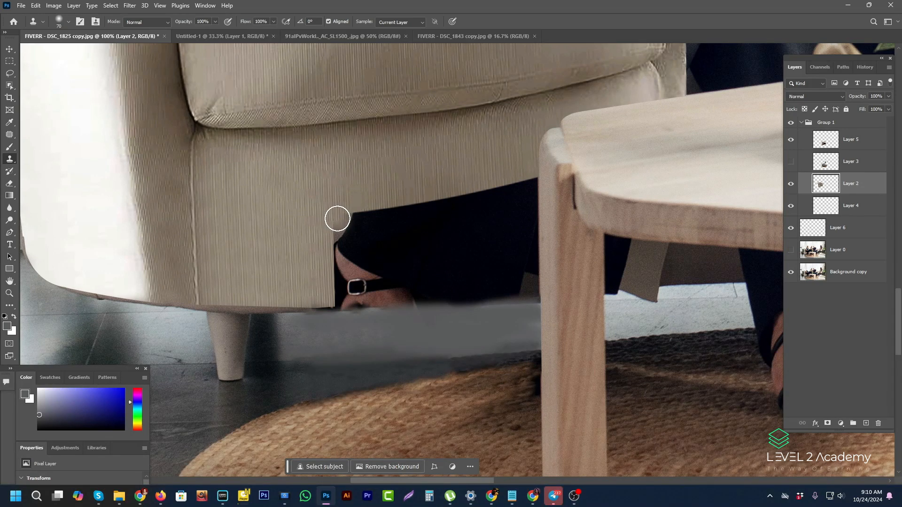
mouse_move(337, 219)
left_mouse_down()
mouse_move(341, 297)
mouse_move(347, 217)
mouse_move(553, 182)
mouse_move(351, 238)
mouse_move(508, 221)
mouse_move(549, 208)
mouse_move(383, 237)
mouse_move(373, 229)
mouse_move(523, 182)
mouse_move(366, 189)
mouse_move(328, 211)
mouse_move(549, 208)
mouse_move(463, 239)
mouse_move(337, 260)
mouse_move(529, 241)
mouse_move(321, 277)
mouse_move(463, 269)
mouse_move(539, 250)
mouse_move(324, 291)
mouse_move(535, 274)
mouse_move(328, 302)
mouse_move(552, 285)
mouse_move(484, 295)
mouse_move(533, 295)
left_mouse_up()
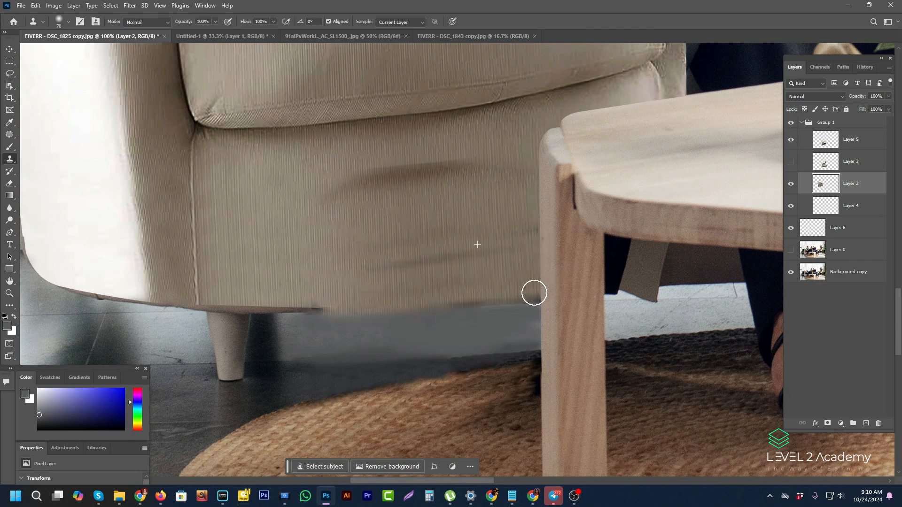
Step: Undo the faulty clone strokes on the armchair's lower front and clone clean fabric over the dark smudge beneath the seat cushion
mouse_move(421, 267)
left_mouse_down()
mouse_move(350, 252)
mouse_move(439, 218)
left_mouse_up()
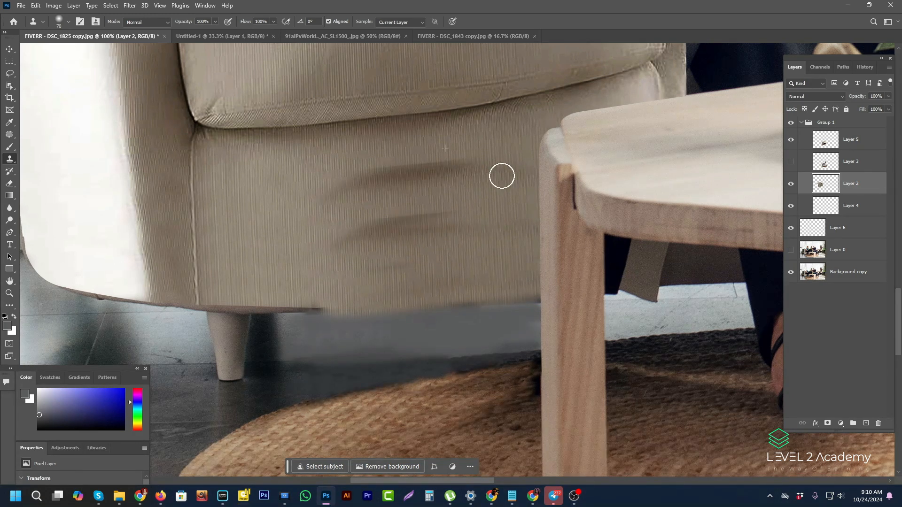
left_click_drag(474, 179, 488, 206)
key("ctrl+z")
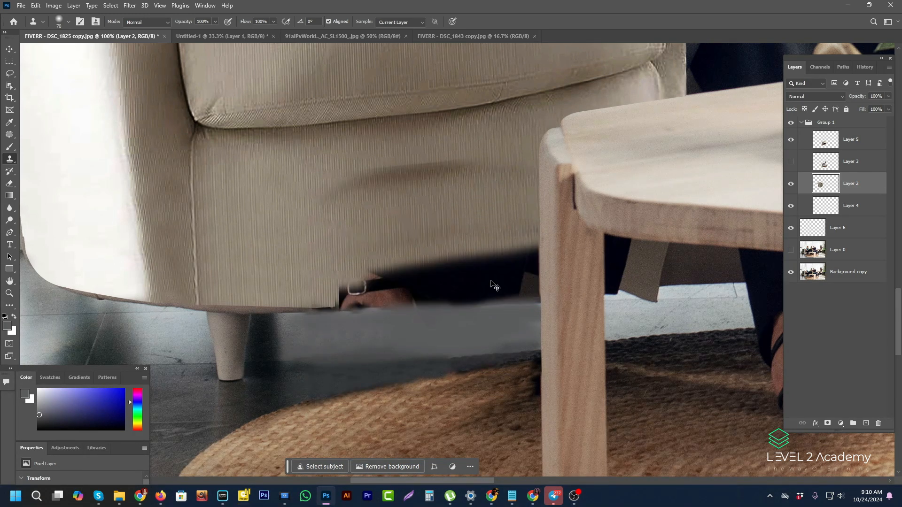
key("ctrl+shift+z")
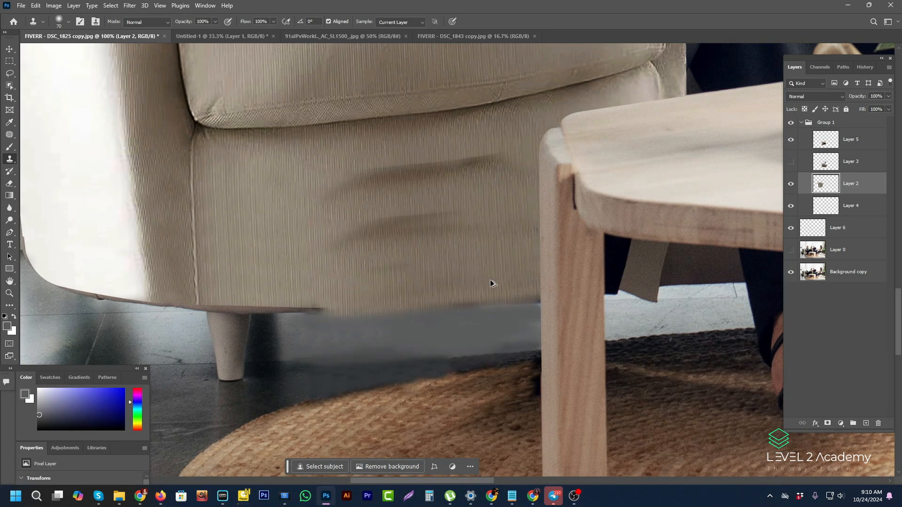
key("ctrl+z")
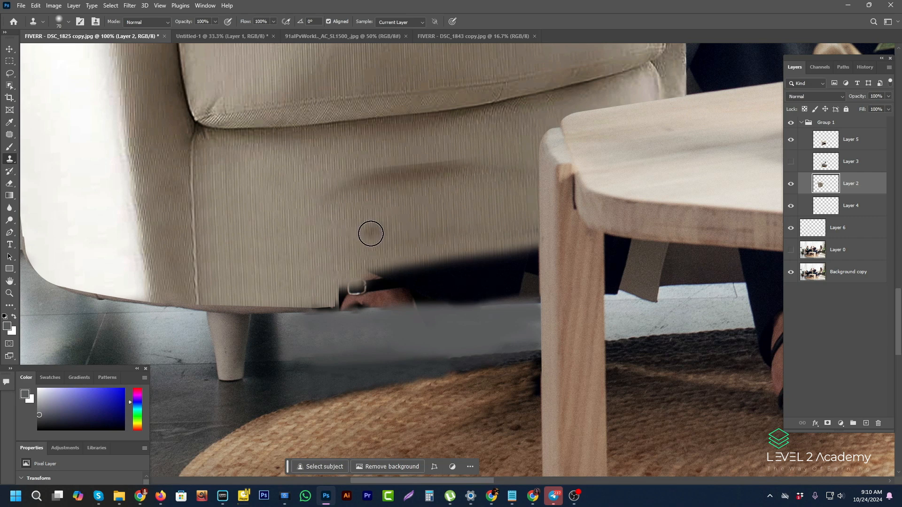
left_click(368, 221, "alt")
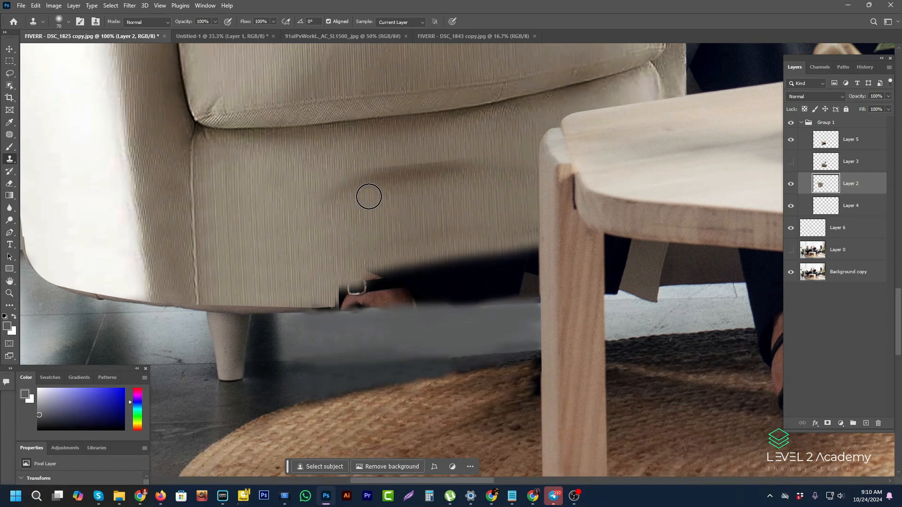
mouse_move(389, 196)
left_mouse_down()
mouse_move(515, 175)
mouse_move(441, 169)
mouse_move(324, 199)
mouse_move(334, 185)
mouse_move(407, 171)
left_mouse_up()
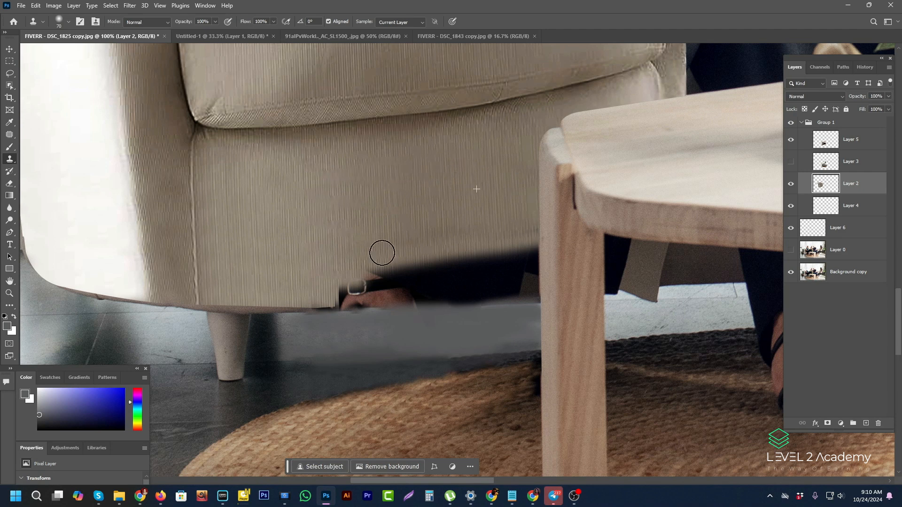
Step: Draw a closed pen path following the armchair's curved bottom edge up to the table leg and convert it to a selection
left_click(9, 232)
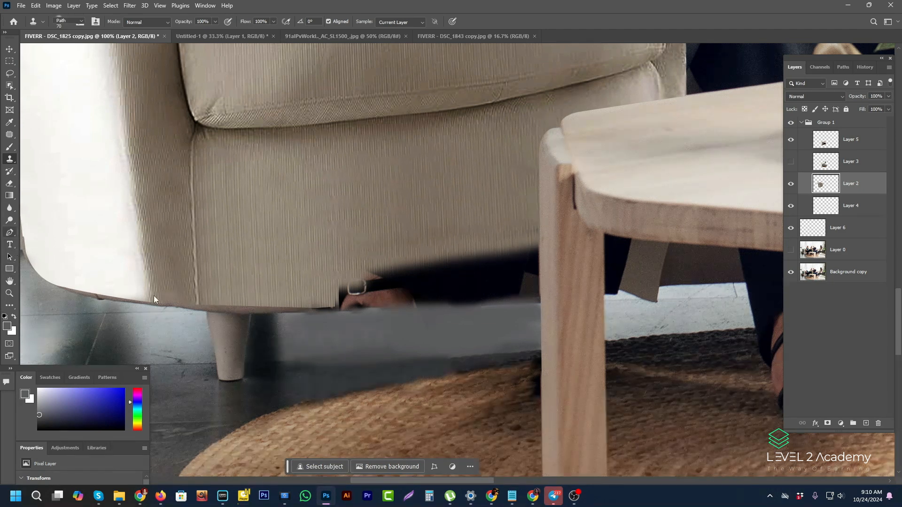
left_click(206, 312)
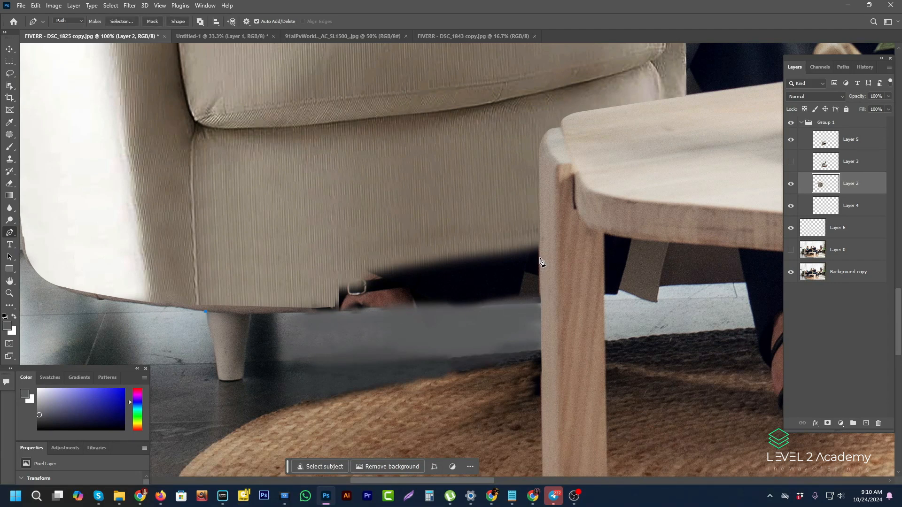
left_click_drag(540, 256, 657, 182)
left_click(540, 255, "alt")
left_click(550, 153)
left_click_drag(490, 101, 522, 103)
left_click_drag(229, 324, 232, 325)
key("ctrl+Return")
Step: Clone armchair fabric inside the selection over the remaining leg, foot and bottom edge, and deselect
left_click(10, 161)
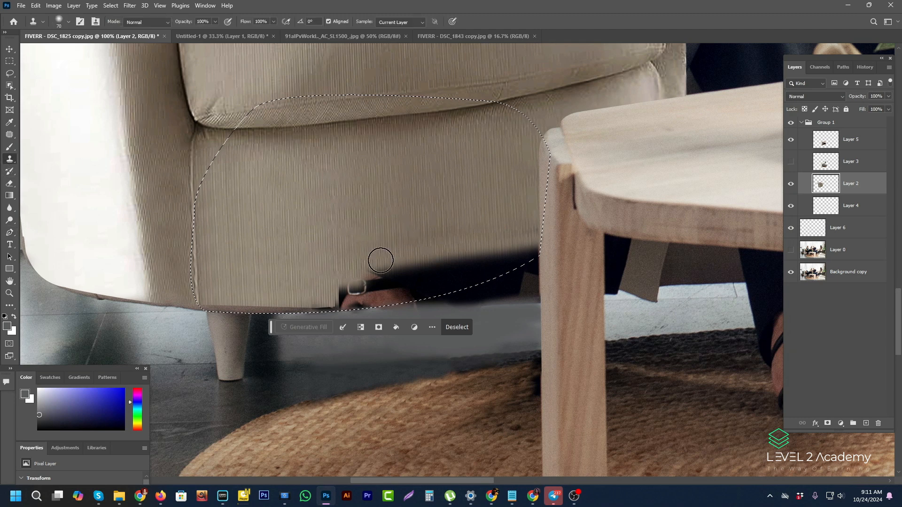
mouse_move(381, 261)
left_mouse_down()
mouse_move(336, 298)
mouse_move(386, 300)
mouse_move(394, 297)
mouse_move(349, 298)
mouse_move(433, 263)
mouse_move(400, 255)
mouse_move(457, 245)
mouse_move(441, 256)
mouse_move(532, 246)
mouse_move(538, 253)
mouse_move(387, 295)
mouse_move(457, 291)
mouse_move(496, 282)
mouse_move(522, 253)
left_mouse_up()
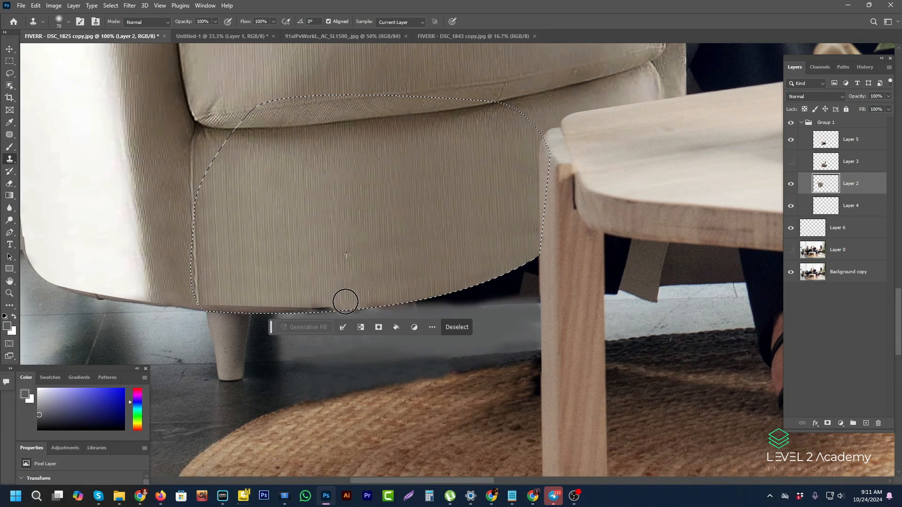
left_click(314, 276, "alt")
mouse_move(282, 308)
left_mouse_down()
mouse_move(200, 305)
mouse_move(438, 292)
left_mouse_up()
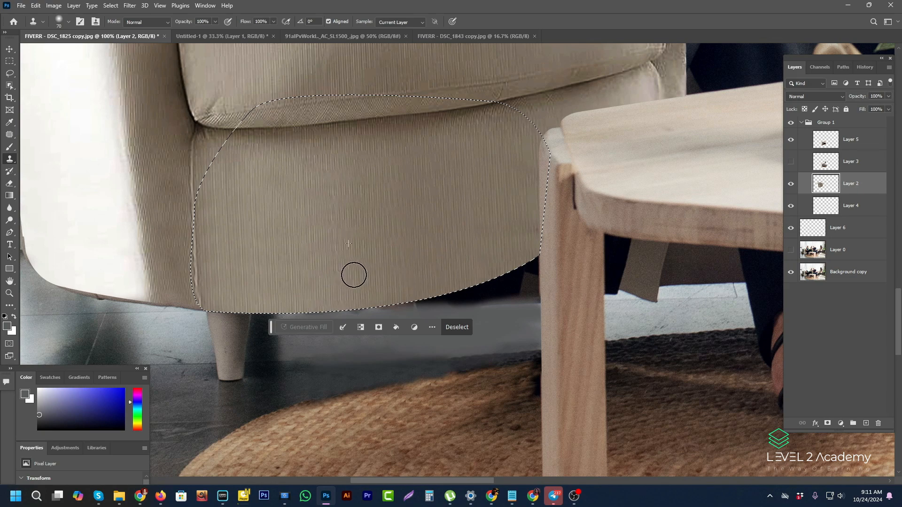
key("ctrl+d")
Step: Examine the whole photo and compare it with Layer 6 hidden and shown
left_click(388, 295, "alt")
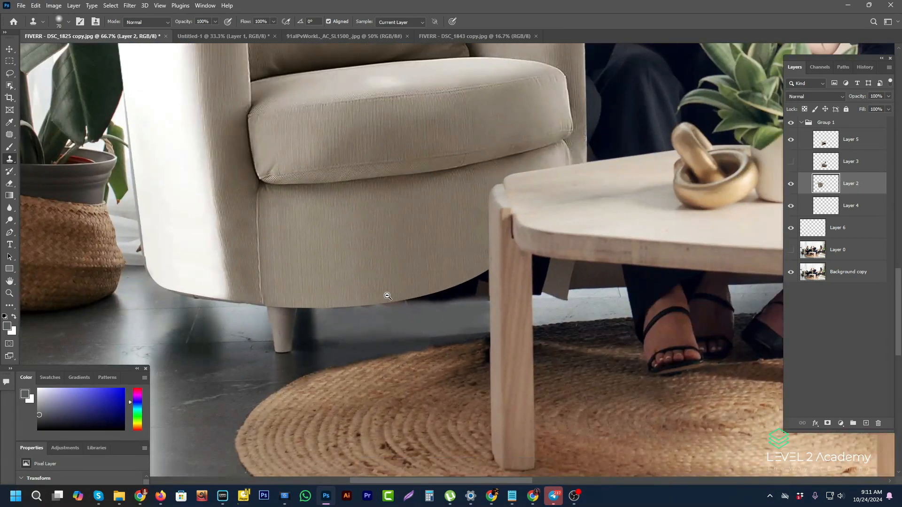
left_click(388, 296, "alt")
left_click(389, 297, "alt")
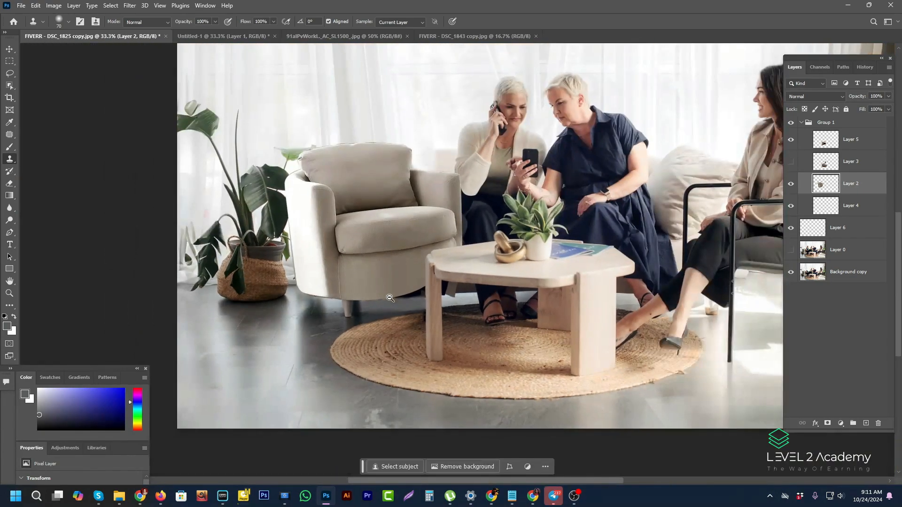
left_click(423, 271, "alt")
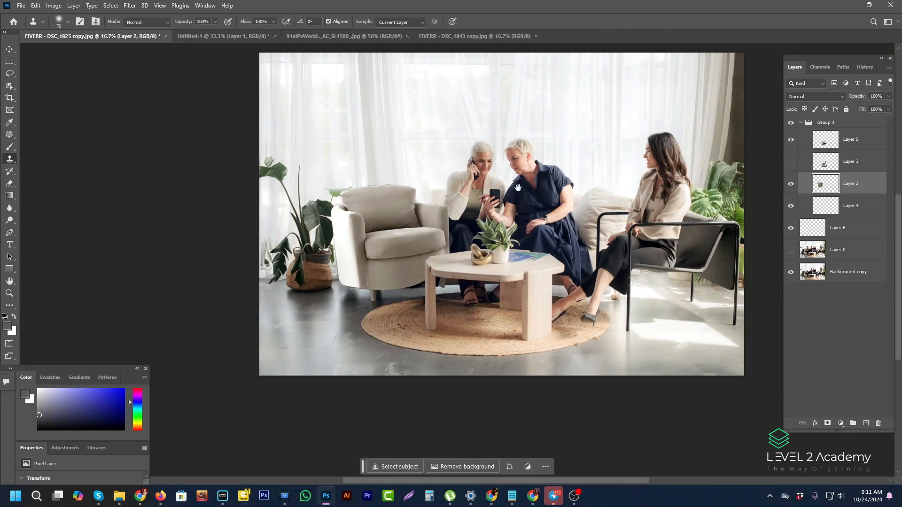
left_click_drag(517, 187, 452, 232)
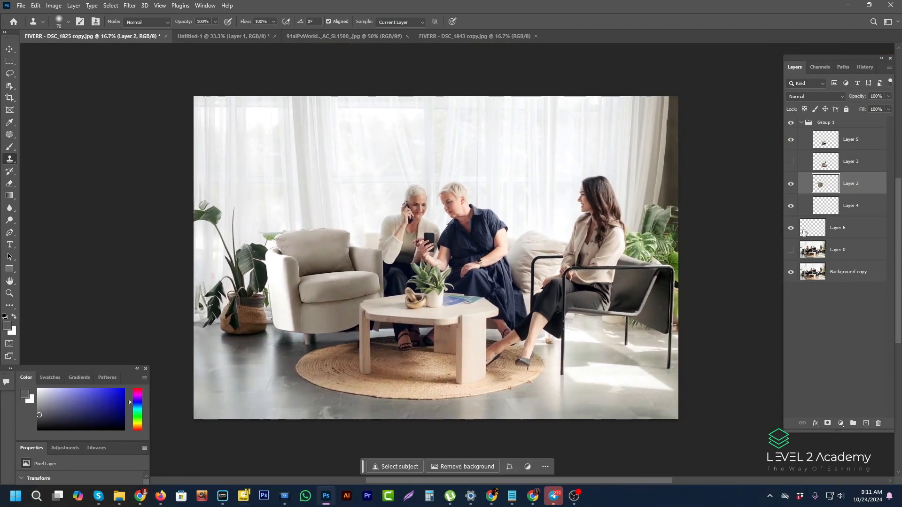
left_click(807, 124)
left_click(802, 123)
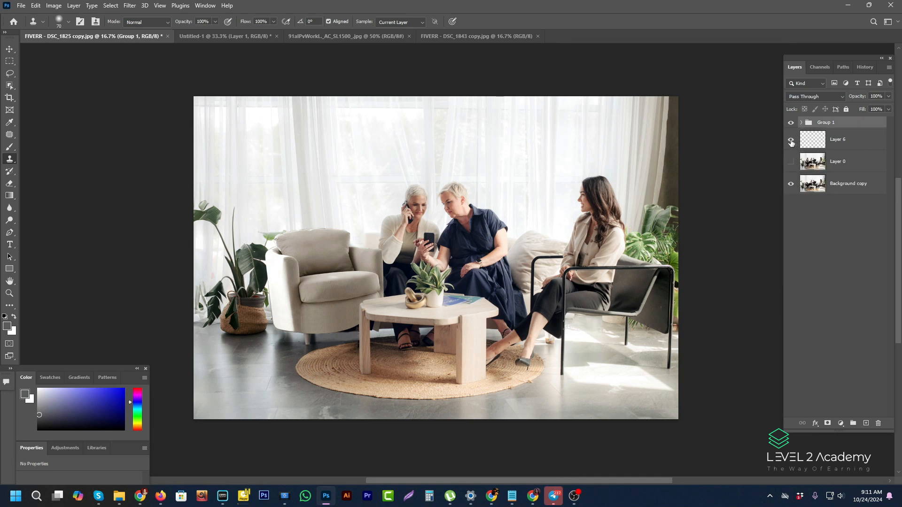
left_click(791, 143)
left_click(791, 143)
Step: Move Layer 6 into Group 1 and collapse the group
left_click(802, 123)
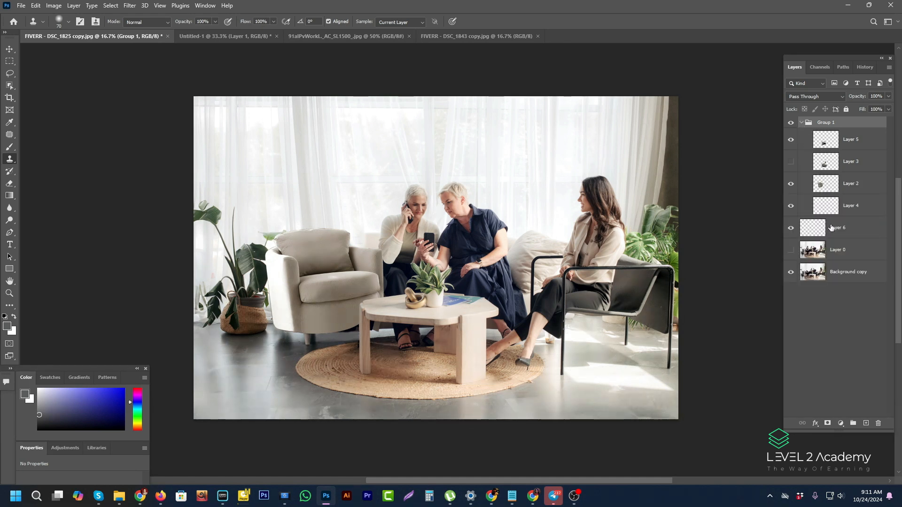
left_click_drag(831, 228, 860, 207)
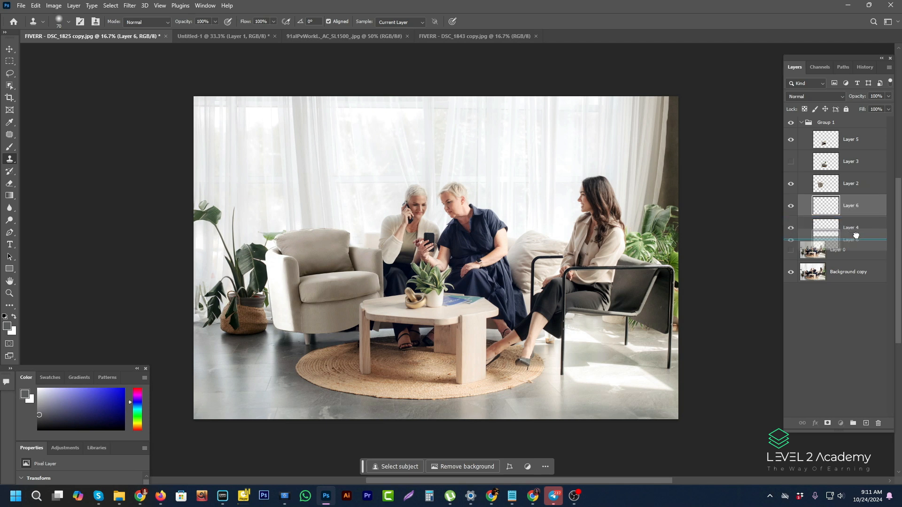
key("ctrl+bracketleft")
left_click(801, 123)
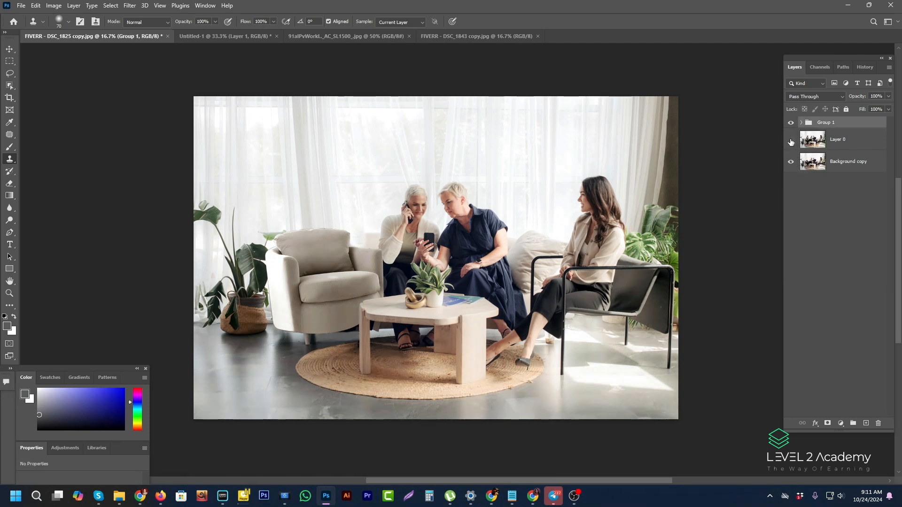
Step: Compare the retouched photo with the original by toggling the visibility of Layer 0 and Group 1
left_click(790, 141)
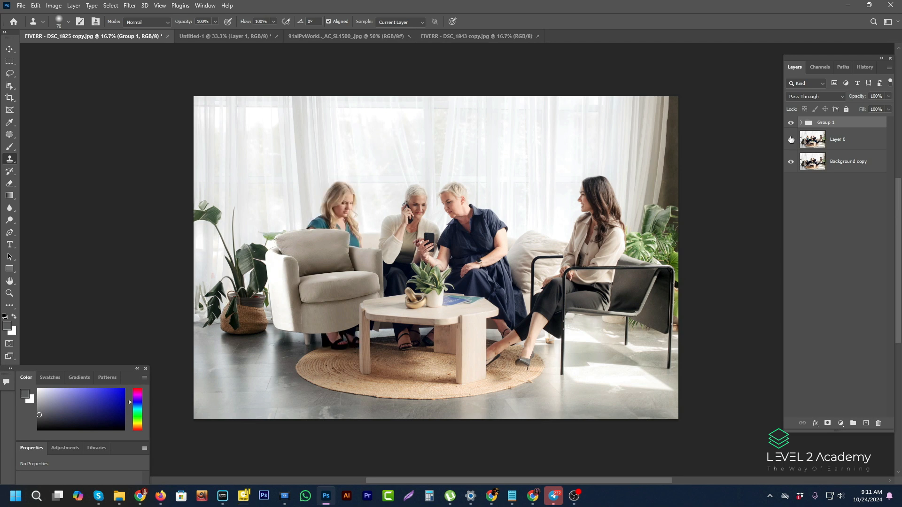
left_click(793, 123)
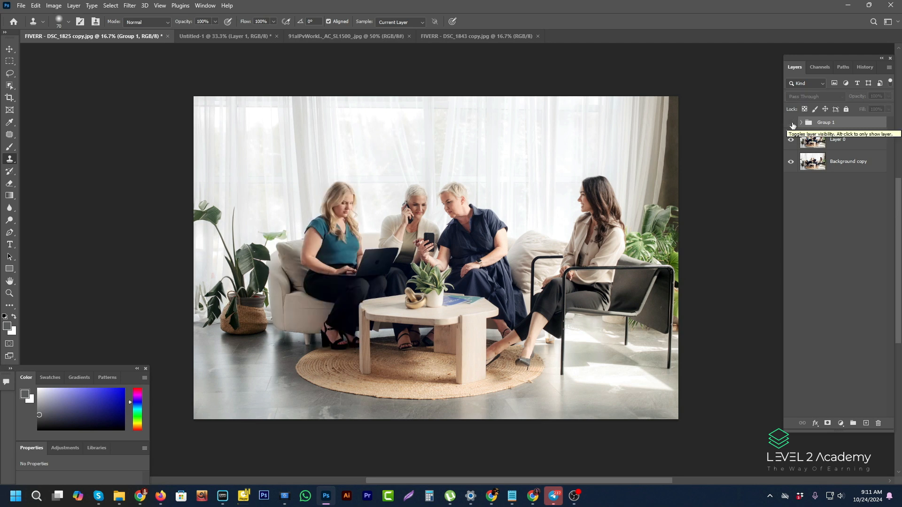
left_click(791, 123)
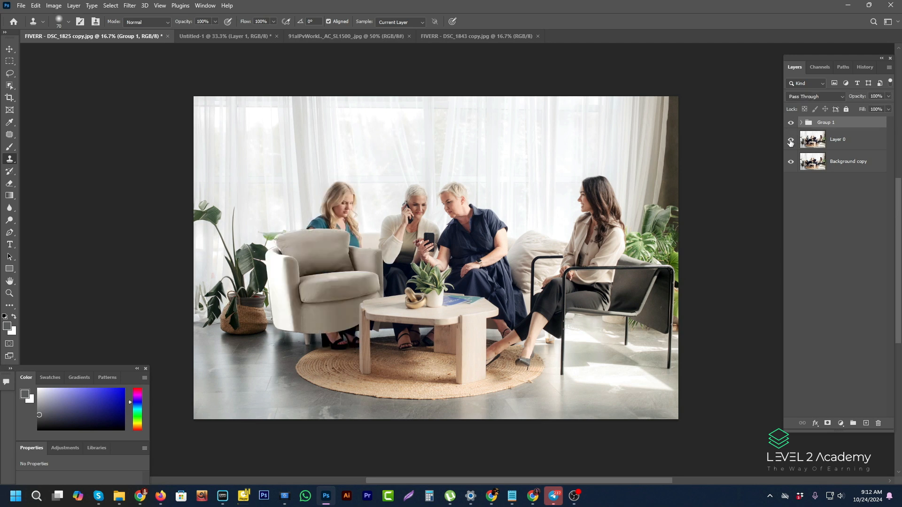
left_click(790, 124)
left_click(790, 124)
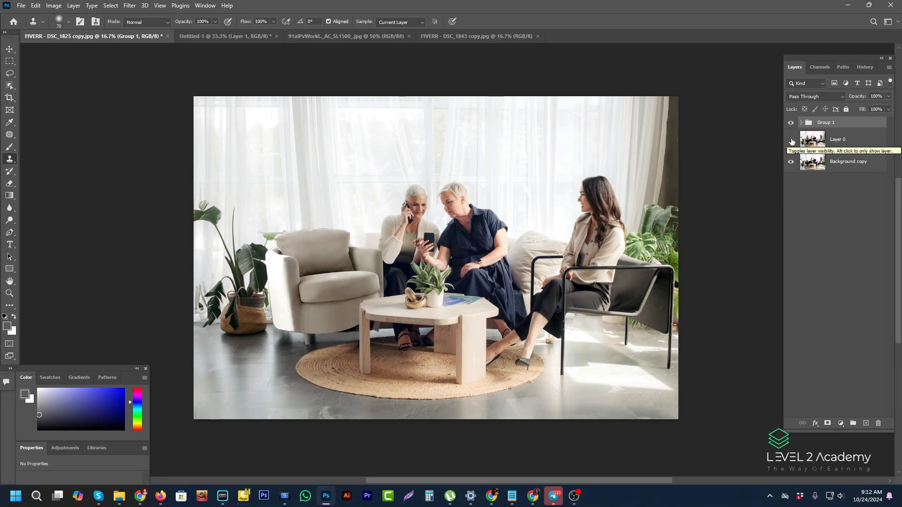
Step: Save the layered document as Photoshop file "FIVERR - DSC_1825 copy" in the adwall folder
left_click(21, 6)
left_click(28, 112)
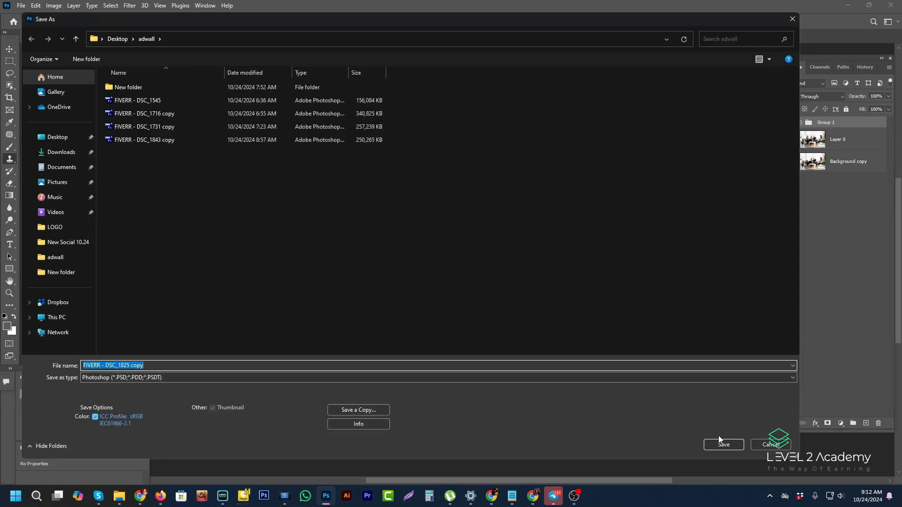
left_click(719, 442)
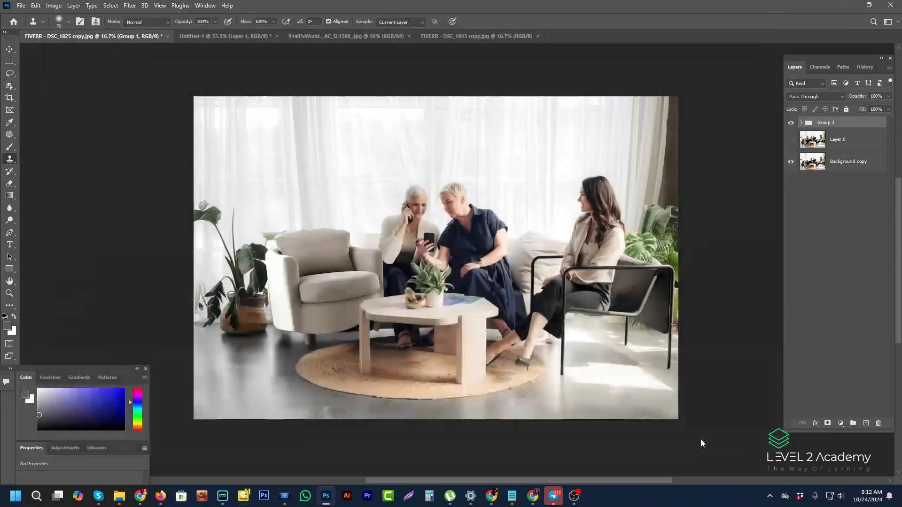
left_click(21, 6)
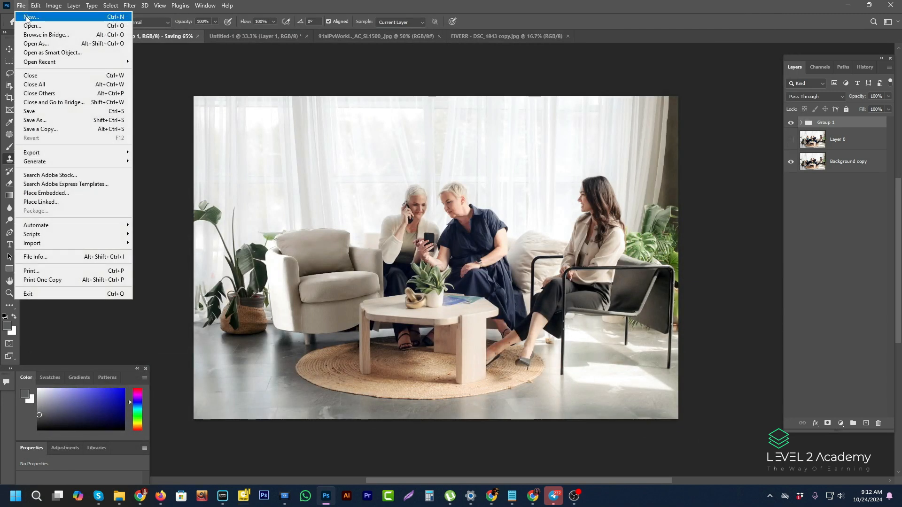
left_click(68, 130)
left_click(458, 190)
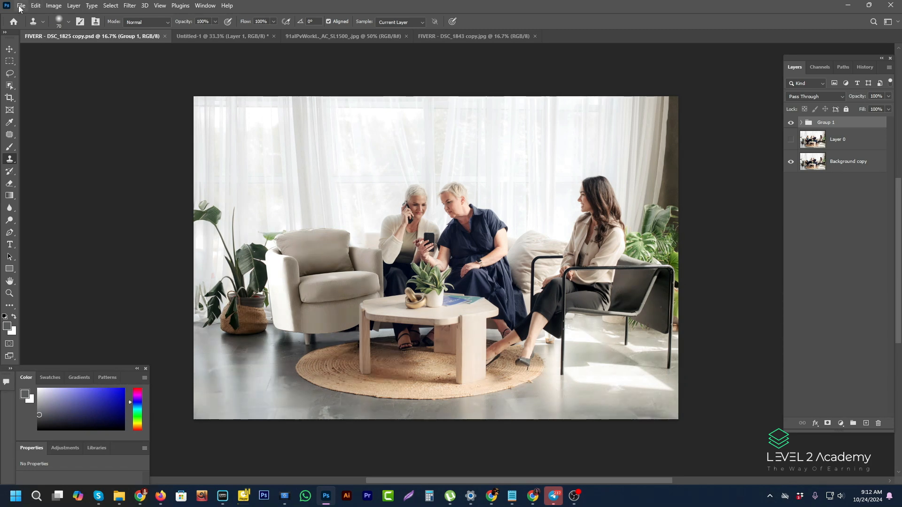
Step: Save a JPEG copy named "FIVERR - DSC_1825 copy 2" in adwall's New folder, at quality 12 with Baseline ("Standard") format
left_click(20, 7)
left_click(64, 135)
double_click(139, 89)
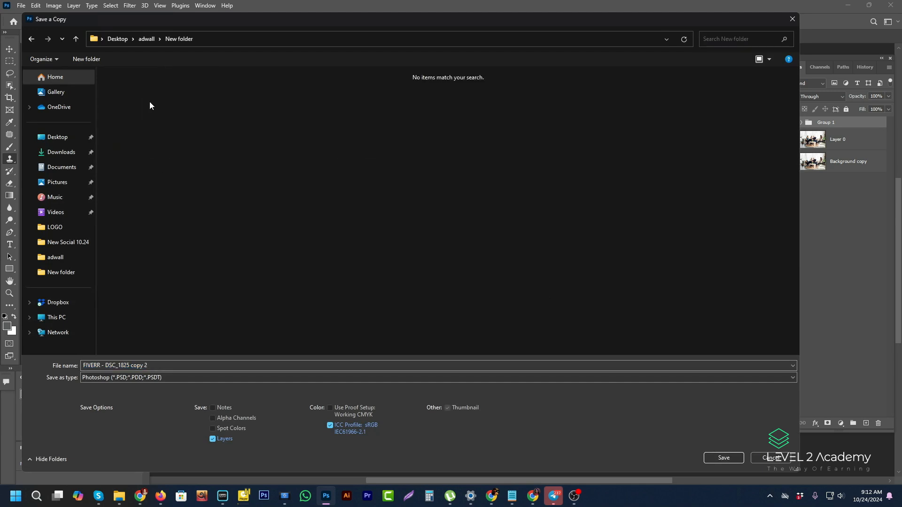
left_click(157, 381)
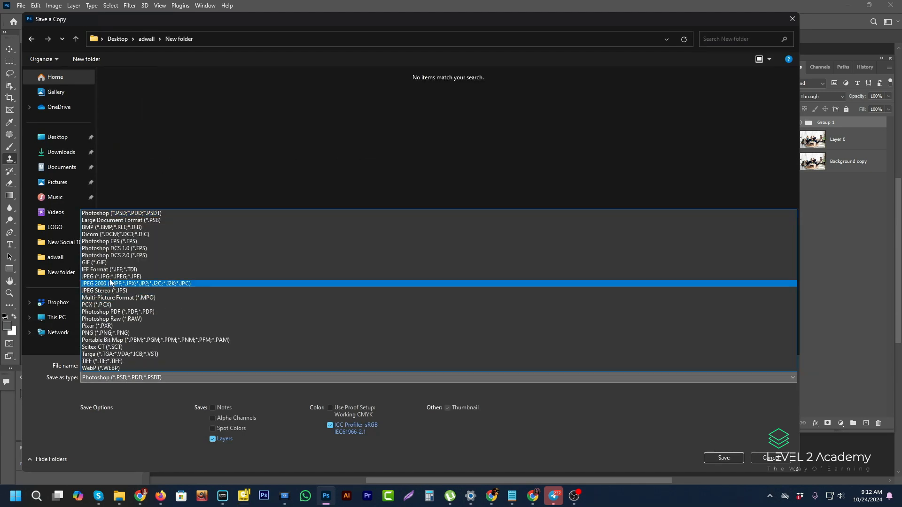
left_click(107, 281)
left_click(724, 457)
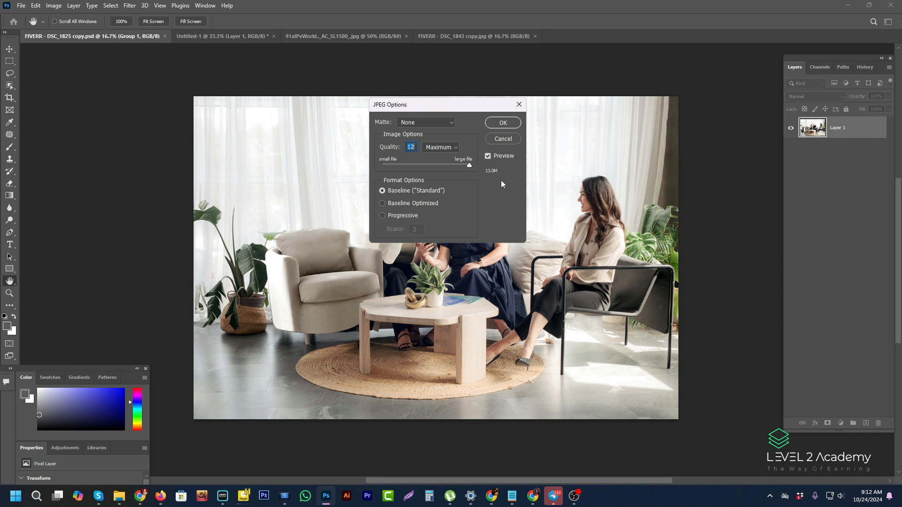
left_click(501, 123)
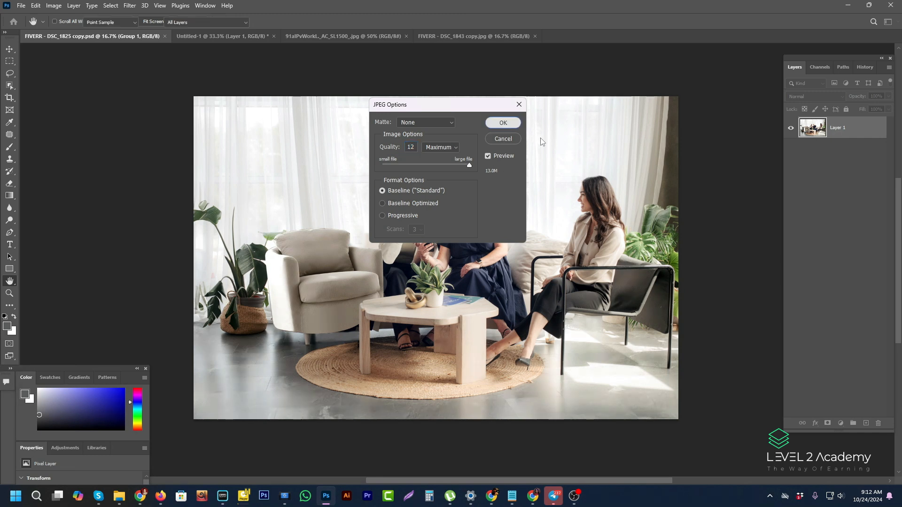
Step: Close all four open documents, discarding the changes to Untitled-1, and minimize Photoshop
left_click(164, 37)
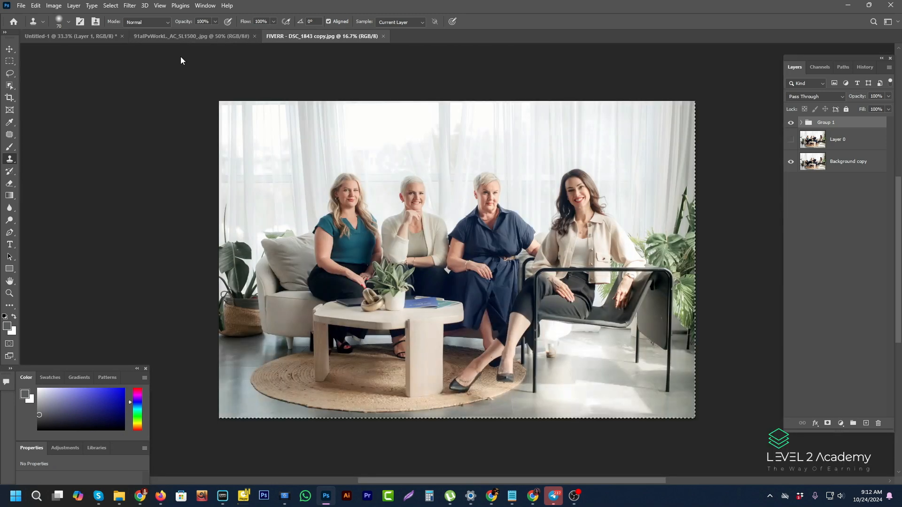
left_click(383, 37)
left_click(254, 37)
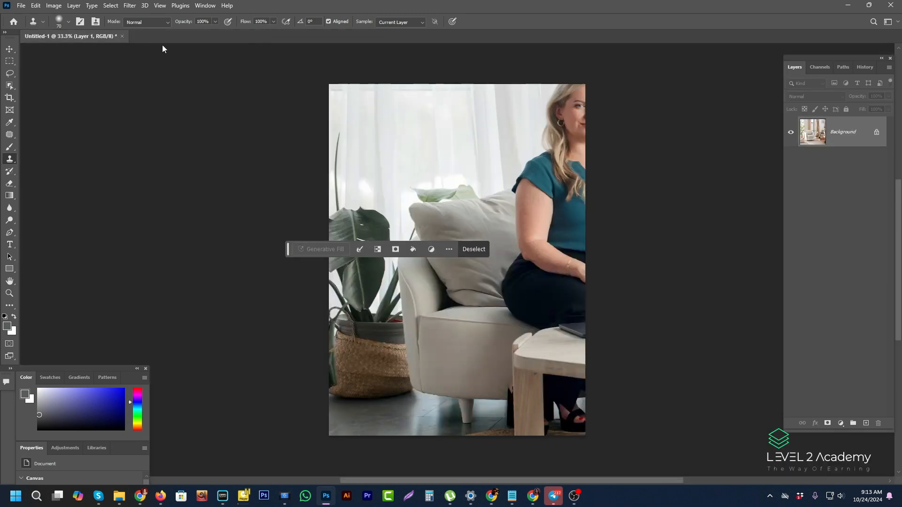
left_click(122, 36)
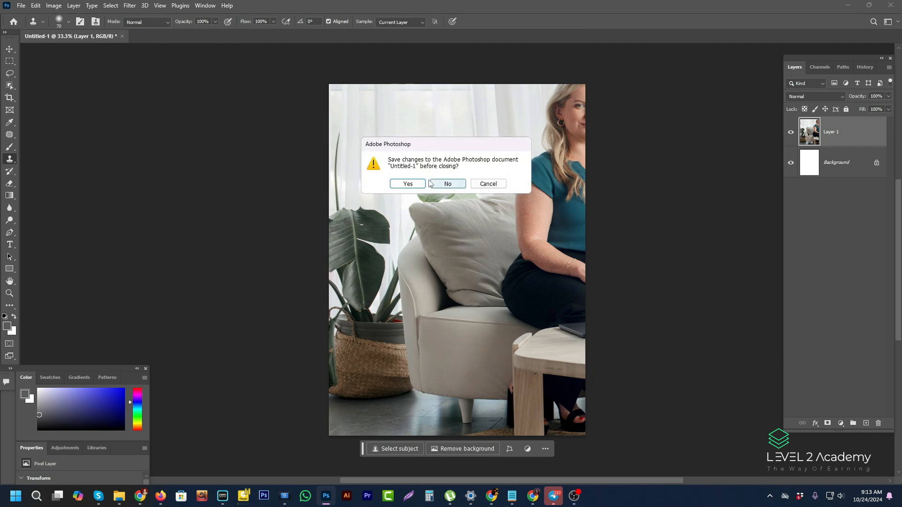
left_click(448, 184)
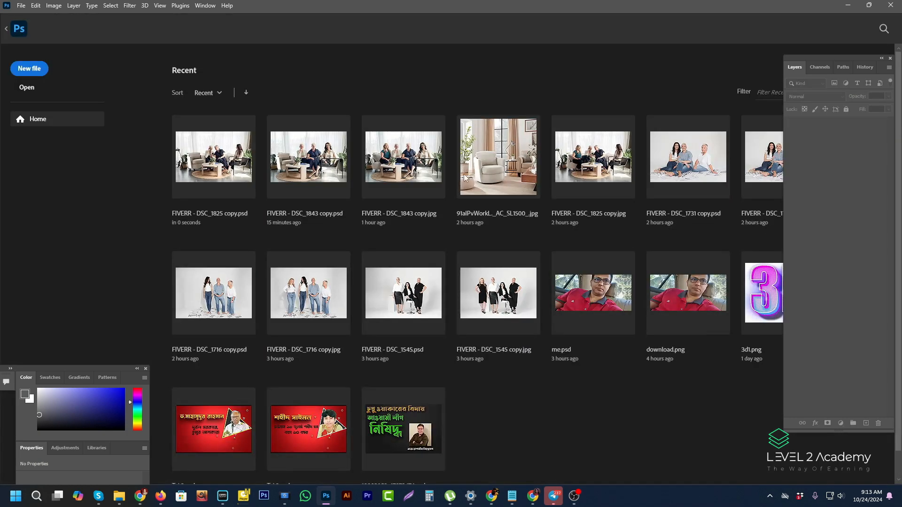
left_click(847, 7)
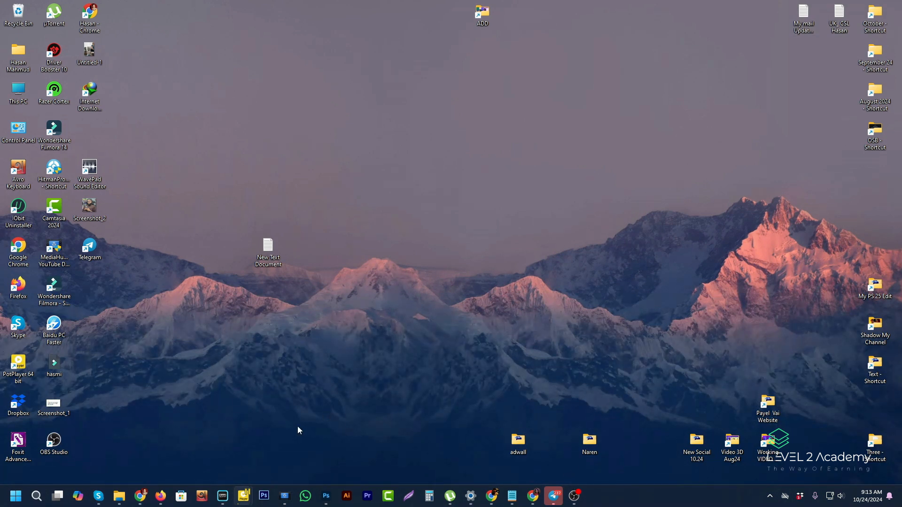
Step: Switch to Chrome and review the Fiverr order's requirements, photo attachments and message history
left_click(533, 496)
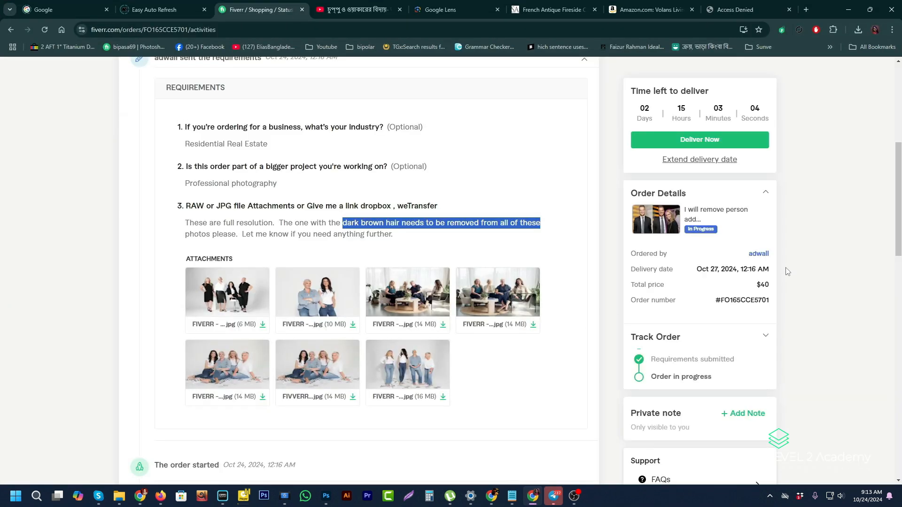
scroll(787, 274, "up", 2)
left_click(836, 200)
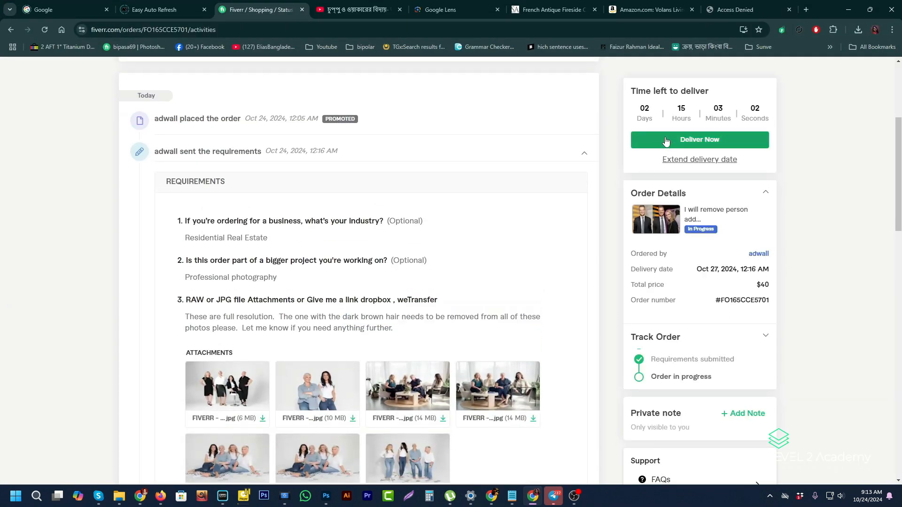
scroll(470, 282, "down", 6)
scroll(462, 283, "down", 6)
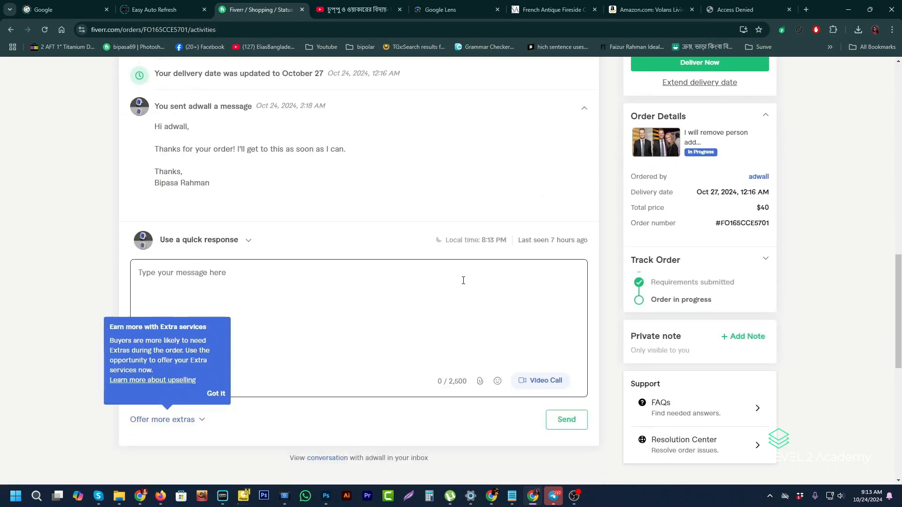
scroll(463, 284, "up", 12)
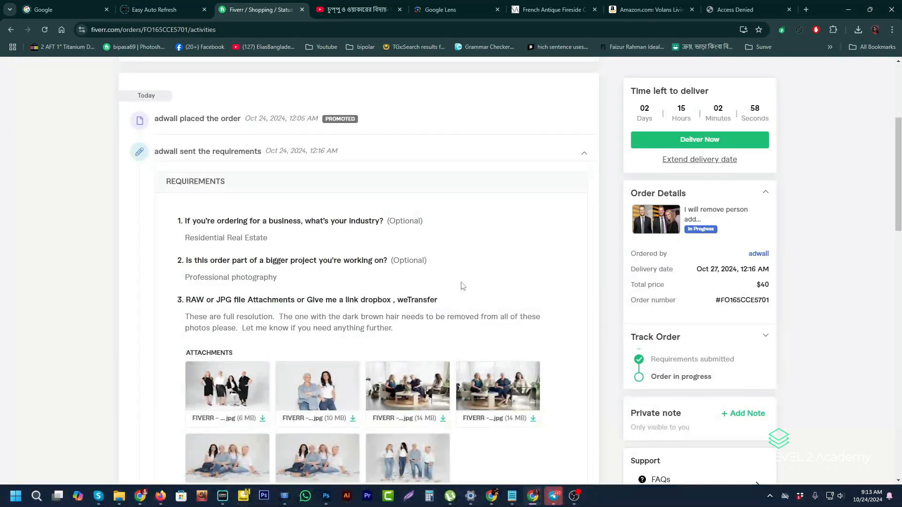
scroll(462, 284, "up", 5)
scroll(462, 284, "down", 12)
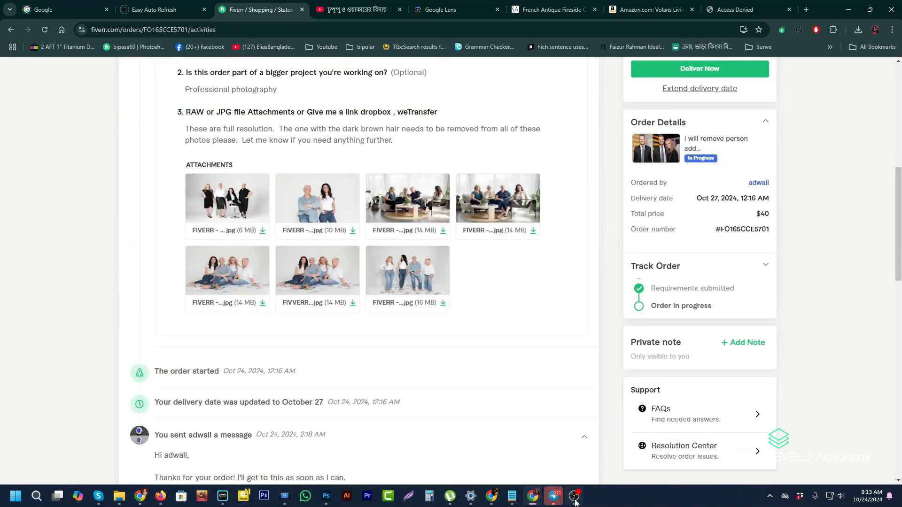
left_click(575, 499)
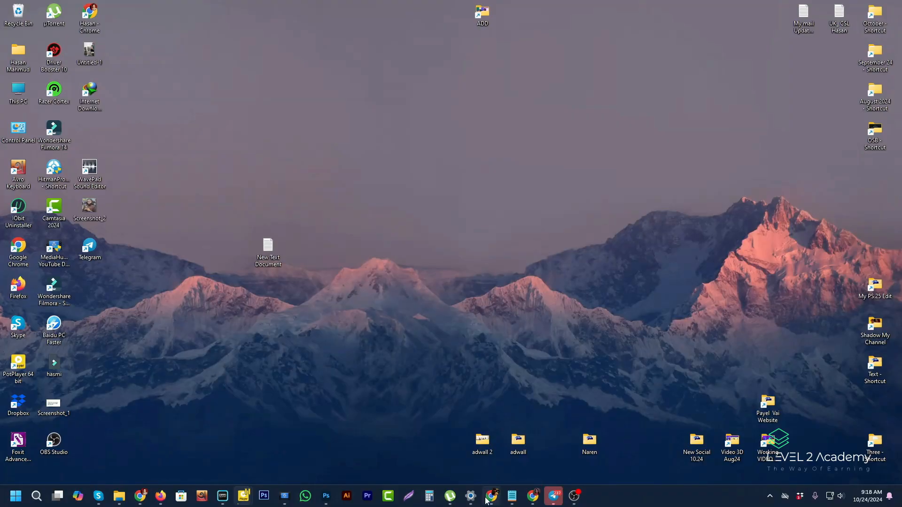
Step: Return to the Fiverr order page in Chrome and check the time left to deliver
left_click(533, 502)
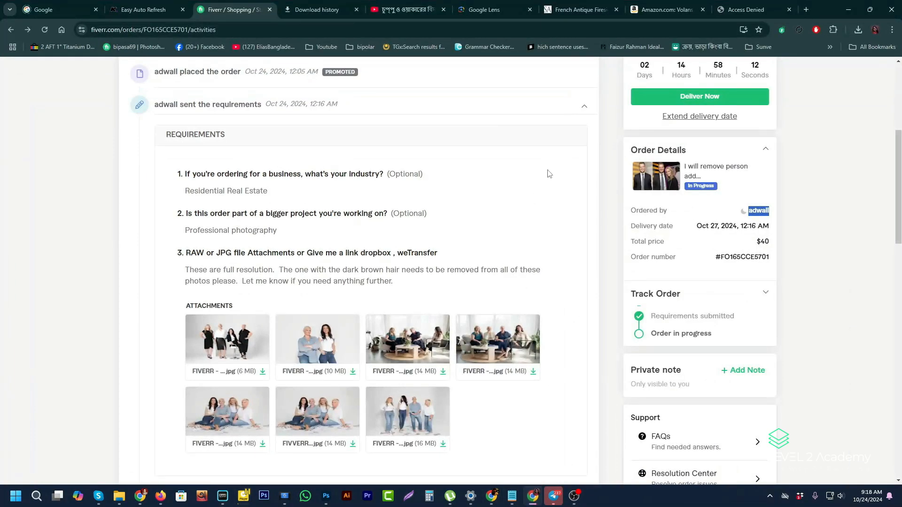
scroll(507, 244, "up", 4)
scroll(506, 243, "up", 1)
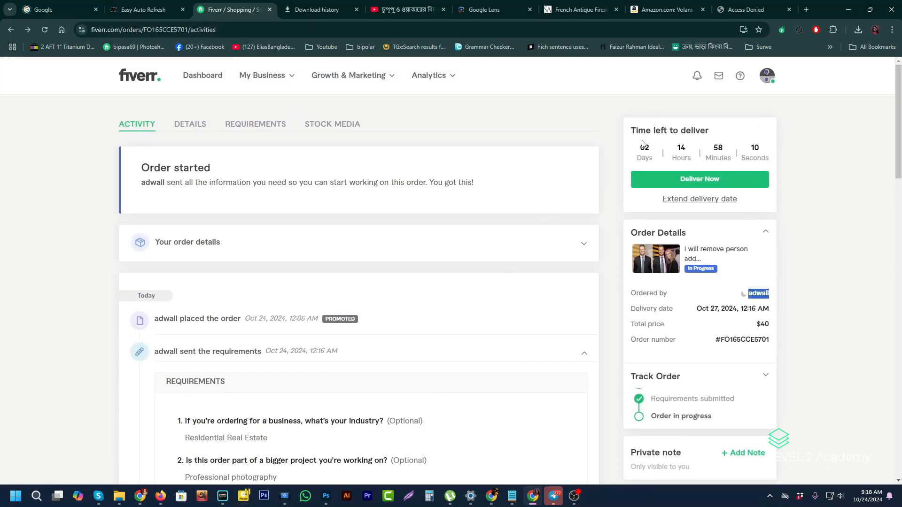
double_click(653, 148)
left_click_drag(656, 151, 752, 154)
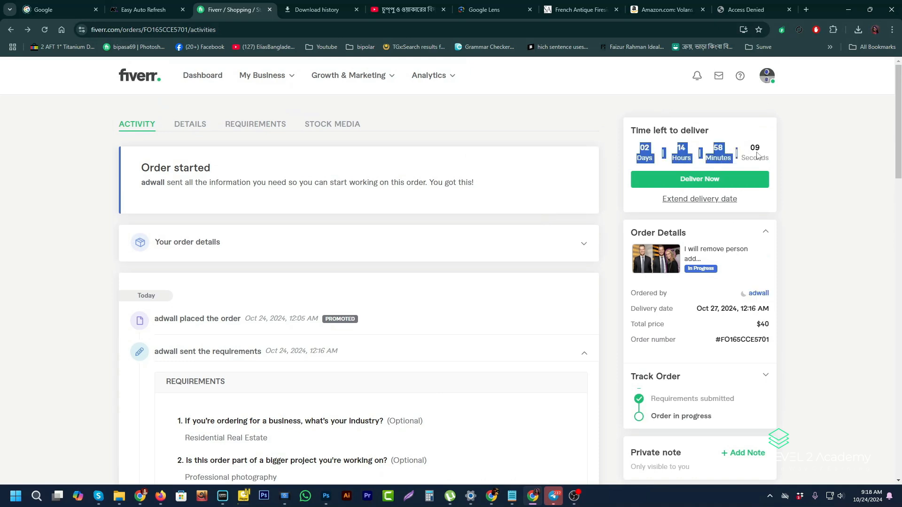
left_click(802, 171)
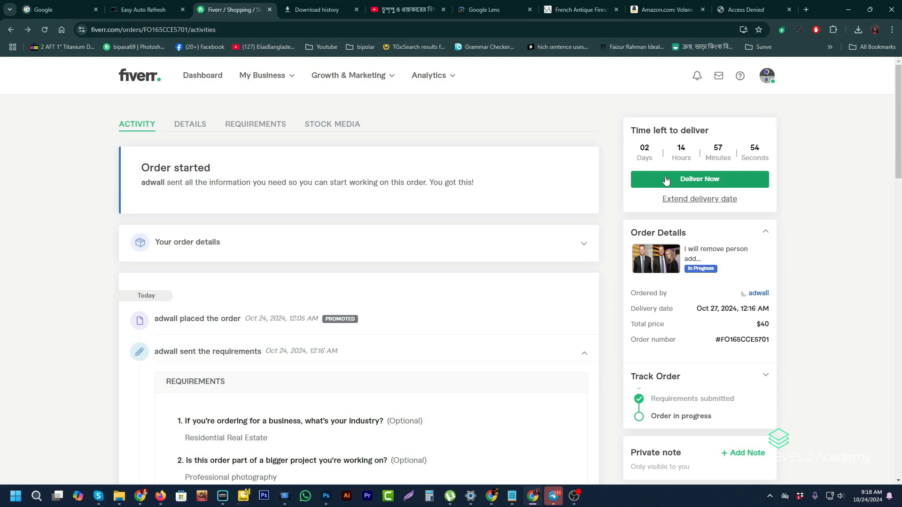
Step: Start delivering the order and attach "FIVERR - DSC_1731 copy 2" from the New folder inside the adwall folder
left_click(667, 181)
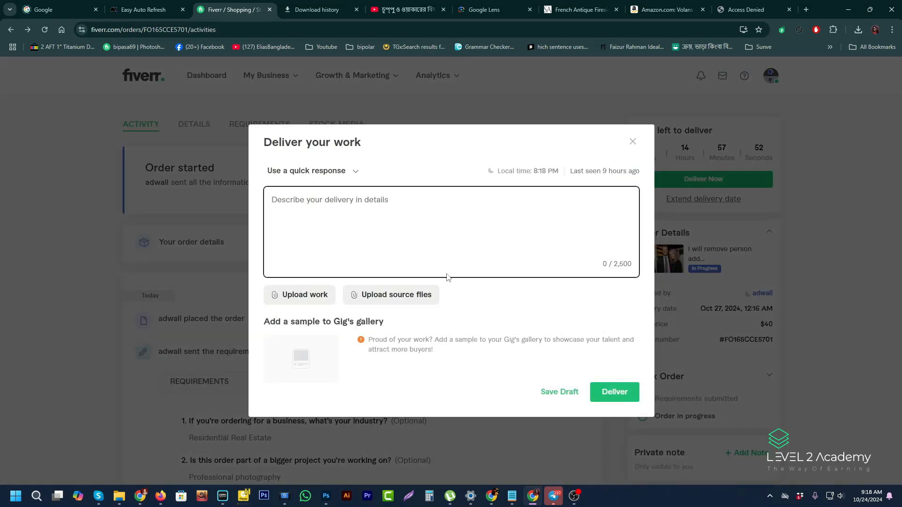
left_click(308, 297)
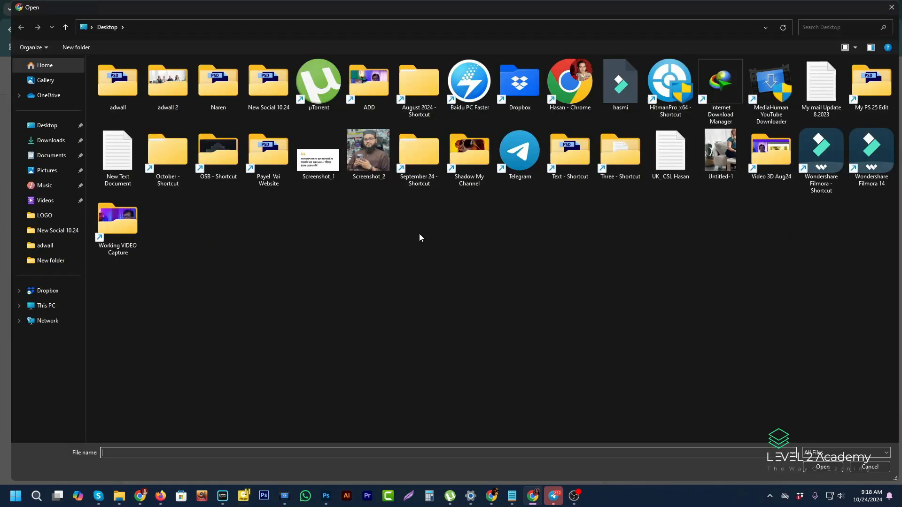
double_click(119, 94)
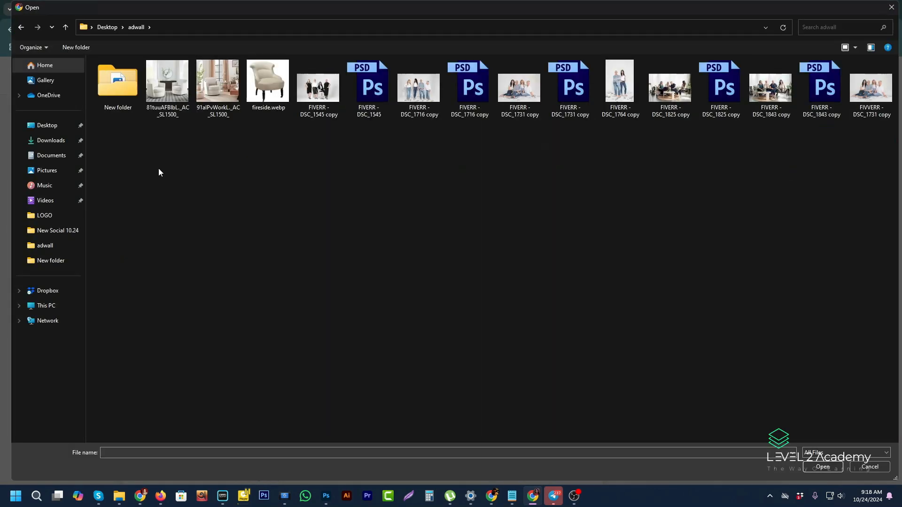
double_click(123, 94)
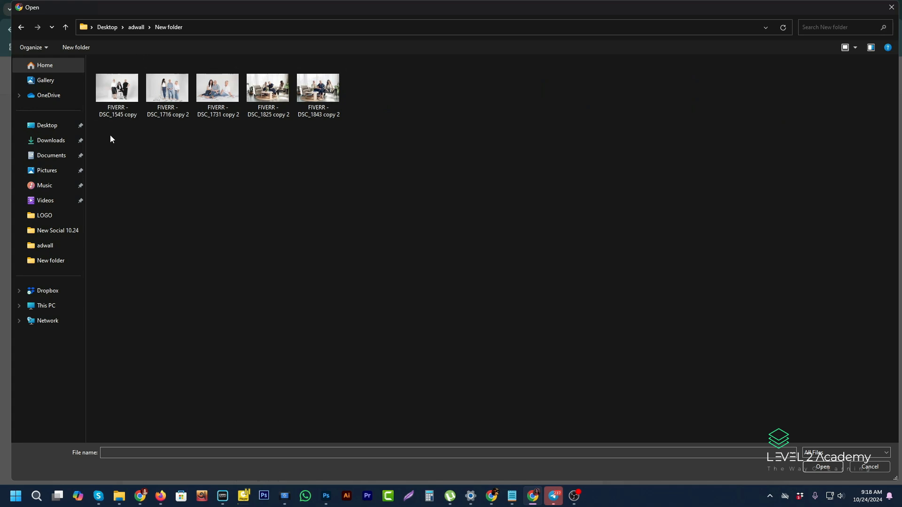
double_click(216, 89)
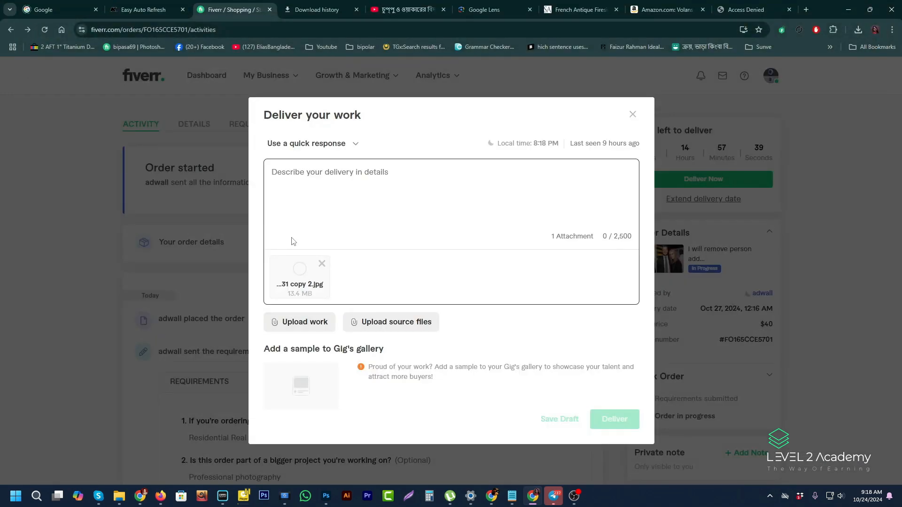
Step: Attach the four remaining retouched photos, DSC_1545 copy, DSC_1716 copy 2, DSC_1825 copy 2 and DSC_1843 copy 2, to the delivery
left_click(310, 323)
left_click_drag(95, 136, 348, 122)
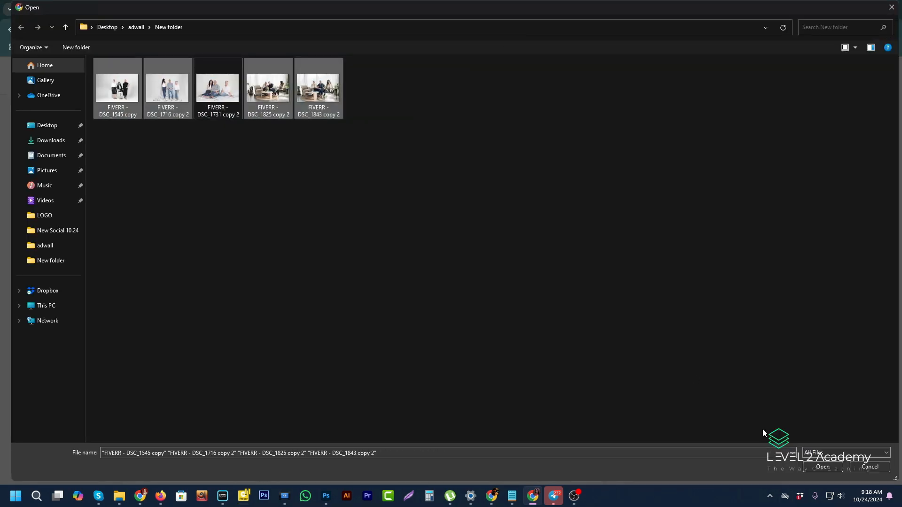
left_click(824, 468)
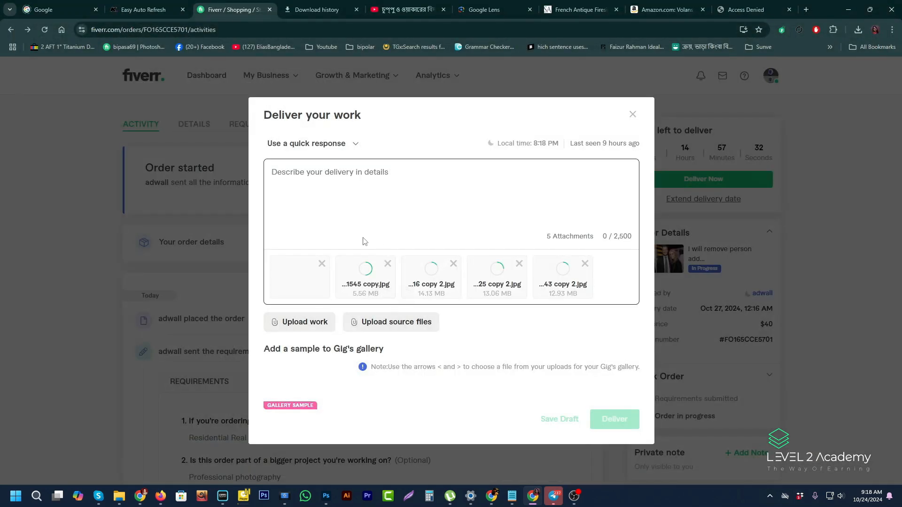
Step: Minimize Chrome and open the Job app text file from the Dropbox folder
left_click(849, 10)
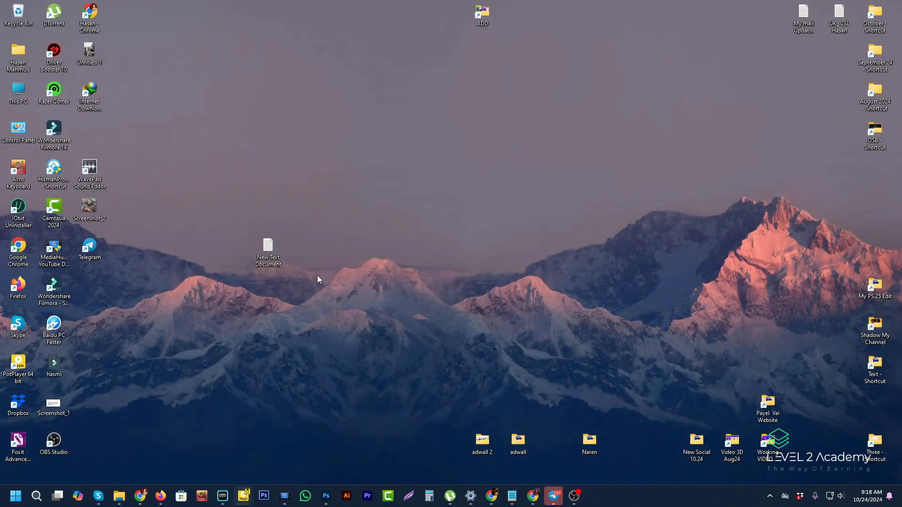
double_click(21, 59)
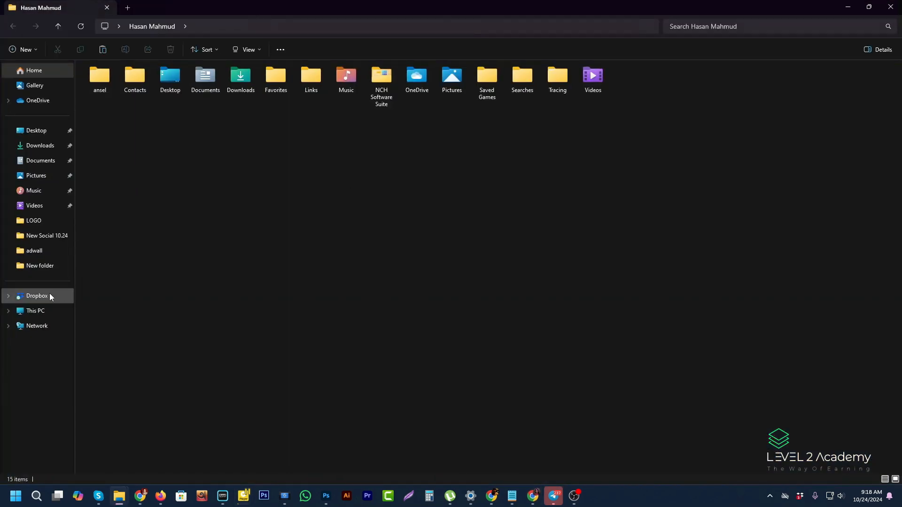
left_click(50, 296)
double_click(209, 151)
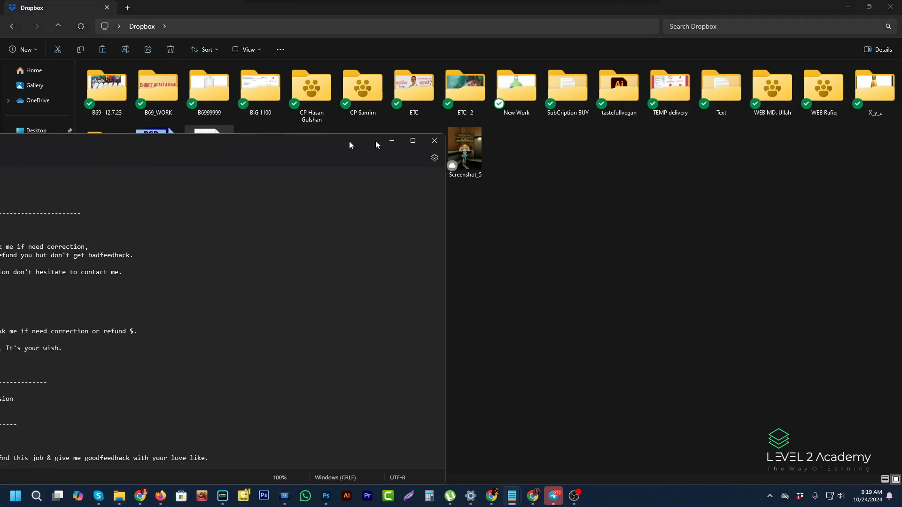
Step: Copy the message template containing "before GivenBadReview", from its "Hi," line through "Regards | B69"
scroll(294, 294, "down", 1)
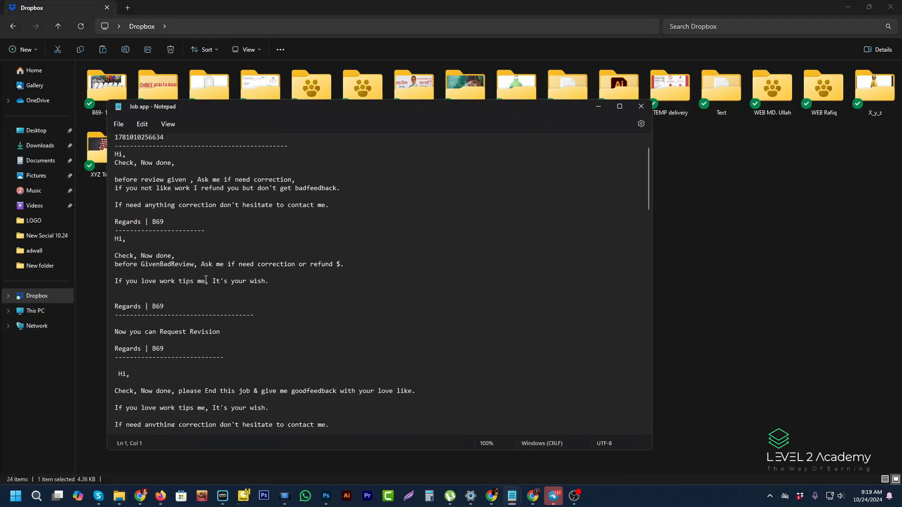
left_click_drag(112, 244, 130, 311)
right_click(302, 297)
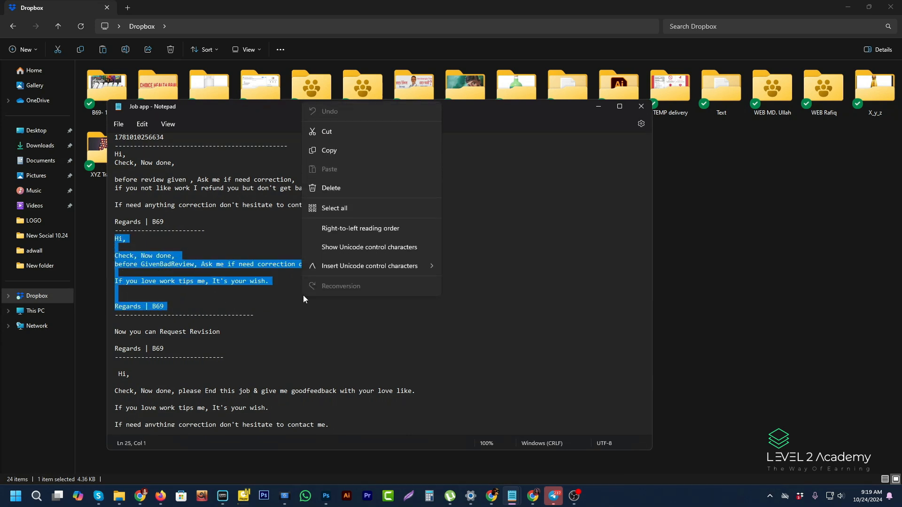
left_click(329, 155)
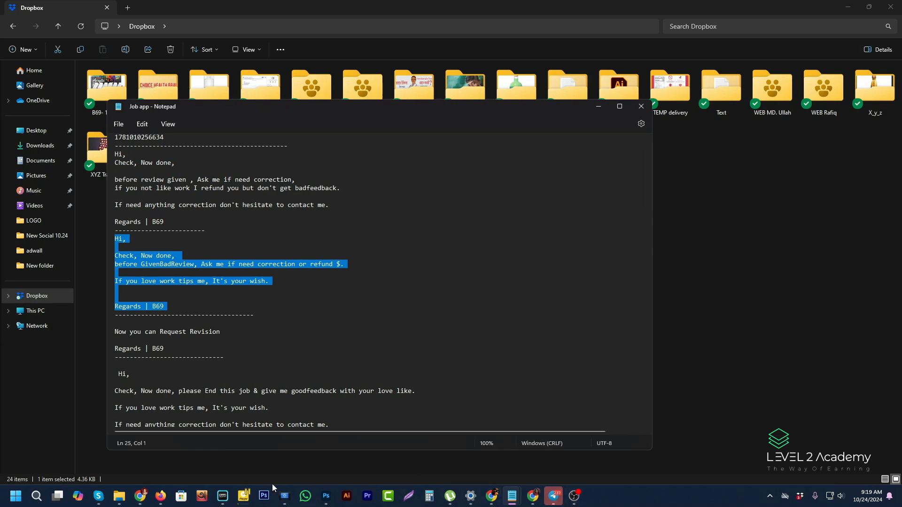
Step: Switch back to Chrome and paste the copied message into the delivery description
left_click(536, 498)
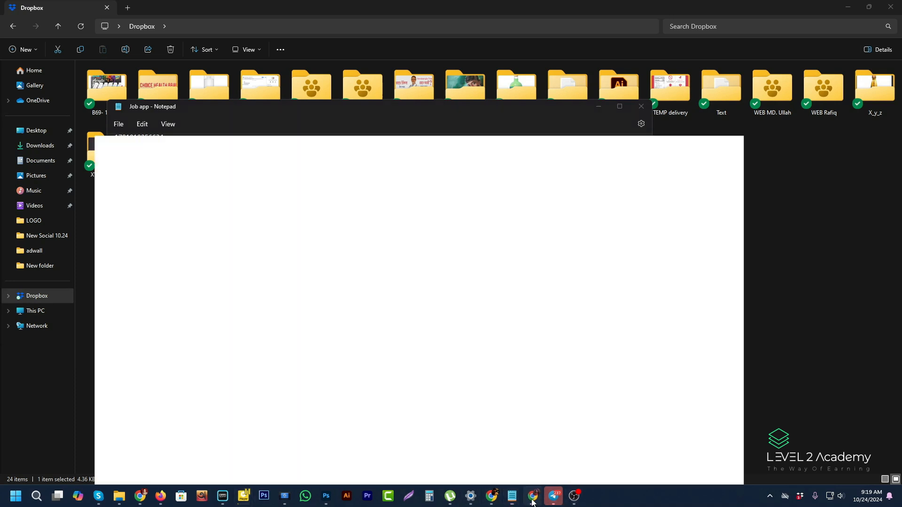
left_click(310, 178)
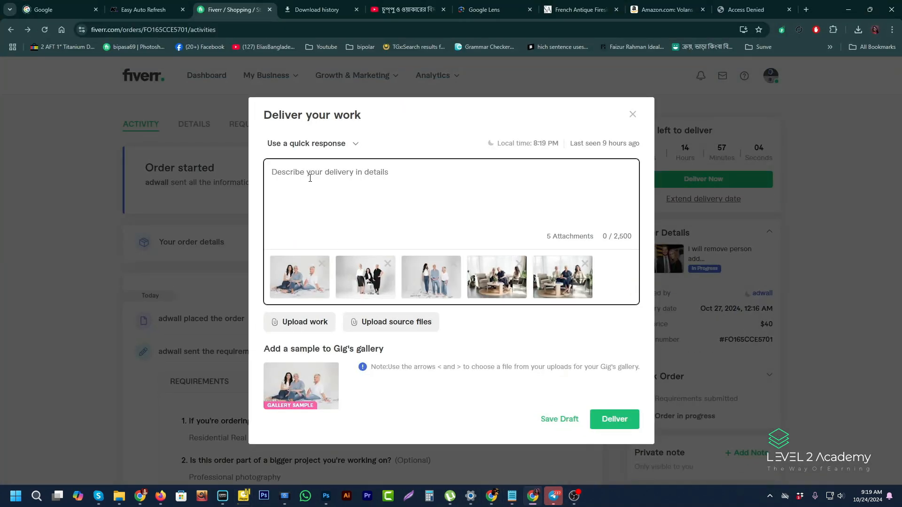
right_click(310, 178)
left_click(350, 284)
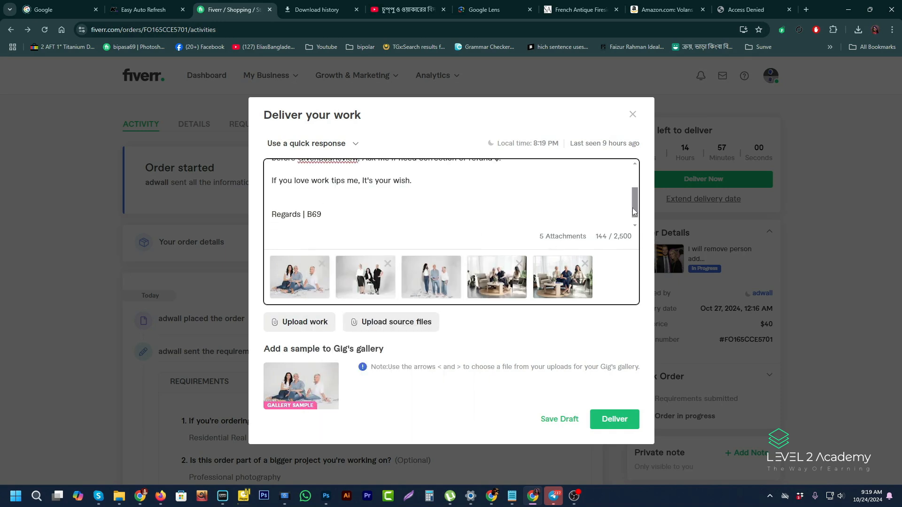
Step: Remove "or refund $" from the "Ask me if need correction" line of the delivery message
left_click_drag(634, 211, 636, 186)
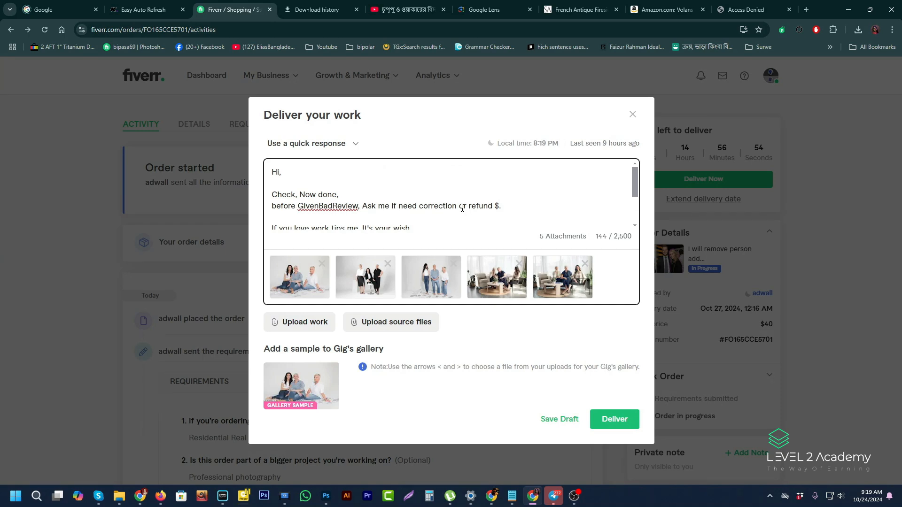
left_click_drag(458, 206, 501, 206)
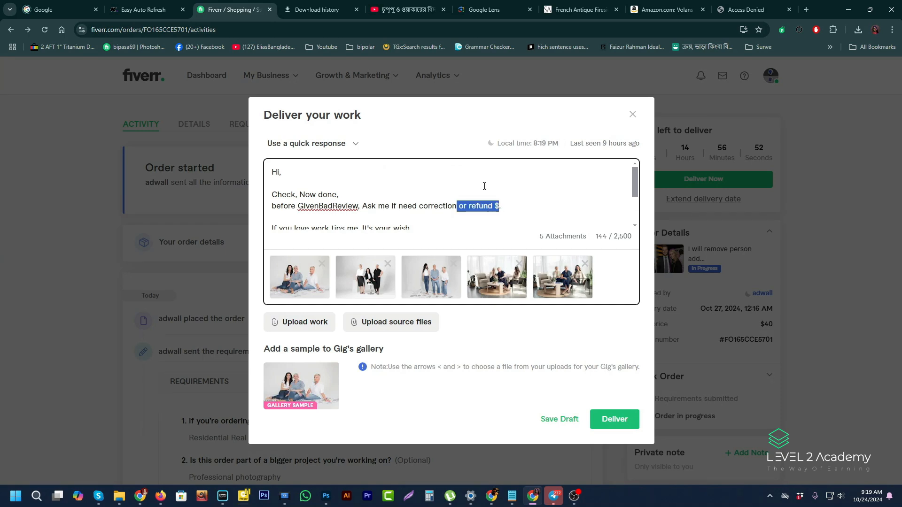
key("BackSpace")
scroll(457, 193, "down", 1)
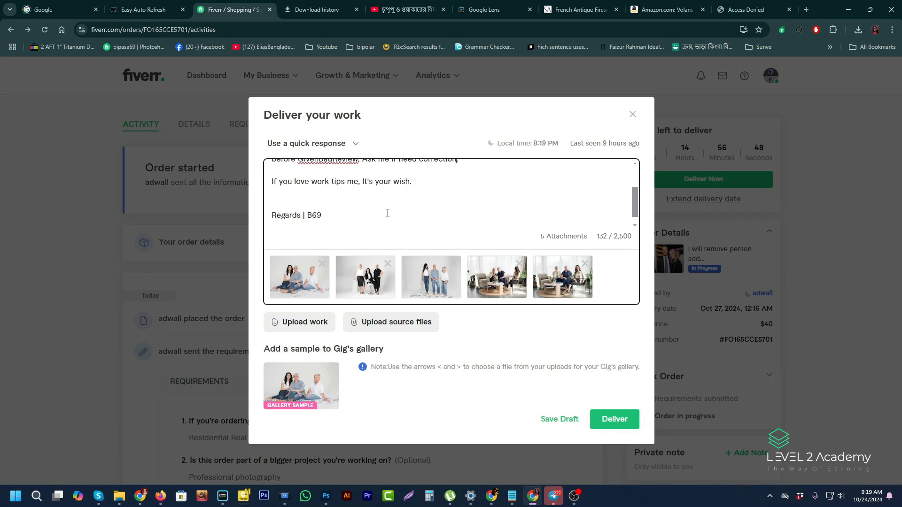
scroll(387, 213, "up", 2)
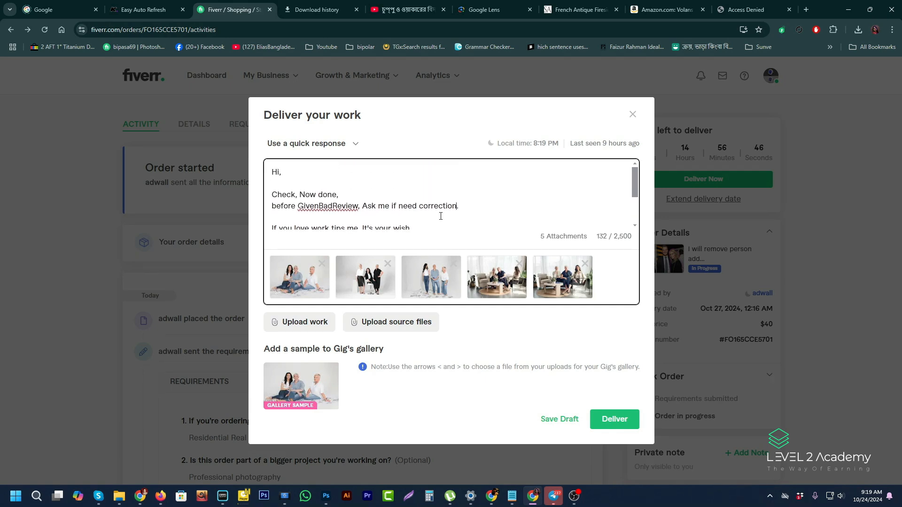
scroll(440, 216, "down", 2)
Step: Switch to the Job app text file and copy the line "If need anything correction don't hesitate to contact me."
mouse_move(512, 496)
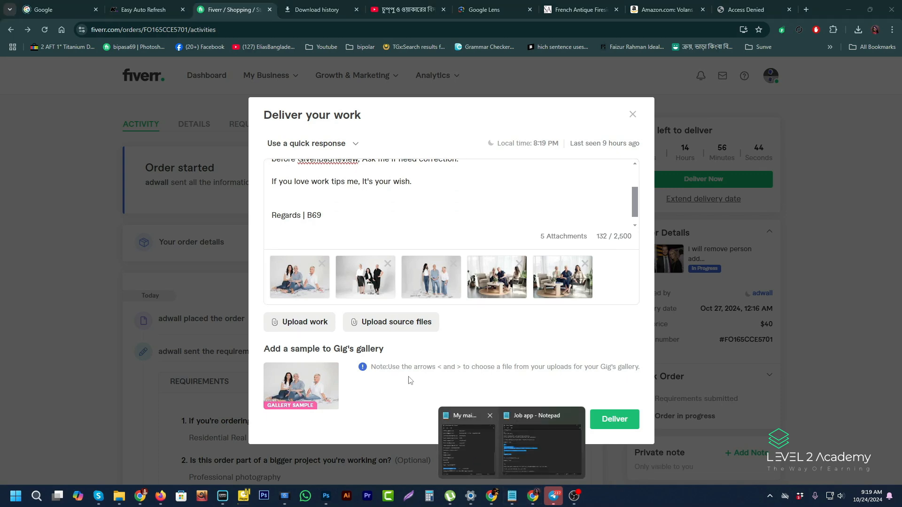
left_click(540, 443)
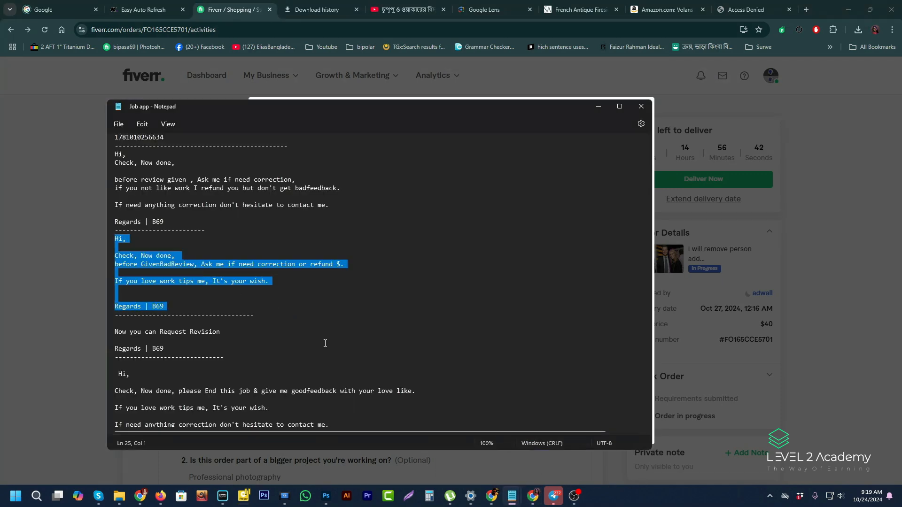
scroll(325, 344, "down", 2)
scroll(324, 328, "up", 2)
left_click(111, 205)
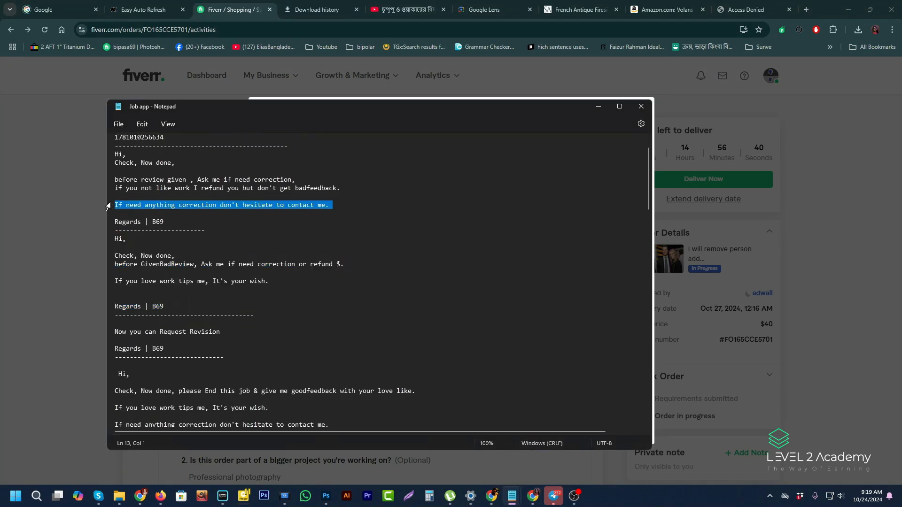
right_click(383, 209)
left_click(401, 260)
Step: Minimize the text file and paste the copied line into the delivery message between the tips line and "Regards | B69"
left_click(599, 107)
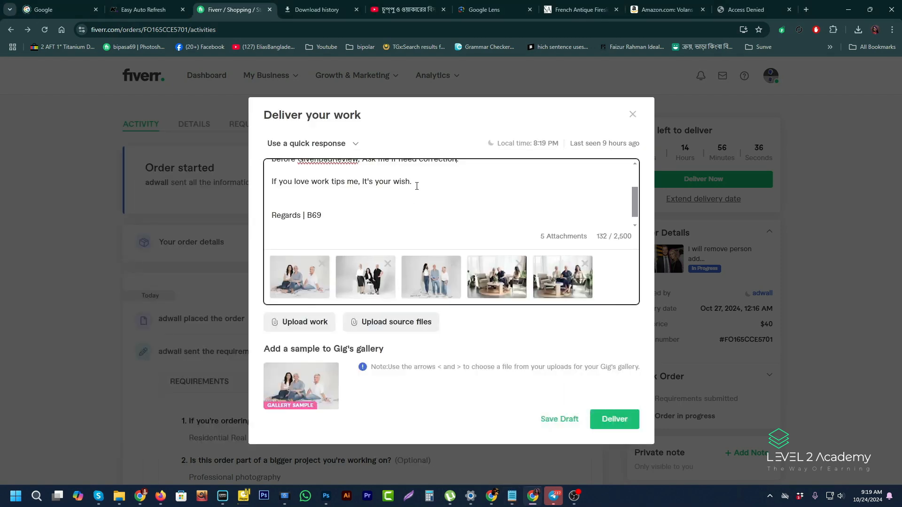
right_click(272, 202)
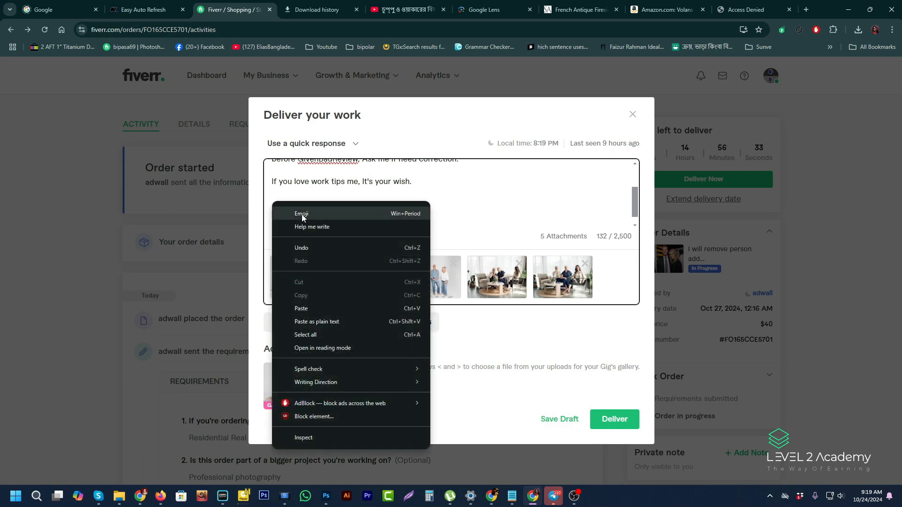
left_click(316, 308)
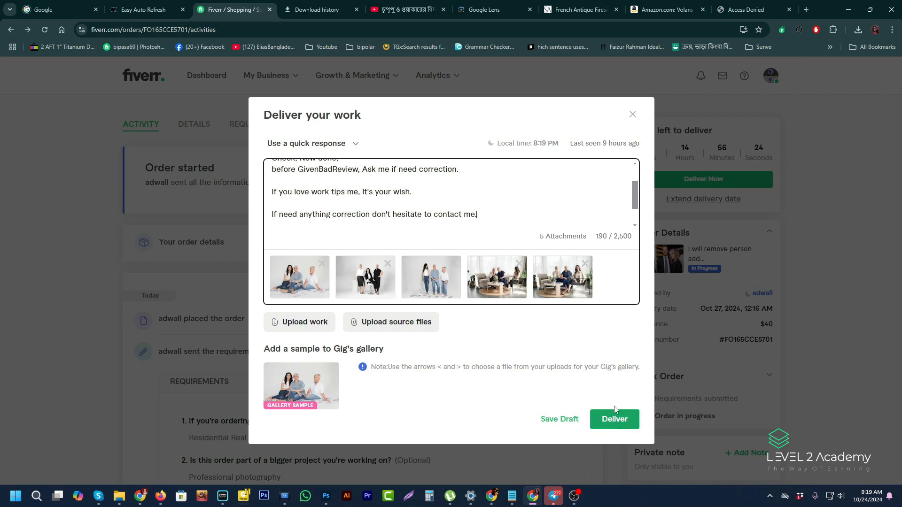
Step: Attach the FIVERR - DSC_1716 copy image from the adwall folder as a source file and submit the delivery
left_click(621, 423)
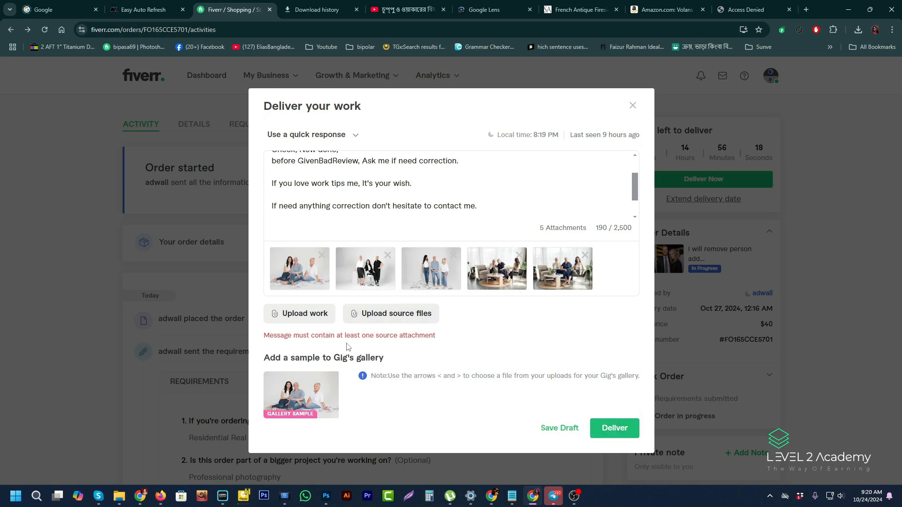
left_click(403, 318)
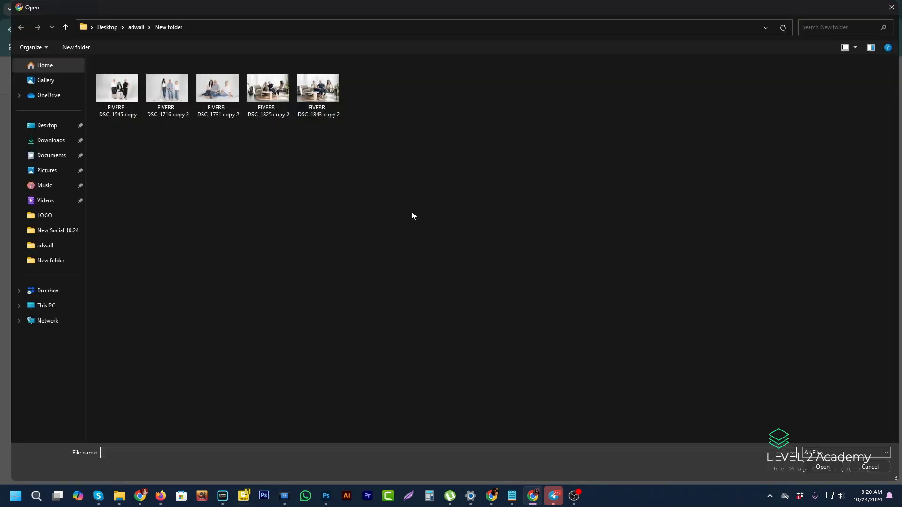
left_click(66, 27)
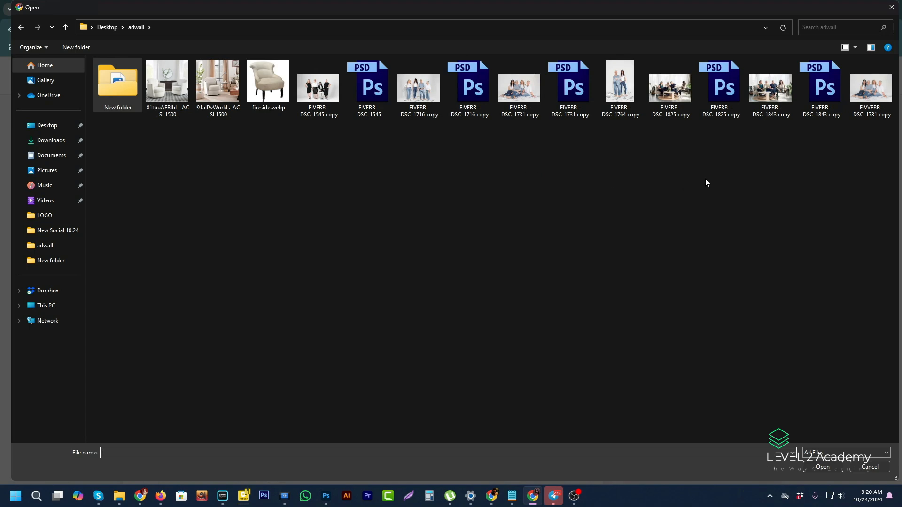
double_click(418, 87)
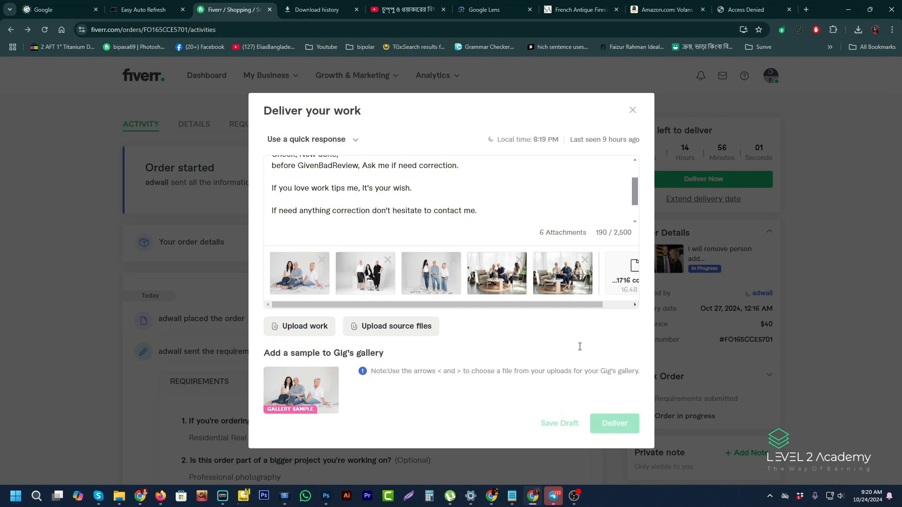
left_click_drag(590, 305, 640, 312)
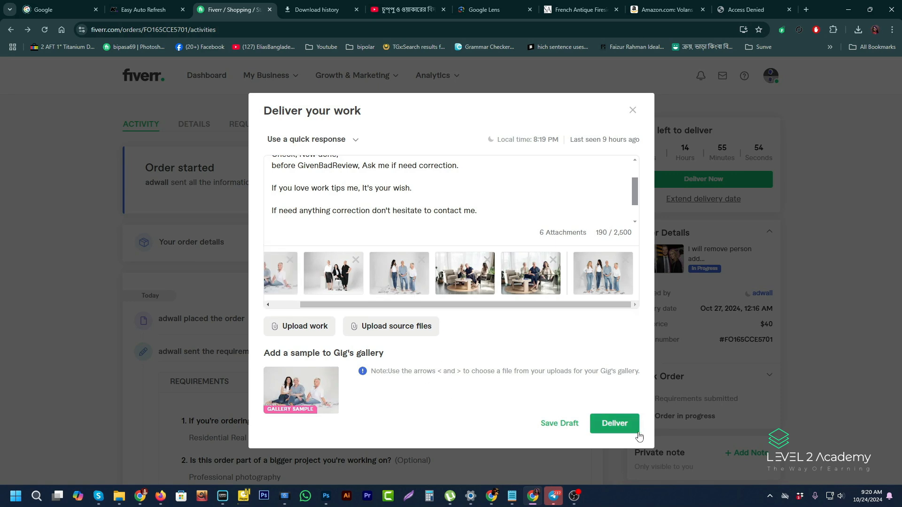
left_click(618, 424)
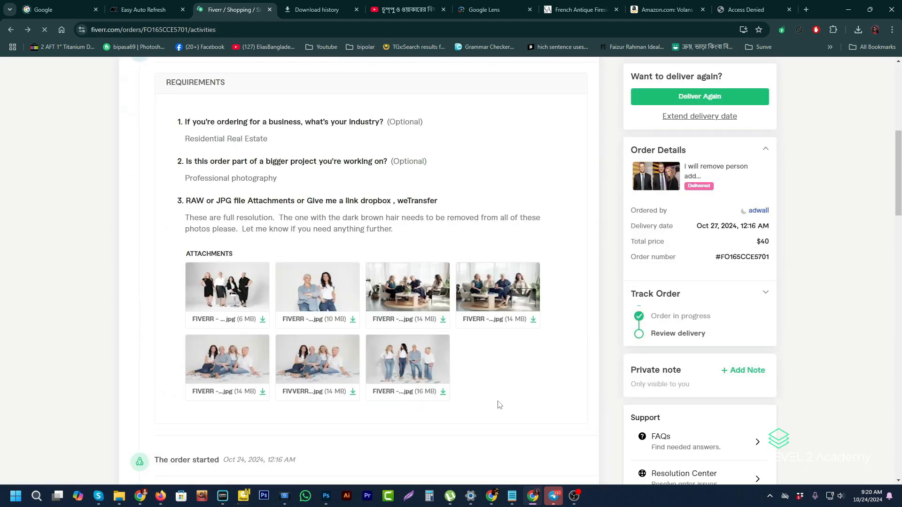
Step: Review the submitted delivery on the order page, viewing each of the five attached photos enlarged, and return to the page
scroll(499, 405, "down", 10)
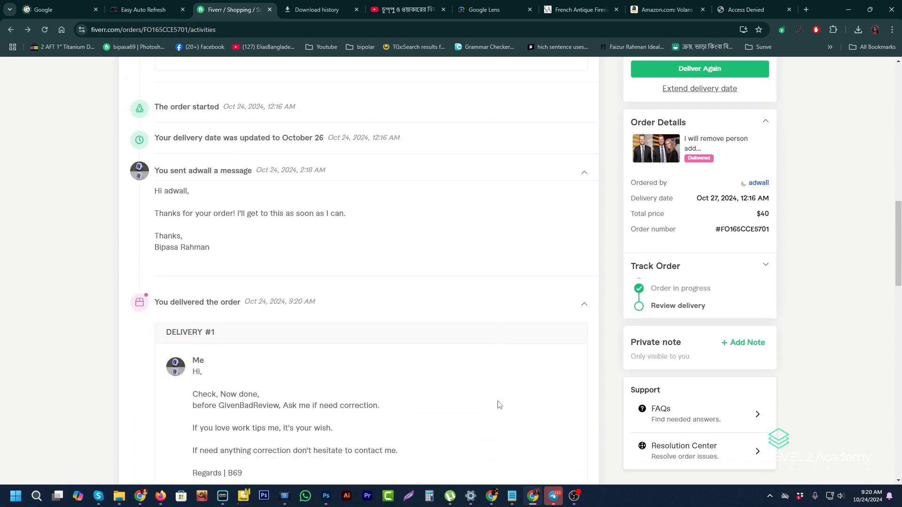
scroll(500, 405, "down", 10)
scroll(499, 405, "up", 4)
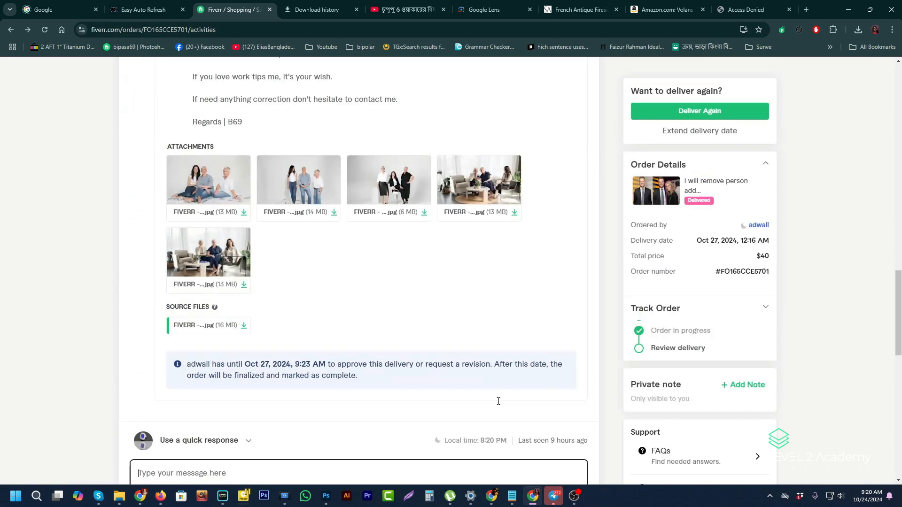
left_click(212, 183)
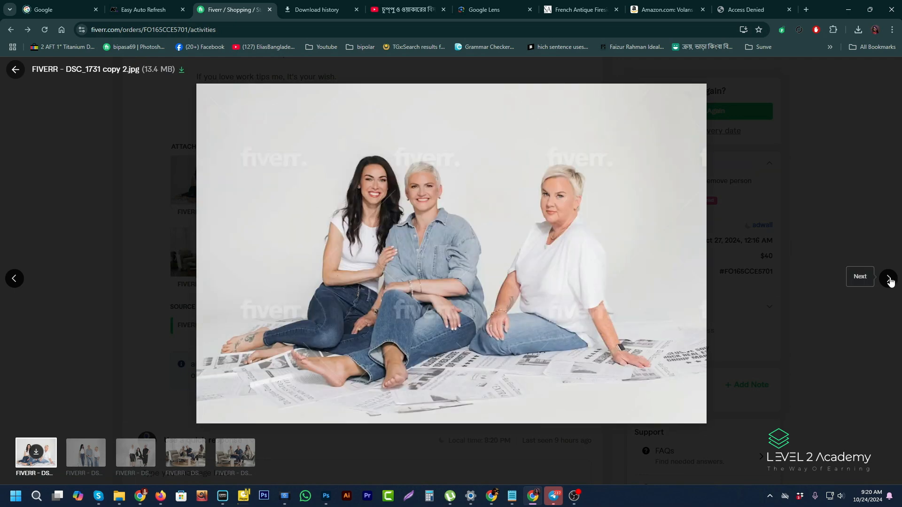
left_click(889, 279)
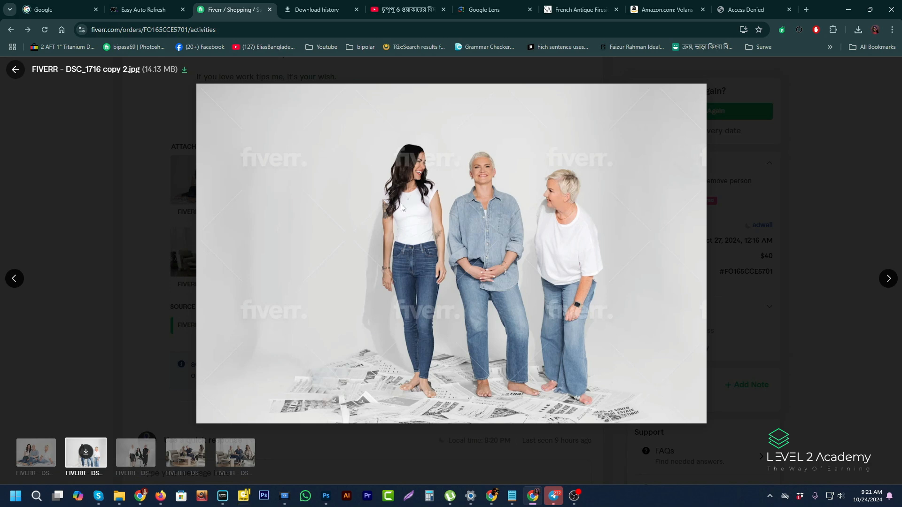
left_click(888, 279)
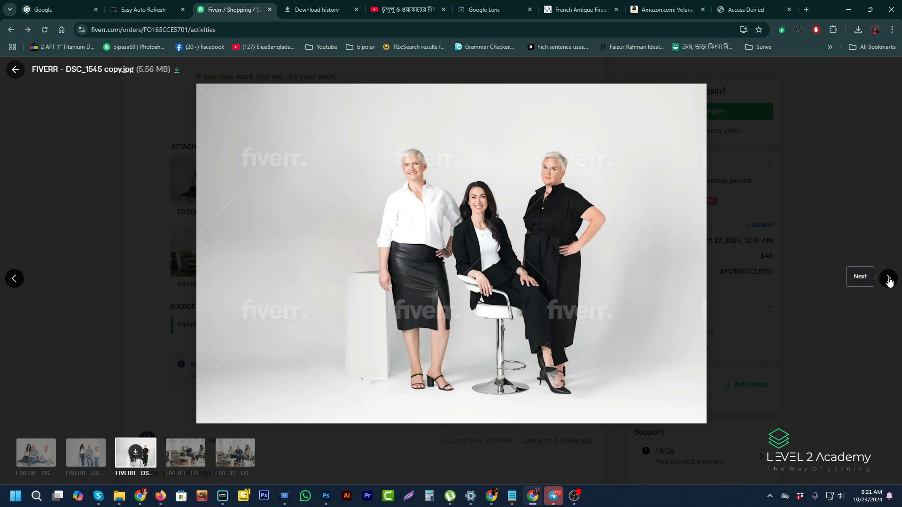
left_click(889, 280)
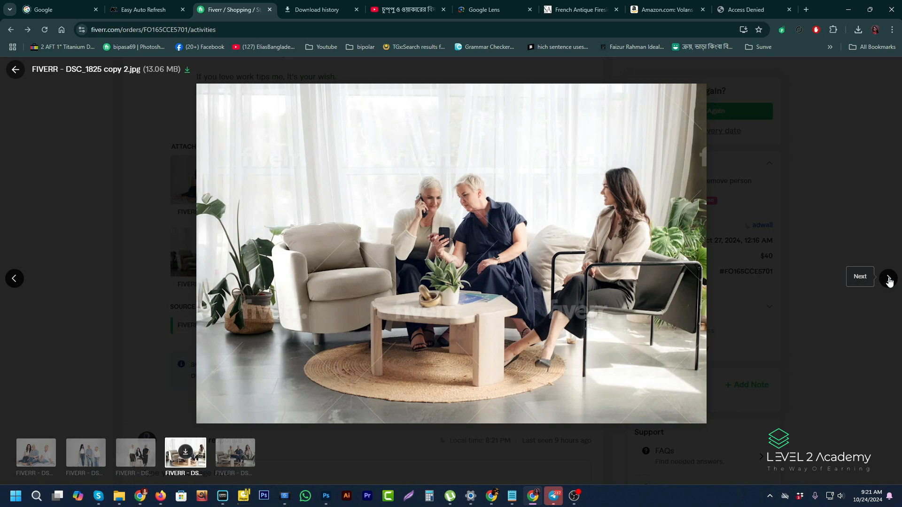
left_click(888, 279)
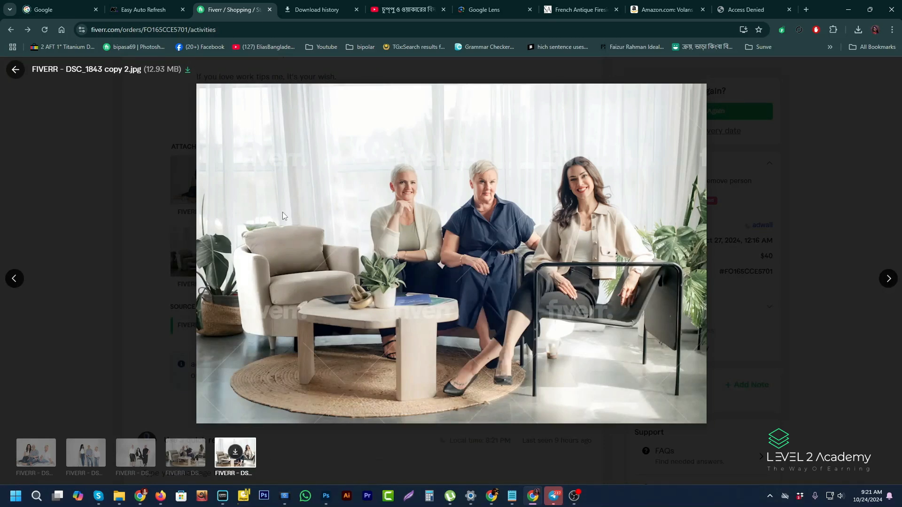
left_click(15, 70)
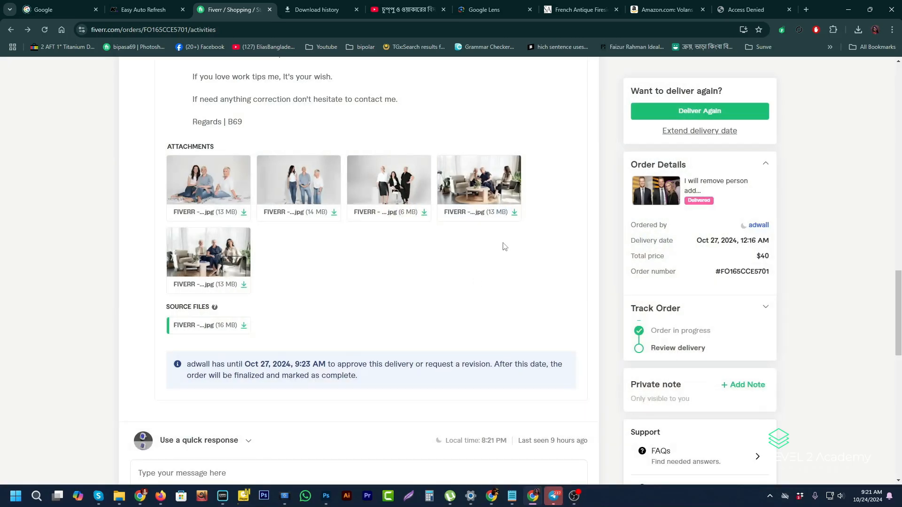